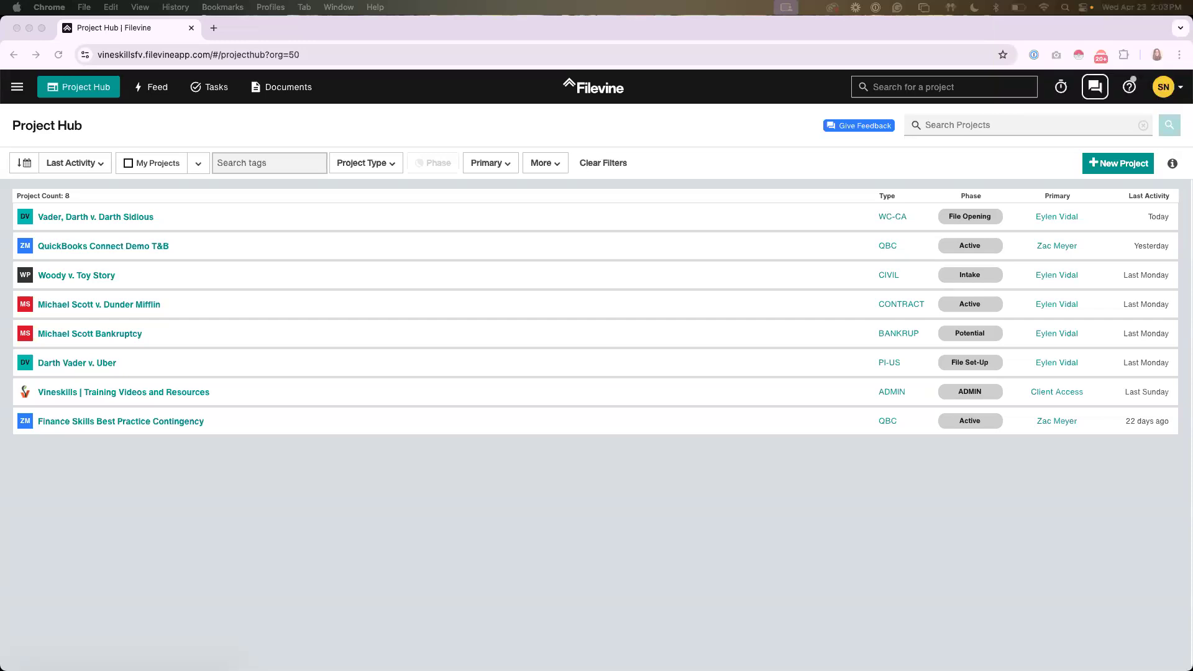
# Look over the reduction request letter template in Word and switch back to the Filevine Project Hub in Chrome
pyautogui.click(862, 492)
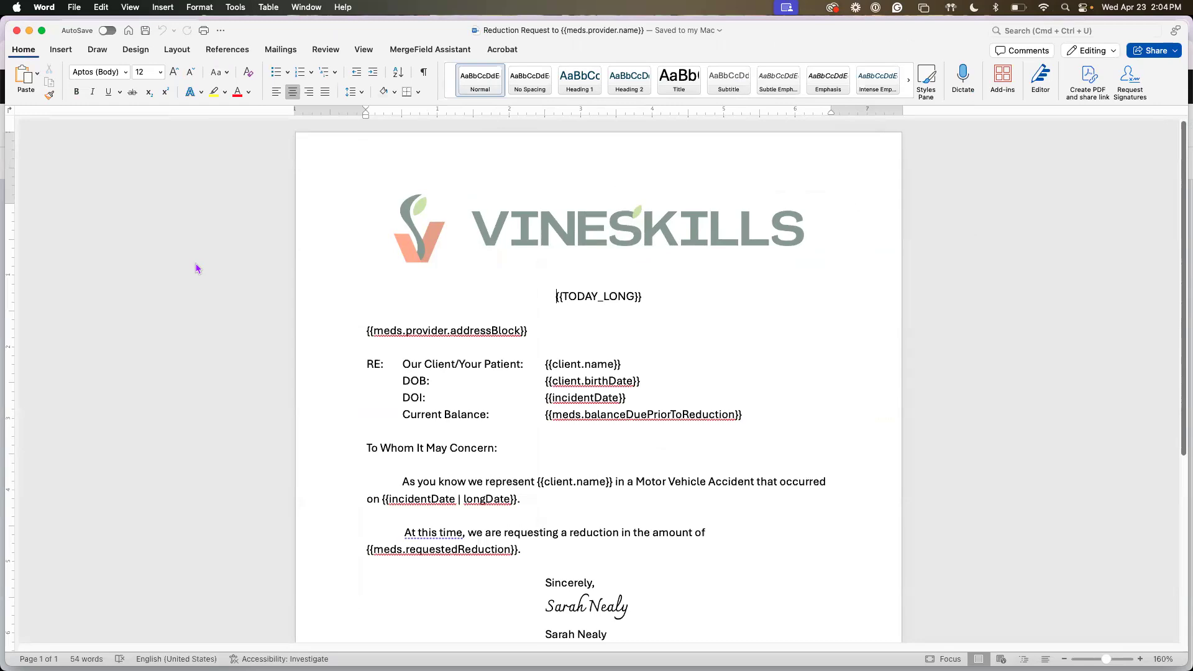
pyautogui.moveTo(6, 23); pyautogui.dragTo(201, 12)
pyautogui.click(111, 126)
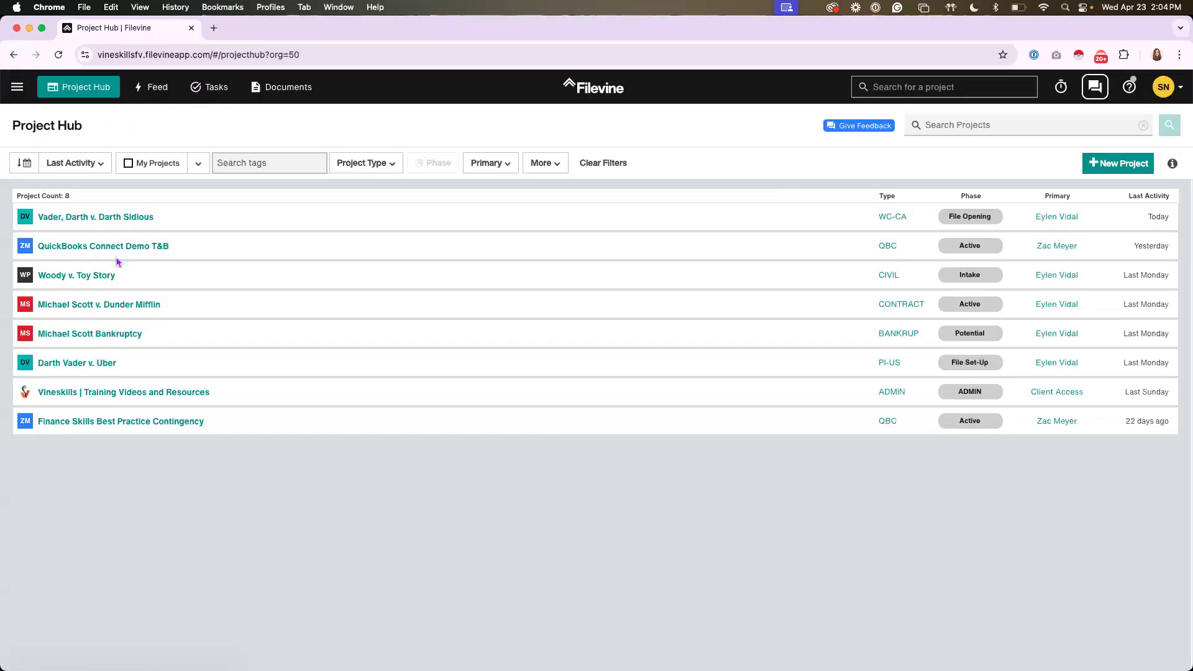
# Open the Medicals section of the Darth Vader v. Uber project and view the blank form for a new item without creating it
pyautogui.click(52, 367)
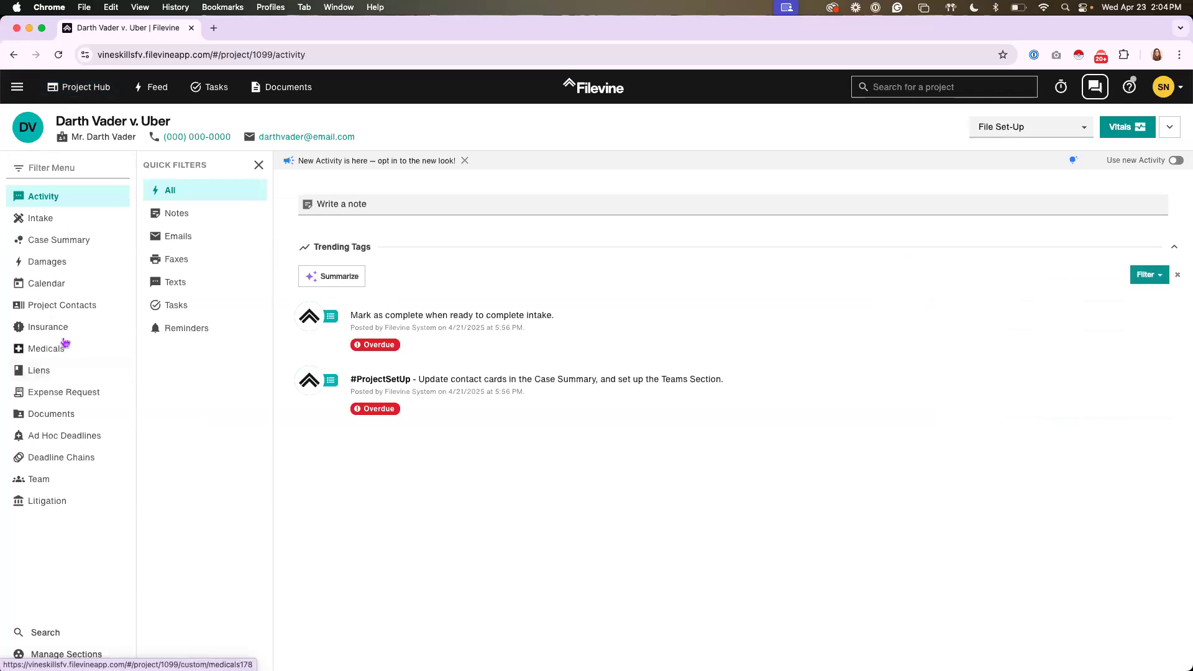
pyautogui.click(35, 351)
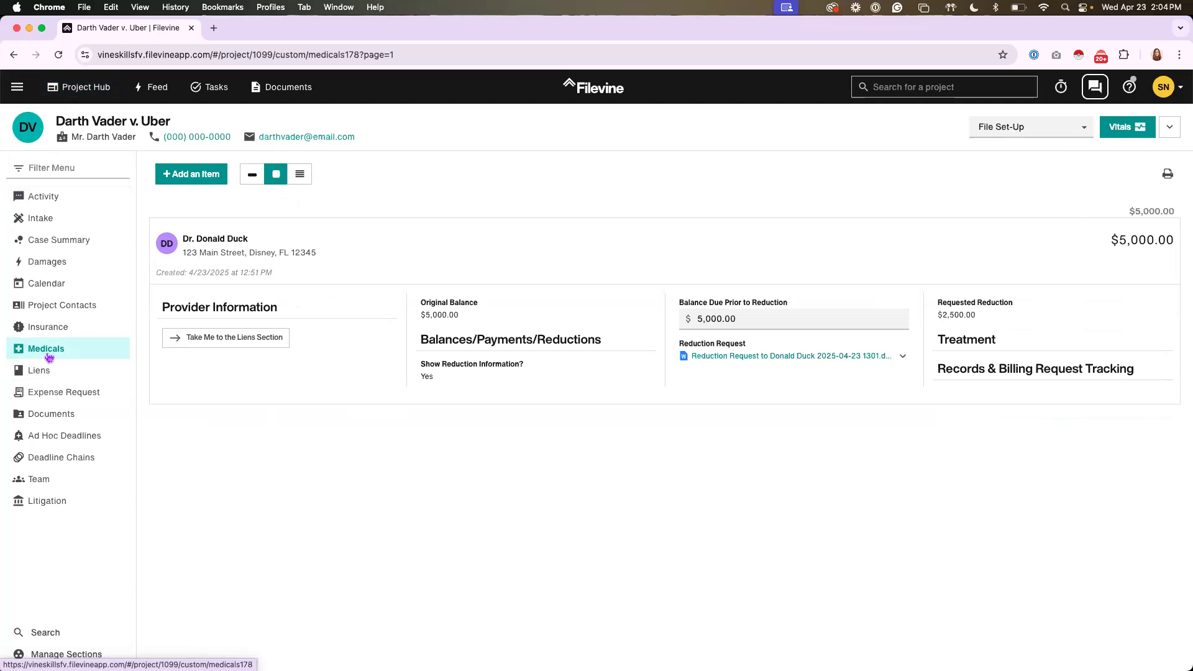
pyautogui.click(199, 179)
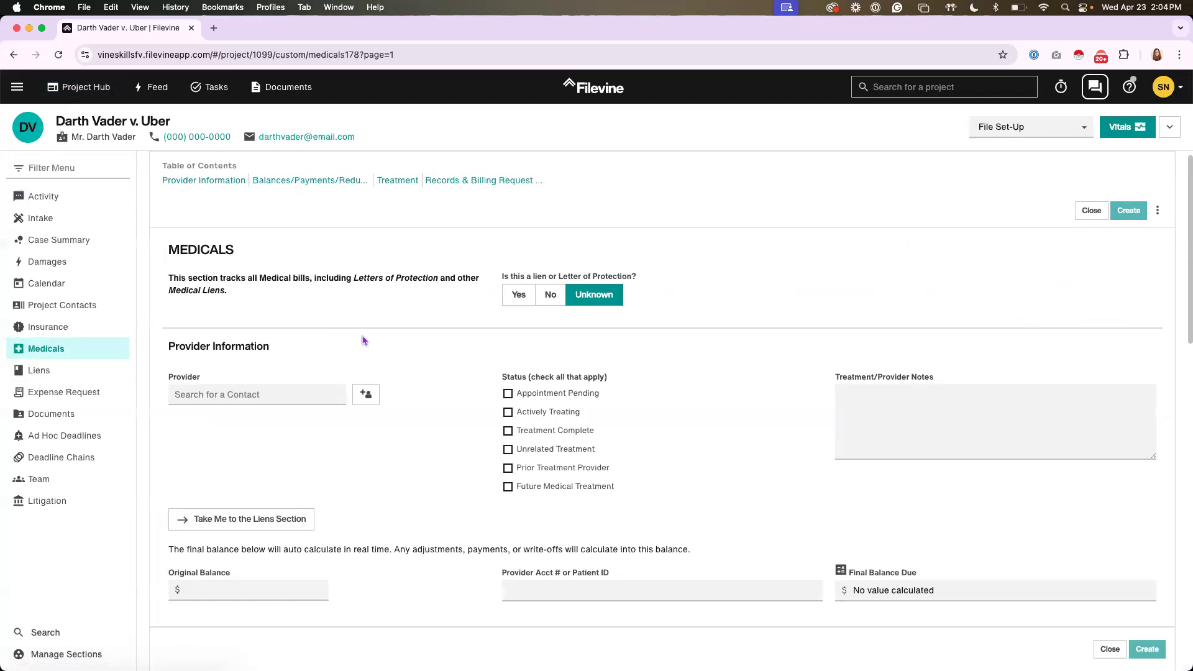
pyautogui.scroll(-1, 363, 341)
pyautogui.click(1088, 208)
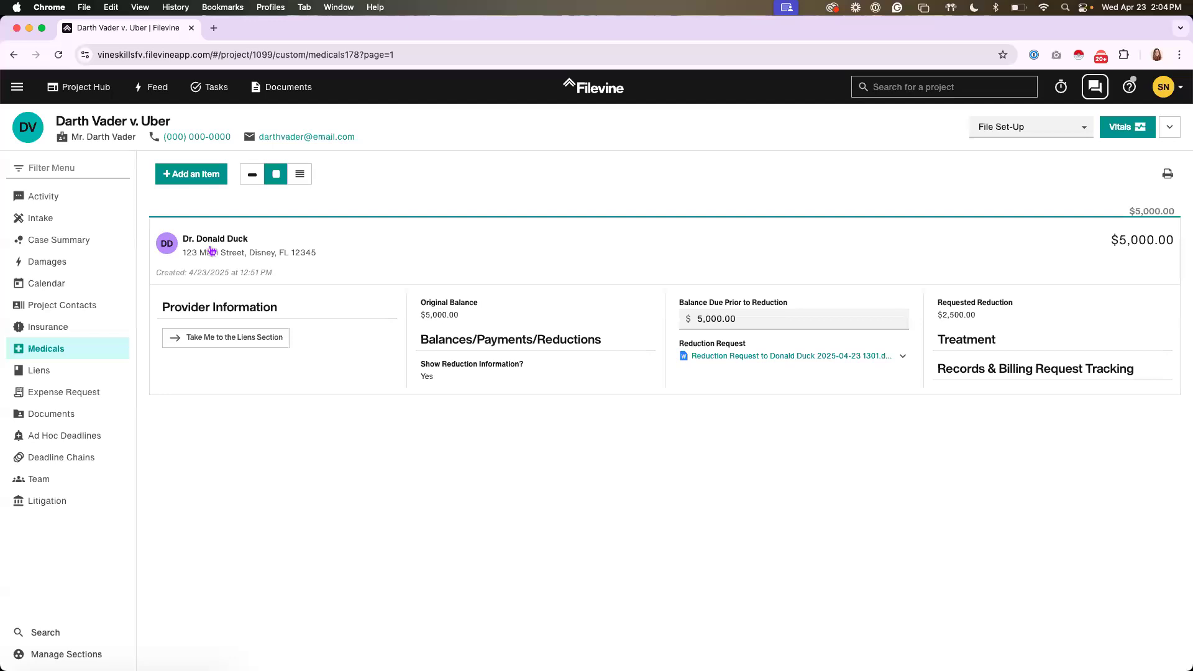
# Open the existing medical provider item and highlight its Provider field label
pyautogui.click(319, 249)
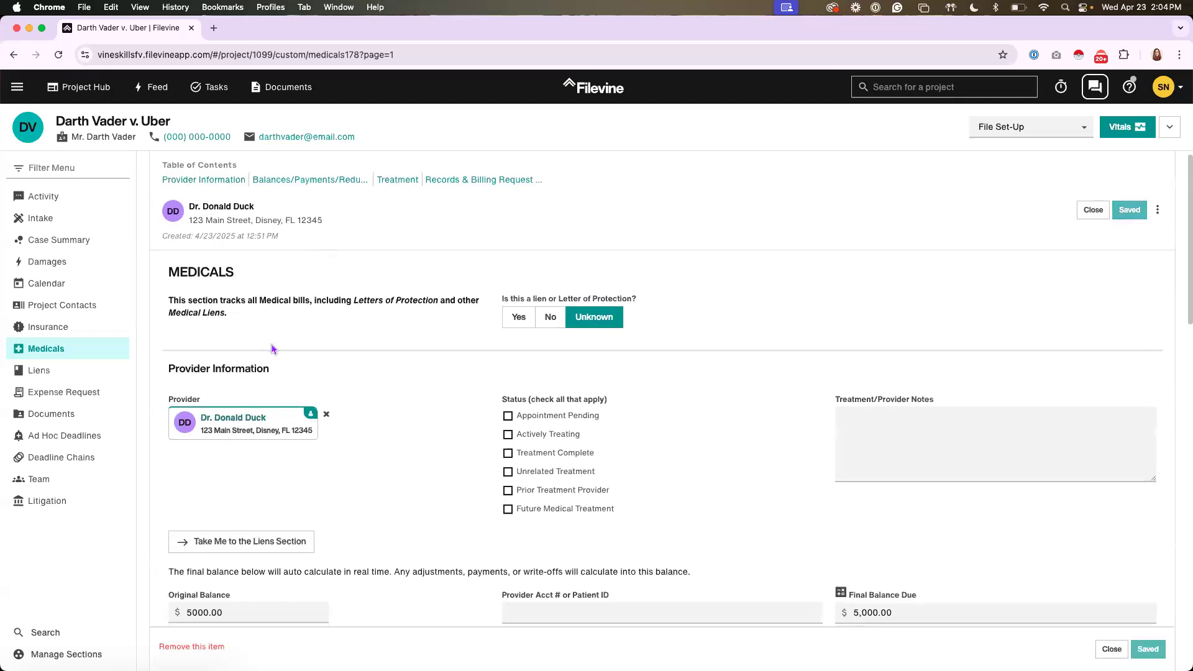
pyautogui.scroll(-1, 181, 359)
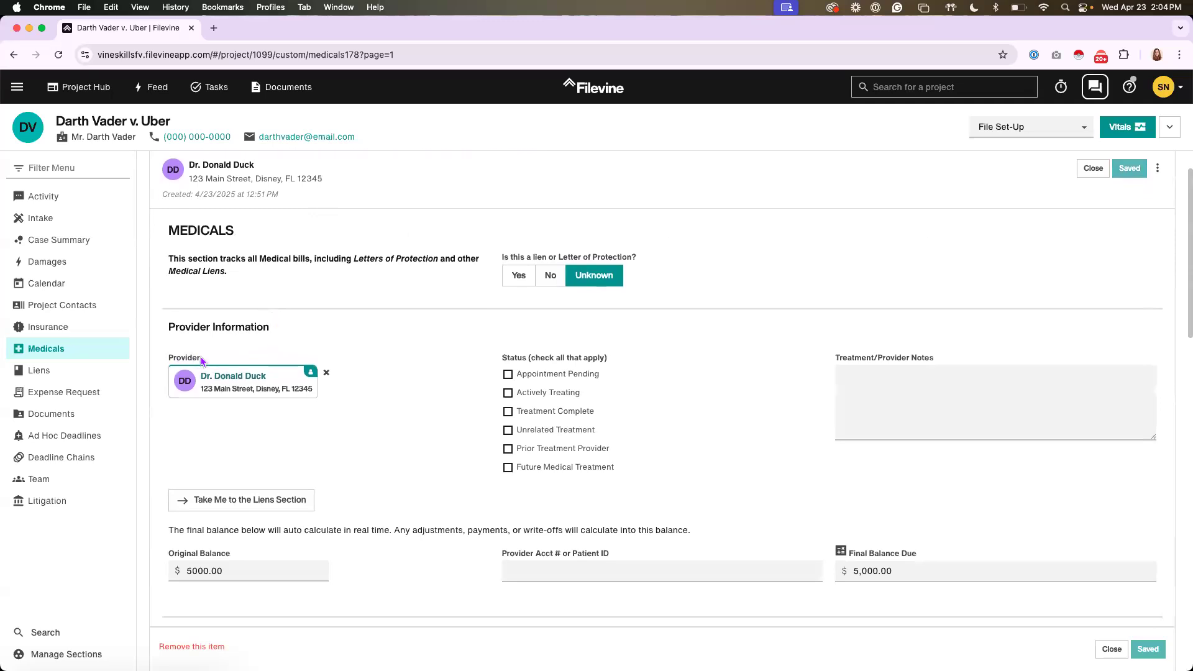
pyautogui.doubleClick(170, 361)
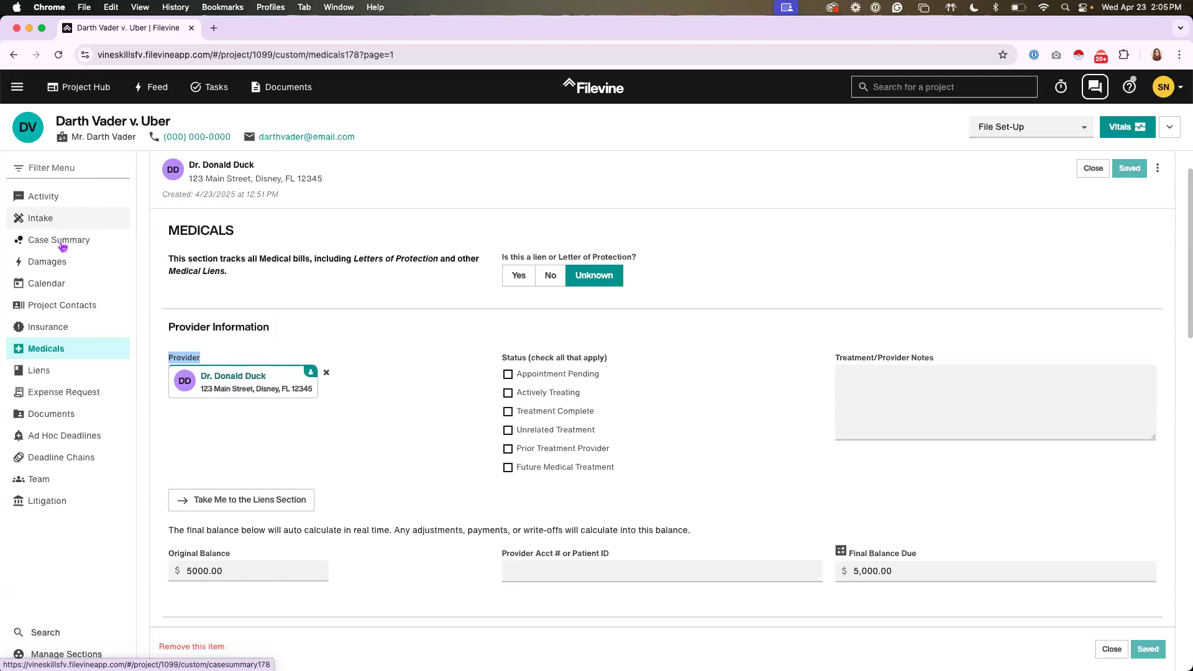
# Review the project's Intake section and highlight the Incident Date field label under Incident Details
pyautogui.click(35, 227)
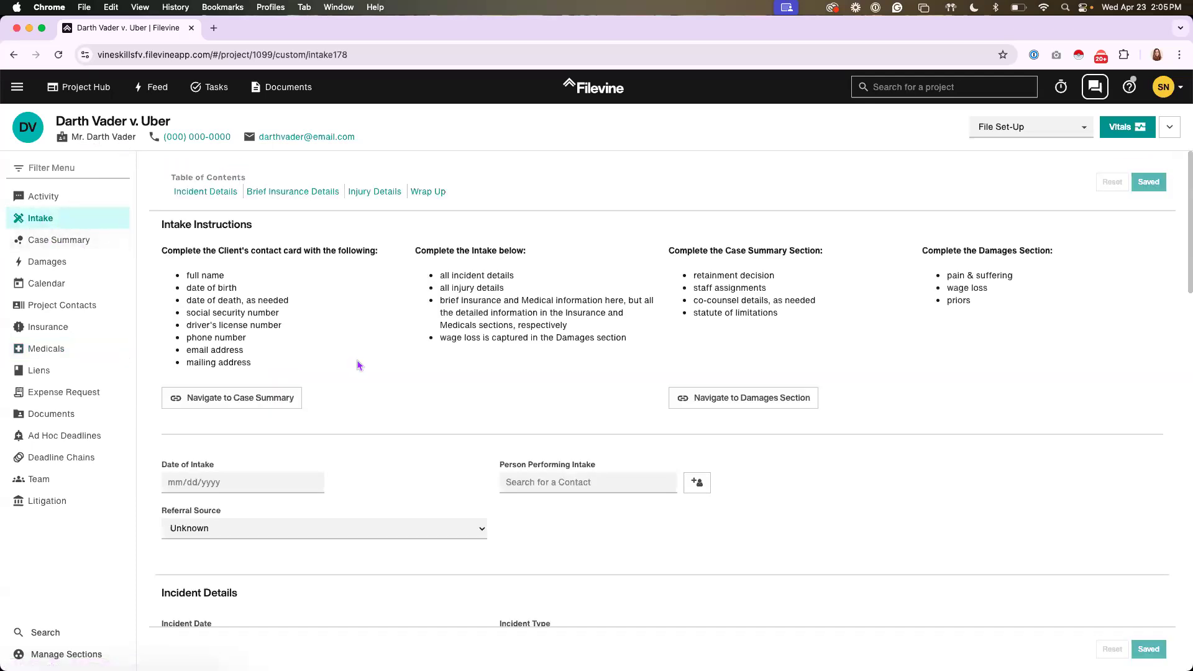
pyautogui.scroll(-5, 359, 370)
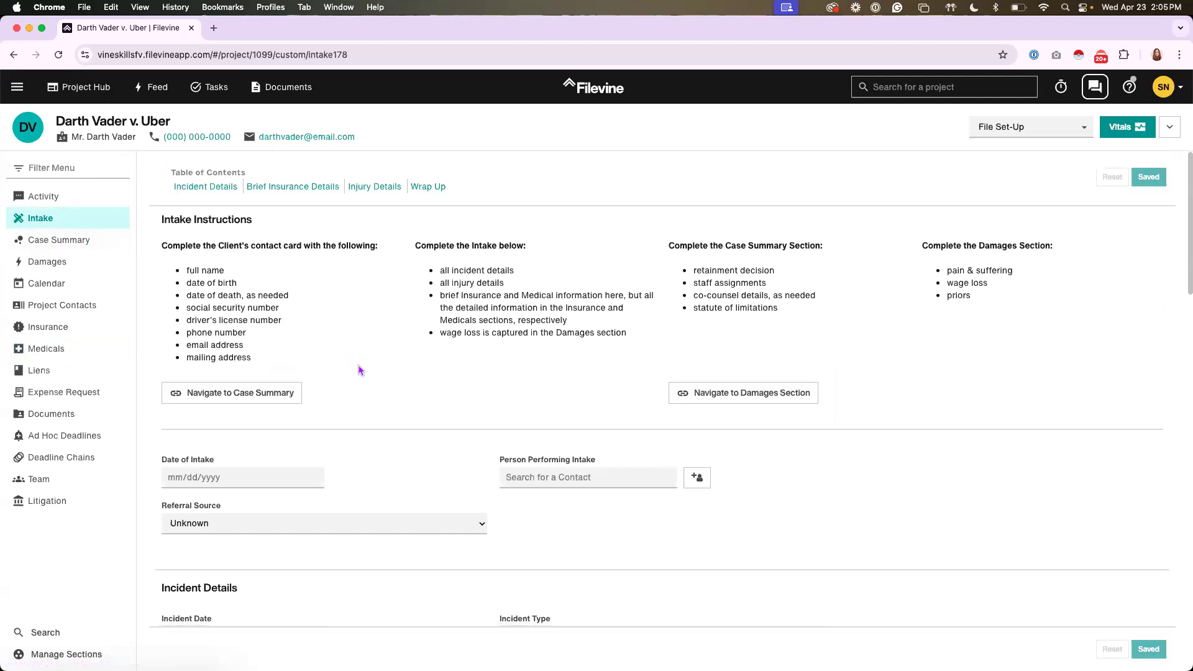
pyautogui.scroll(-3, 365, 370)
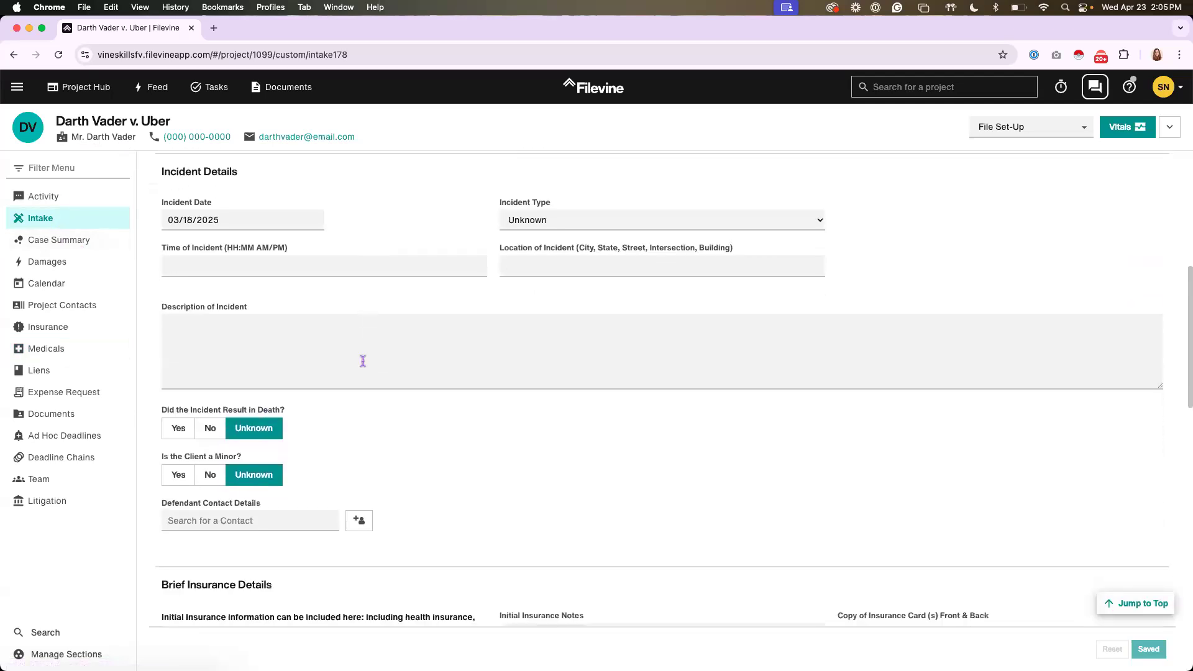
pyautogui.scroll(6, 365, 357)
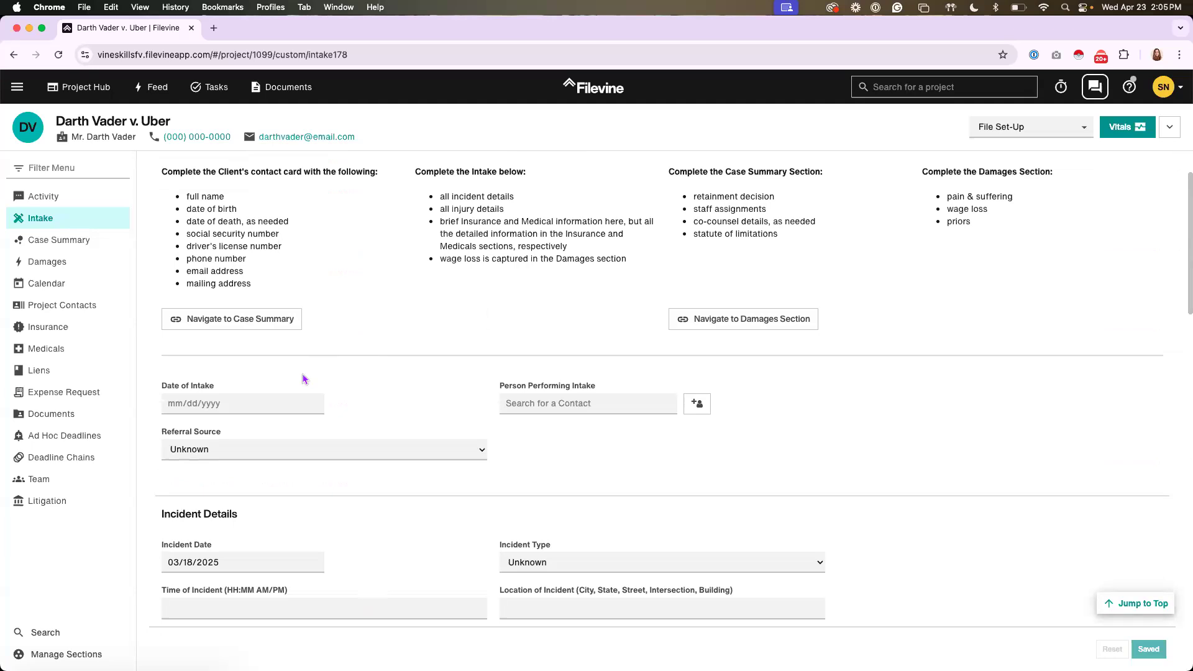
pyautogui.scroll(-2, 279, 410)
pyautogui.moveTo(214, 448); pyautogui.dragTo(150, 453)
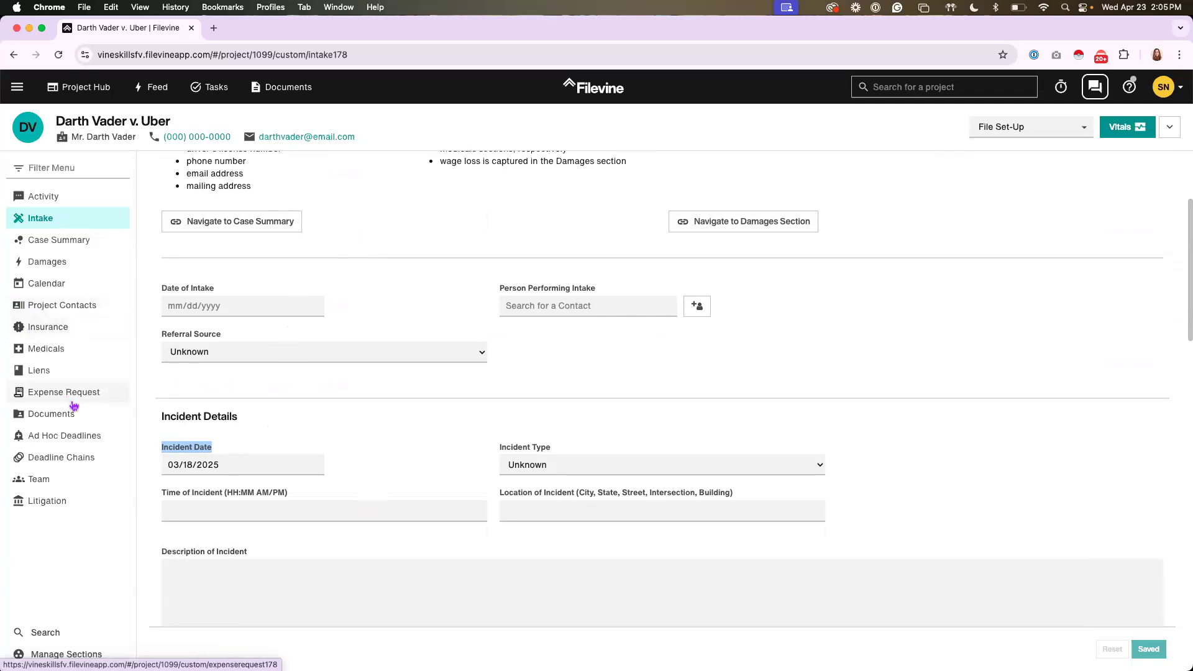
# Reopen the existing provider item in Medicals and examine its balance, account number and reduction request fields
pyautogui.click(52, 350)
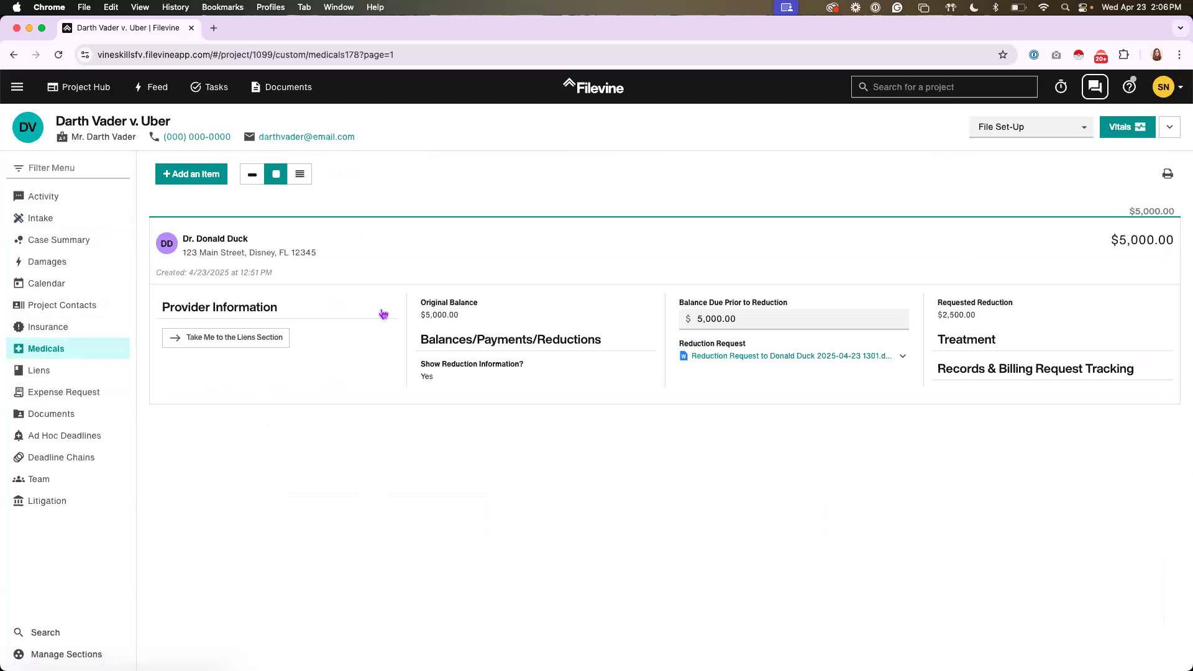
pyautogui.click(369, 320)
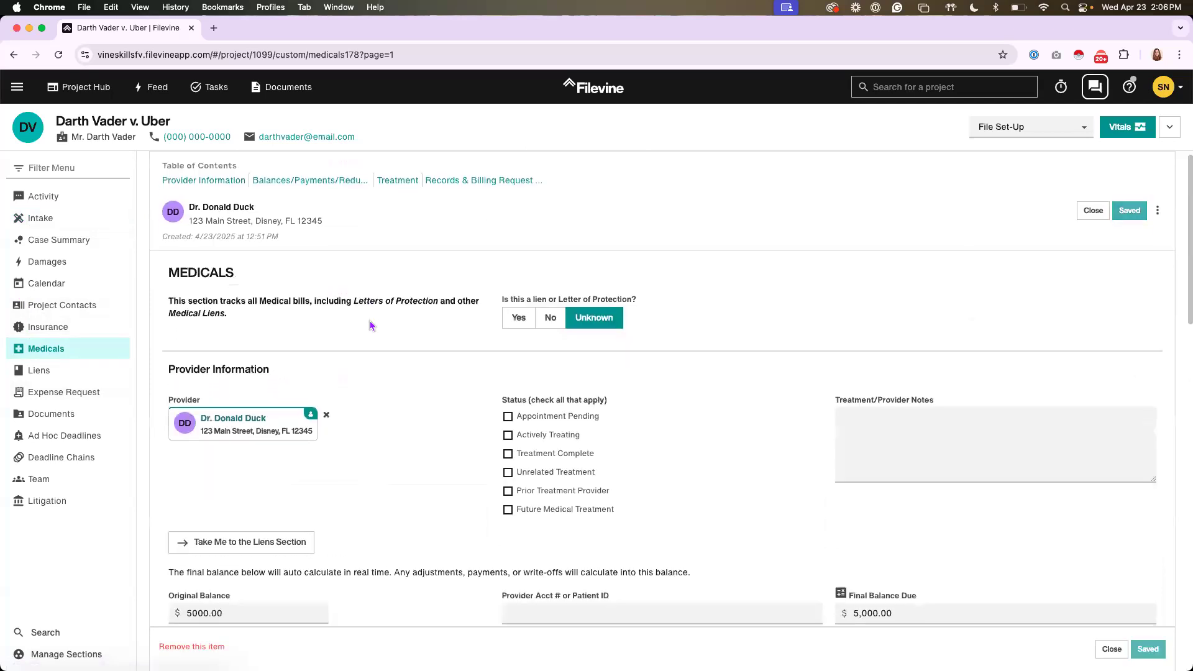
pyautogui.scroll(-4, 372, 326)
pyautogui.scroll(-2, 376, 332)
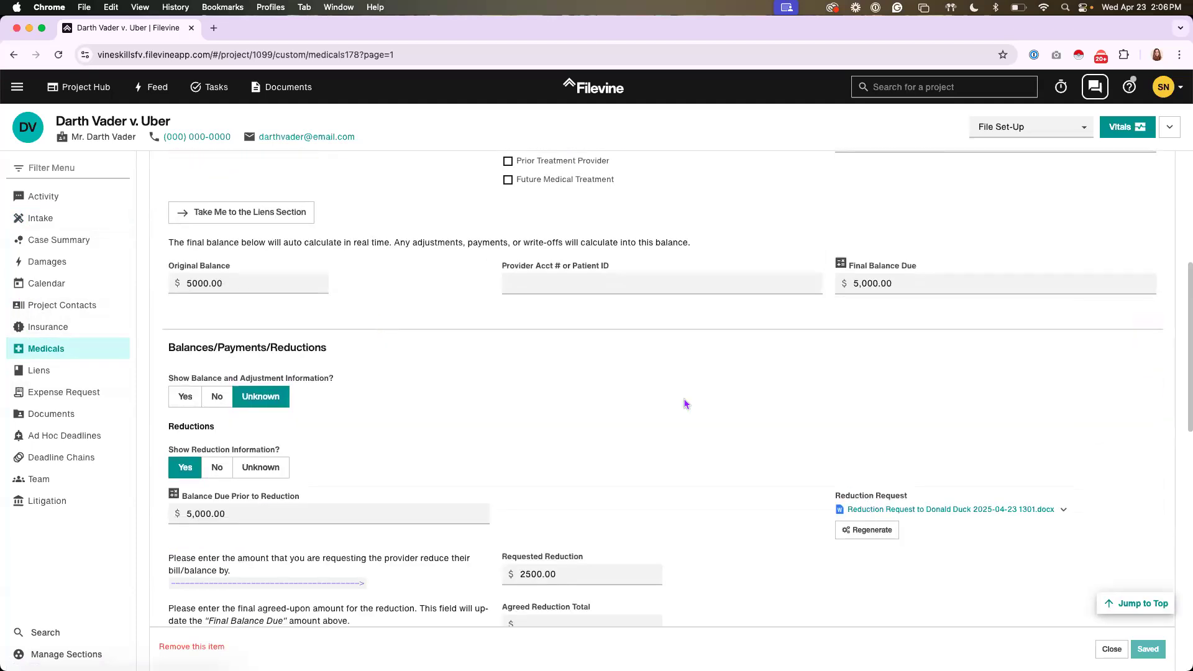
pyautogui.click(544, 278)
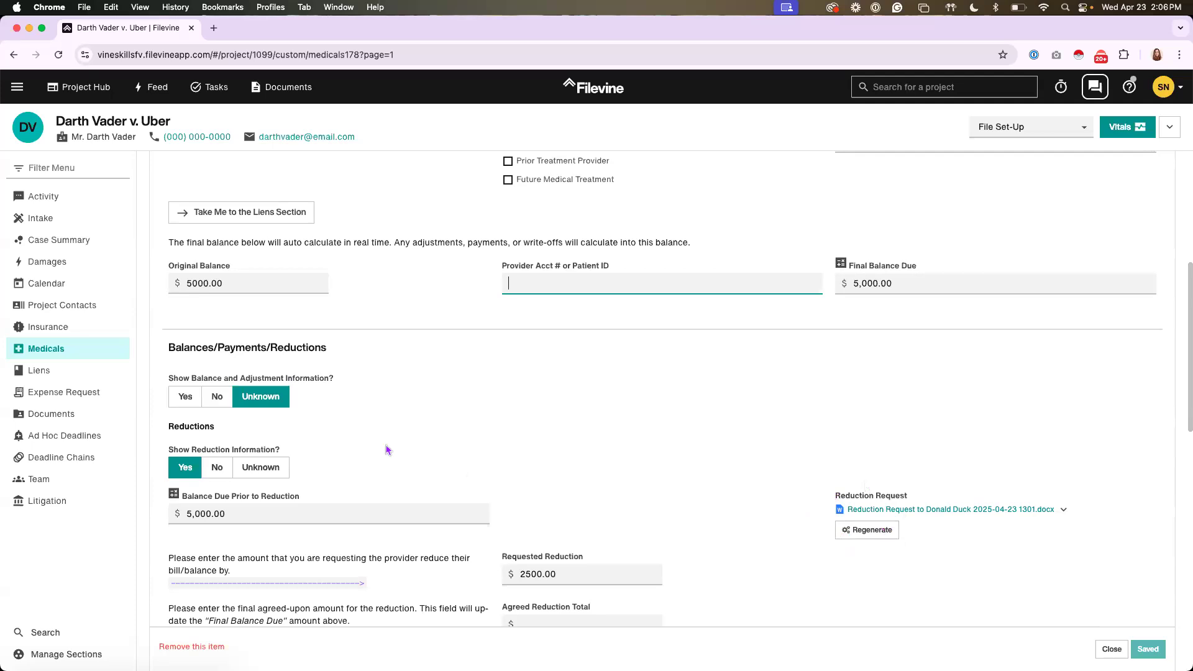
# Open the Customs Editor in the advanced settings and load the VSBP:Personal Injury [PI-US] project type
pyautogui.click(18, 92)
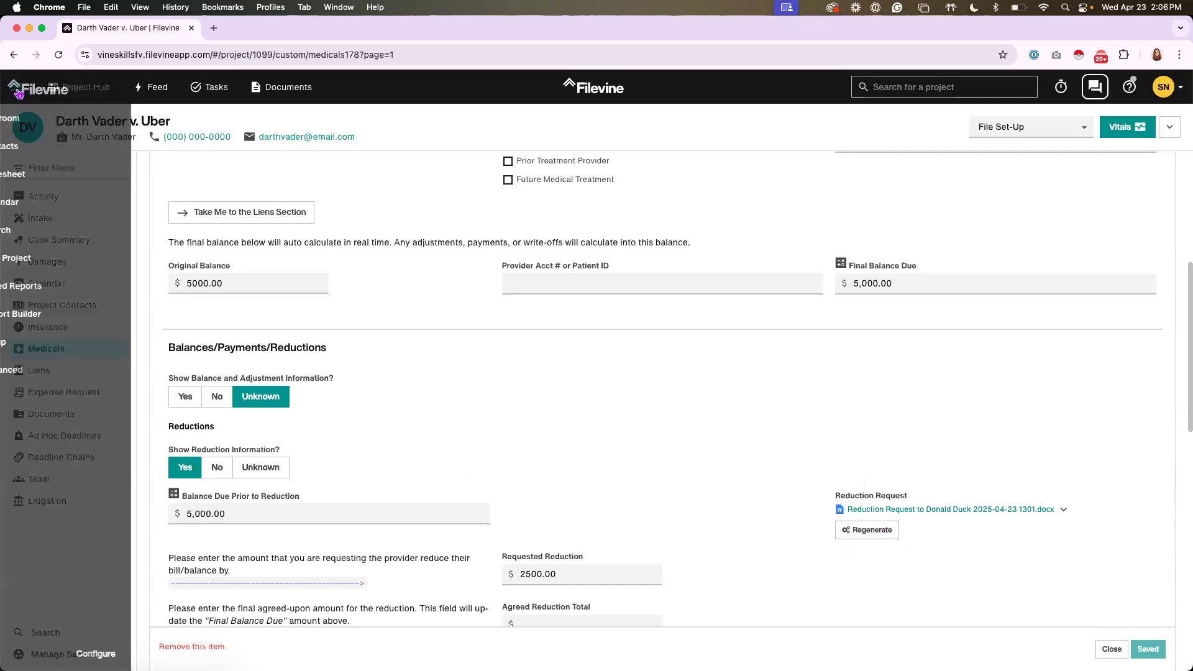
pyautogui.click(57, 367)
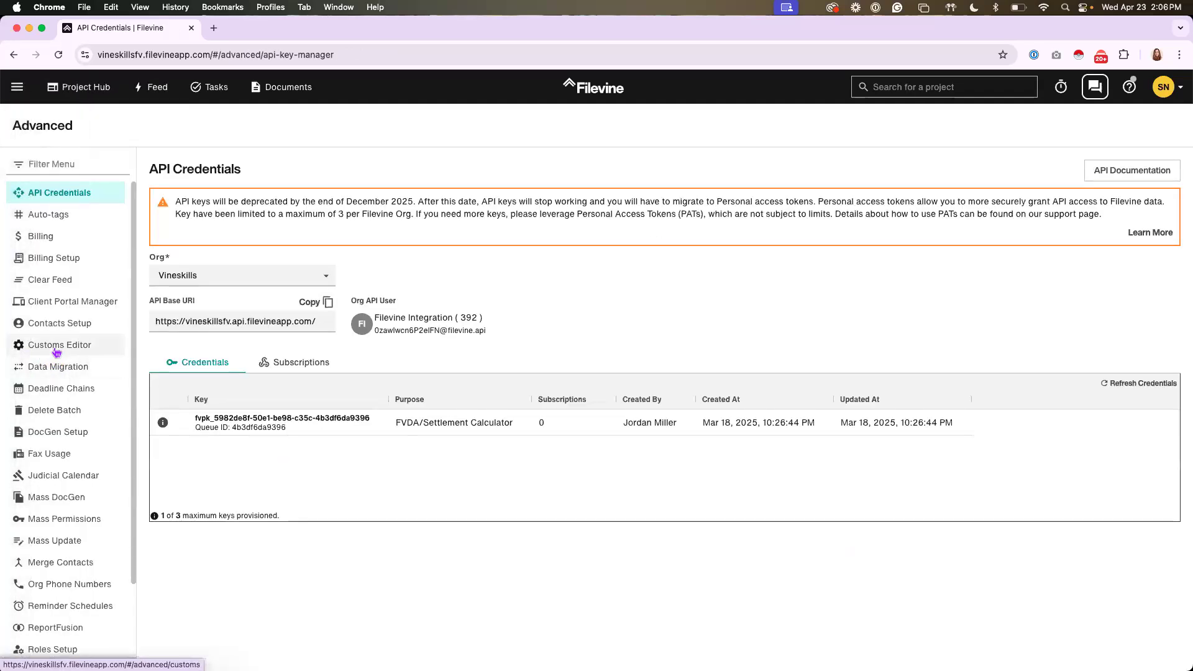
pyautogui.click(56, 351)
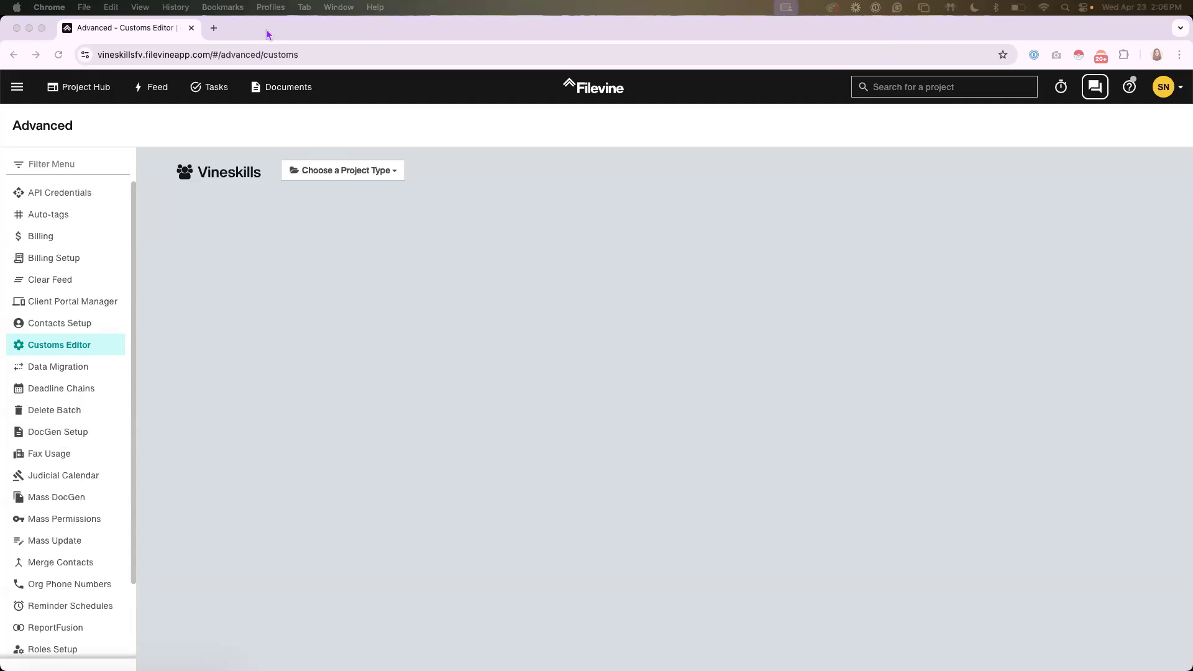
pyautogui.click(328, 176)
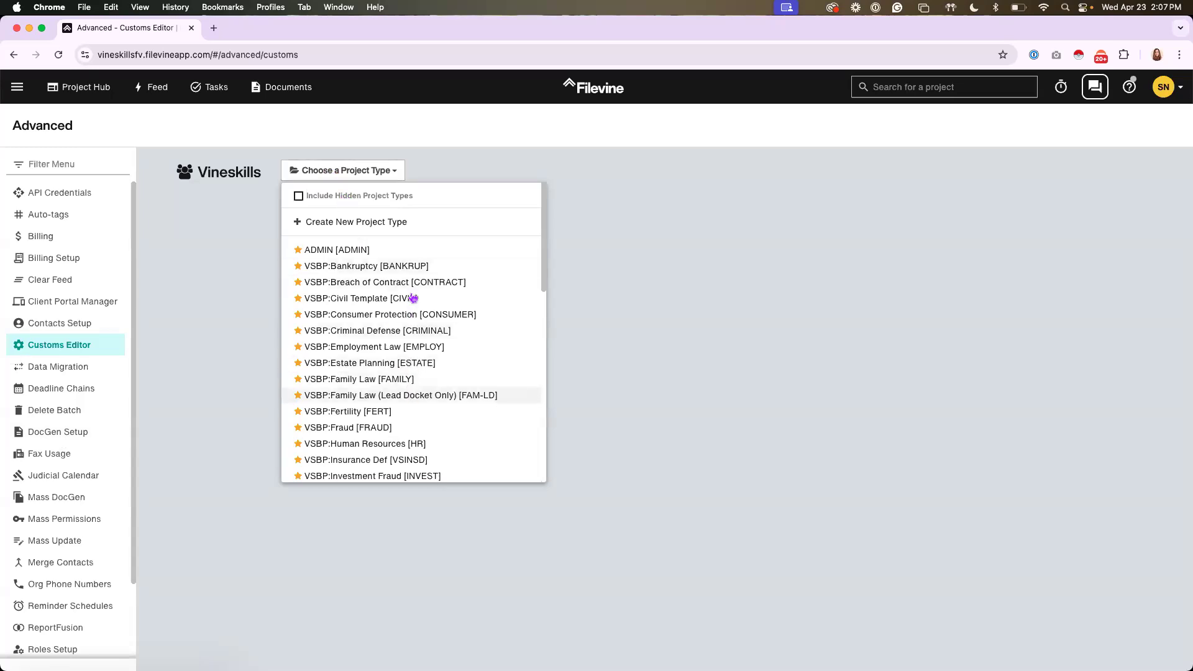
pyautogui.scroll(-5, 429, 326)
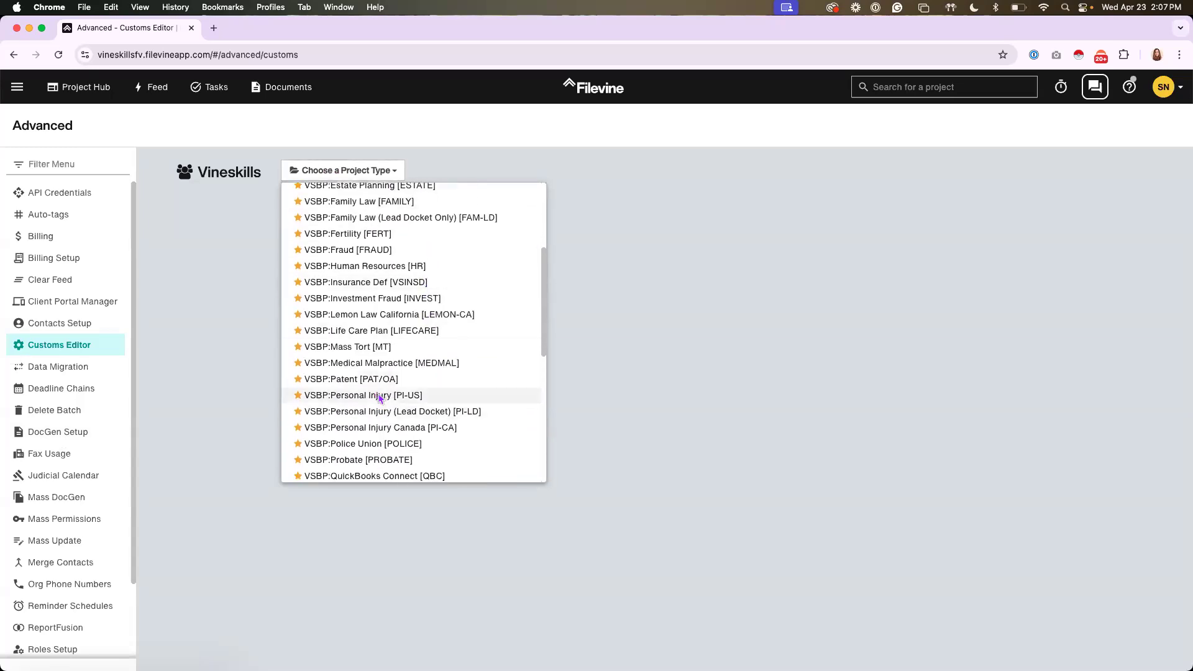
pyautogui.click(381, 396)
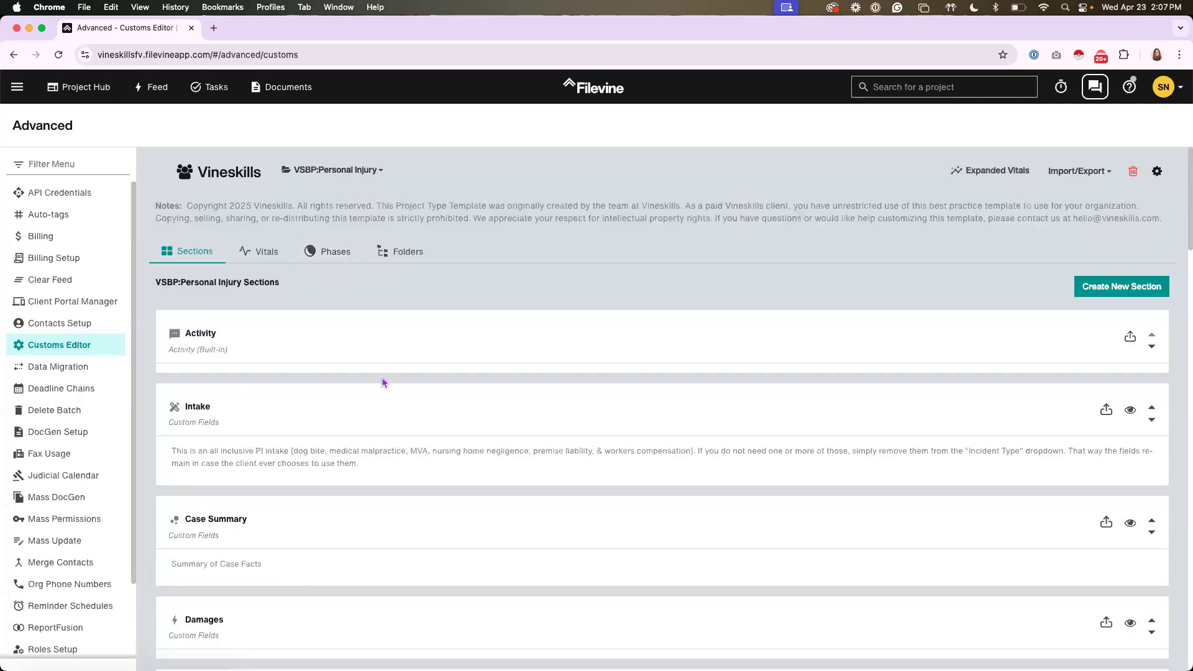
# Search the project type's sections for "medi" and open the Medicals section for editing
pyautogui.scroll(-2, 384, 382)
pyautogui.scroll(-8, 383, 382)
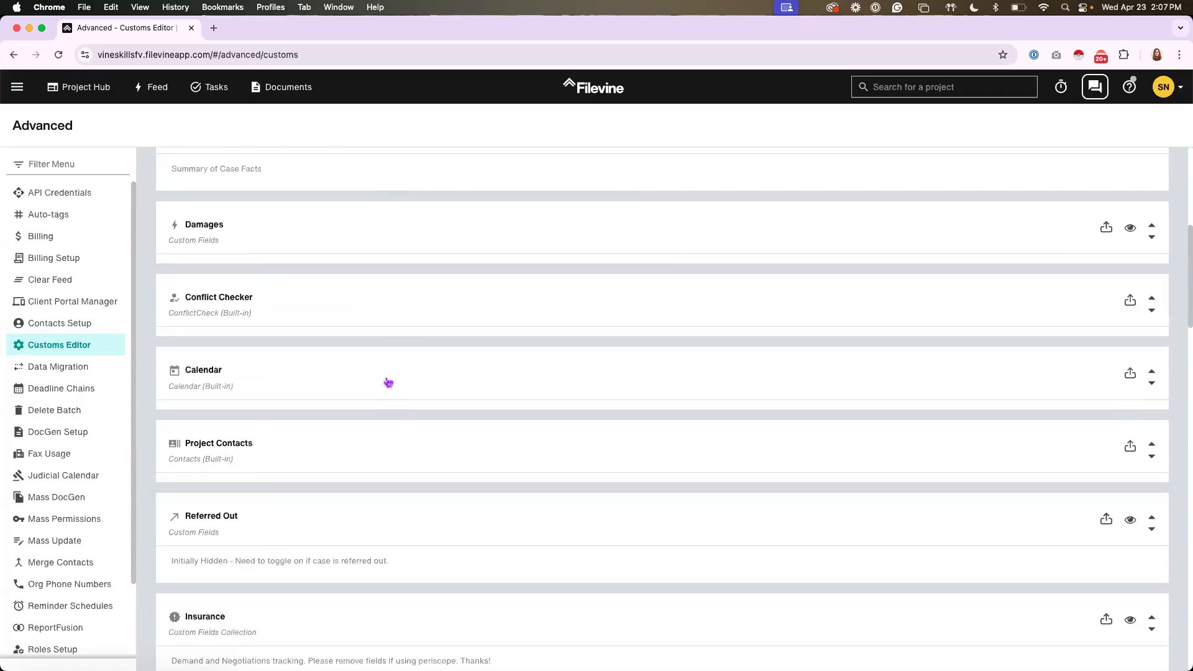
pyautogui.press('super+f')
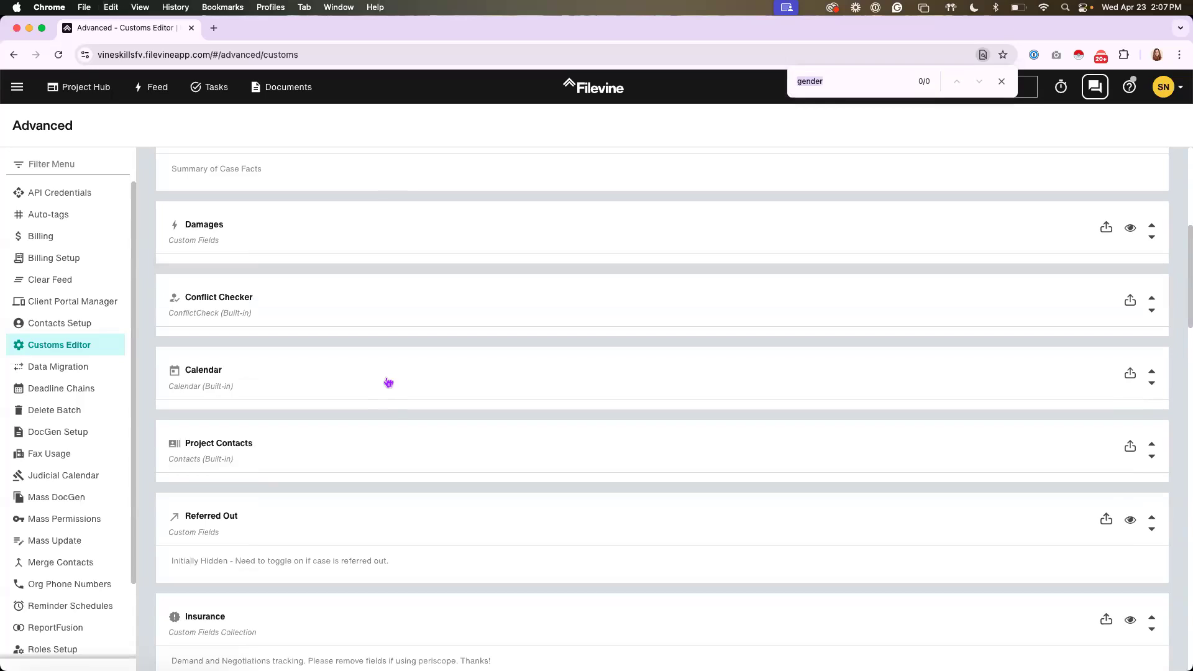
pyautogui.write('medi')
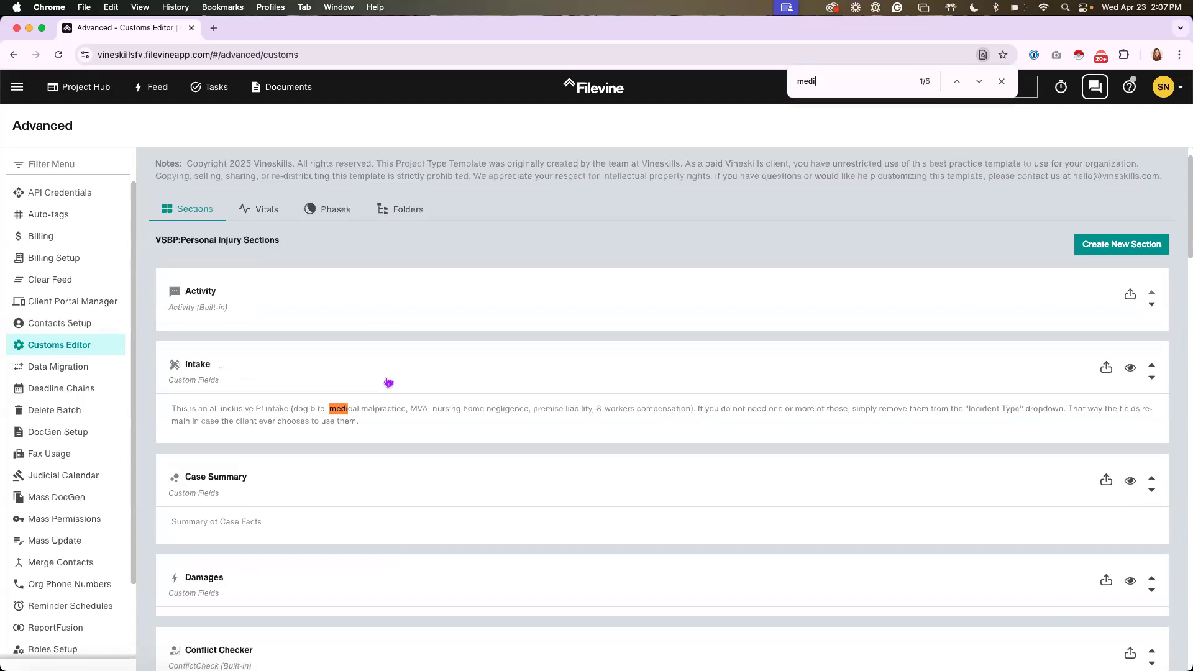
pyautogui.press('Return')
pyautogui.press('Return')
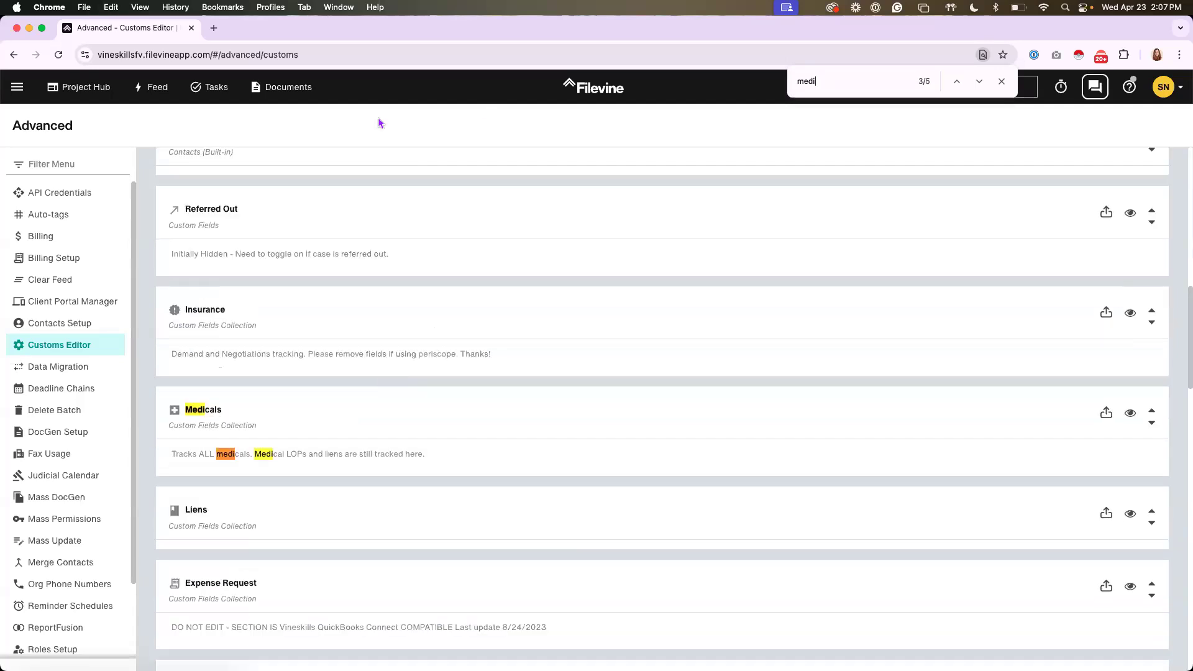
pyautogui.click(346, 422)
# Examine the Medicals section's selector, settings and list of custom fields and widgets
pyautogui.scroll(-7, 445, 391)
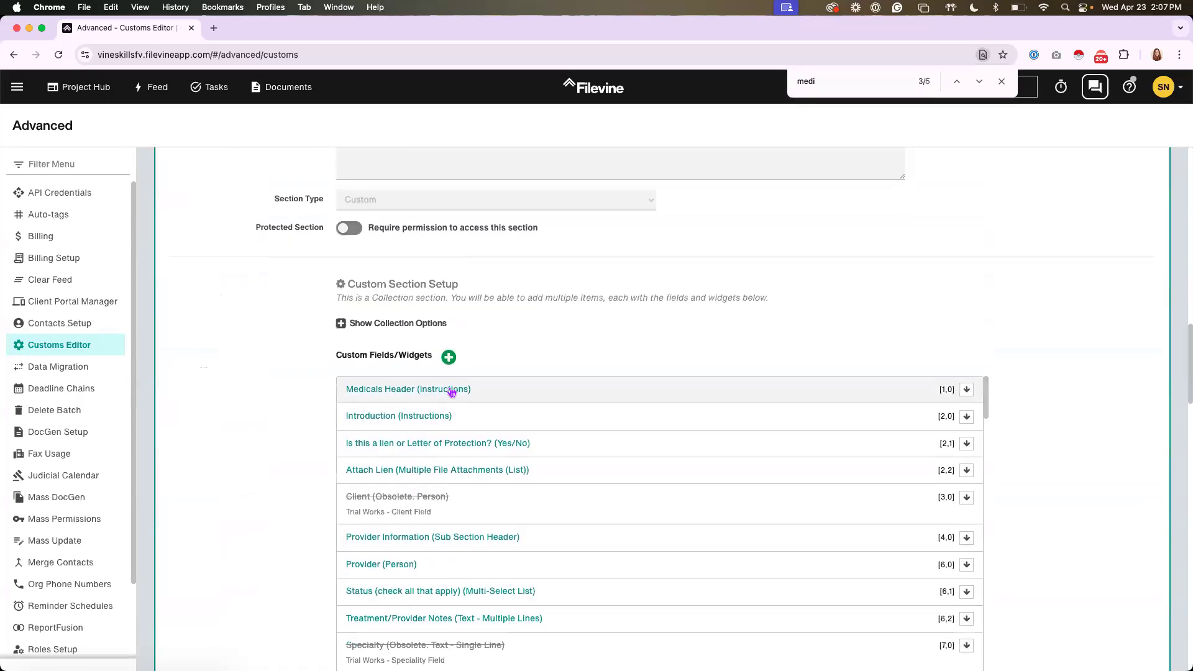
pyautogui.scroll(-2, 452, 391)
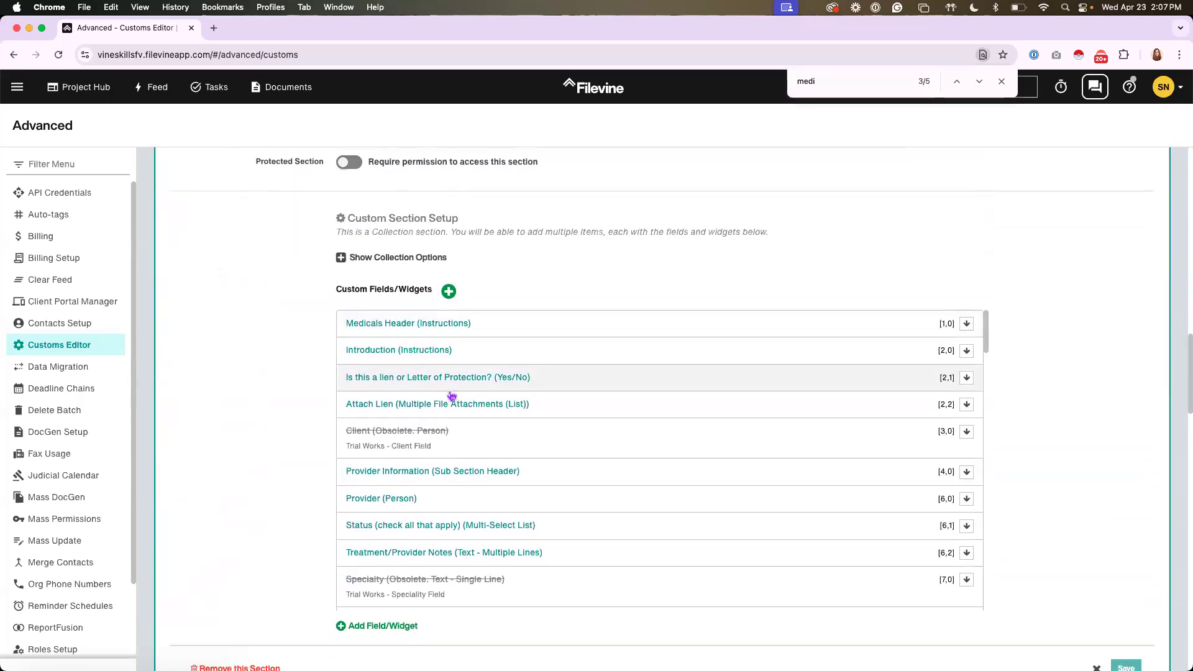
pyautogui.scroll(7, 321, 377)
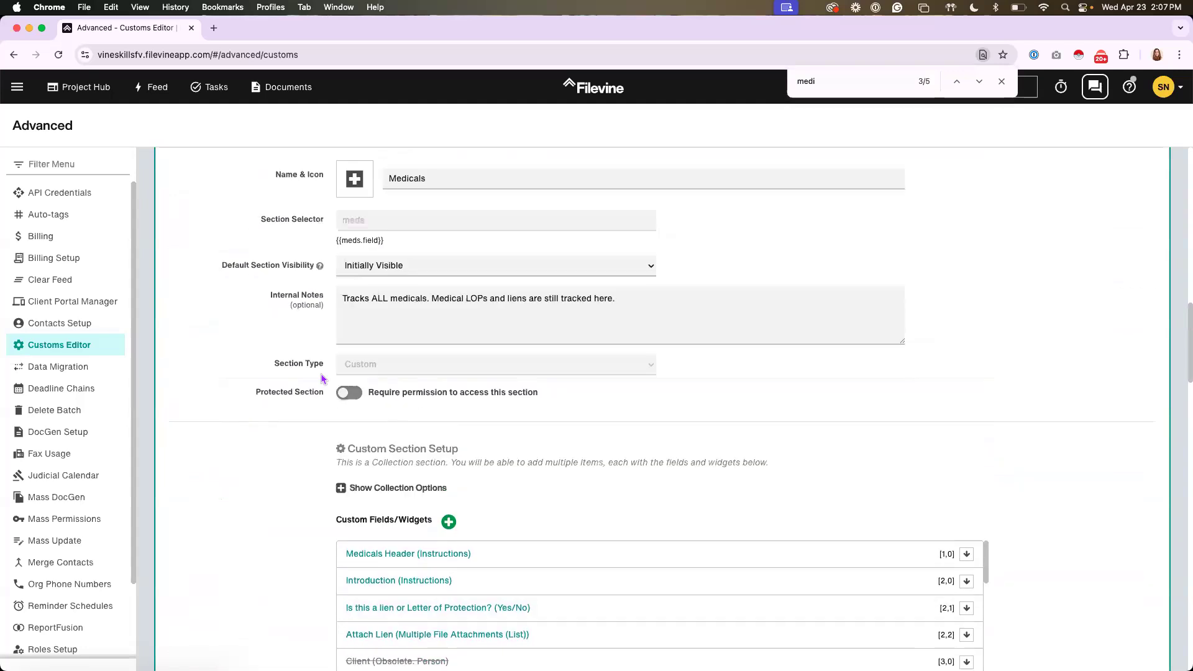
pyautogui.scroll(1, 322, 378)
pyautogui.click(1107, 169)
pyautogui.click(491, 210)
pyautogui.scroll(-2, 261, 259)
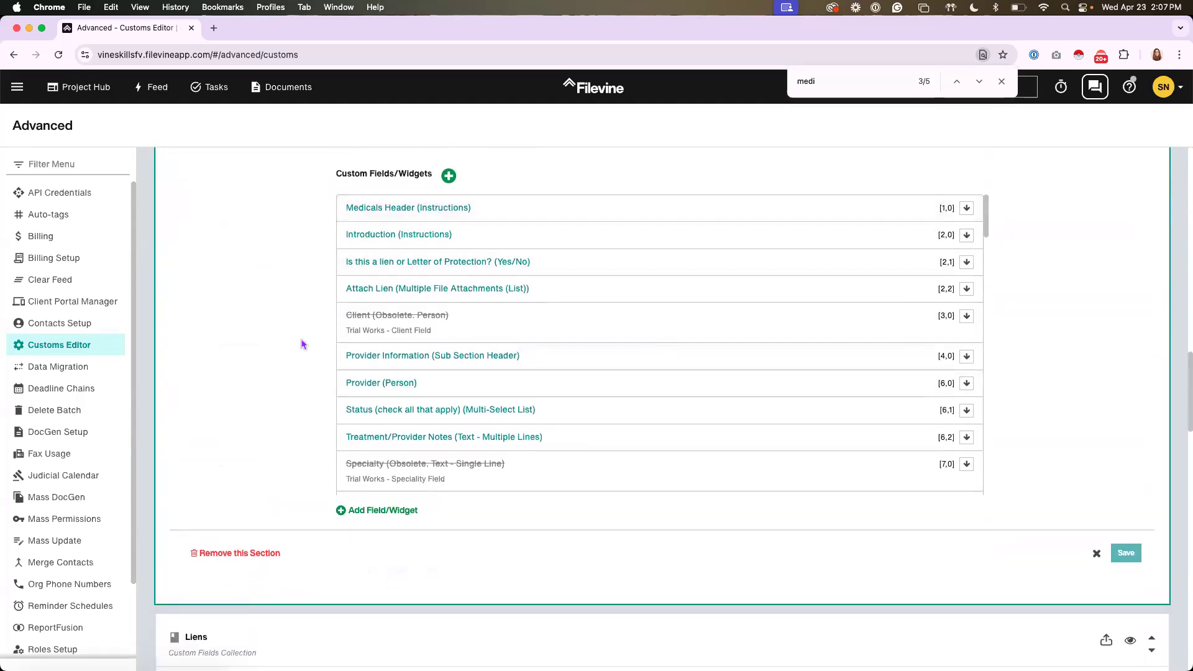
pyautogui.scroll(3, 303, 344)
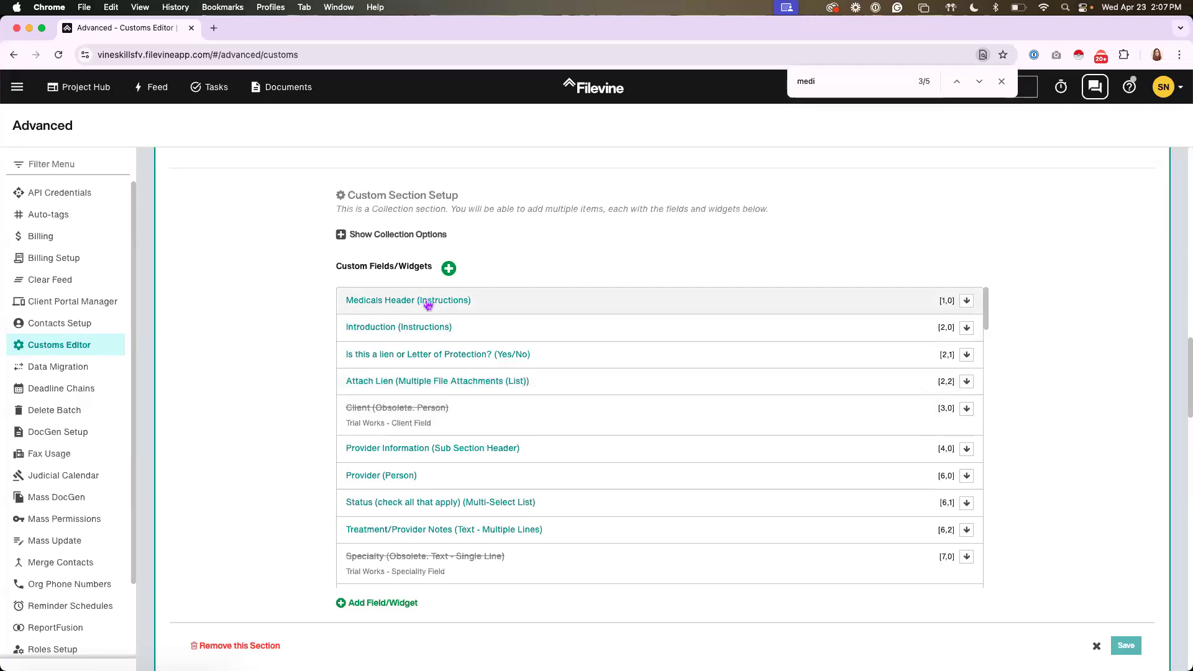
# Open the Project Hub in a new browser tab and switch to that tab
pyautogui.rightClick(77, 88)
pyautogui.click(126, 96)
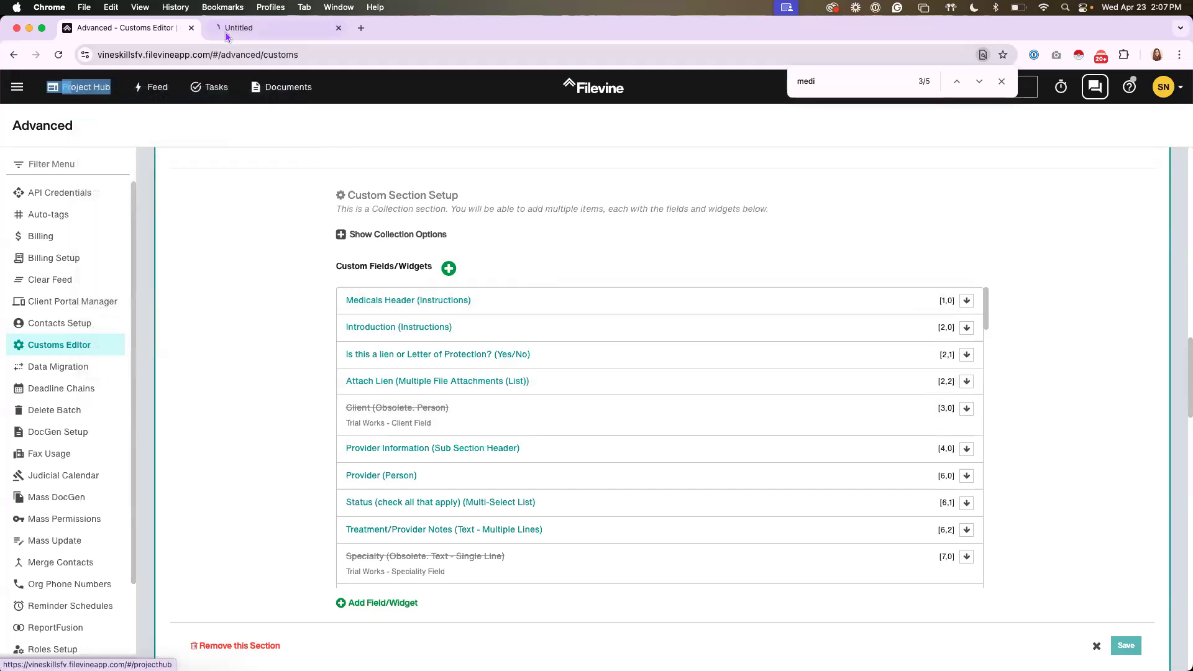
pyautogui.hotkey('ctrl', 'Tab')
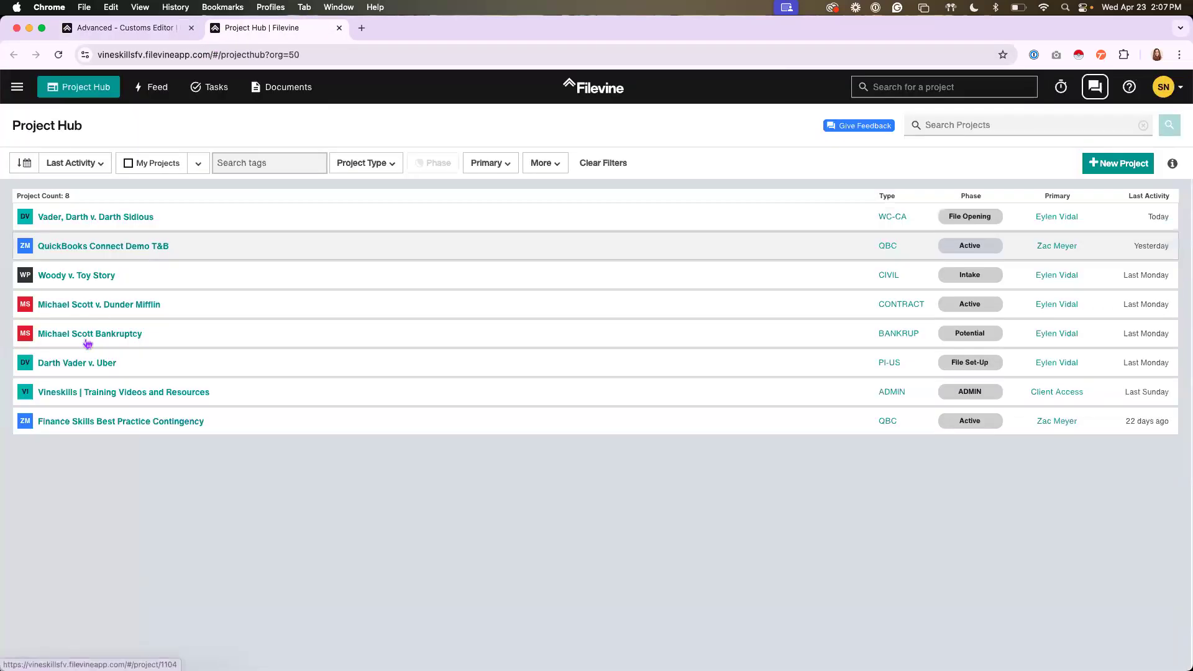
# Open the Darth Vader v. Uber project from the Project Hub, keeping the Customs Editor available in the other browser tab
pyautogui.click(71, 369)
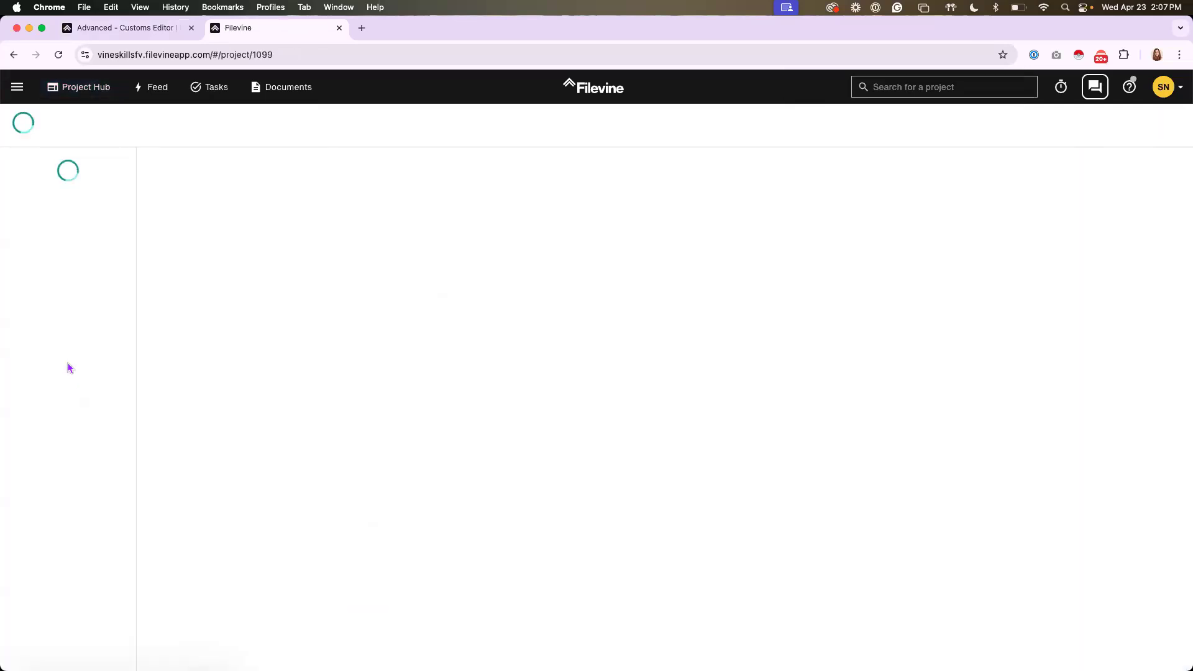
pyautogui.rightClick(69, 95)
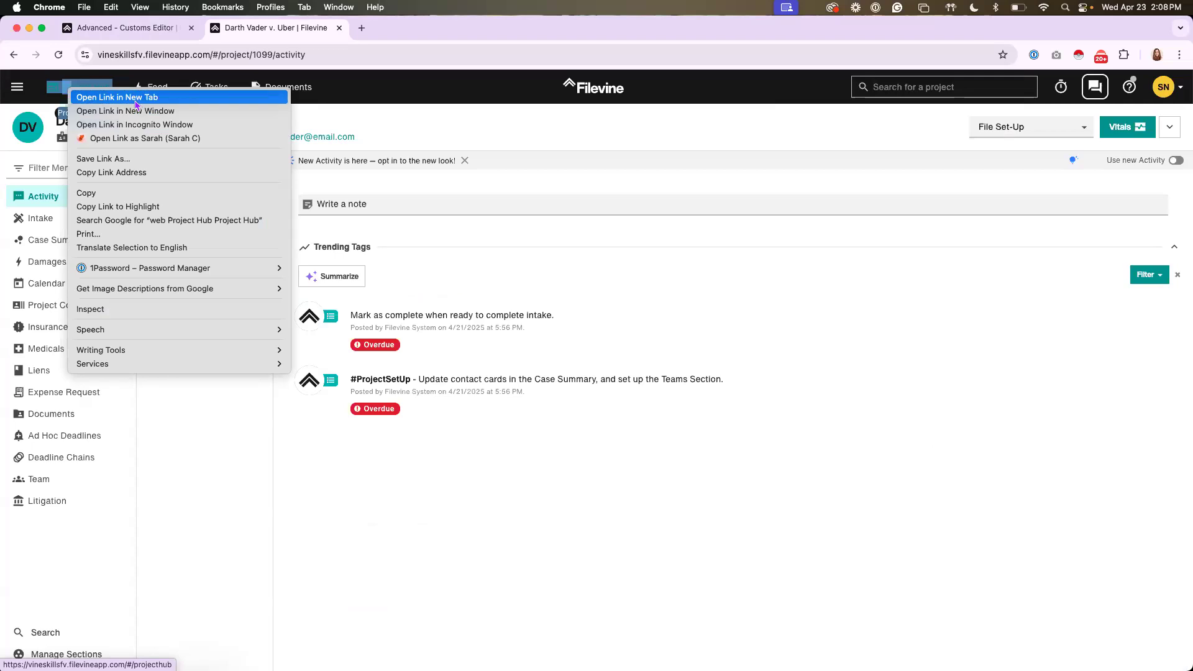
pyautogui.click(132, 31)
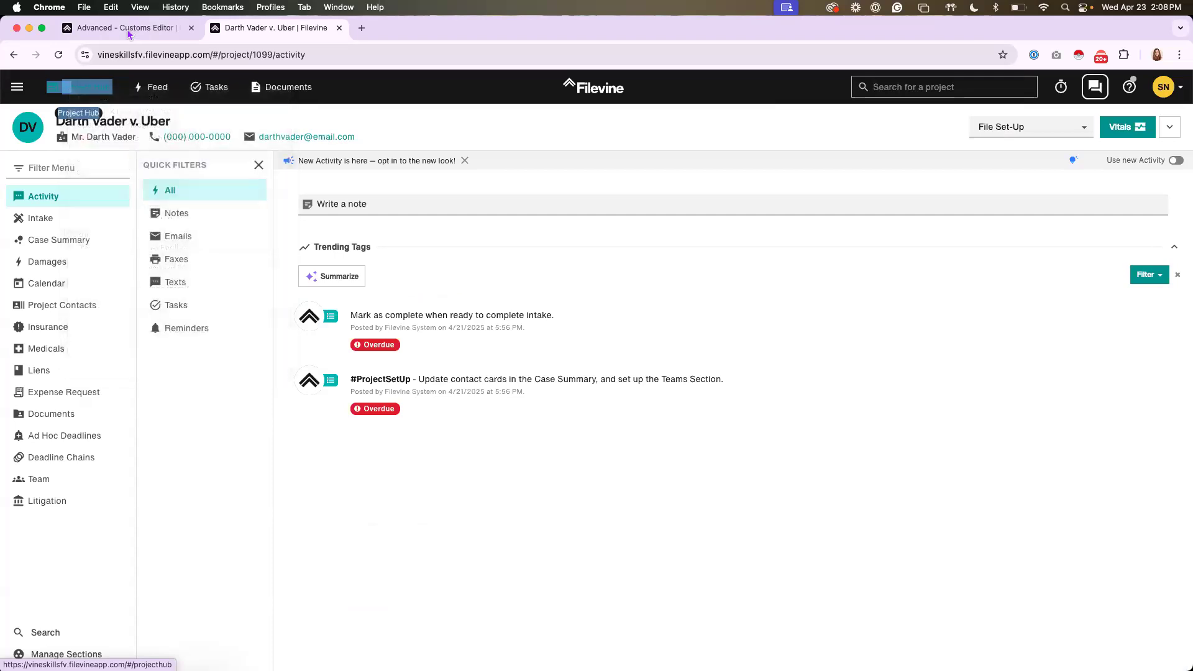
pyautogui.click(132, 30)
pyautogui.click(236, 28)
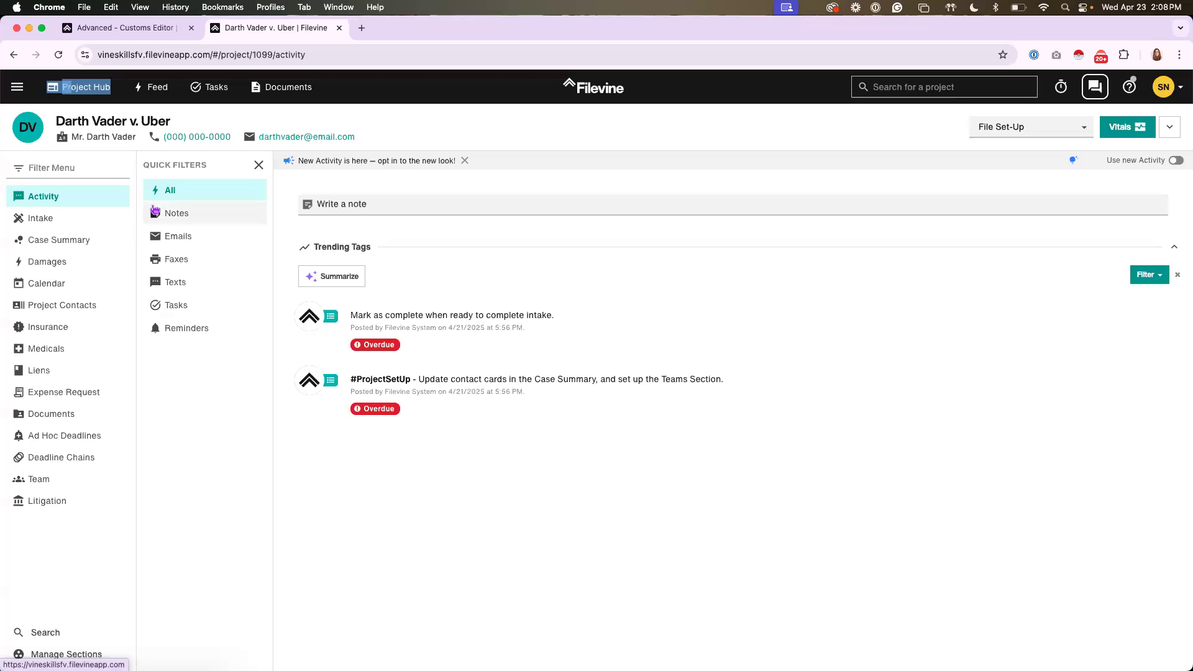
# Open the project's Medicals section and expand the provider item to its Balances/Payments/Reductions area
pyautogui.click(39, 352)
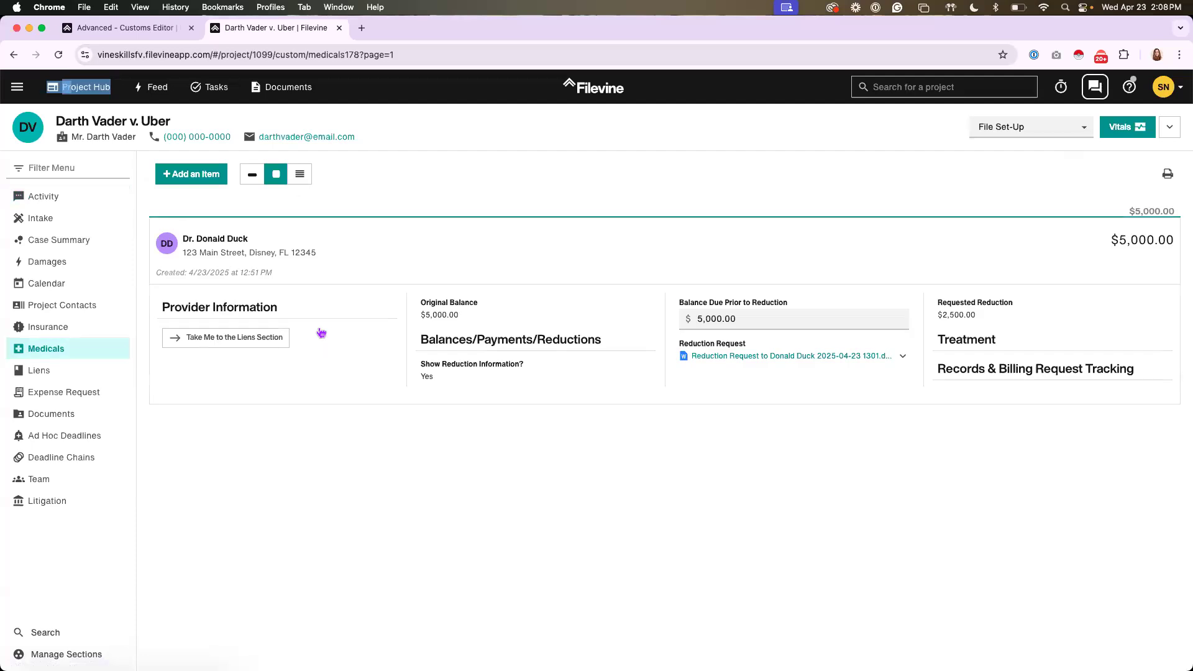
pyautogui.click(322, 333)
pyautogui.scroll(-5, 807, 413)
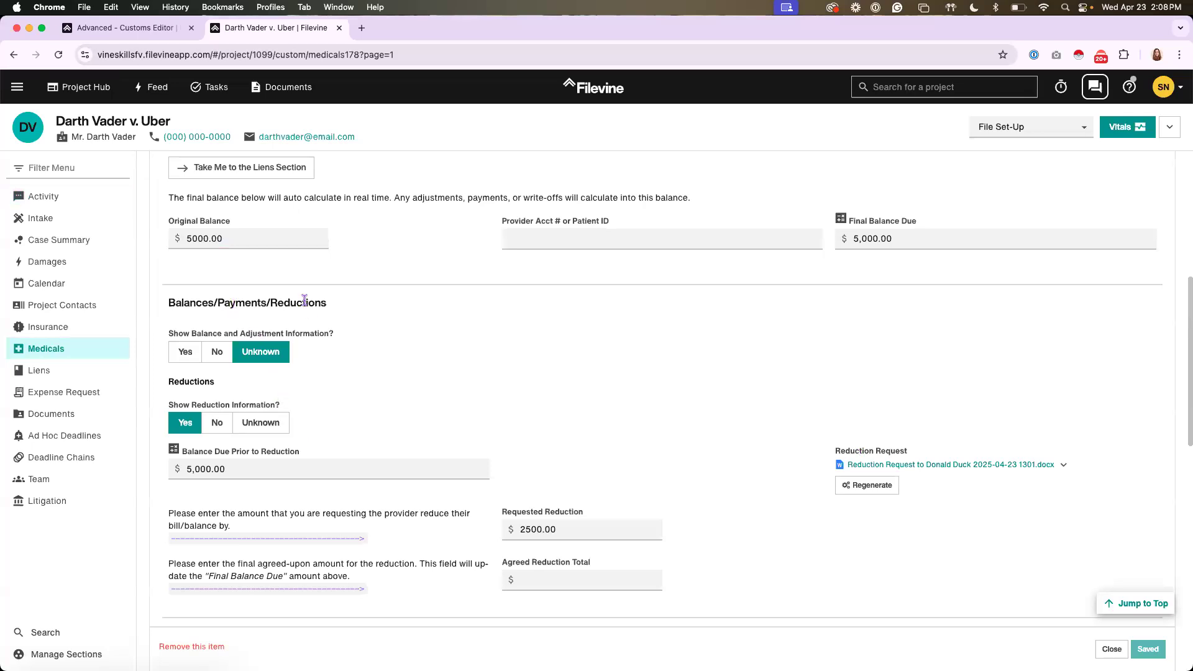
pyautogui.moveTo(169, 303); pyautogui.dragTo(332, 305)
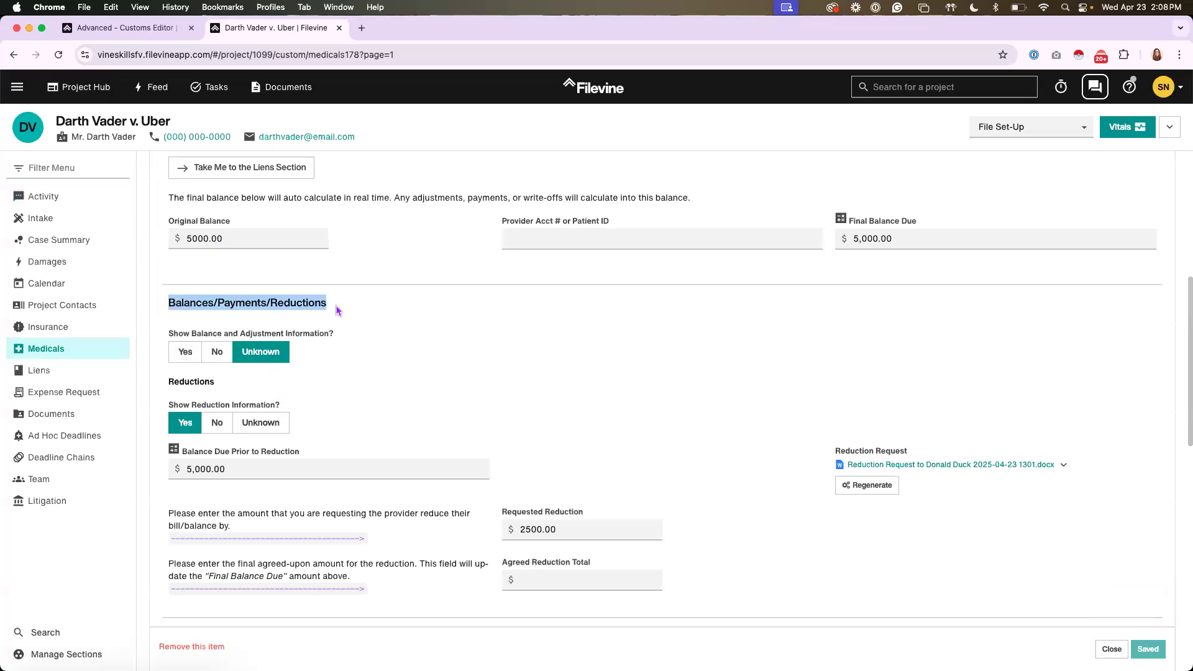
pyautogui.click(300, 453)
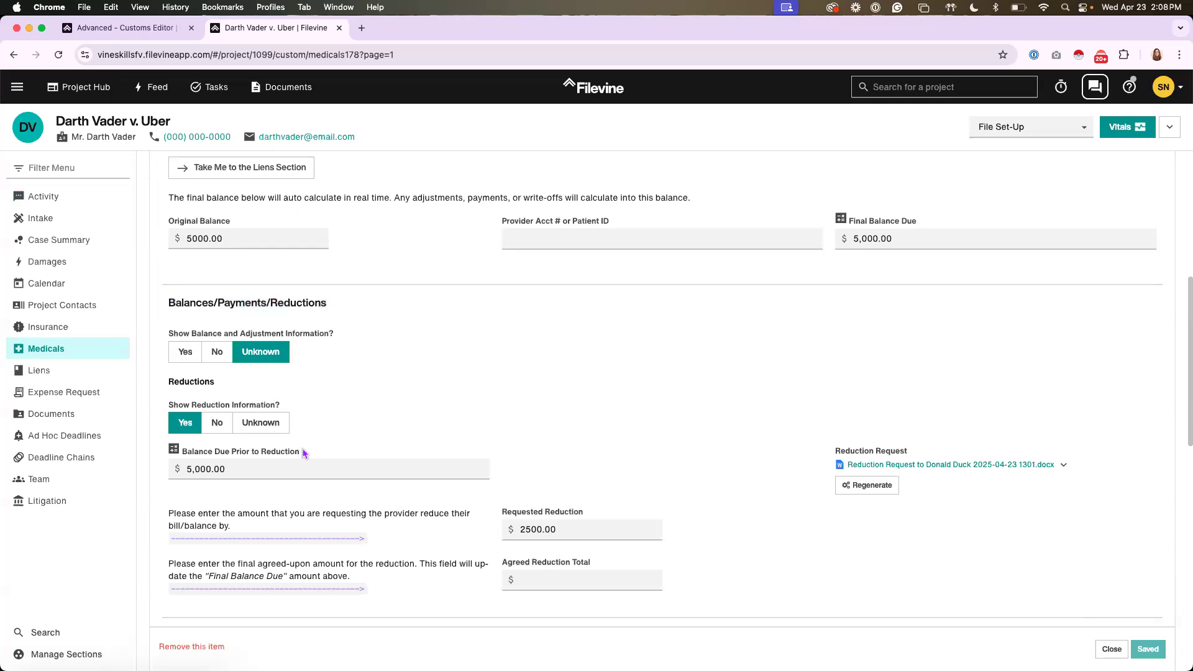
# Copy the field label "Balance Due Prior to Reduction" from the provider item
pyautogui.moveTo(302, 451); pyautogui.dragTo(203, 455)
pyautogui.click(303, 448)
pyautogui.moveTo(231, 454); pyautogui.dragTo(302, 455)
pyautogui.click(302, 452)
pyautogui.click(303, 455)
pyautogui.tripleClick(296, 453)
pyautogui.rightClick(293, 455)
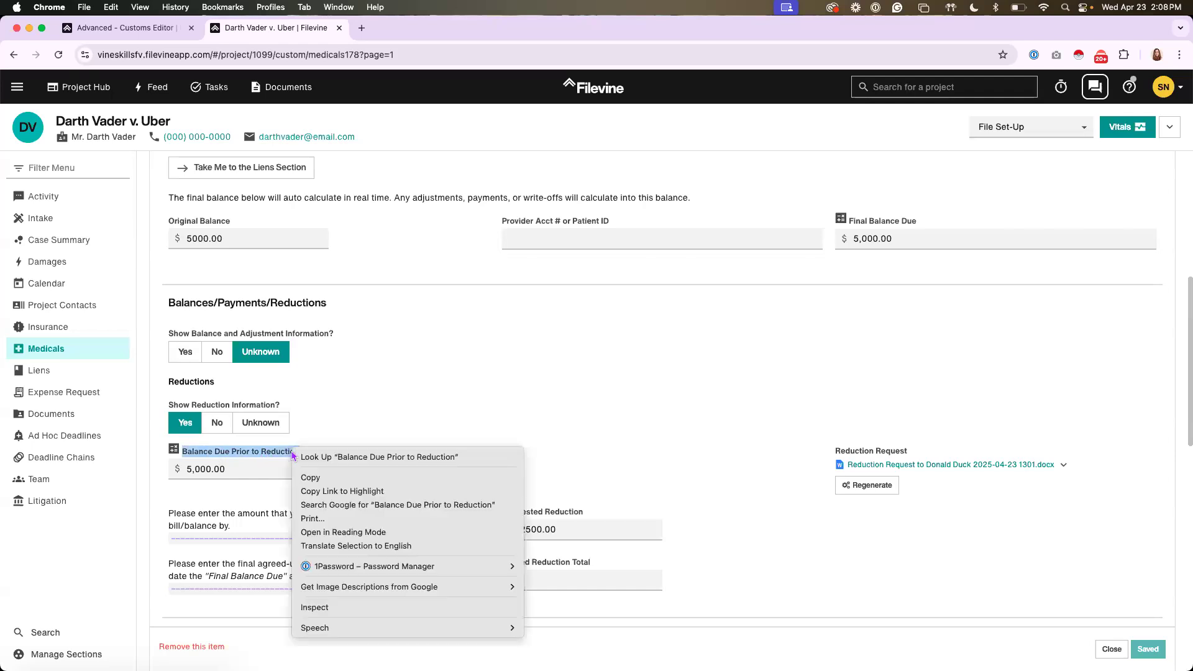
pyautogui.click(310, 477)
# Find "Balance Due Prior to Reduction" in the Customs Editor's Medicals field list and compare its row position with the project's layout
pyautogui.hotkey('ctrl', 'shift', 'Tab')
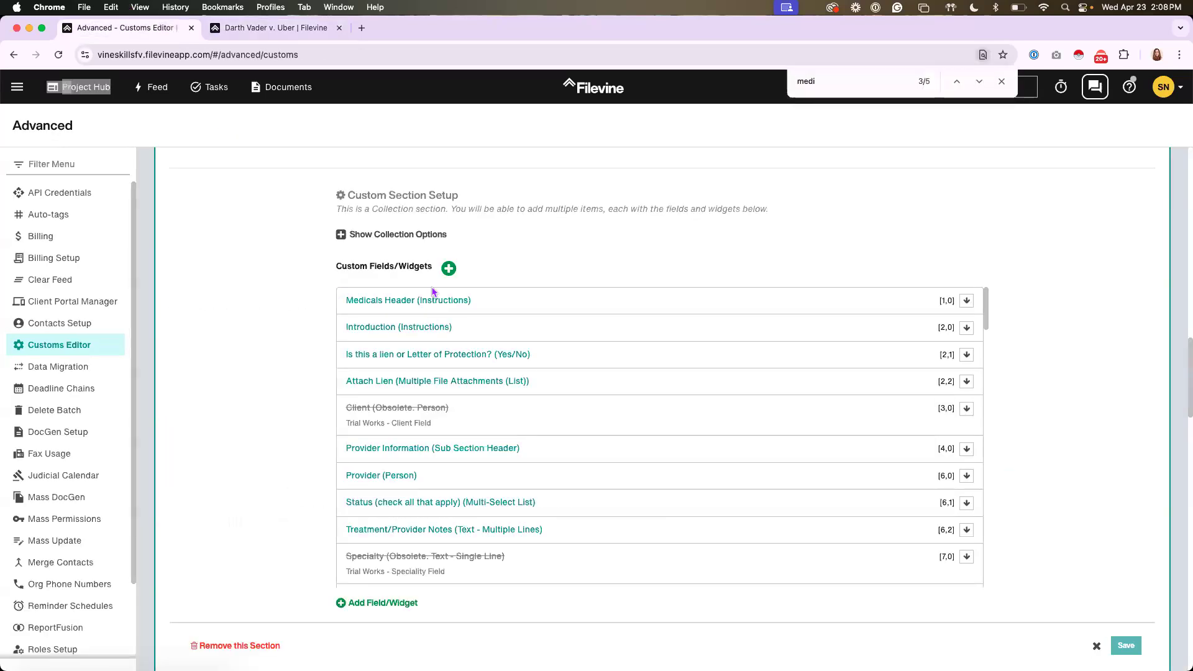
pyautogui.press('super+f')
pyautogui.press('super+v')
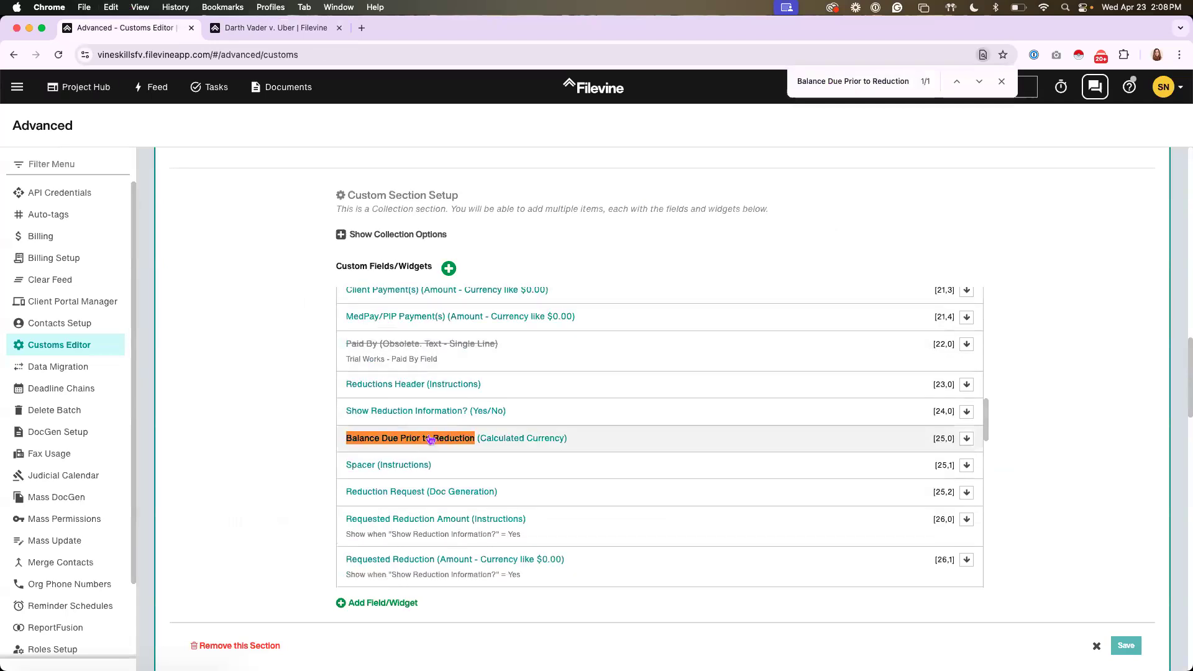
pyautogui.scroll(-1, 428, 440)
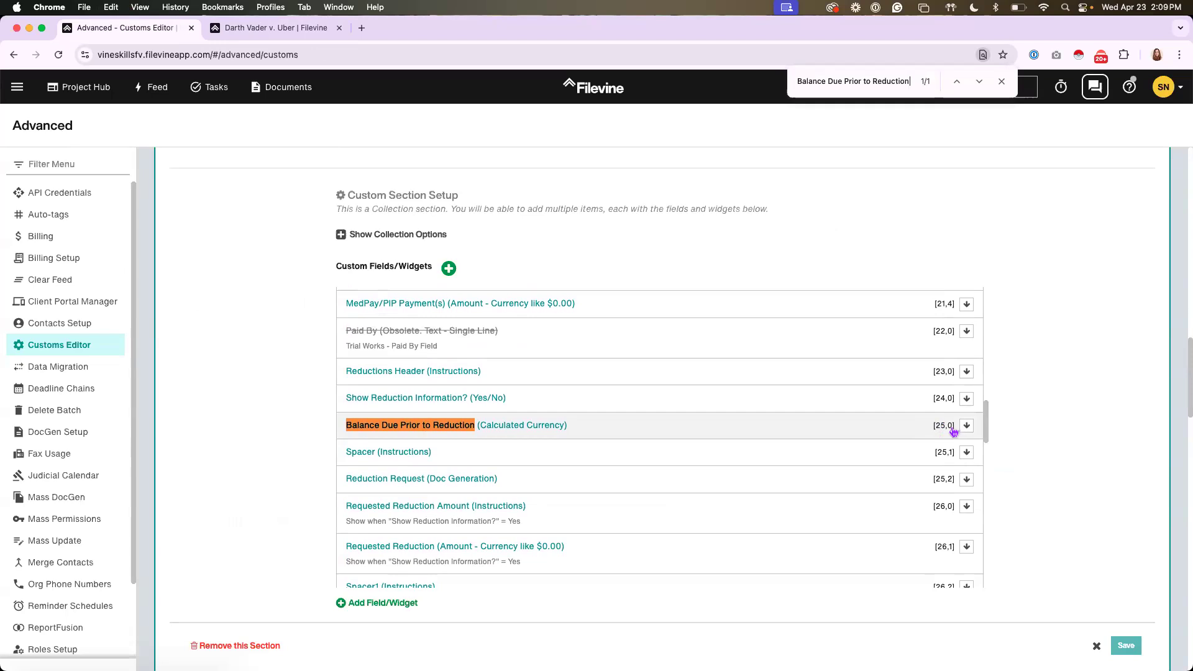
pyautogui.click(280, 30)
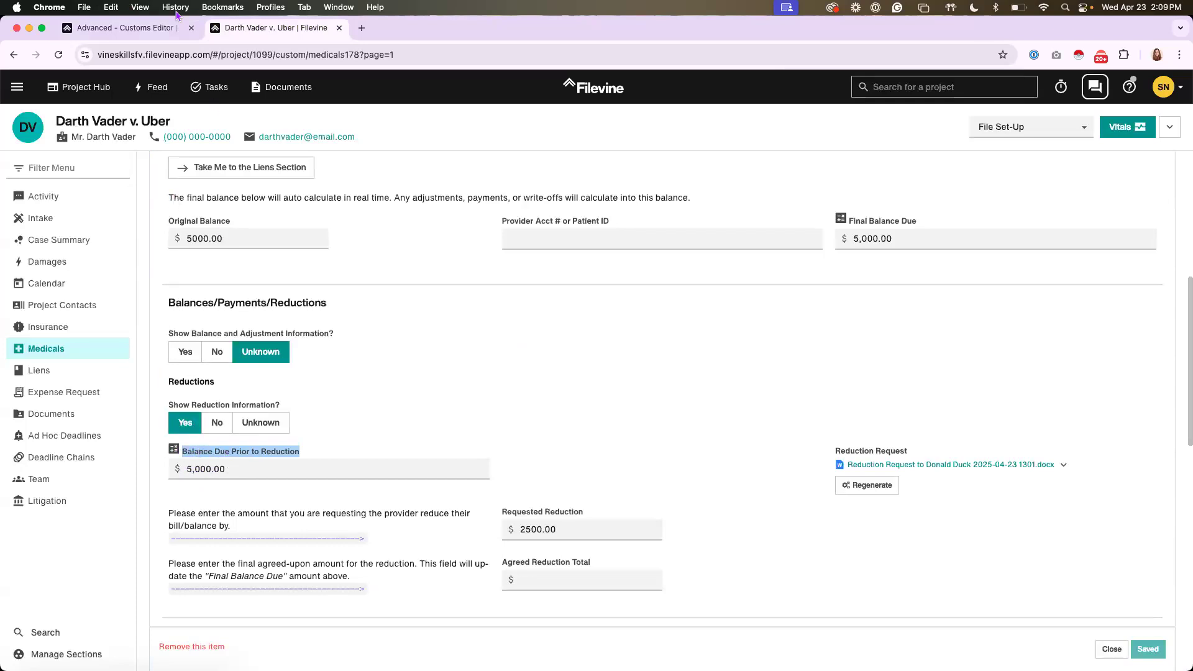
pyautogui.click(126, 28)
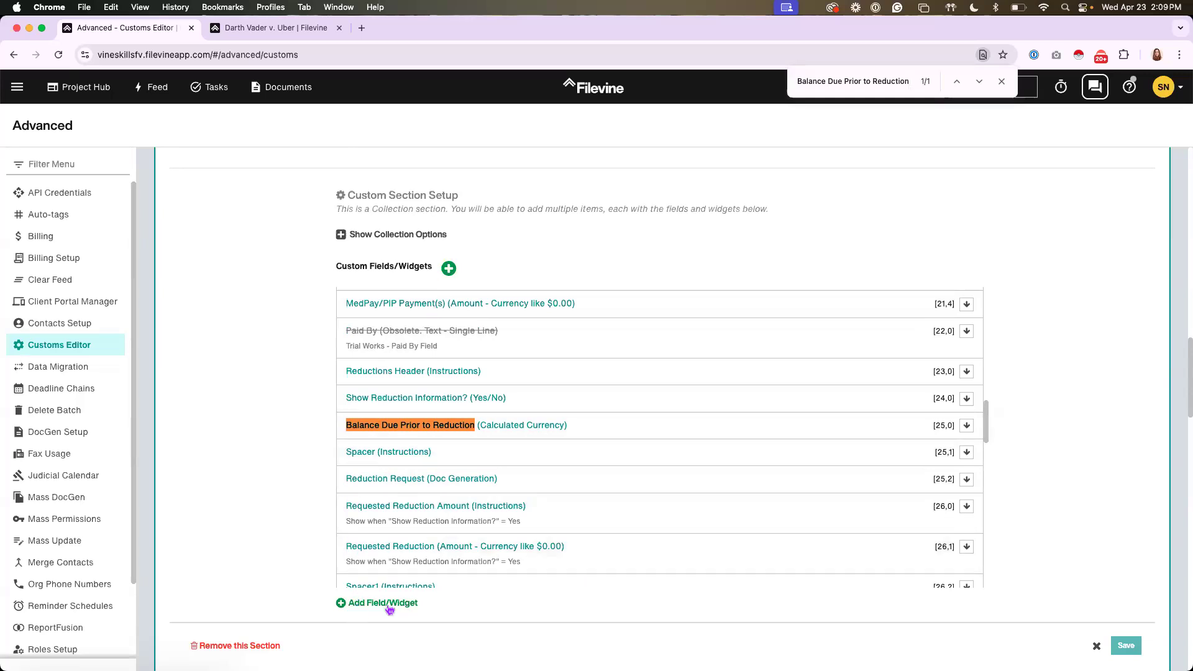
# Start a new custom widget in the Medicals section with the type Doc Generation Multi-template
pyautogui.click(450, 270)
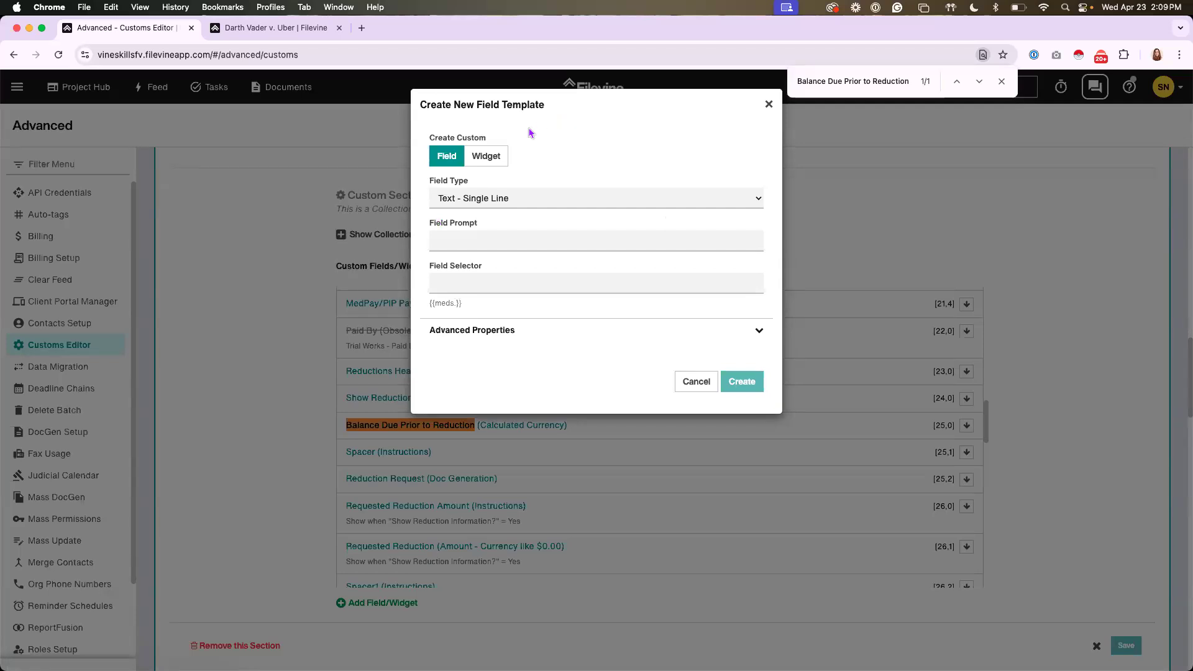
pyautogui.click(489, 163)
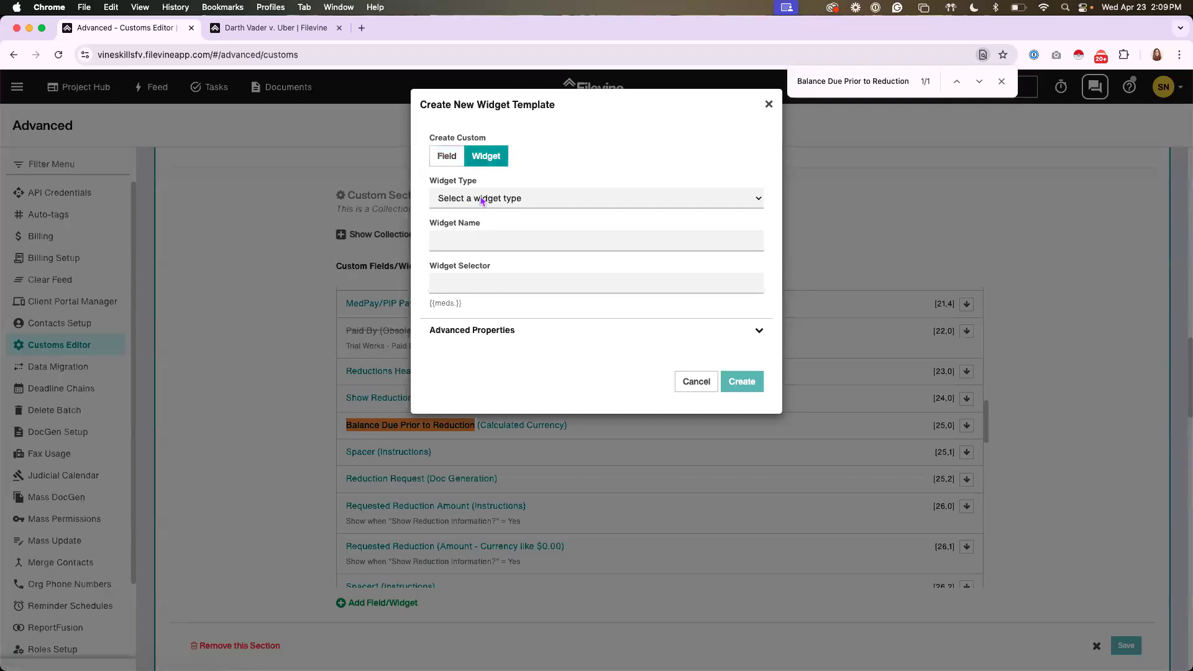
pyautogui.click(481, 199)
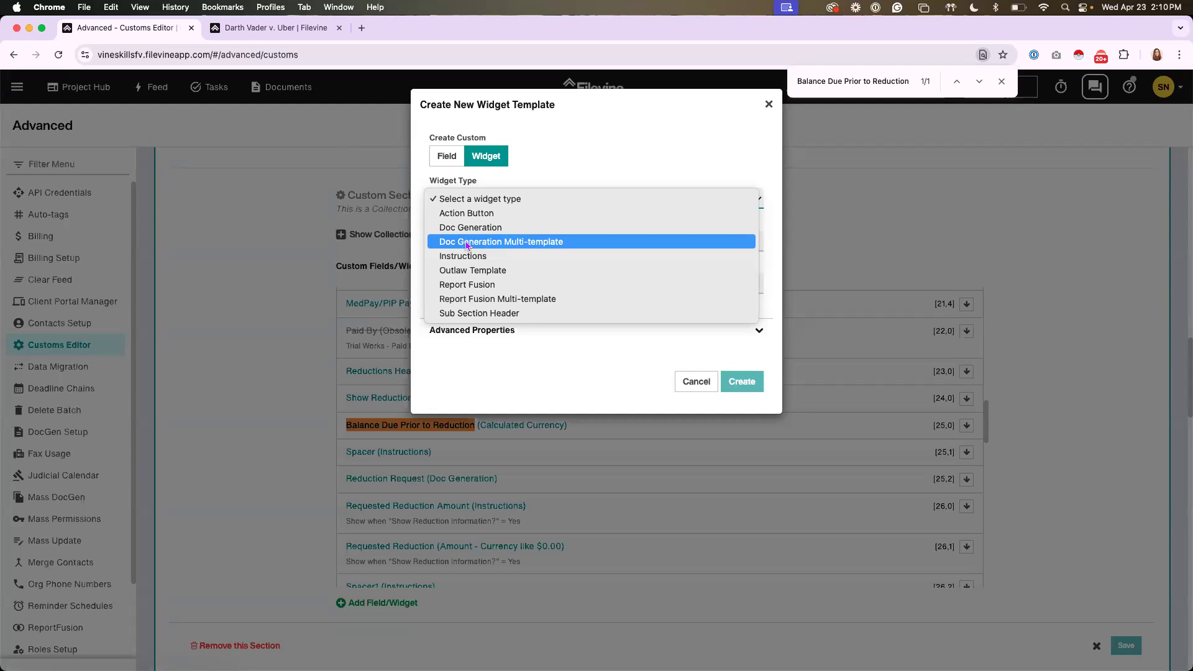
pyautogui.click(467, 244)
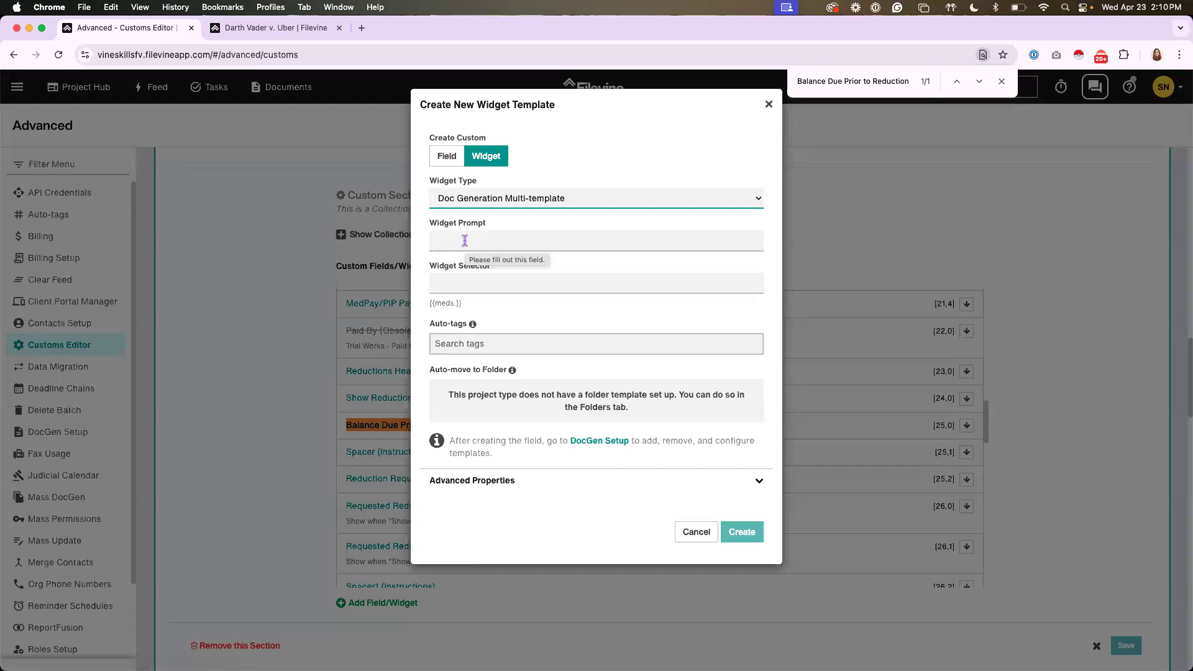
pyautogui.click(464, 239)
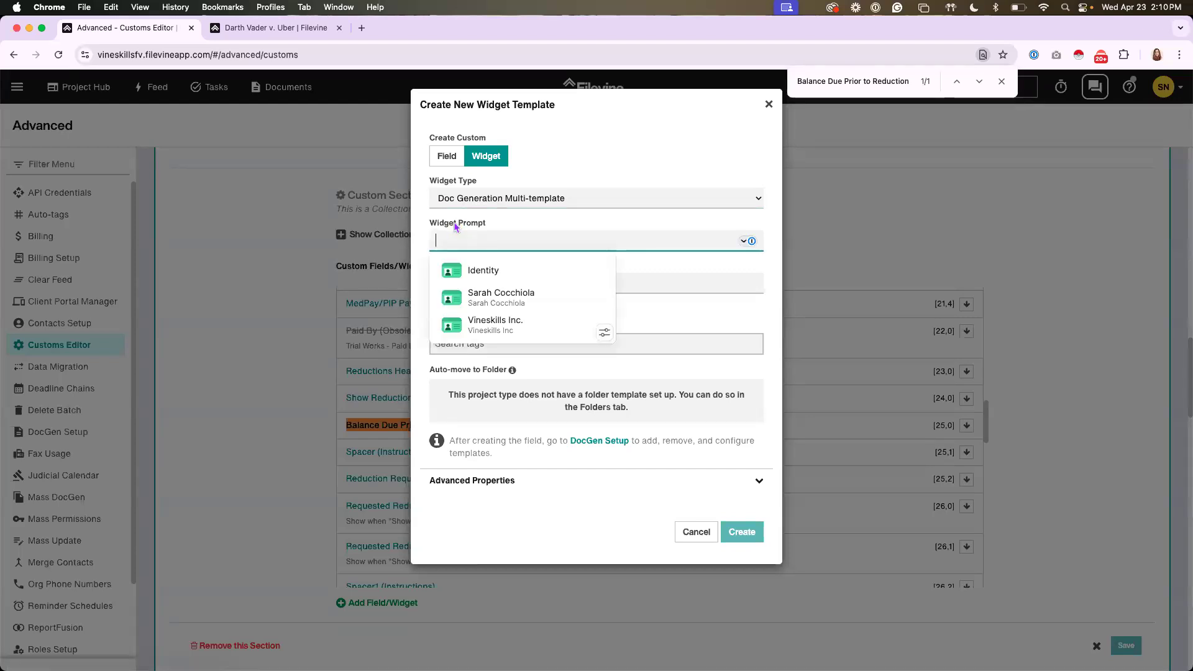
# Check the Reduction Request label in the project as a reference, and set the new widget's prompt to "Test"
pyautogui.click(274, 27)
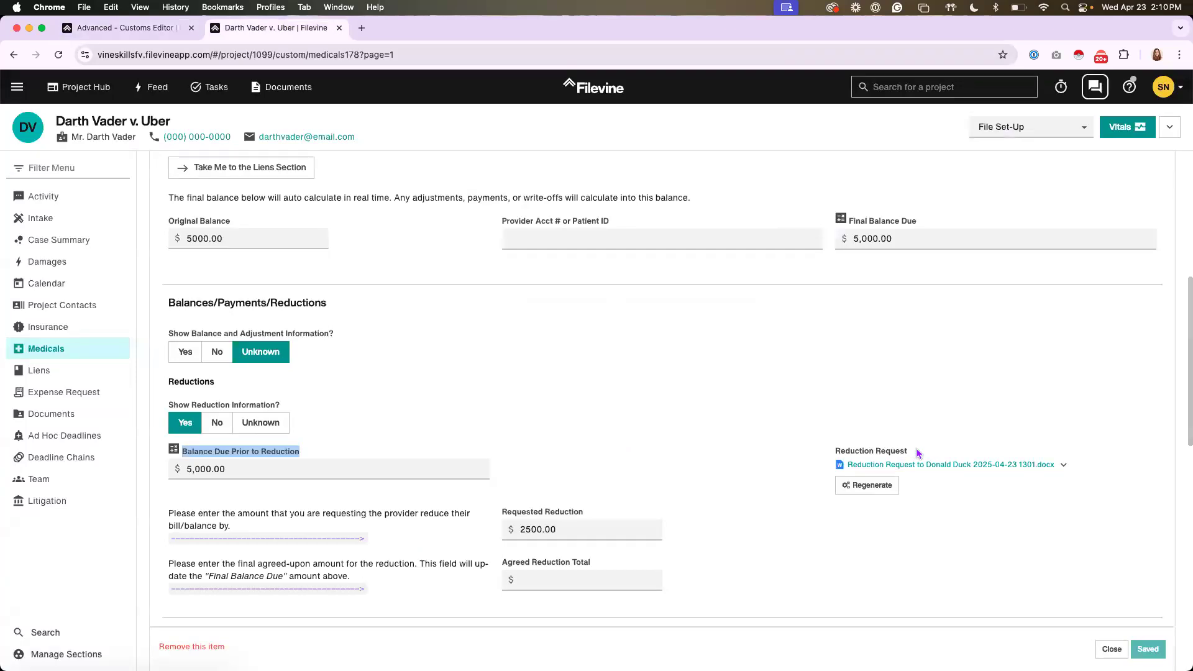
pyautogui.moveTo(918, 453); pyautogui.dragTo(830, 454)
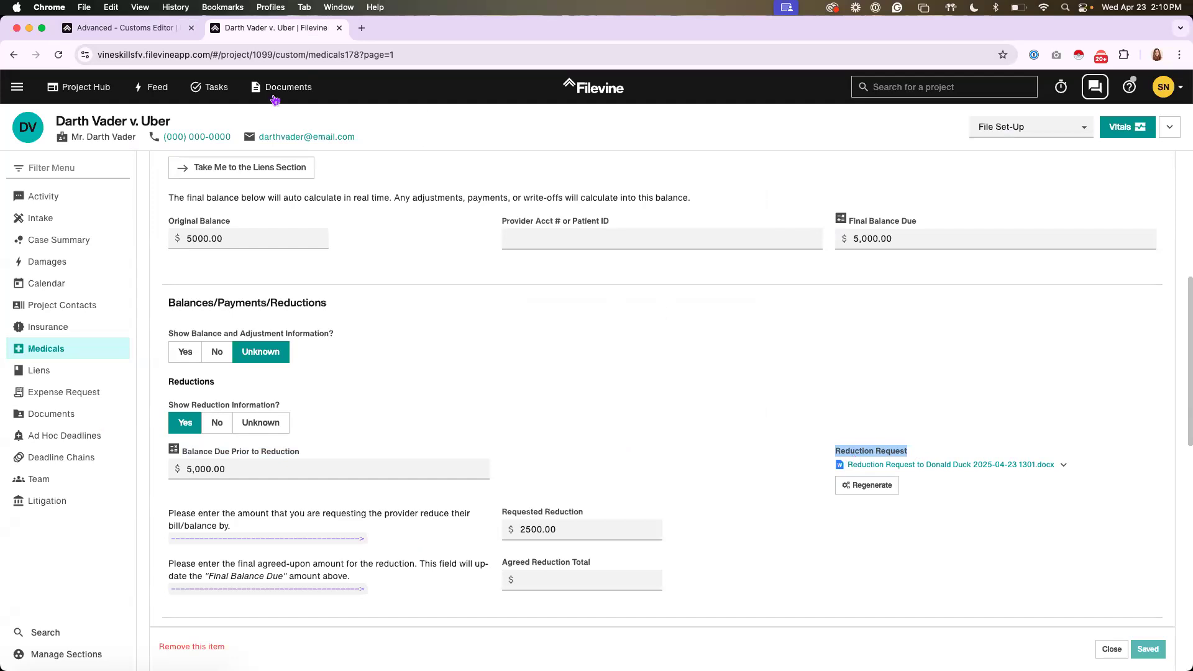
pyautogui.click(124, 28)
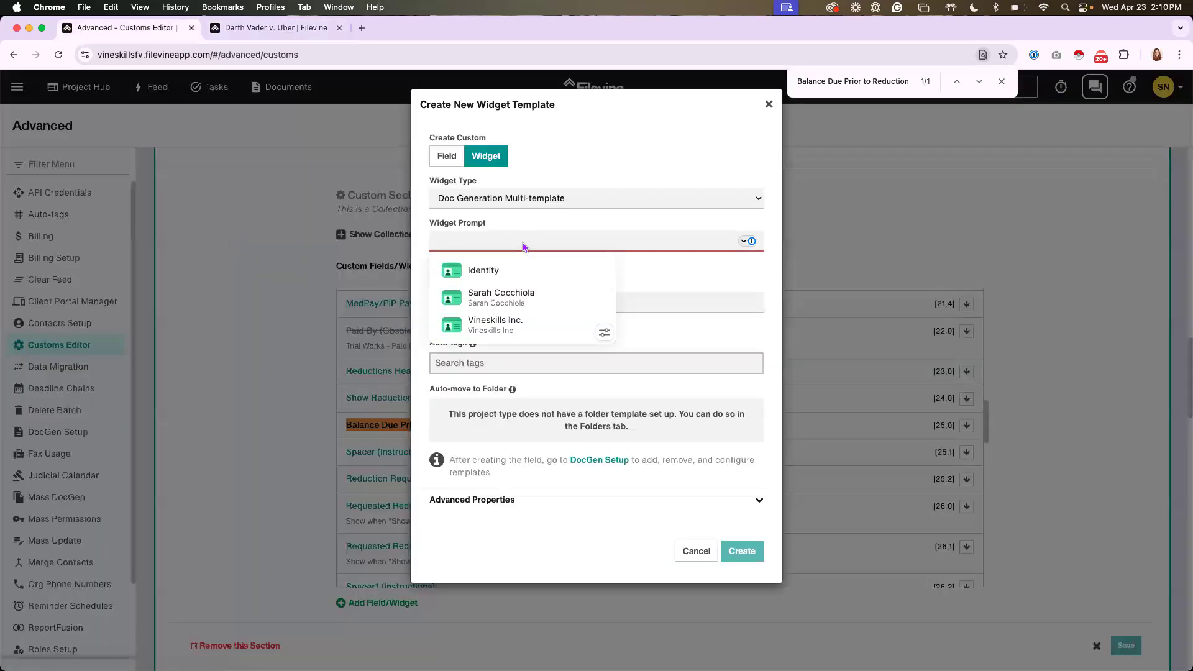
pyautogui.write('Test')
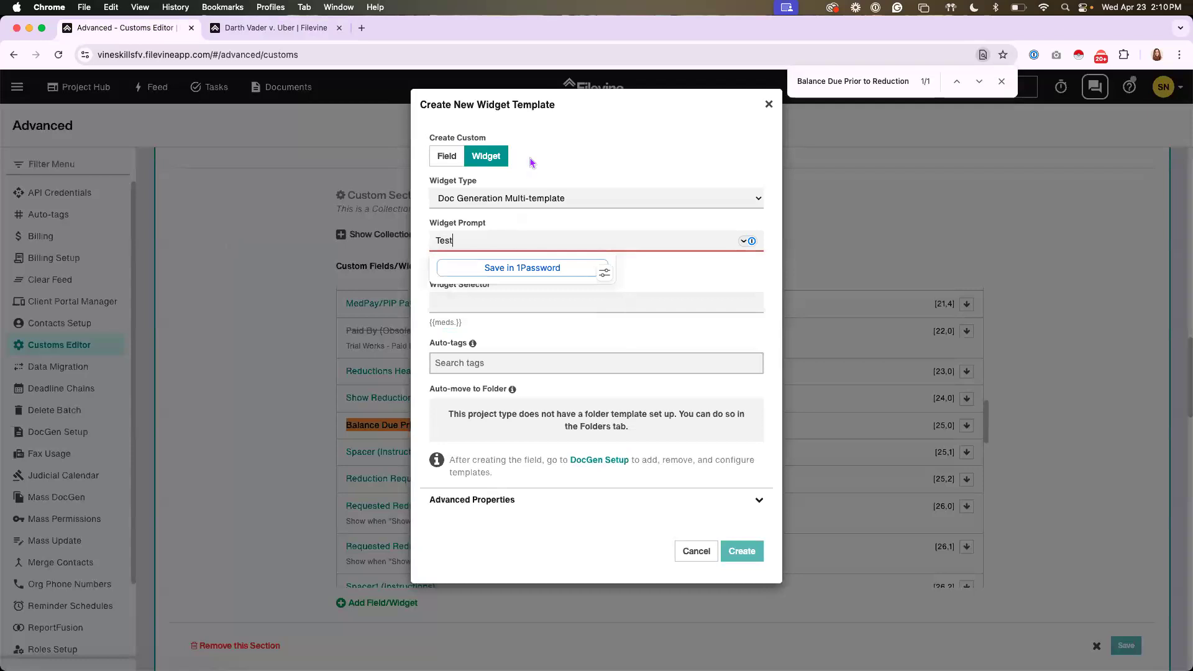
pyautogui.click(529, 157)
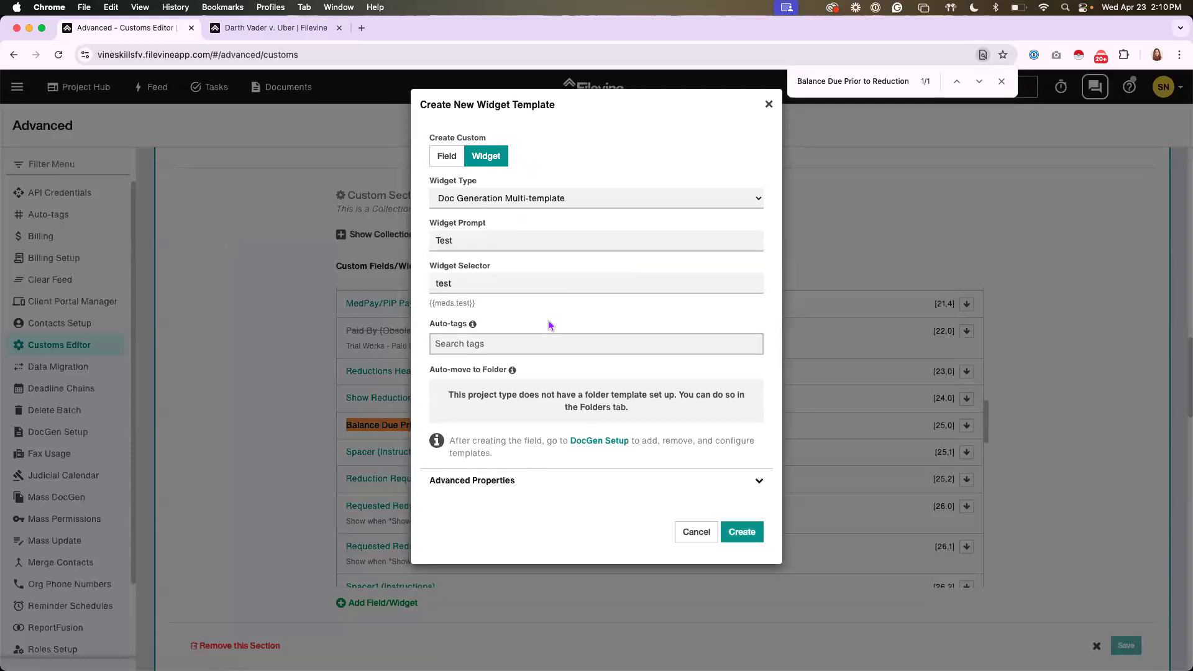
# Expand the widget's advanced properties, enter "reduction" under Auto-tags and show the auto-tags explanation
pyautogui.click(484, 482)
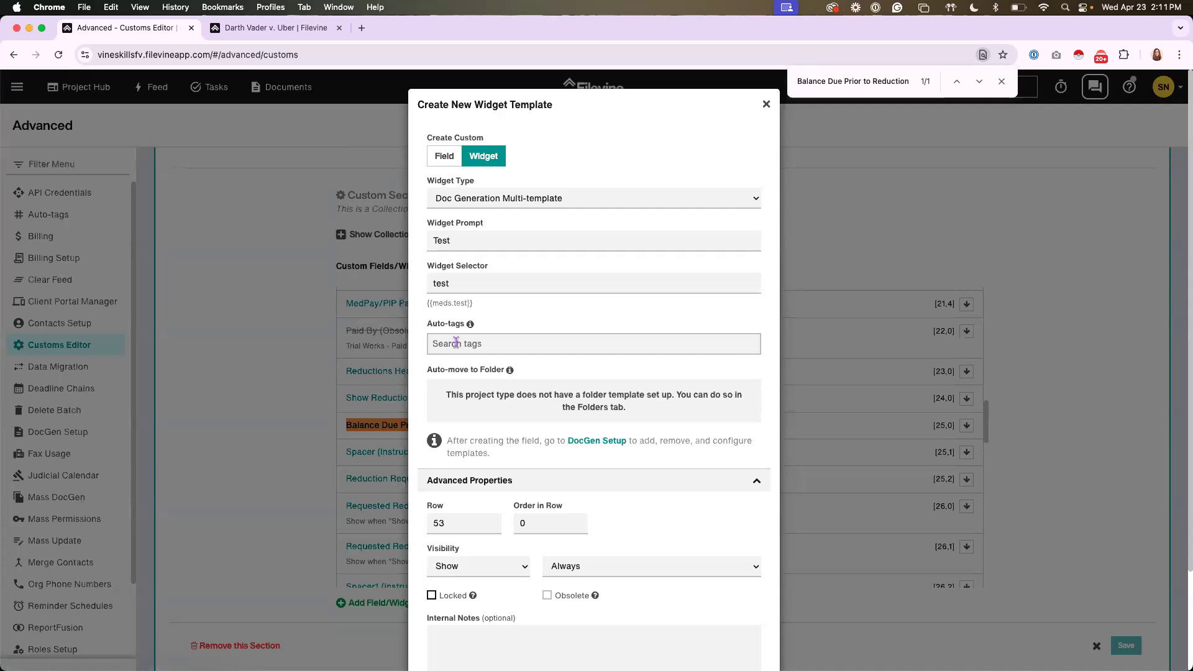
pyautogui.click(455, 343)
pyautogui.write('reduction')
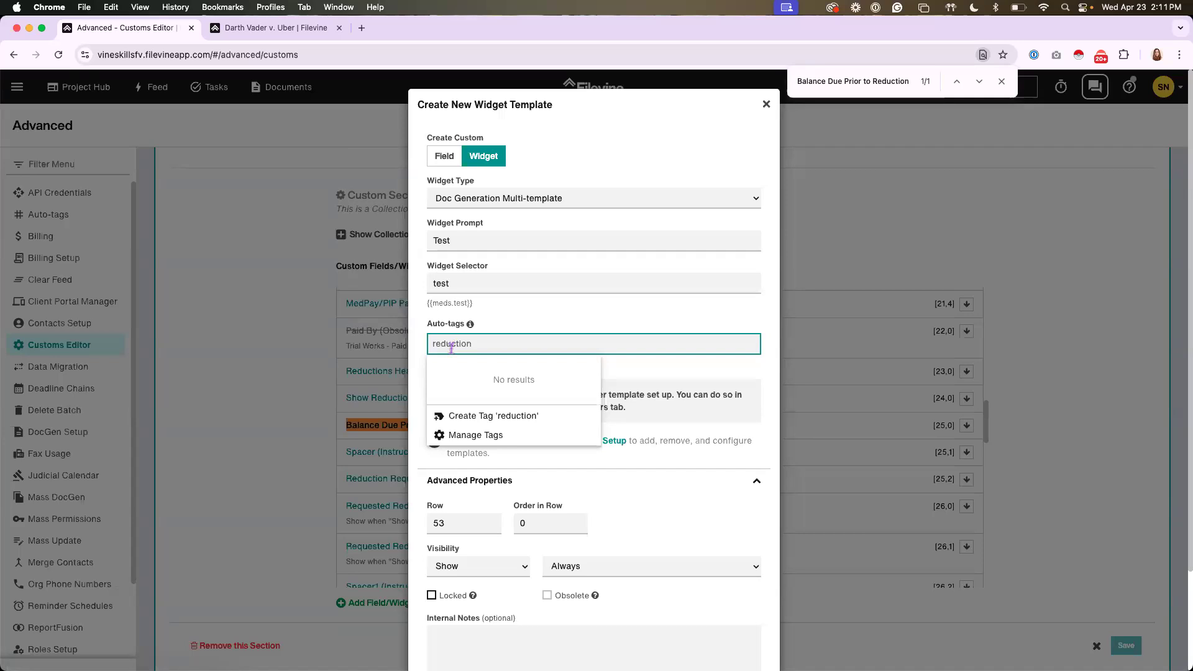
pyautogui.click(514, 321)
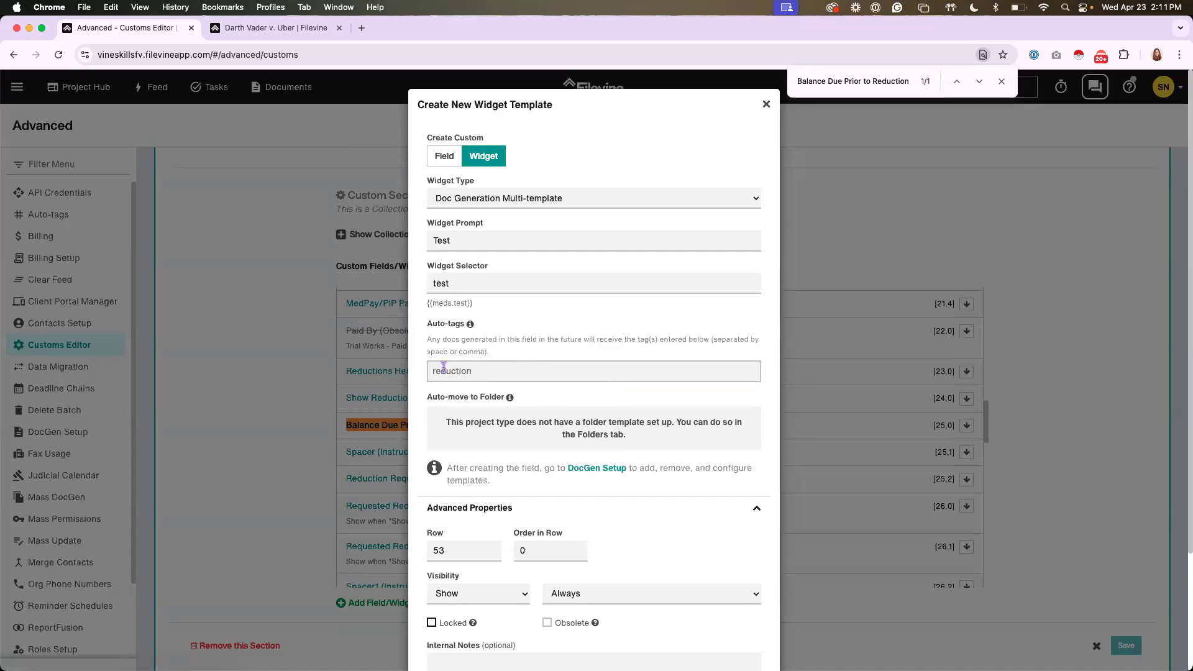
# Set the new widget's position to row 25 with order in row 3
pyautogui.scroll(-2, 518, 376)
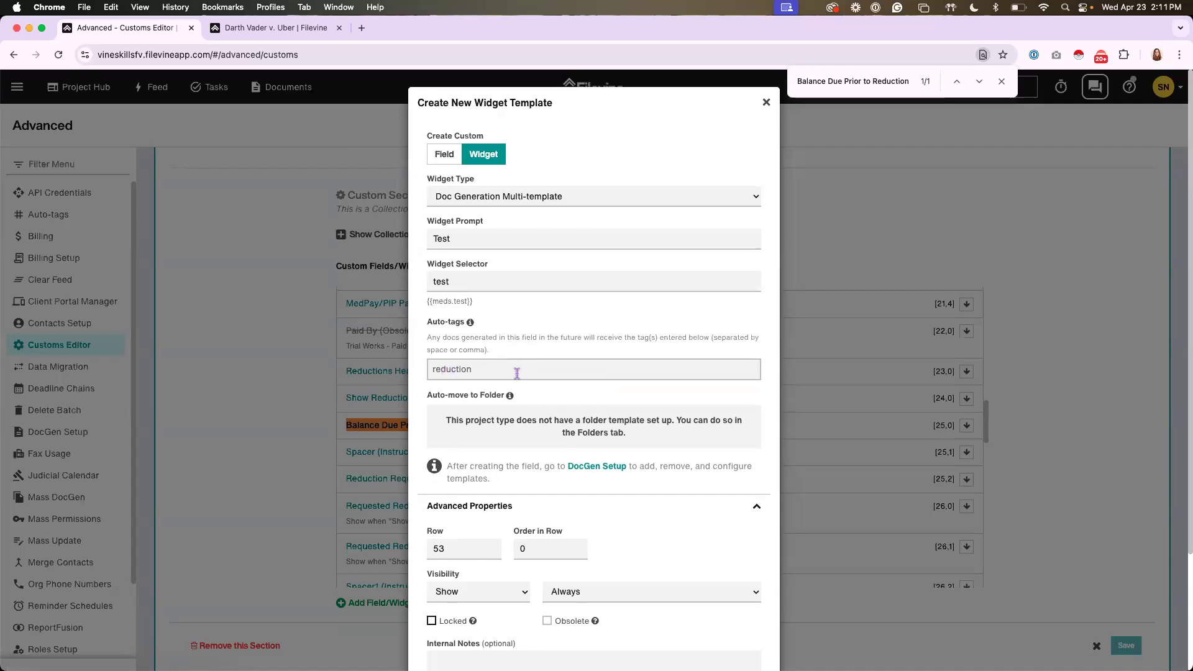
pyautogui.scroll(-1, 518, 378)
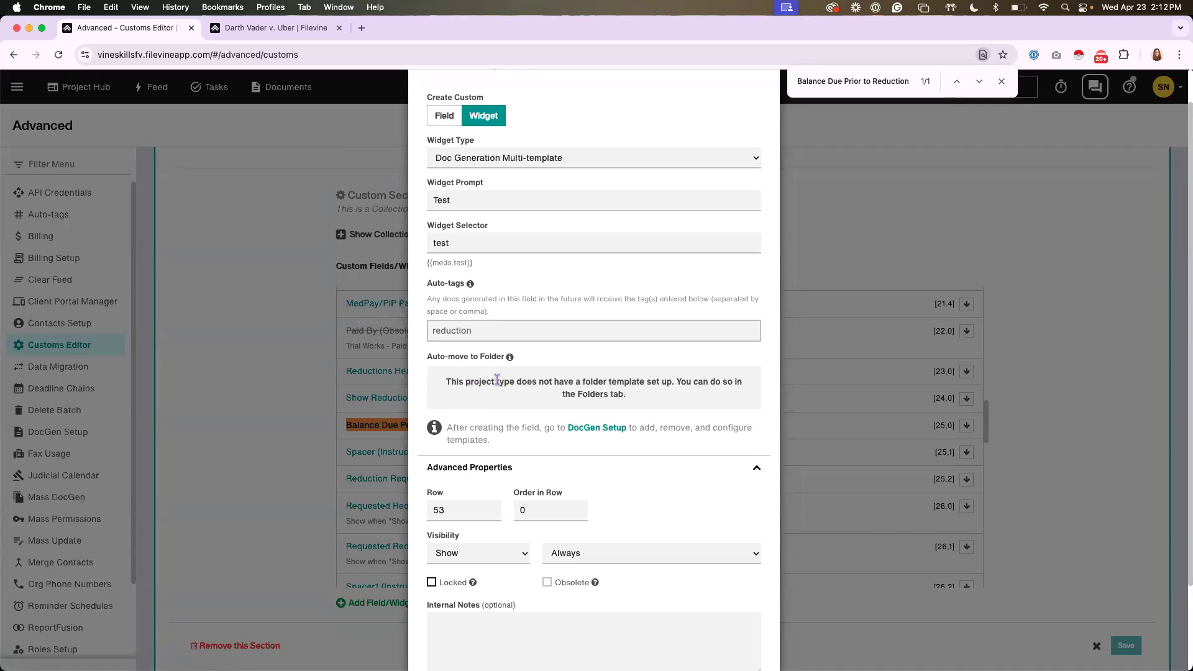
pyautogui.scroll(-4, 497, 380)
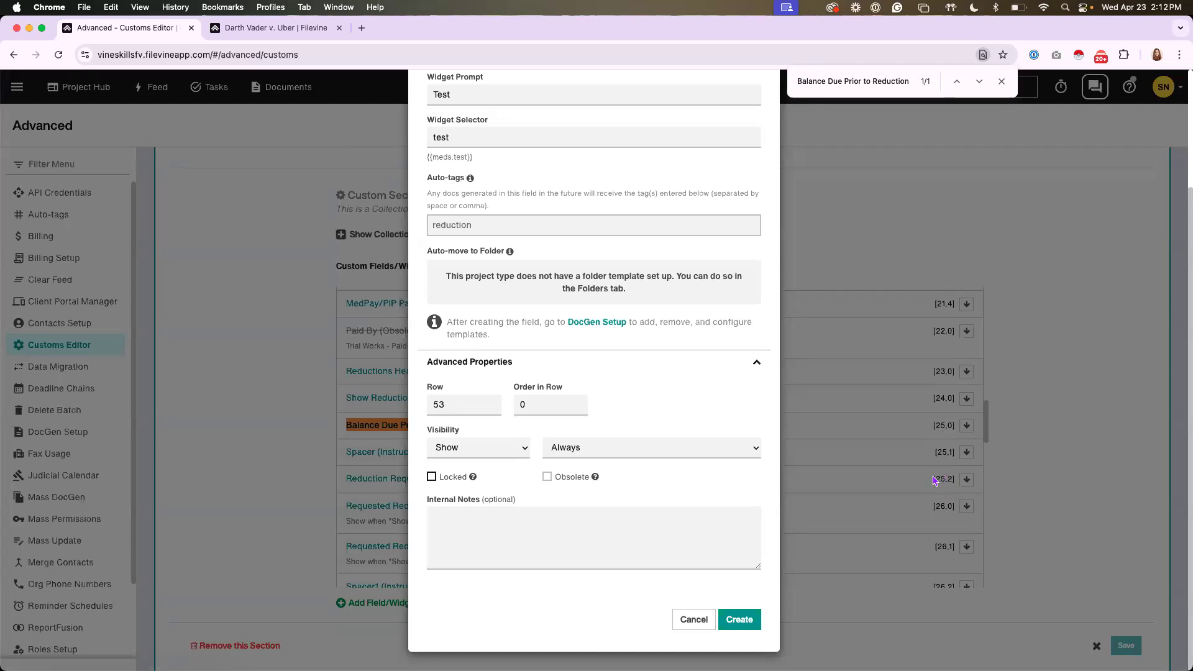
pyautogui.moveTo(454, 404); pyautogui.dragTo(418, 408)
pyautogui.write('25')
pyautogui.moveTo(525, 402); pyautogui.dragTo(514, 406)
pyautogui.write('3')
pyautogui.click(625, 407)
# Switch the project's "Show Reduction Information?" to Unknown and back to Yes to compare which reduction fields are displayed
pyautogui.click(283, 27)
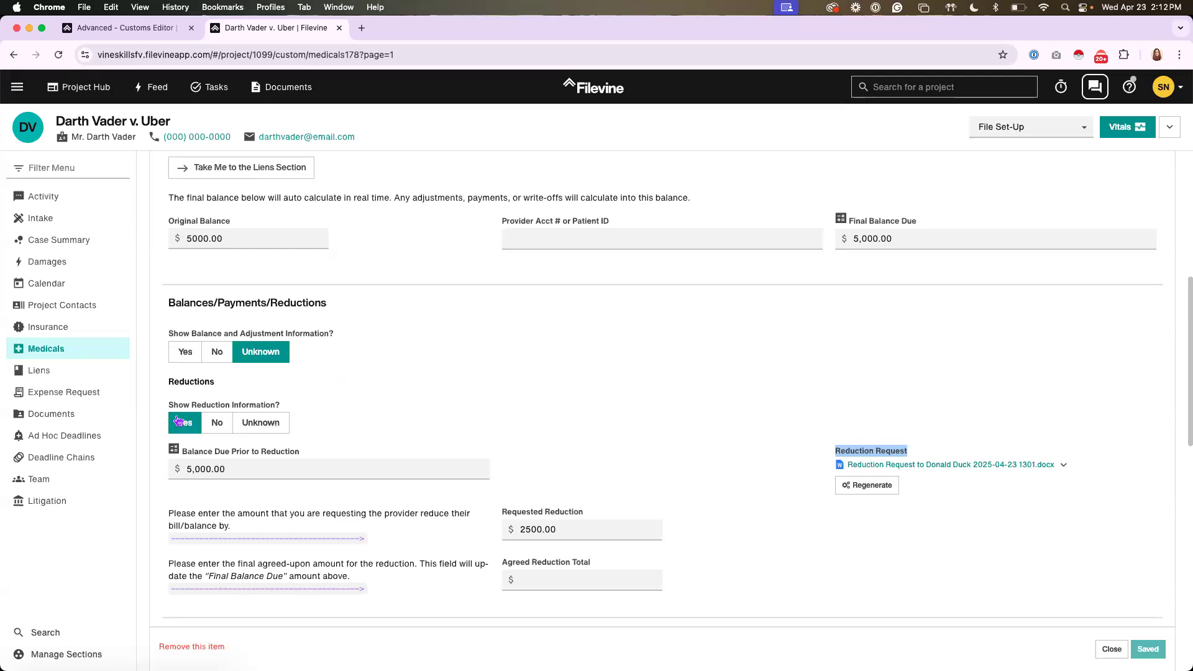
pyautogui.scroll(-1, 254, 392)
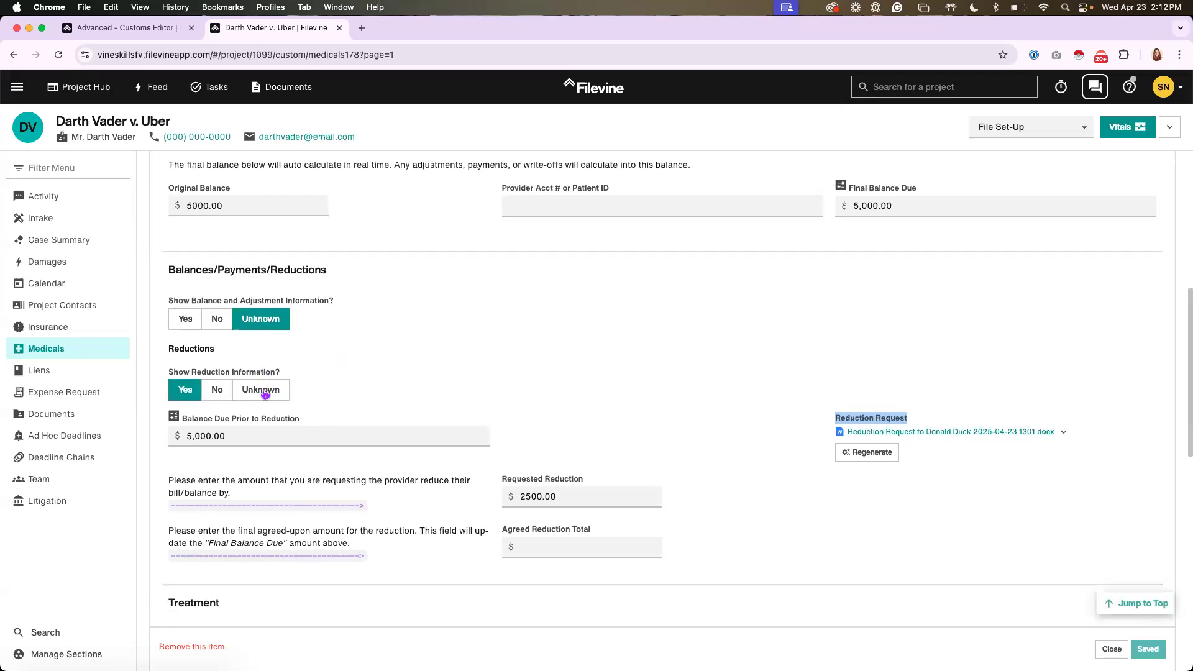
pyautogui.click(259, 396)
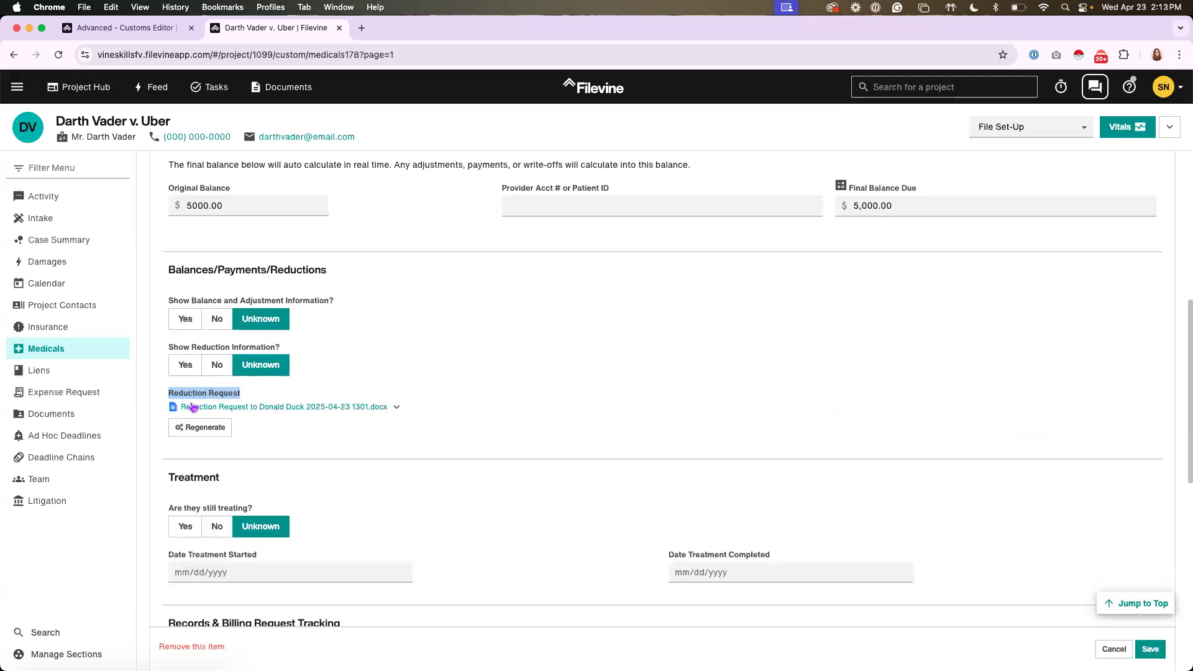
pyautogui.click(187, 367)
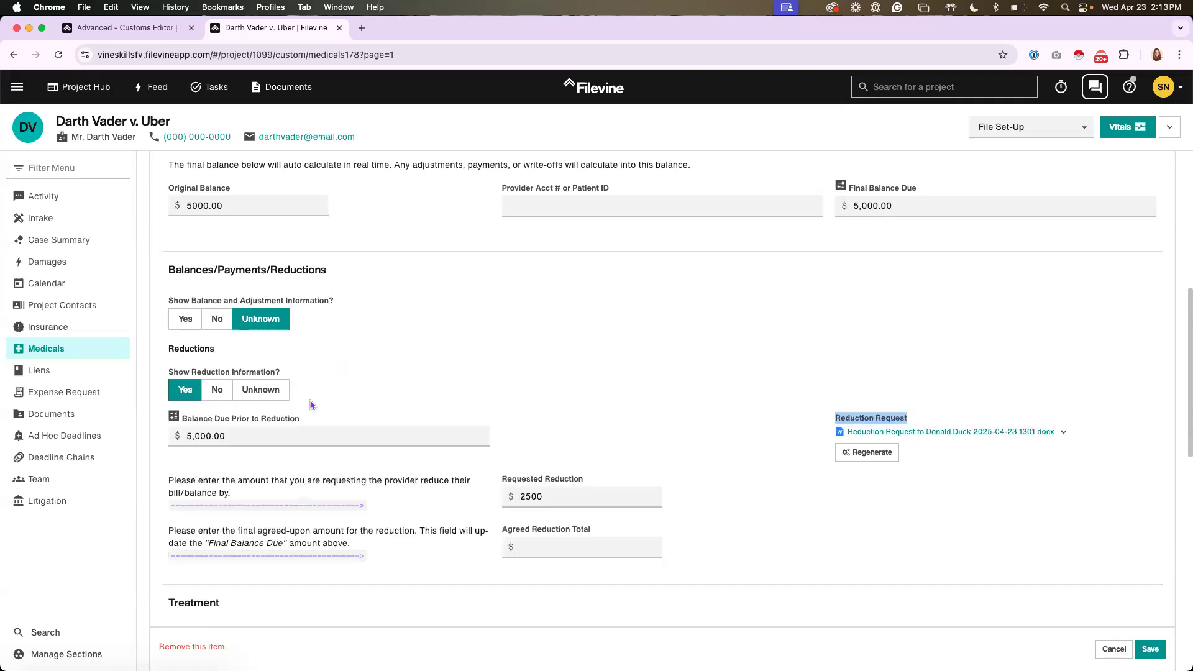
# Return to the Customs Editor, review the new Test widget's settings and discard the widget without creating it
pyautogui.click(903, 421)
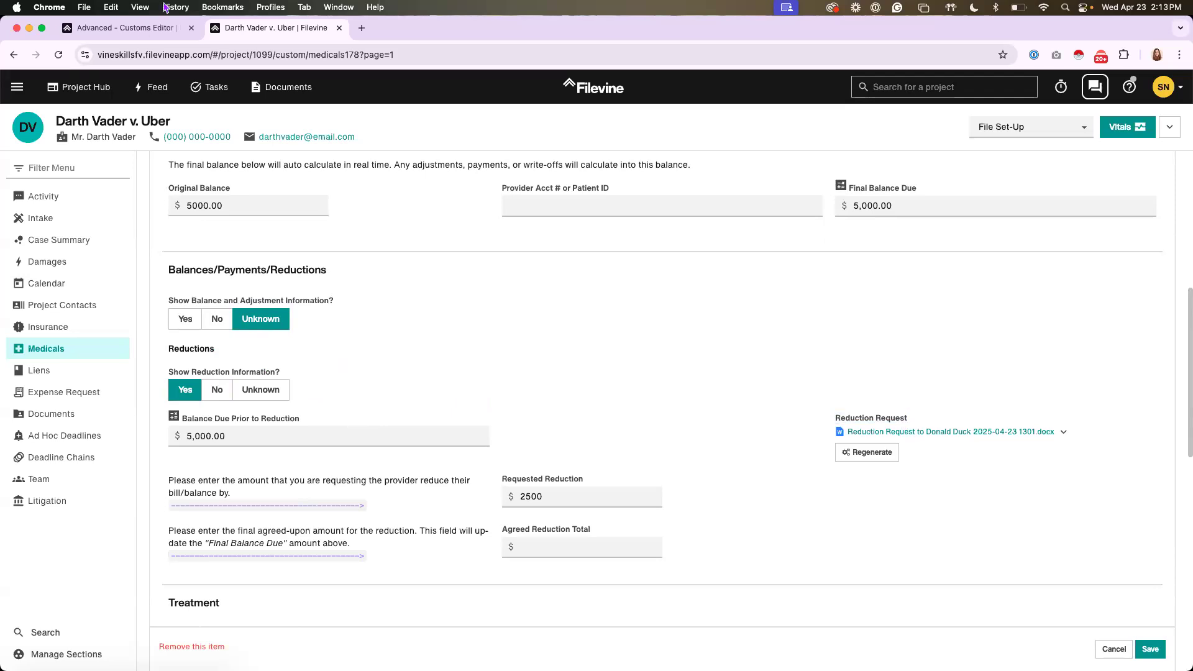
pyautogui.click(143, 29)
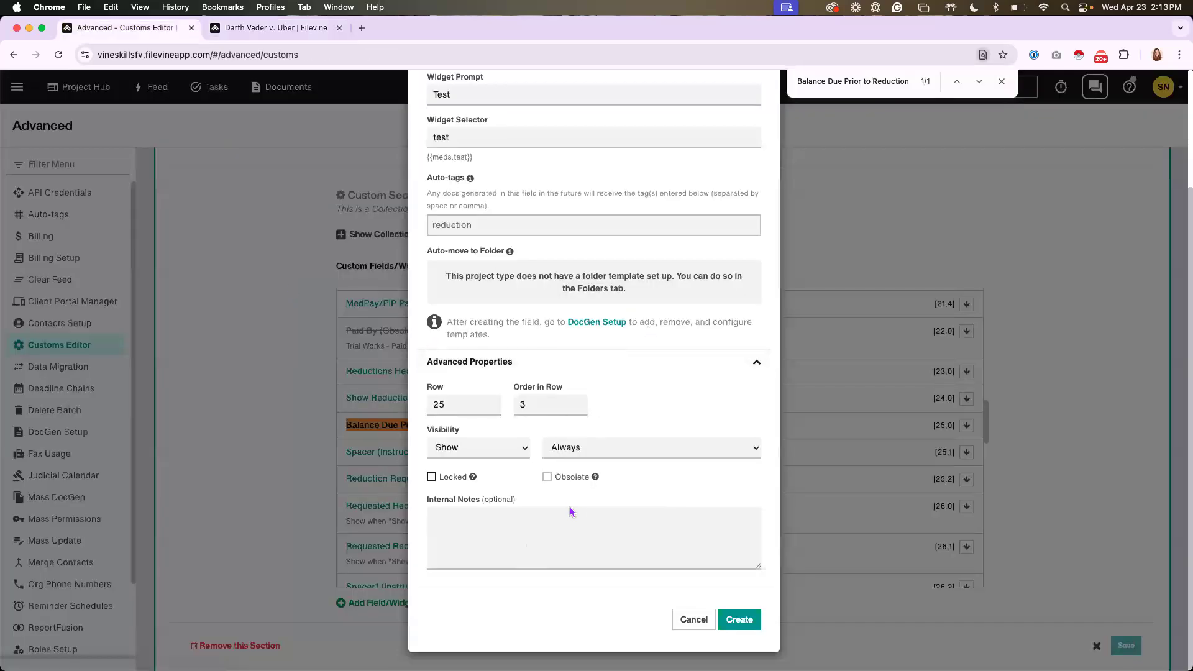
pyautogui.scroll(3, 660, 438)
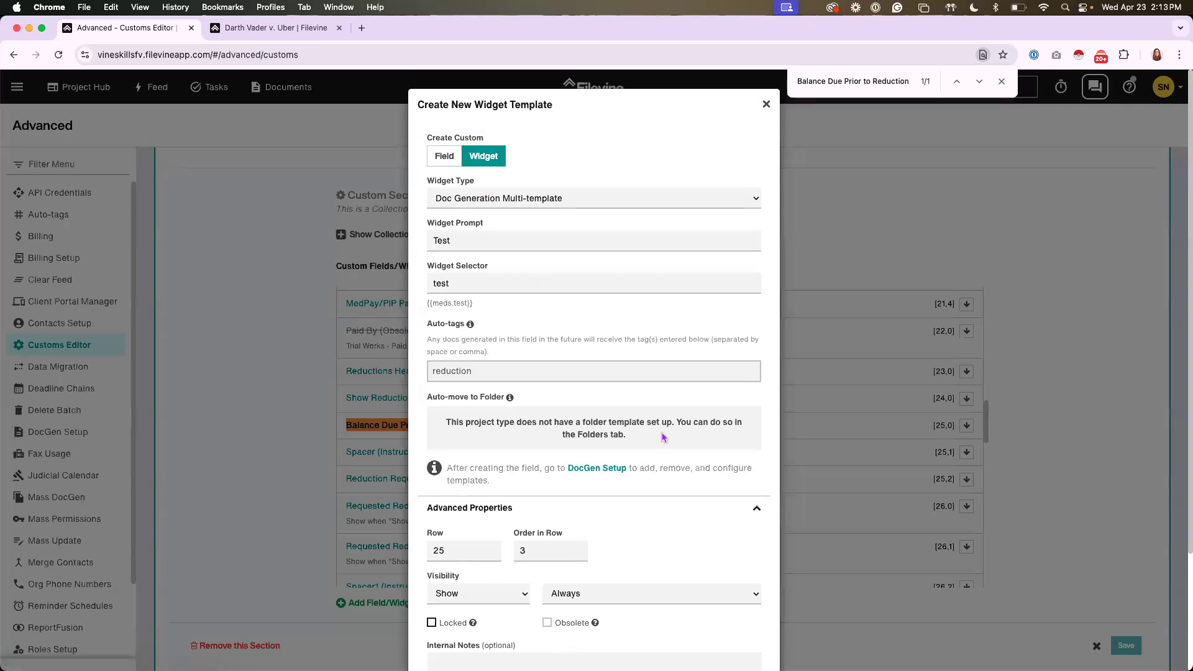
pyautogui.scroll(-3, 663, 437)
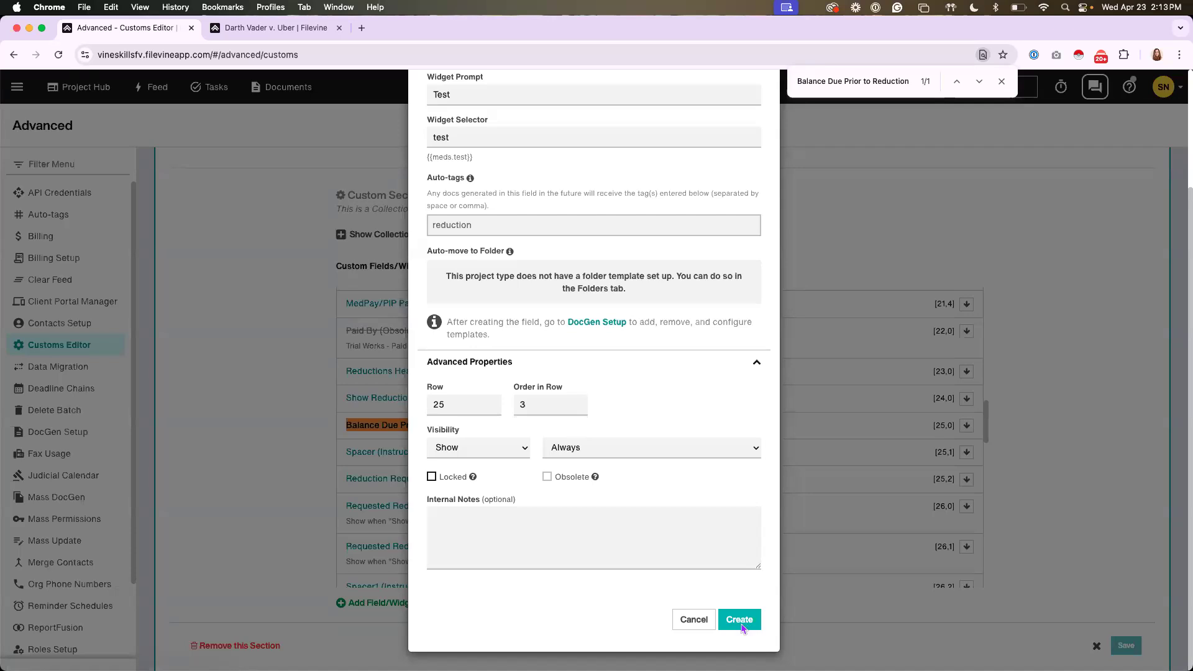
pyautogui.click(695, 621)
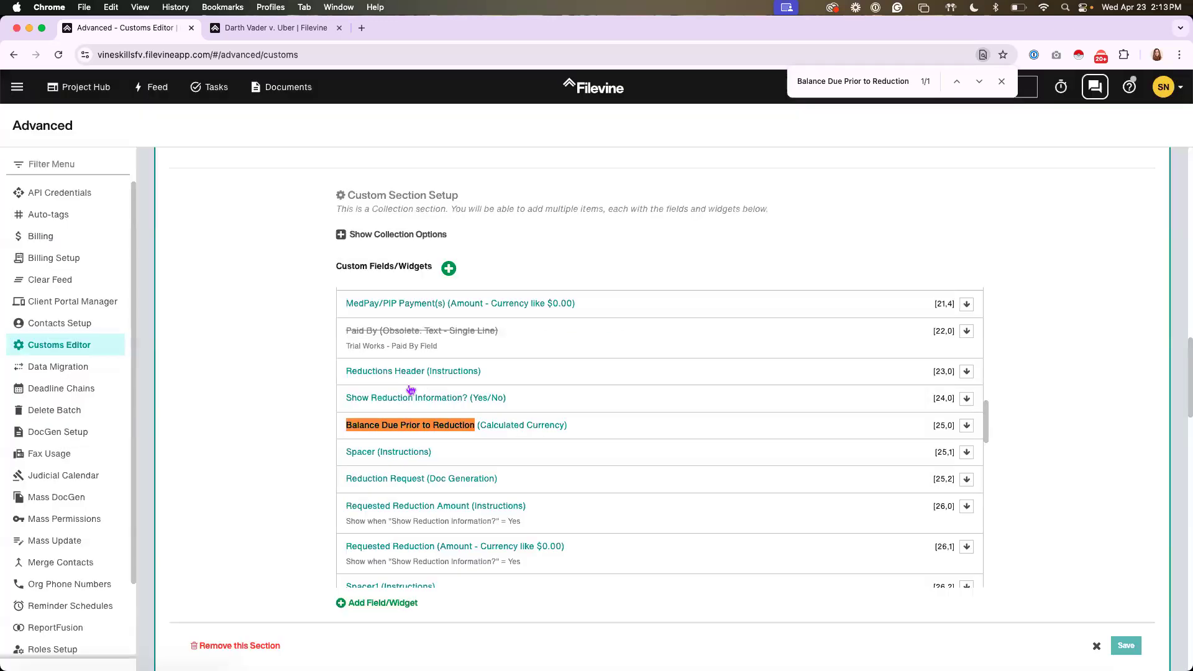
# Expand the existing Reduction Request widget's advanced properties and switch the project's "Show Reduction Information?" to Unknown to check the widget's visibility
pyautogui.click(454, 479)
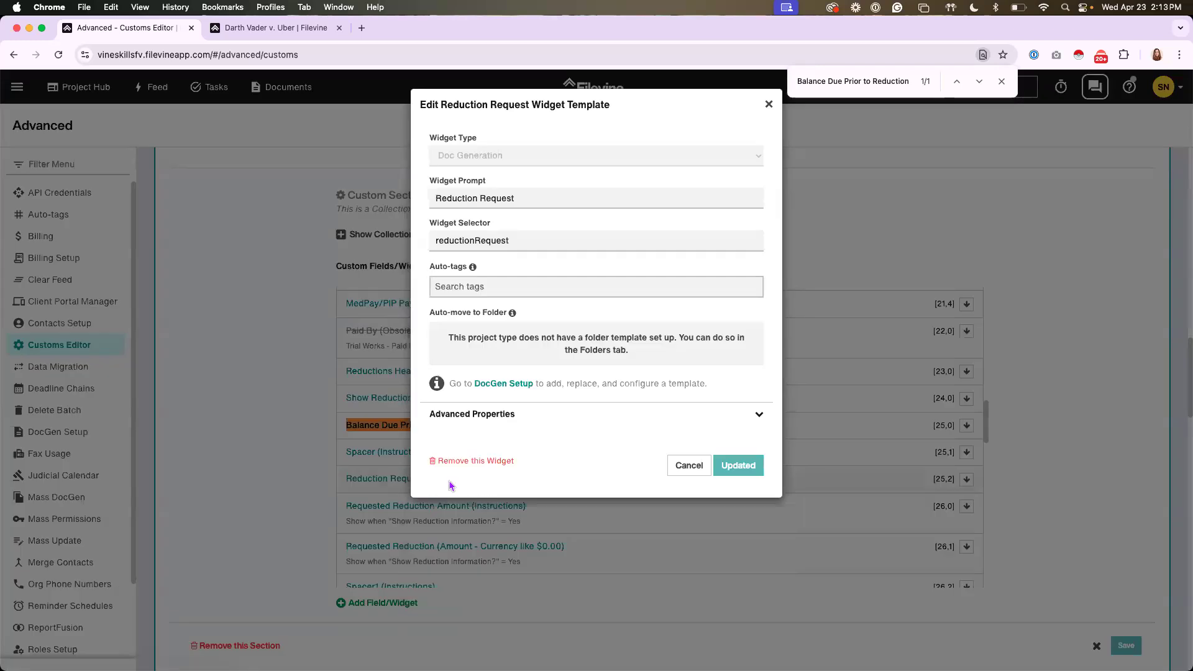
pyautogui.click(445, 415)
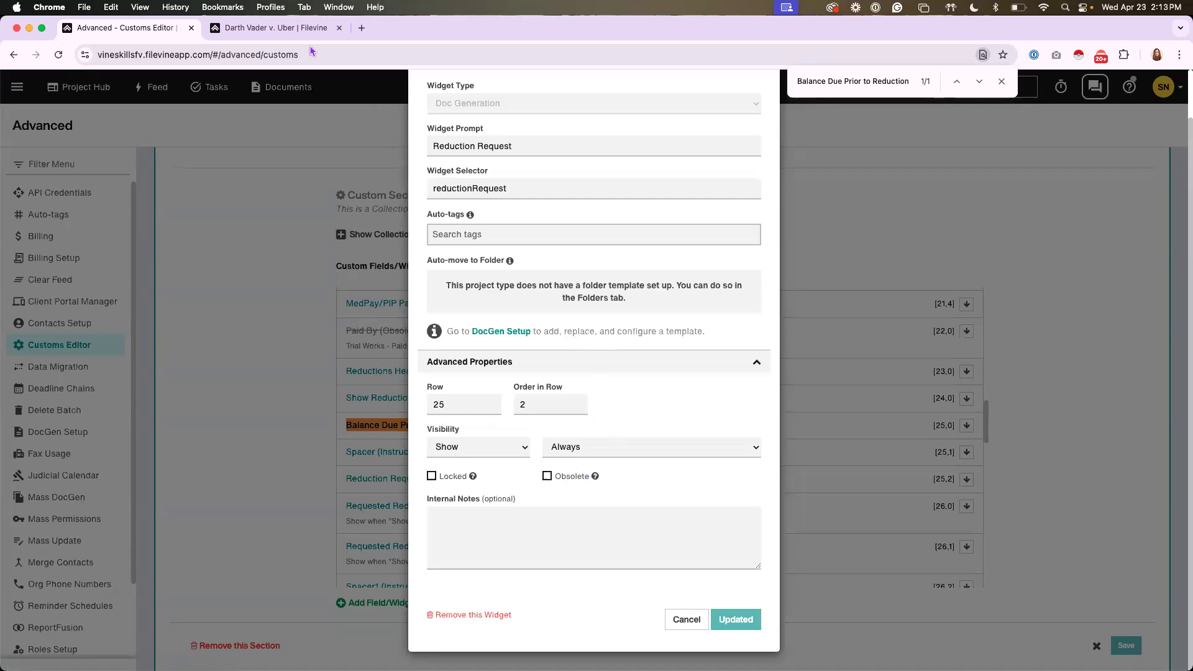
pyautogui.click(297, 29)
pyautogui.click(269, 396)
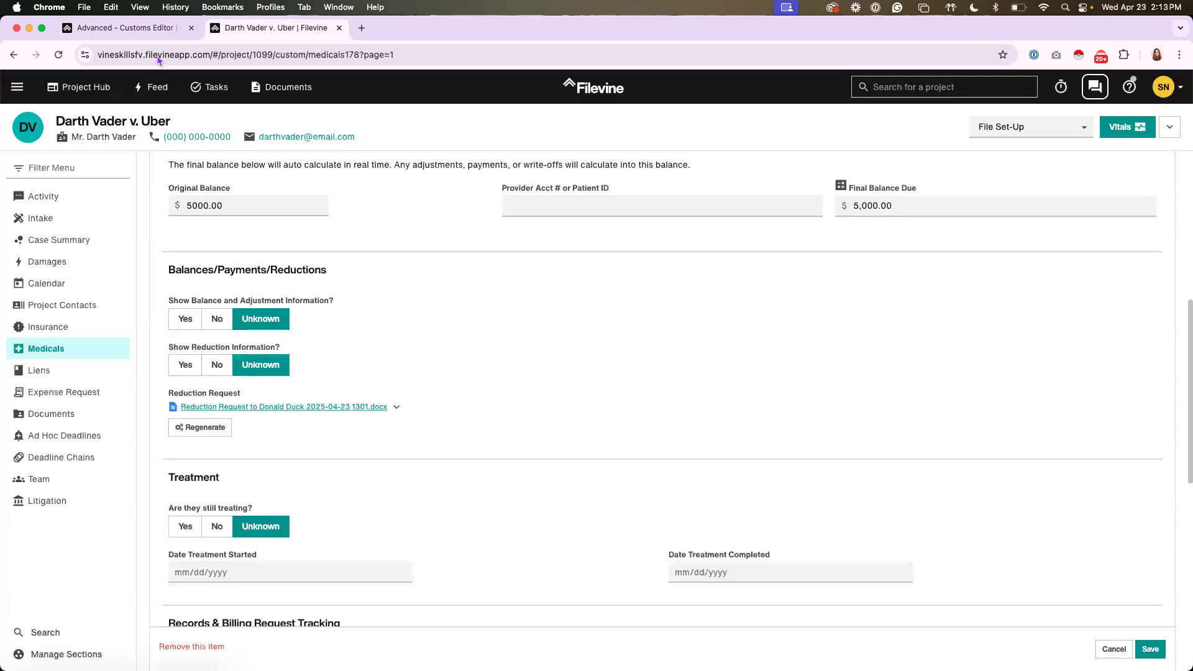
pyautogui.click(125, 28)
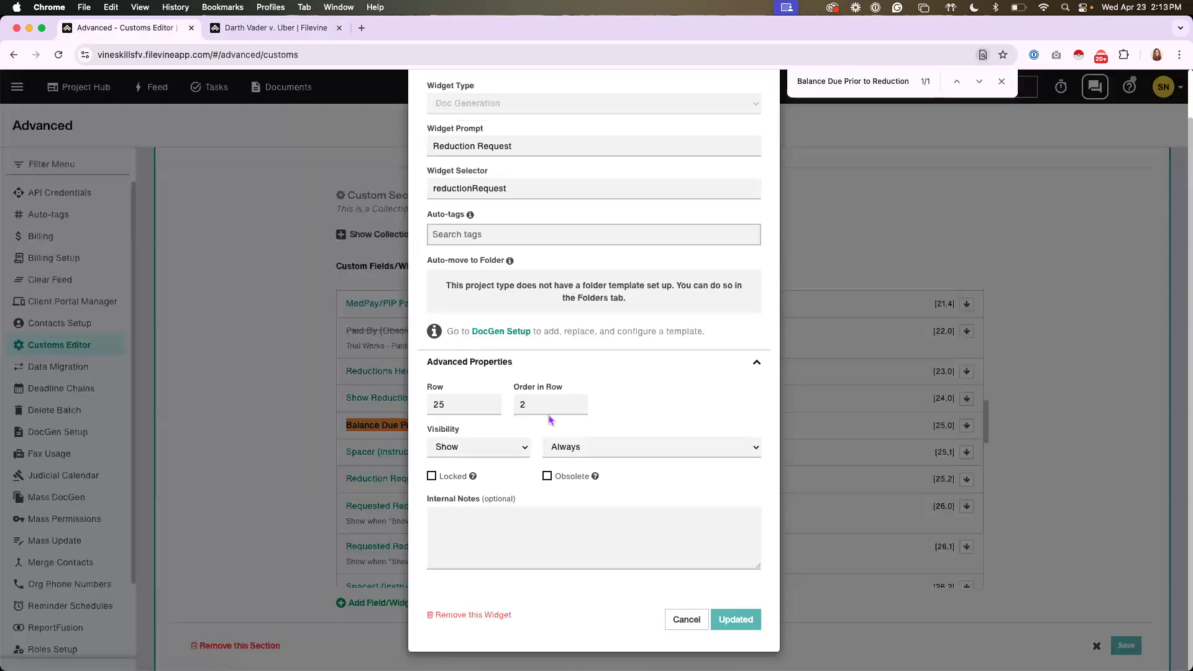
# Browse the visibility conditions available for the Reduction Request widget and compare them with the reduction fields in the project
pyautogui.click(571, 449)
pyautogui.scroll(-5, 650, 479)
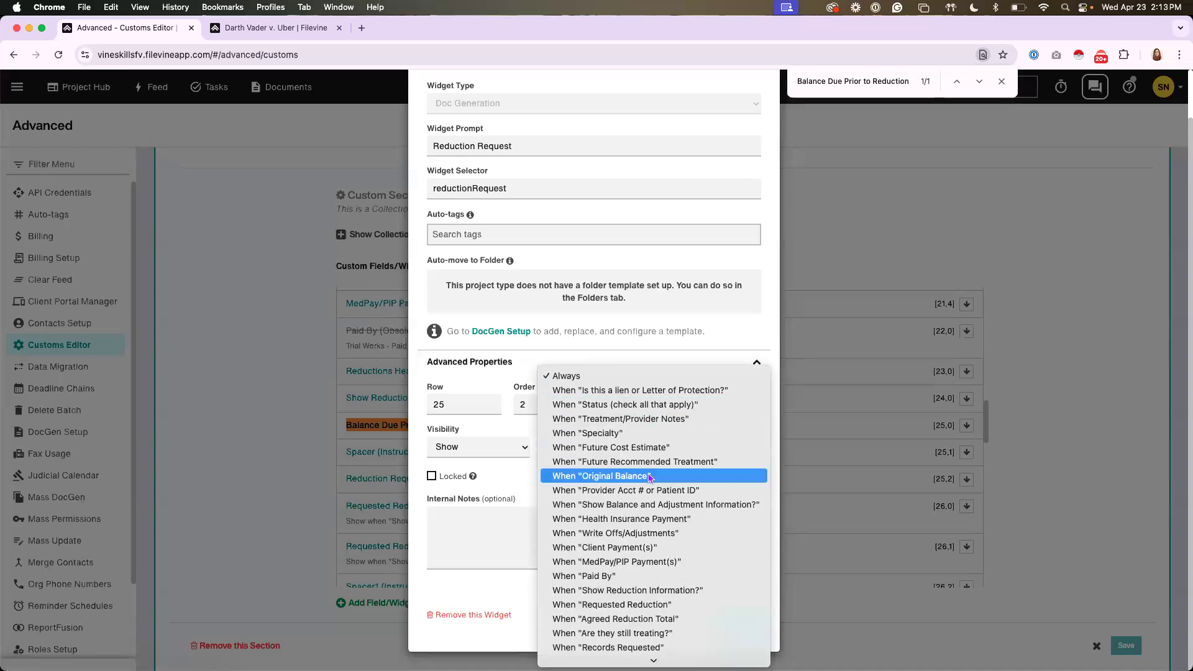
pyautogui.scroll(-1, 649, 478)
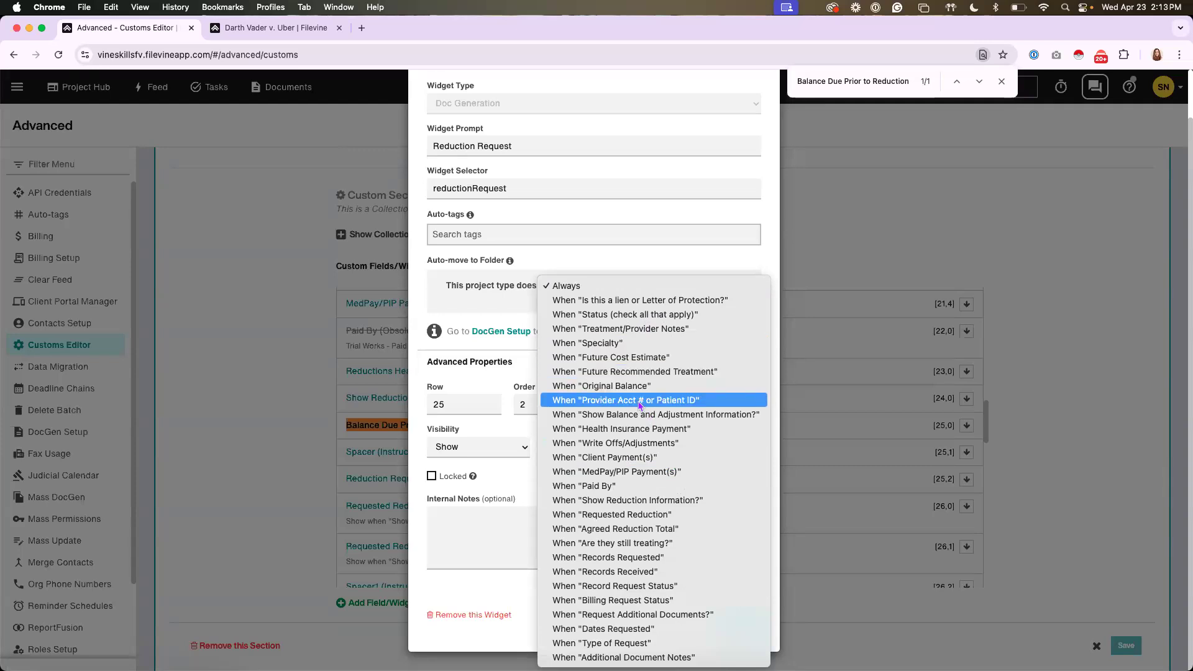
pyautogui.click(262, 28)
pyautogui.click(262, 28)
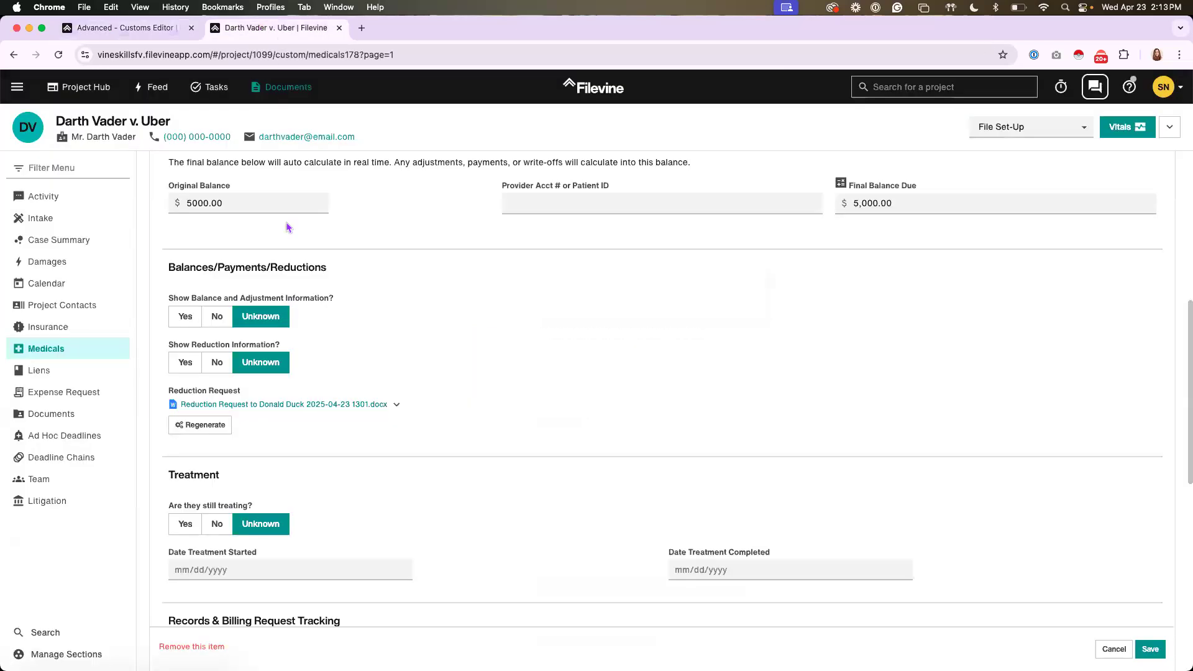
pyautogui.click(125, 28)
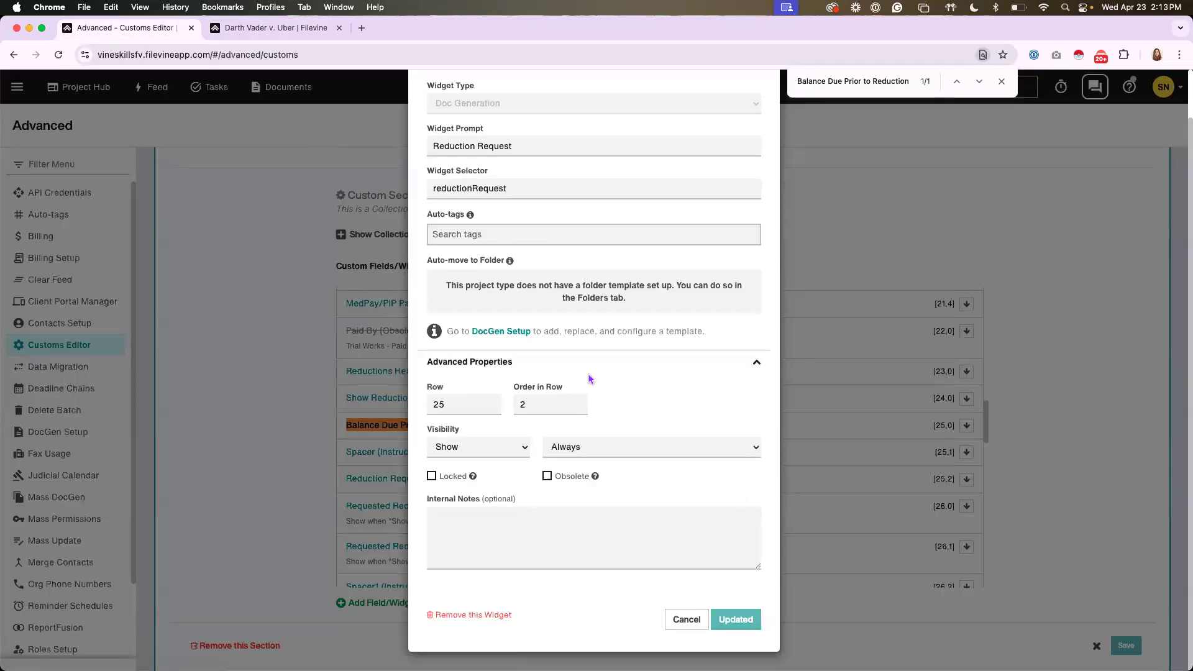
# Set the Reduction Request widget's visibility to show when "Show Reduction Information?" equals Yes
pyautogui.click(612, 450)
pyautogui.scroll(-4, 643, 443)
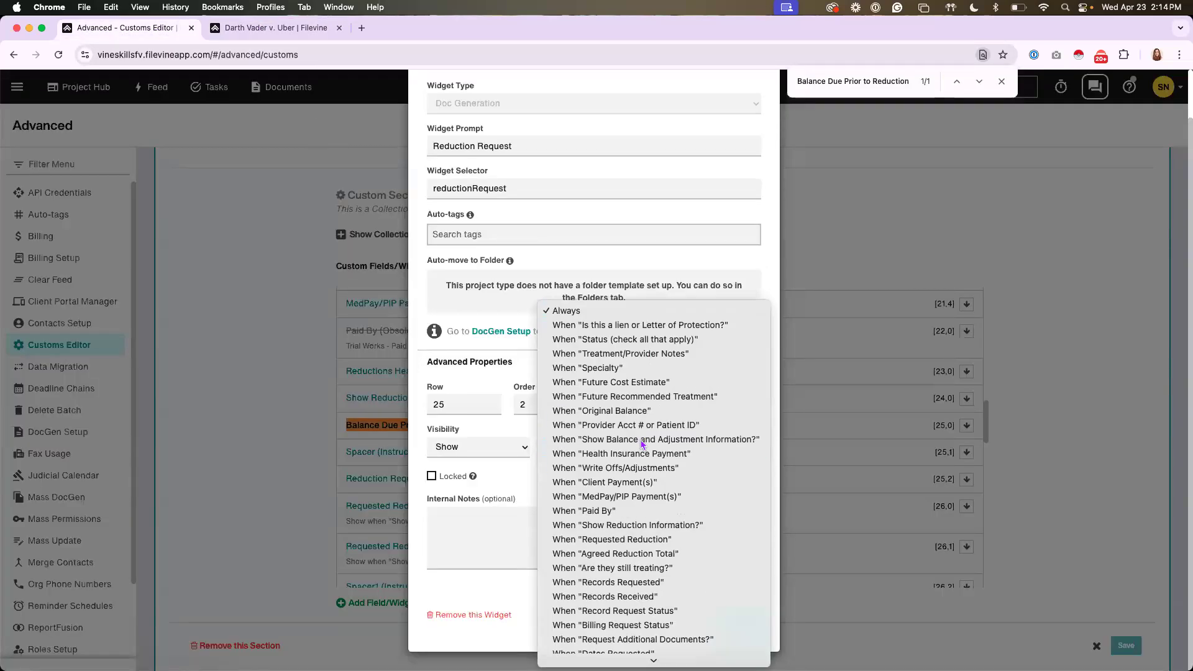
pyautogui.click(615, 498)
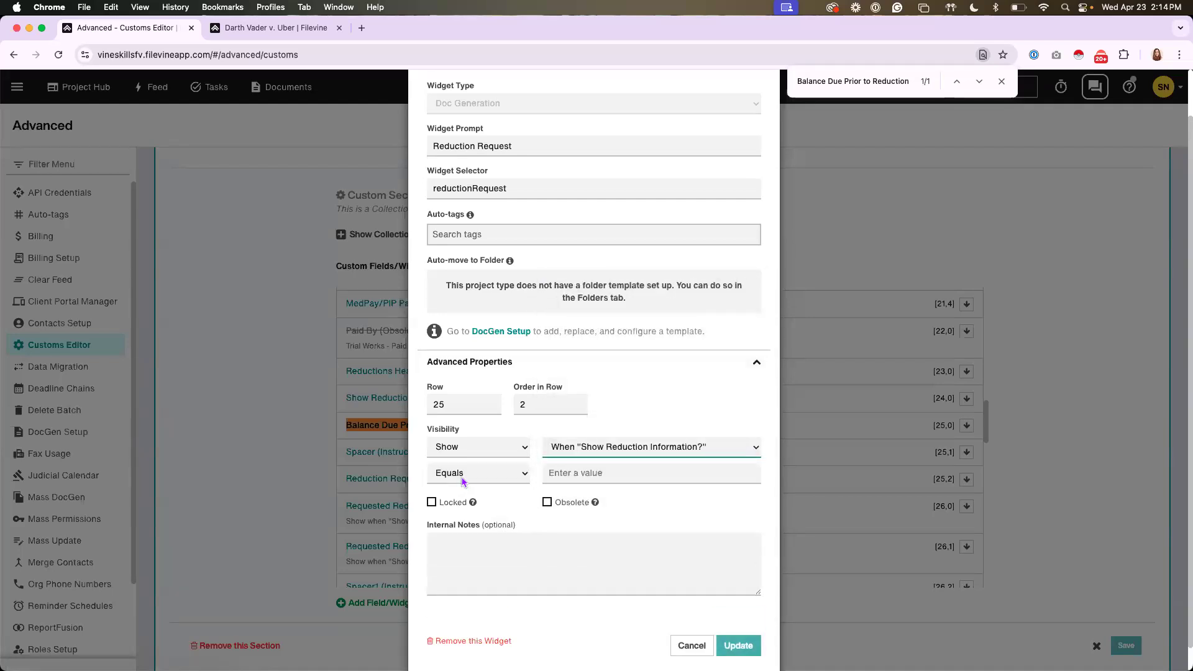
pyautogui.click(570, 474)
pyautogui.write('Yes')
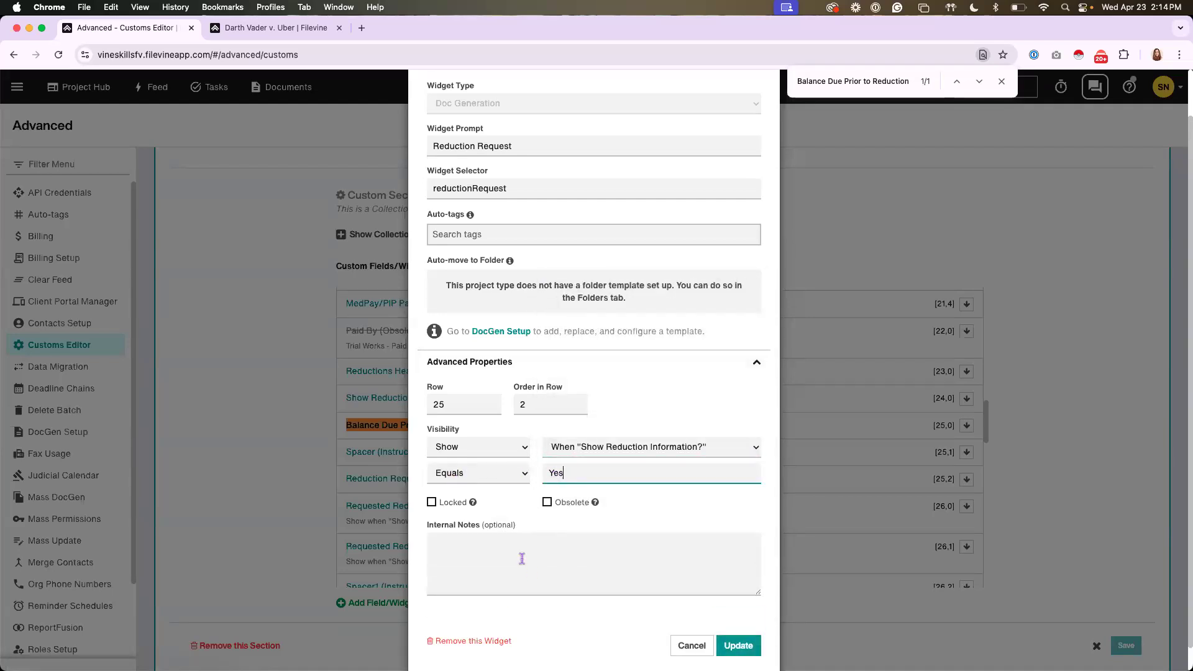
# Add the internal note "Reduction? = Yes" to the Reduction Request widget and apply the update
pyautogui.click(543, 523)
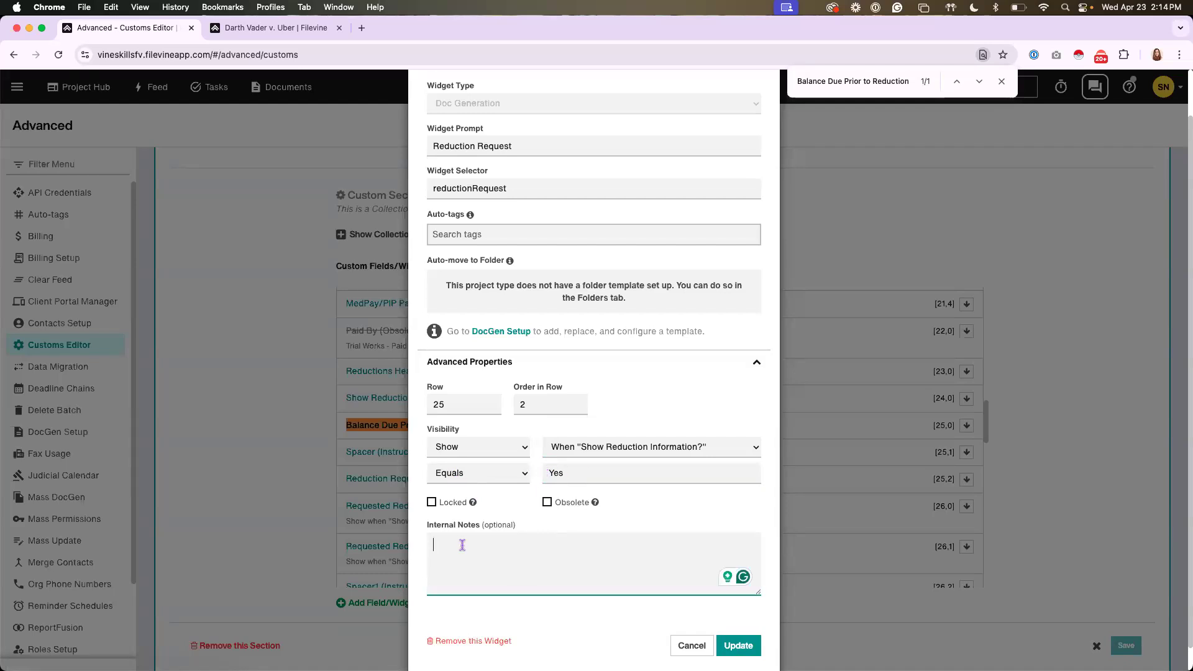
pyautogui.write('Re')
pyautogui.moveTo(507, 547); pyautogui.dragTo(433, 545)
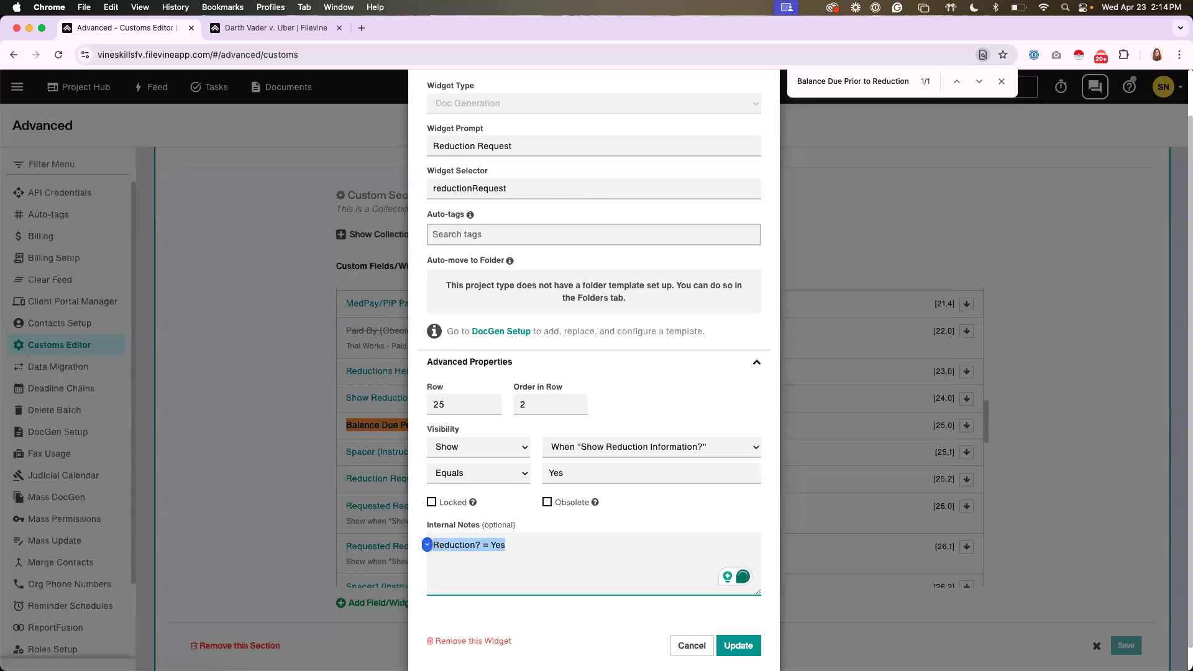
pyautogui.click(746, 646)
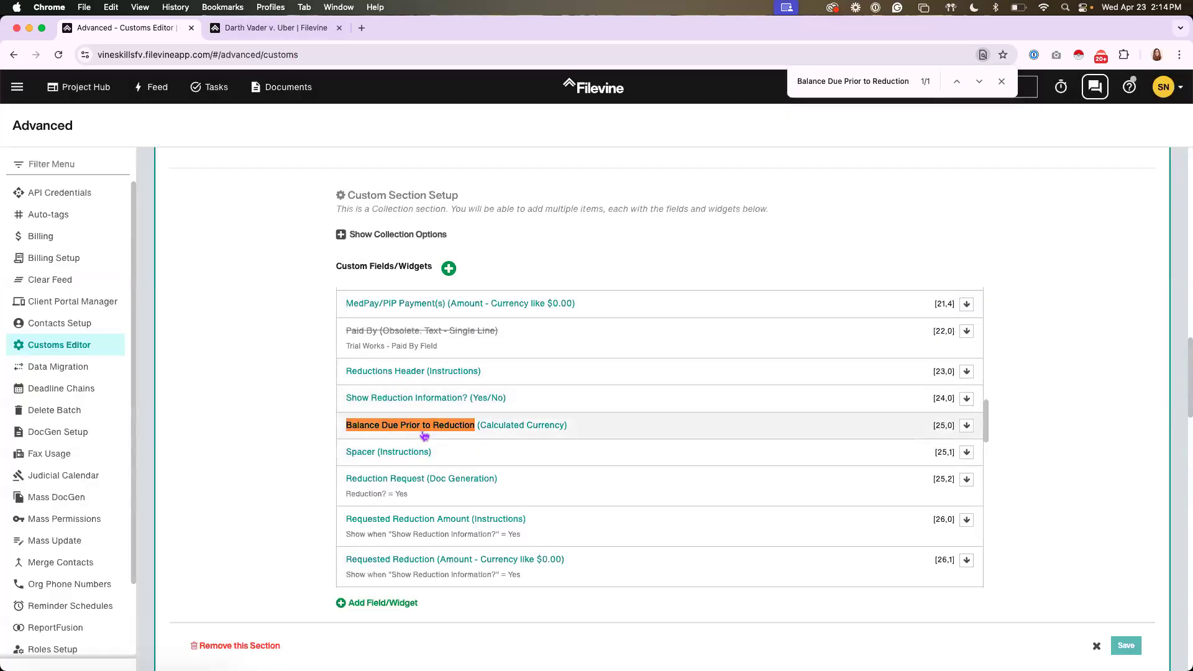
# Reload the project, open the provider's Medicals item and test the visibility rule by switching "Show Reduction Information?" to Unknown and back to Yes
pyautogui.click(300, 32)
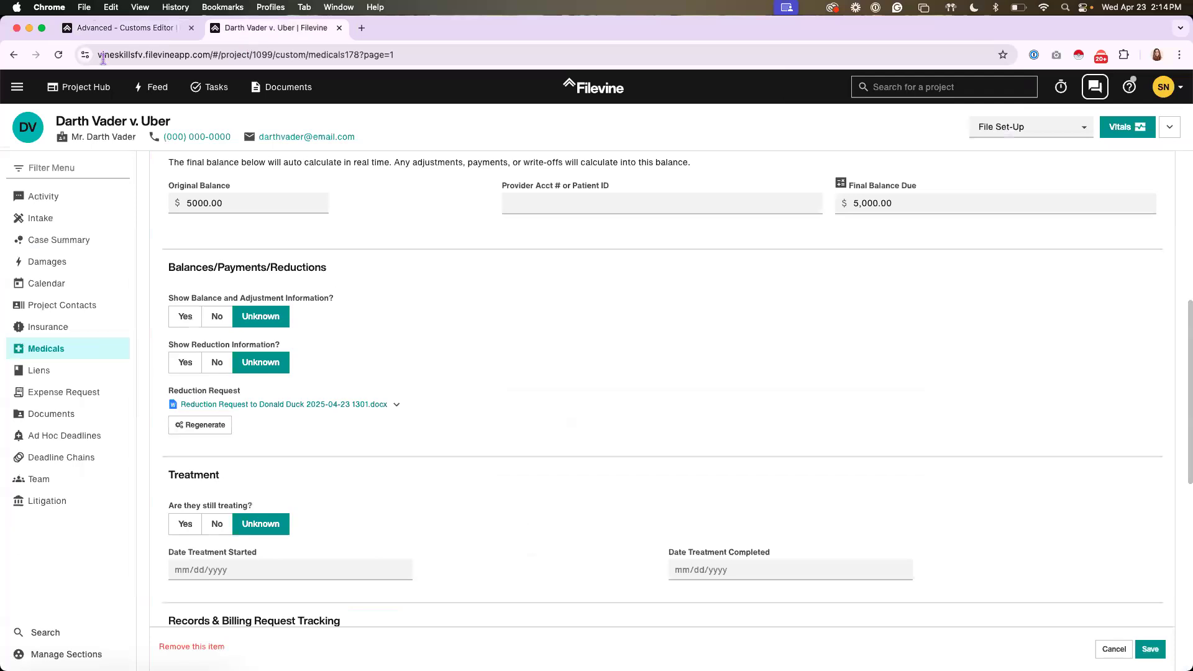
pyautogui.click(59, 55)
pyautogui.click(626, 249)
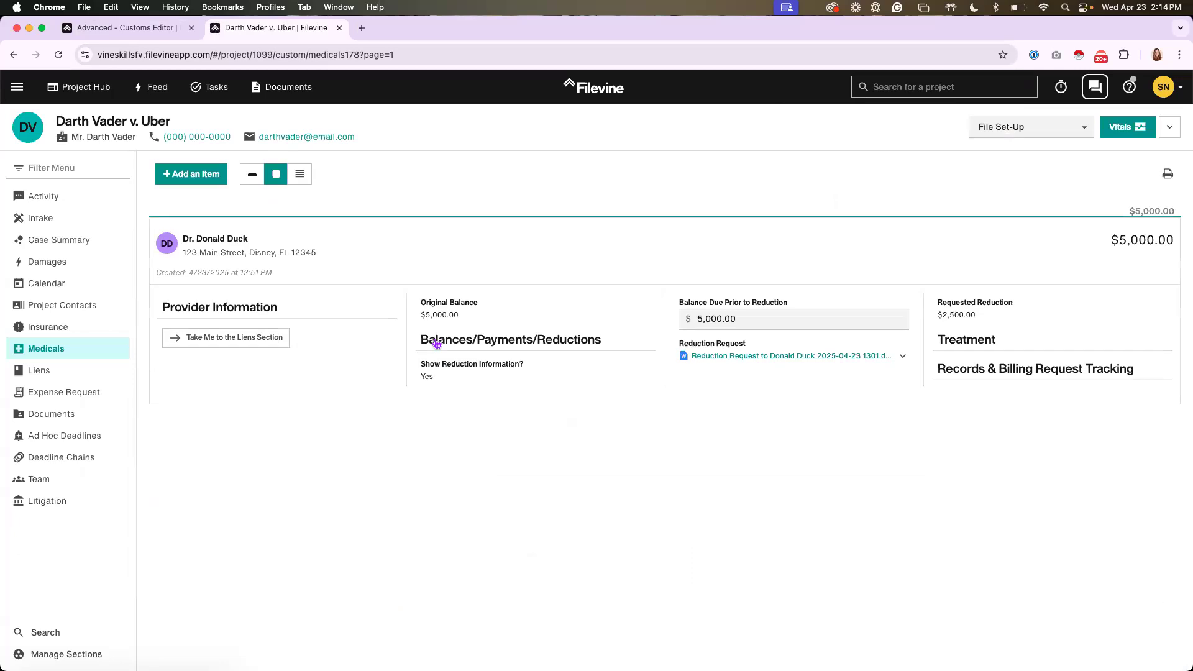
pyautogui.click(365, 325)
pyautogui.scroll(-3, 365, 355)
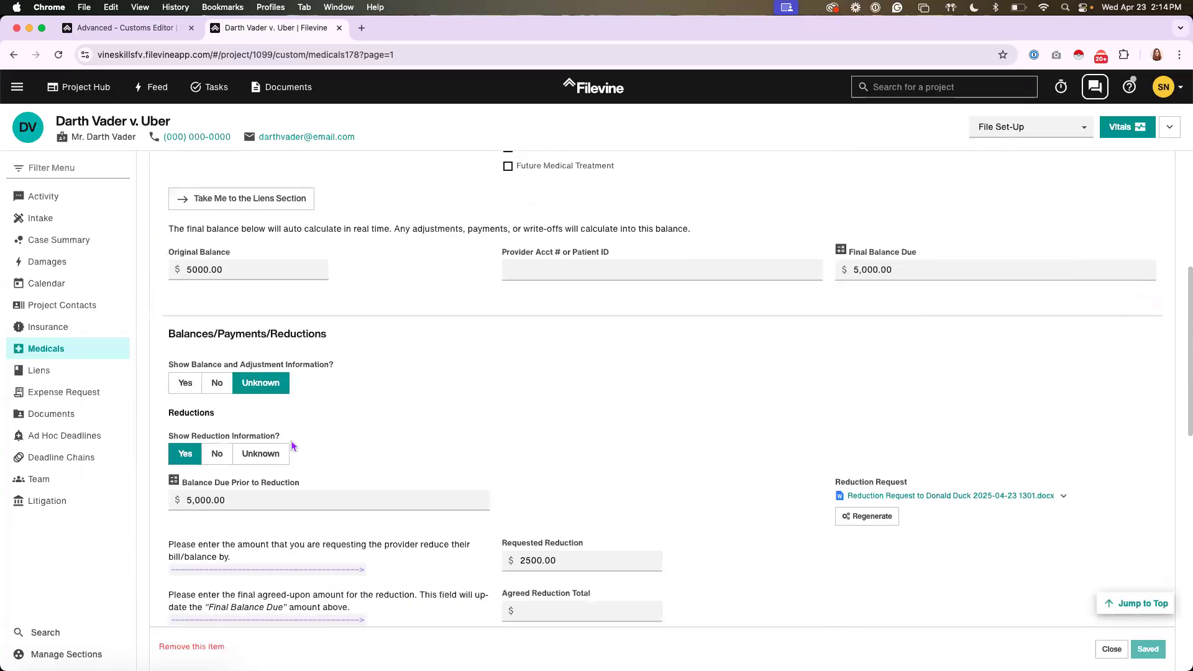
pyautogui.click(275, 460)
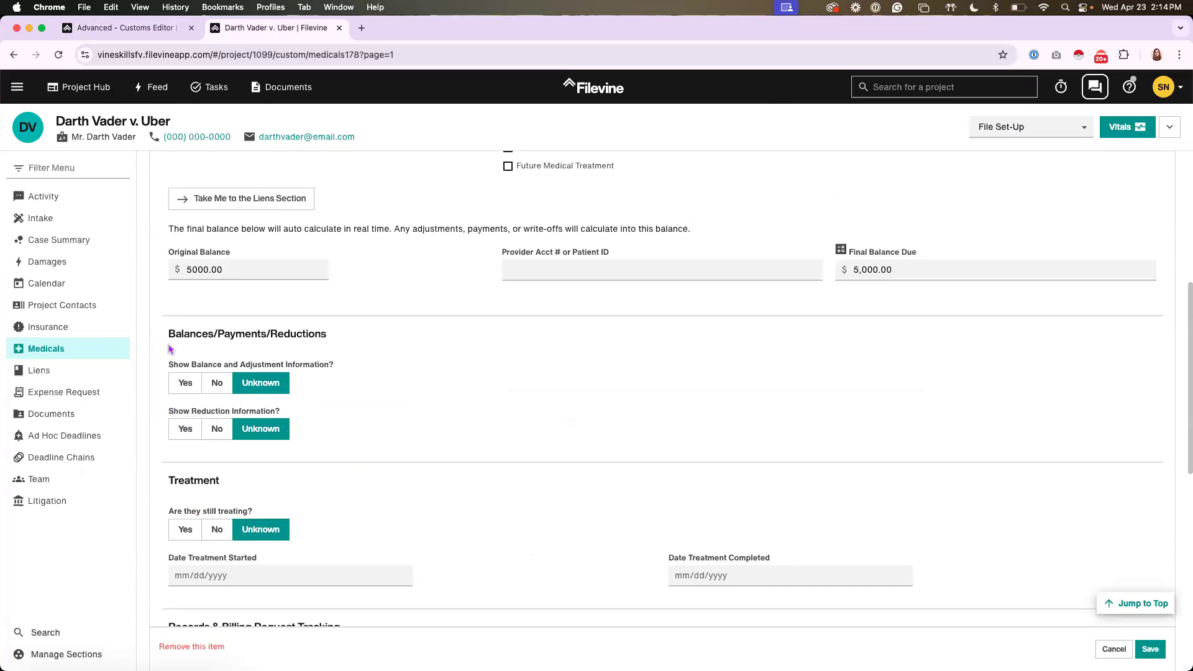
pyautogui.click(185, 429)
pyautogui.scroll(-2, 341, 341)
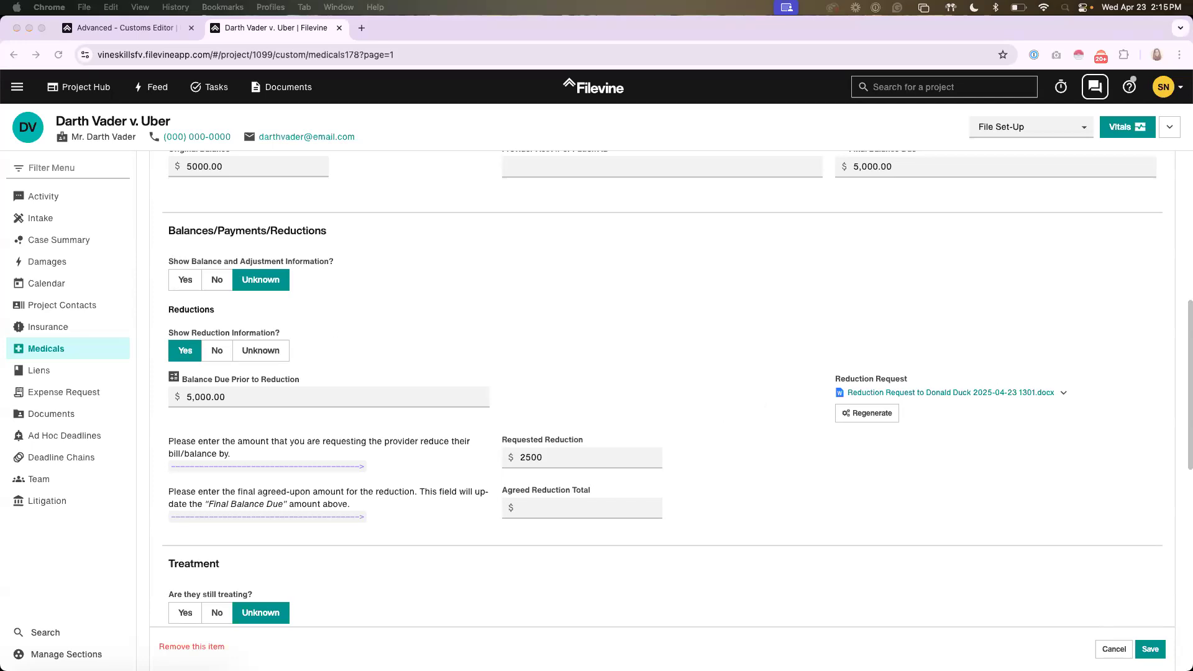
# Switch to the reduction request letter template in Word and review its merge fields
pyautogui.moveTo(1088, 27); pyautogui.dragTo(1038, 21)
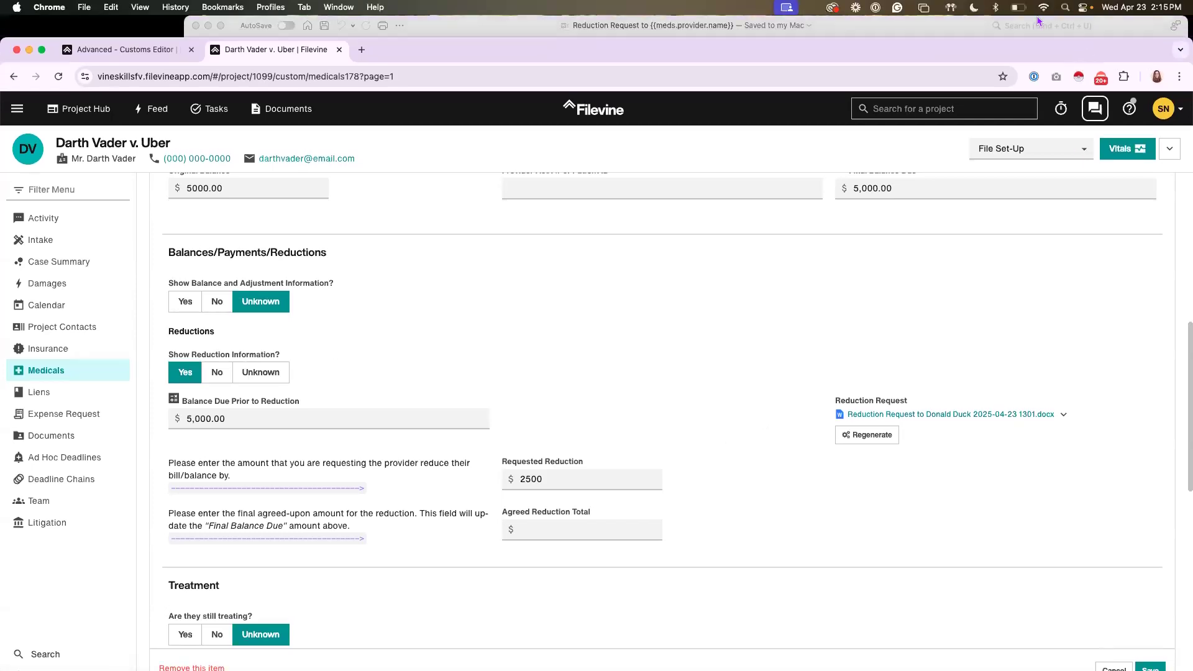
pyautogui.click(974, 24)
pyautogui.click(115, 186)
pyautogui.moveTo(1191, 38); pyautogui.dragTo(1132, 17)
pyautogui.click(1158, 138)
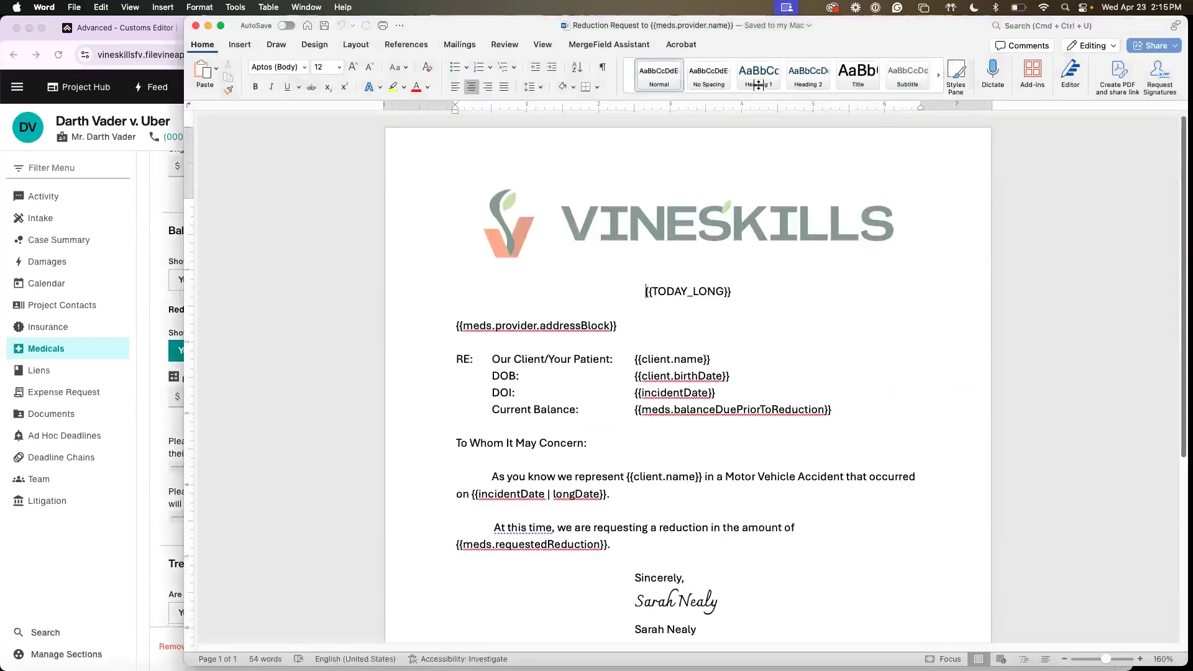
pyautogui.scroll(-3, 596, 306)
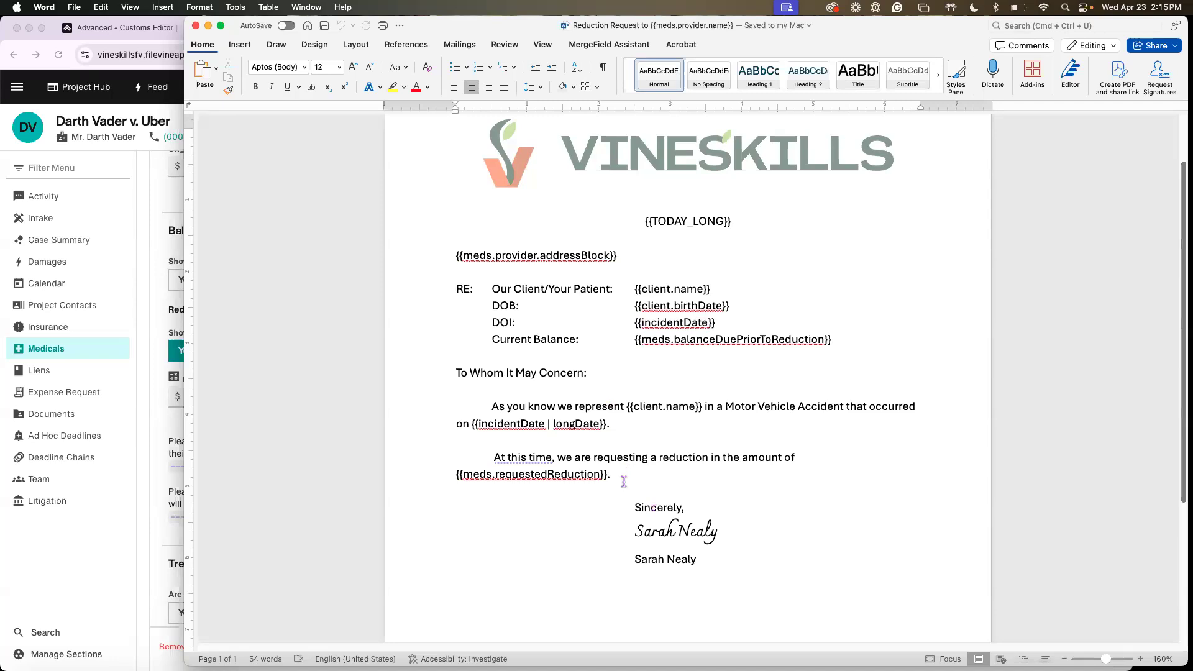
# Check the Reduction Request widget's settings in the Customs Editor, then highlight the full selector in the "Show Reduction Information?" field template
pyautogui.click(156, 214)
pyautogui.click(148, 33)
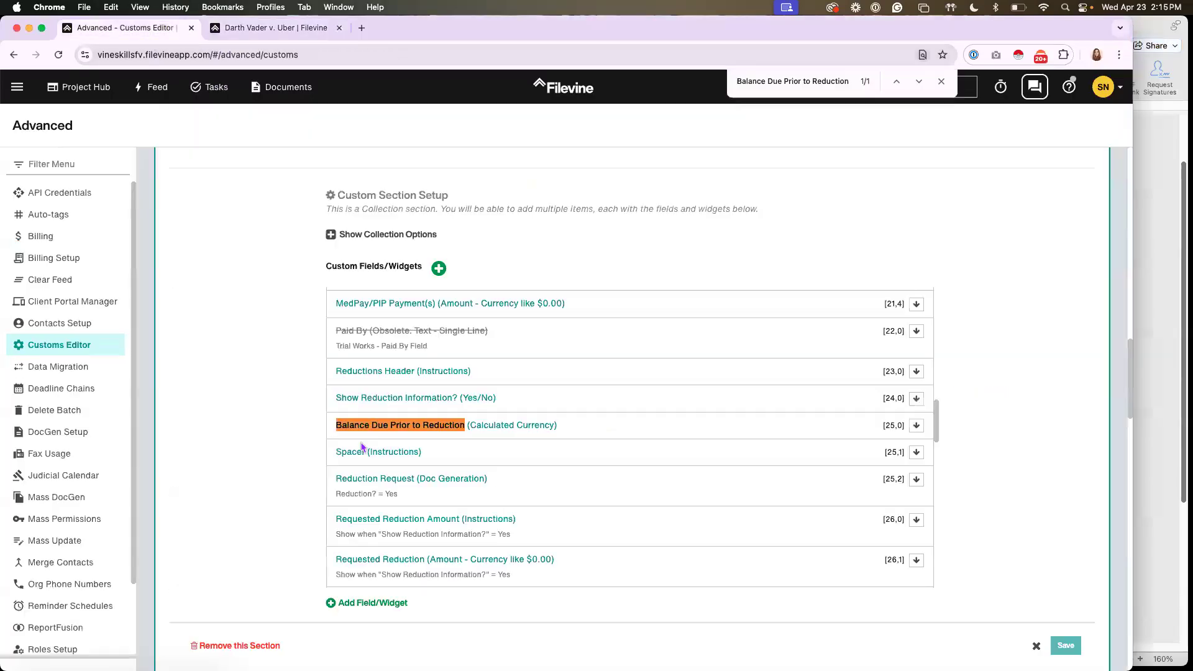
pyautogui.click(420, 502)
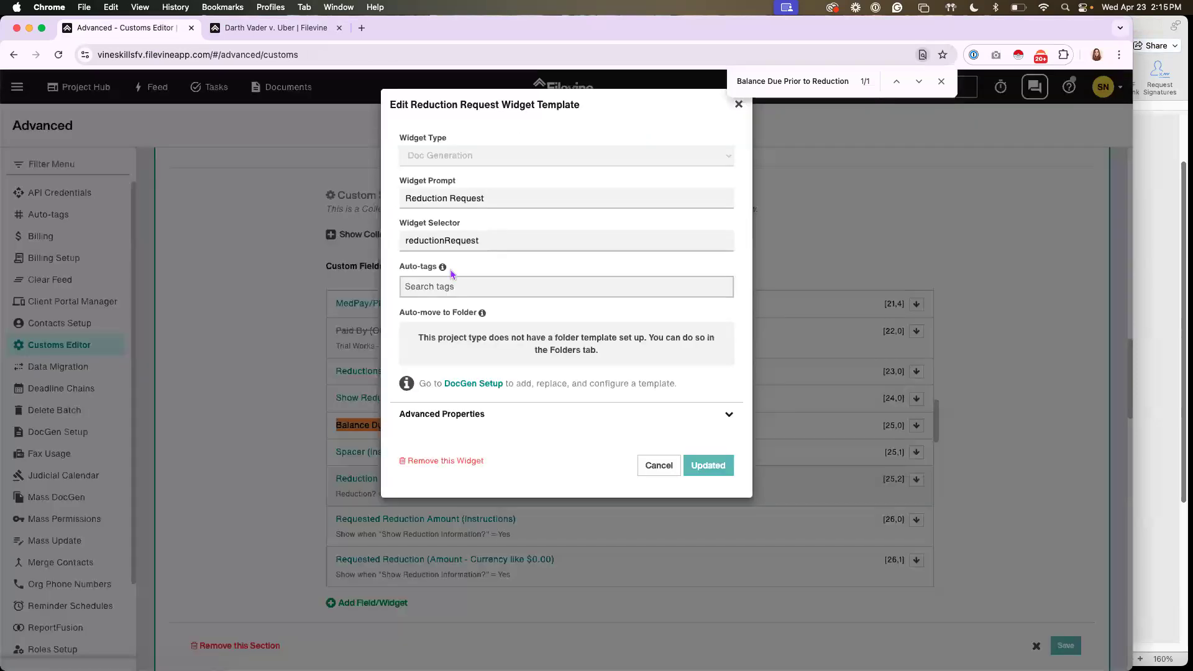
pyautogui.click(656, 467)
pyautogui.click(445, 401)
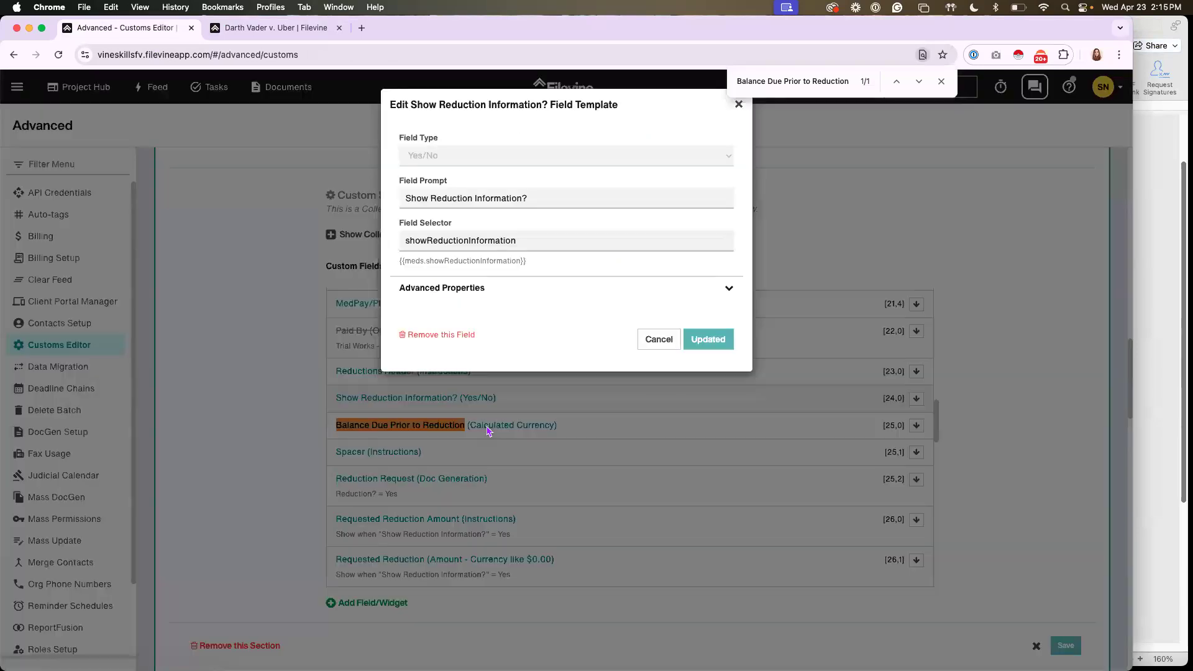
pyautogui.tripleClick(462, 260)
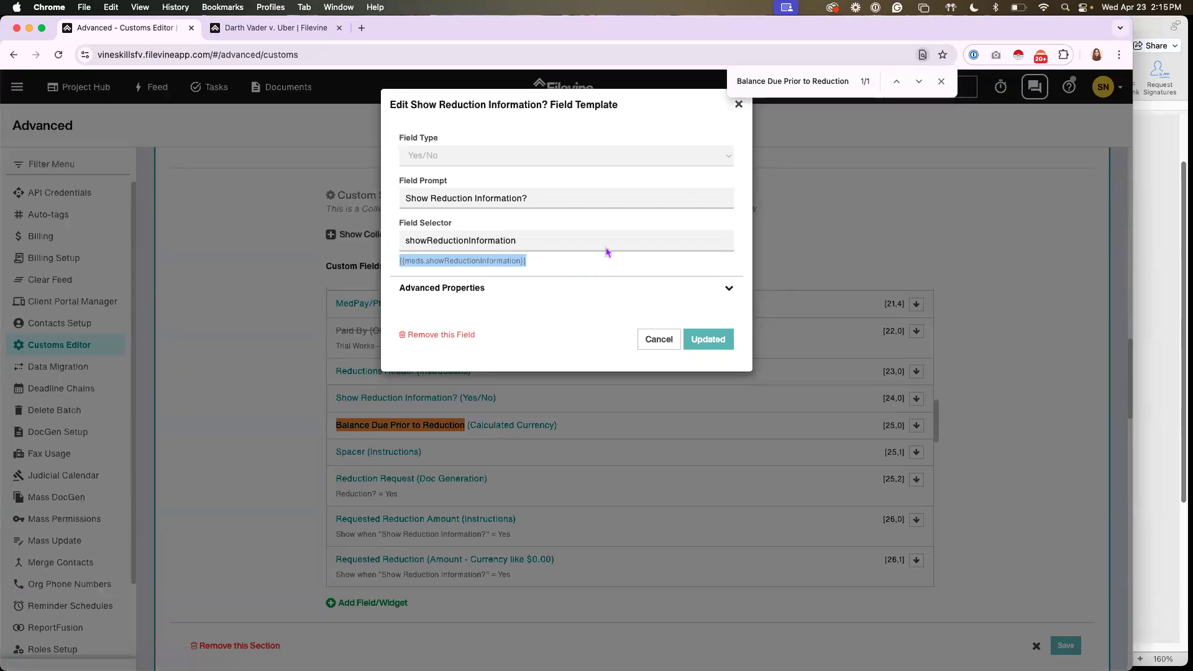
# Compare the {{meds.showReductionInformation}} selector in the Customs Editor with the merge fields used in the Word letter template
pyautogui.press('super+Tab')
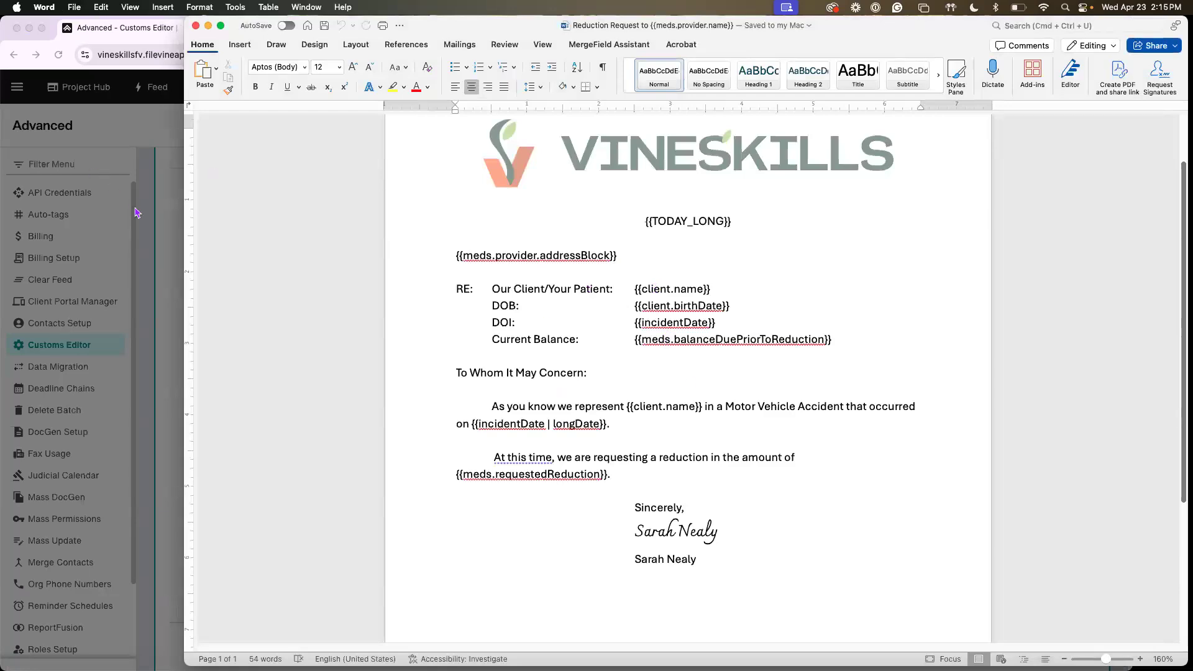
pyautogui.press('super+Tab')
pyautogui.click(531, 266)
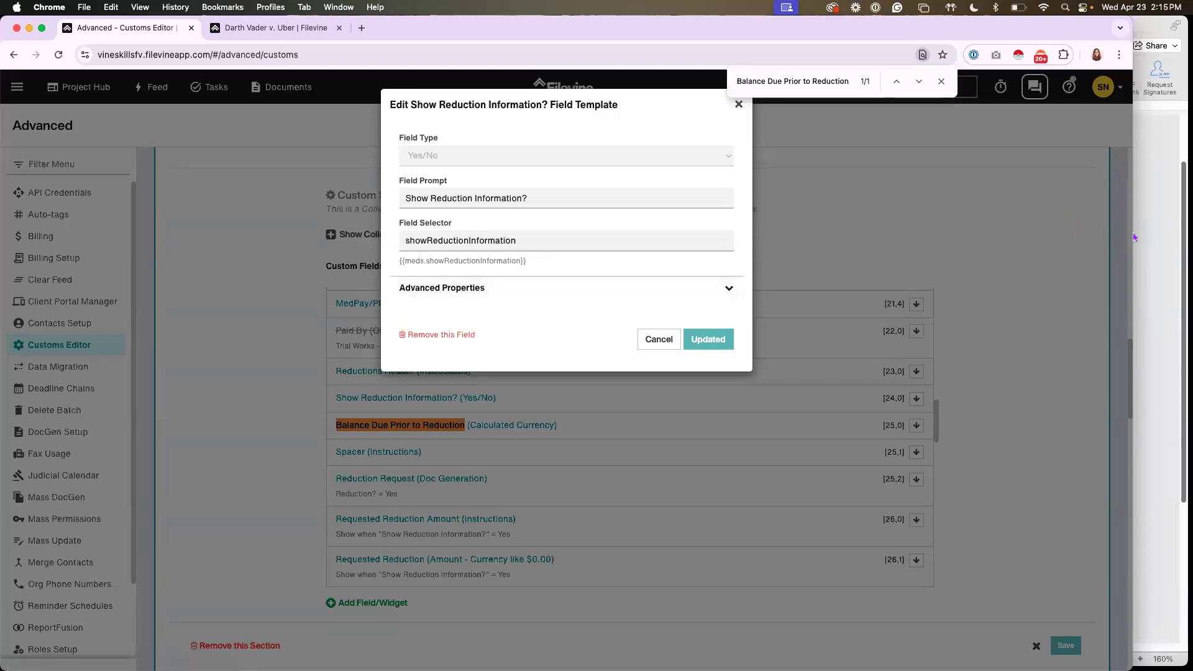
pyautogui.press('super+Tab')
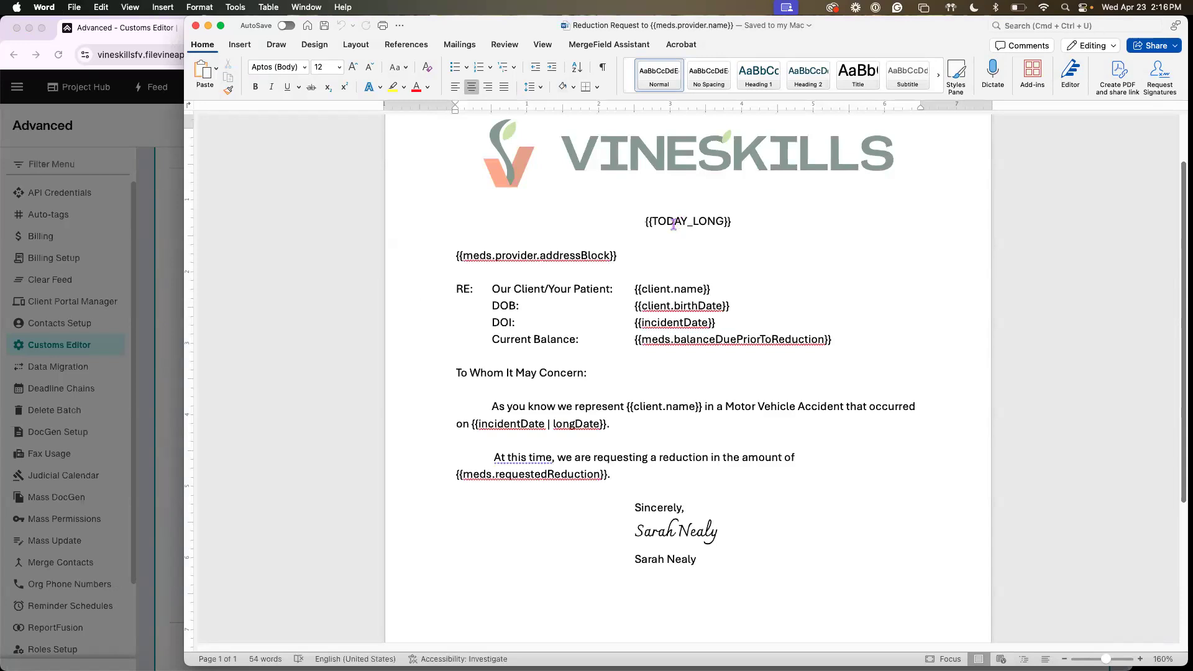
pyautogui.click(507, 256)
pyautogui.click(131, 243)
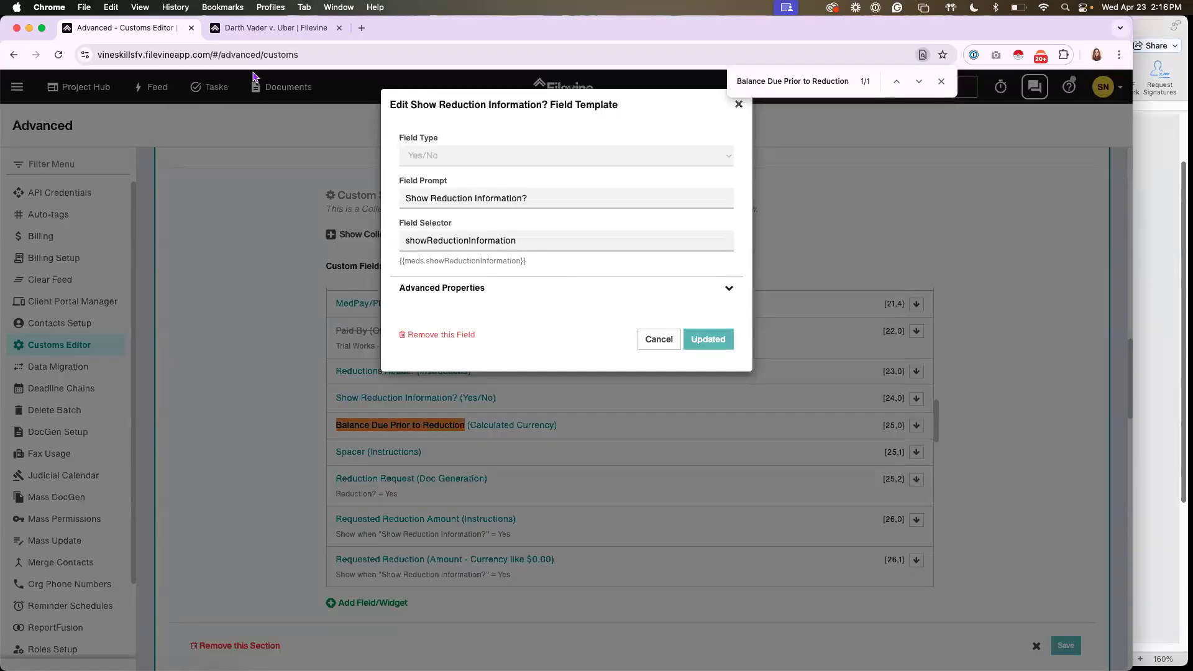
# Highlight the full {{meds.showReductionInformation}} selector in the field template, then close the template without changes
pyautogui.click(258, 27)
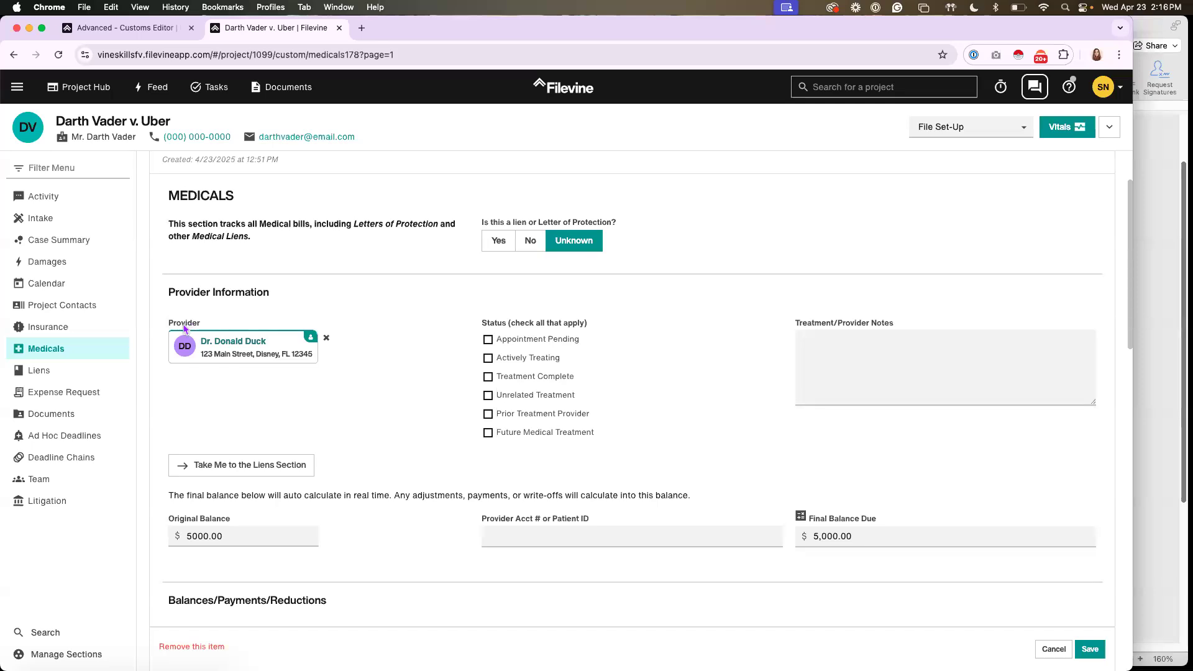
pyautogui.click(149, 27)
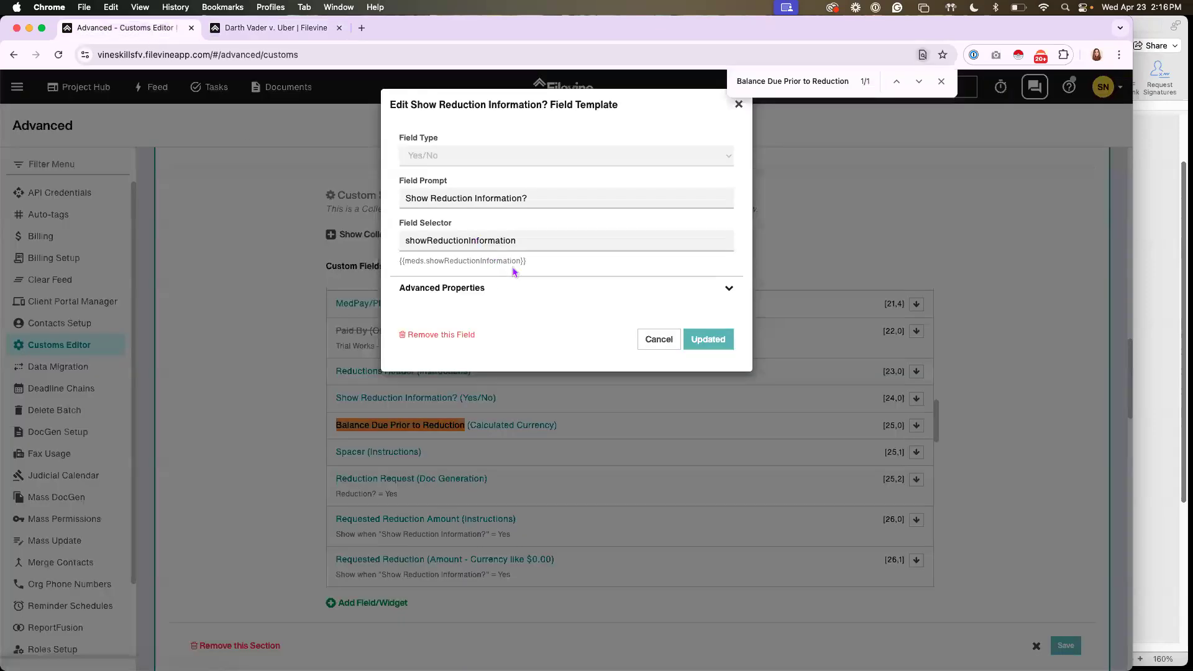
pyautogui.tripleClick(410, 263)
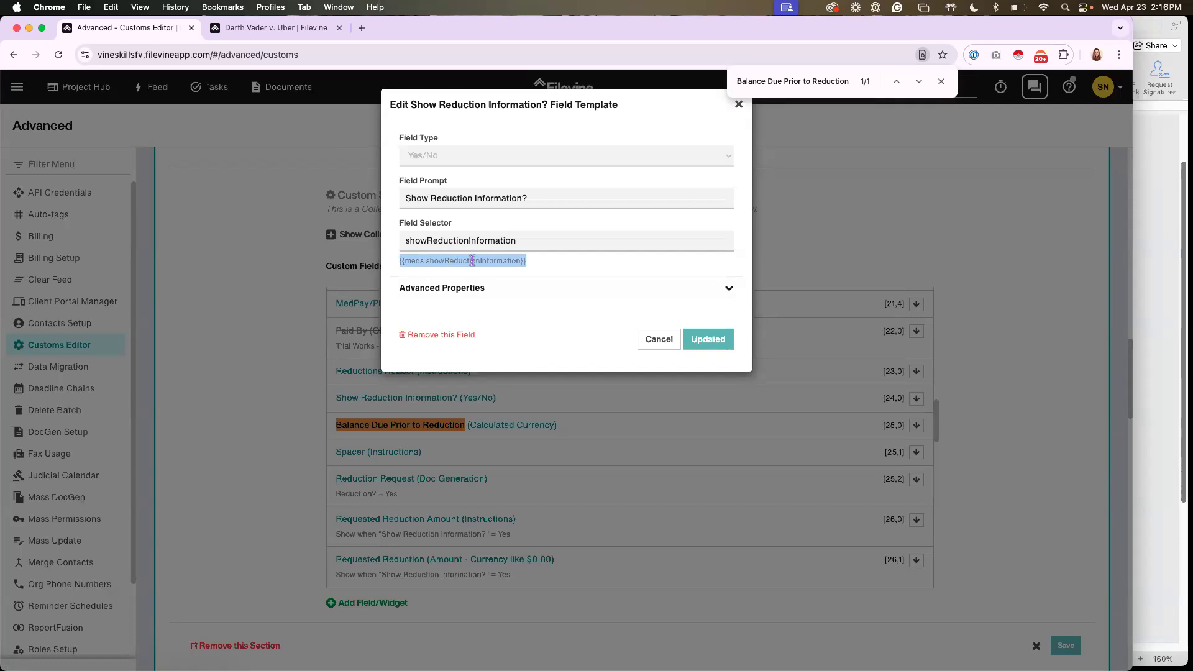
pyautogui.click(525, 280)
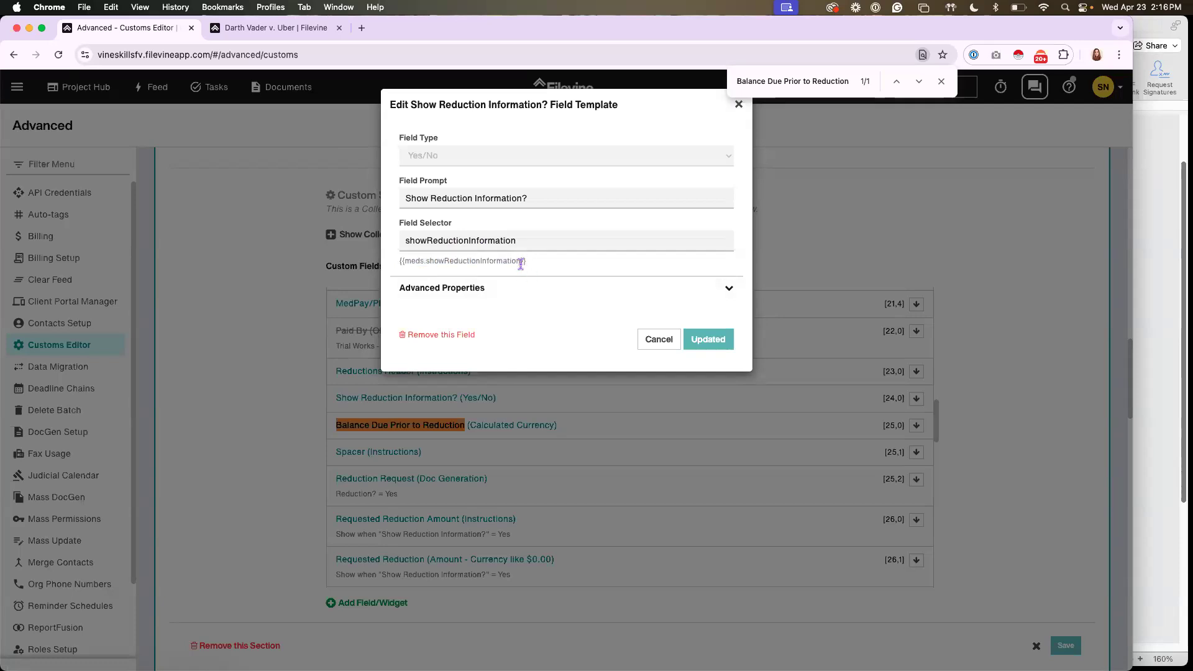
pyautogui.click(658, 339)
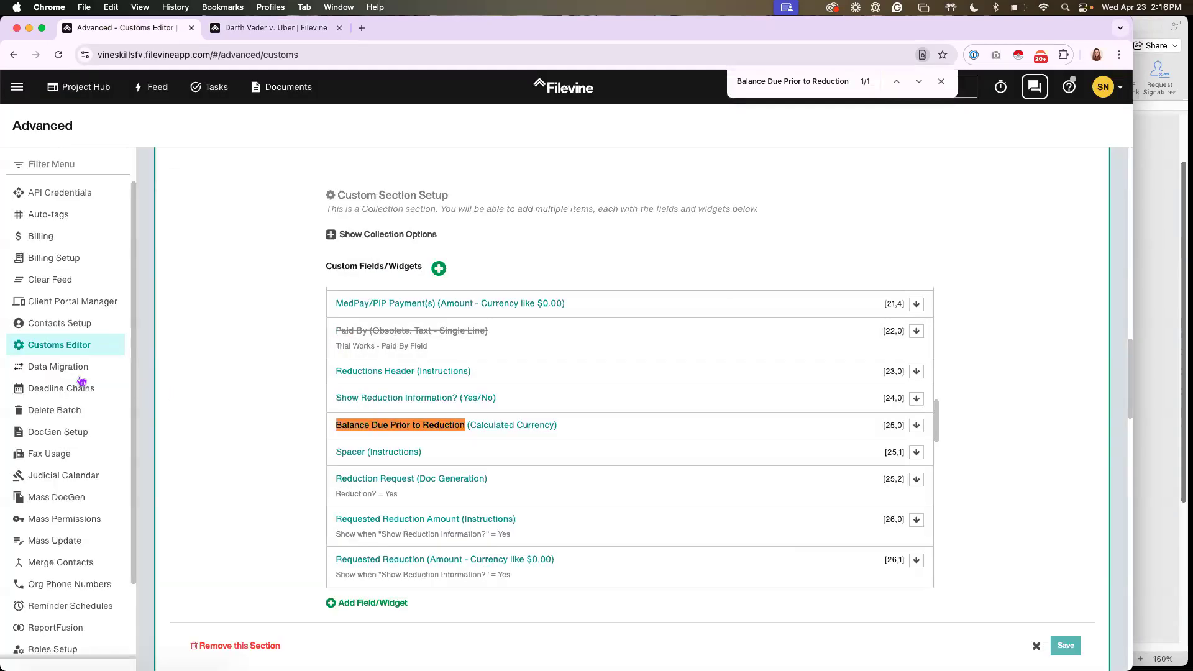
# Go to DocGen Setup and choose the VSBP:Personal Injury project type and its Medicals section
pyautogui.click(60, 435)
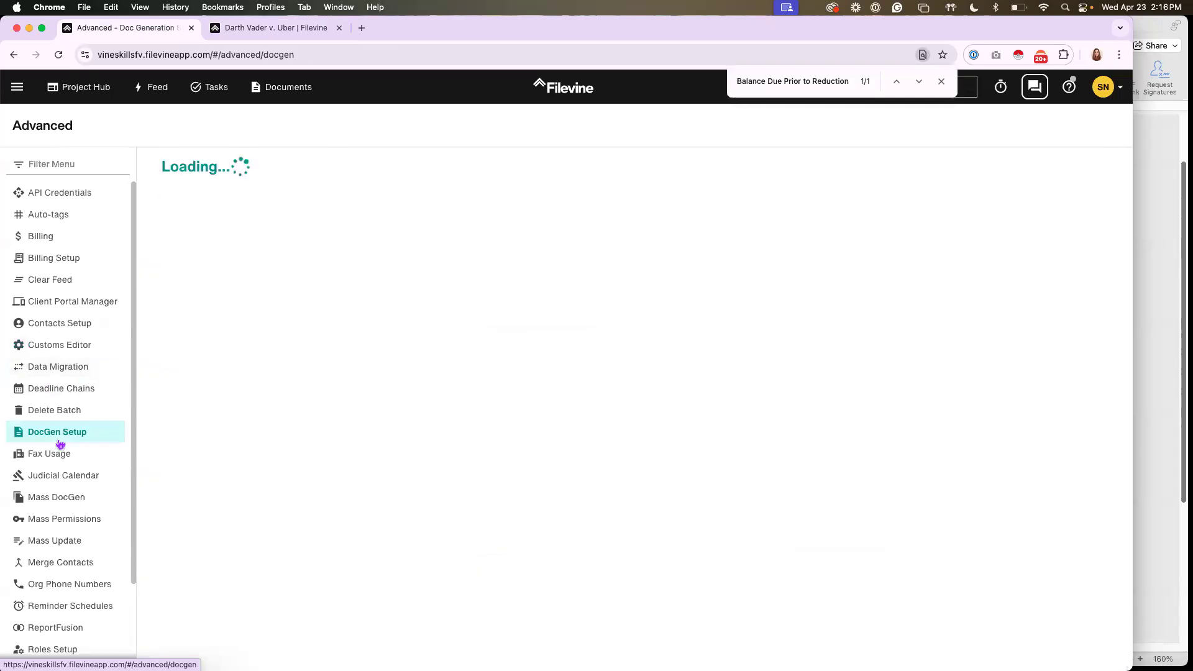
pyautogui.click(19, 92)
pyautogui.click(61, 367)
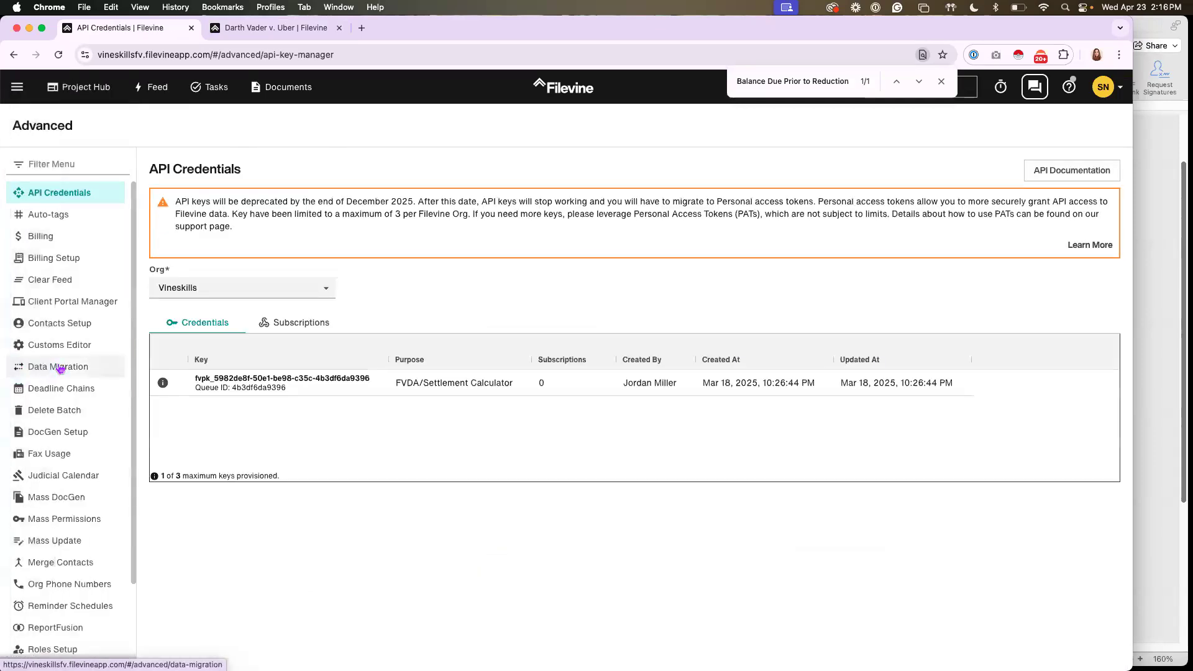
pyautogui.click(45, 438)
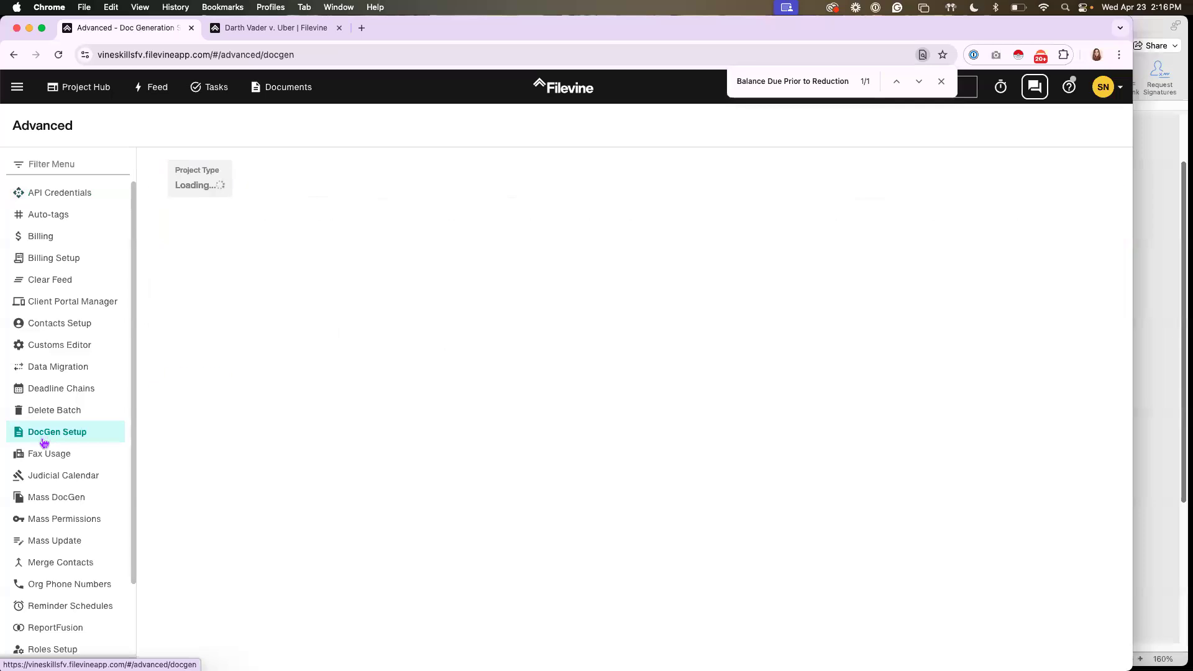
pyautogui.click(238, 186)
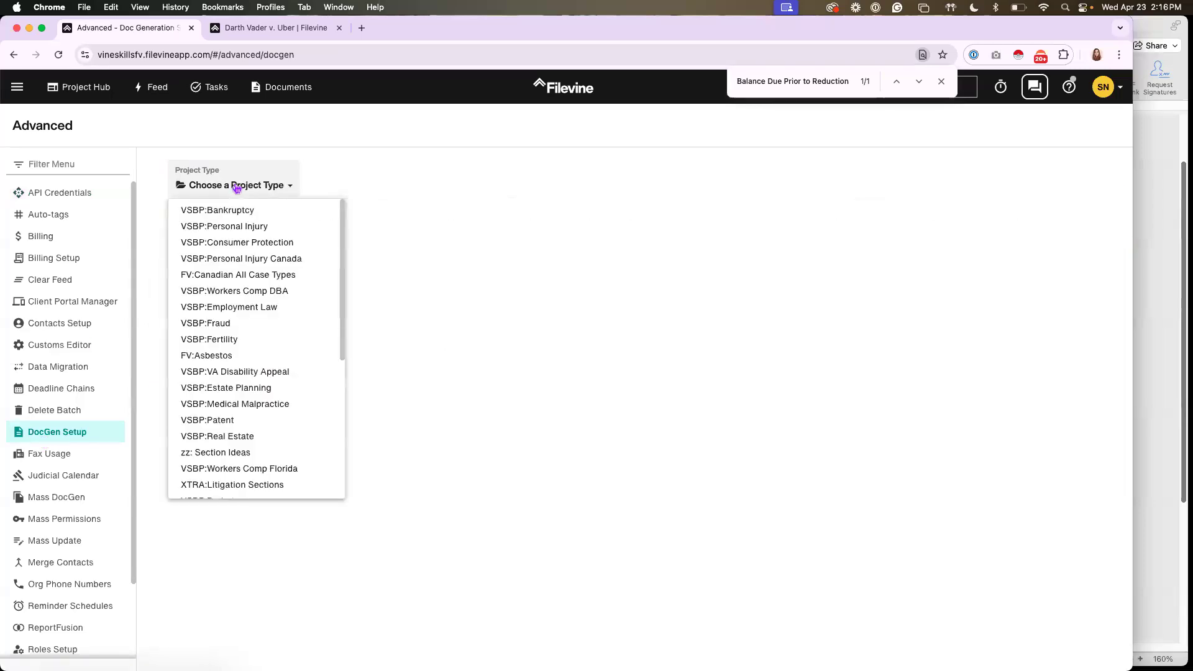
pyautogui.click(237, 227)
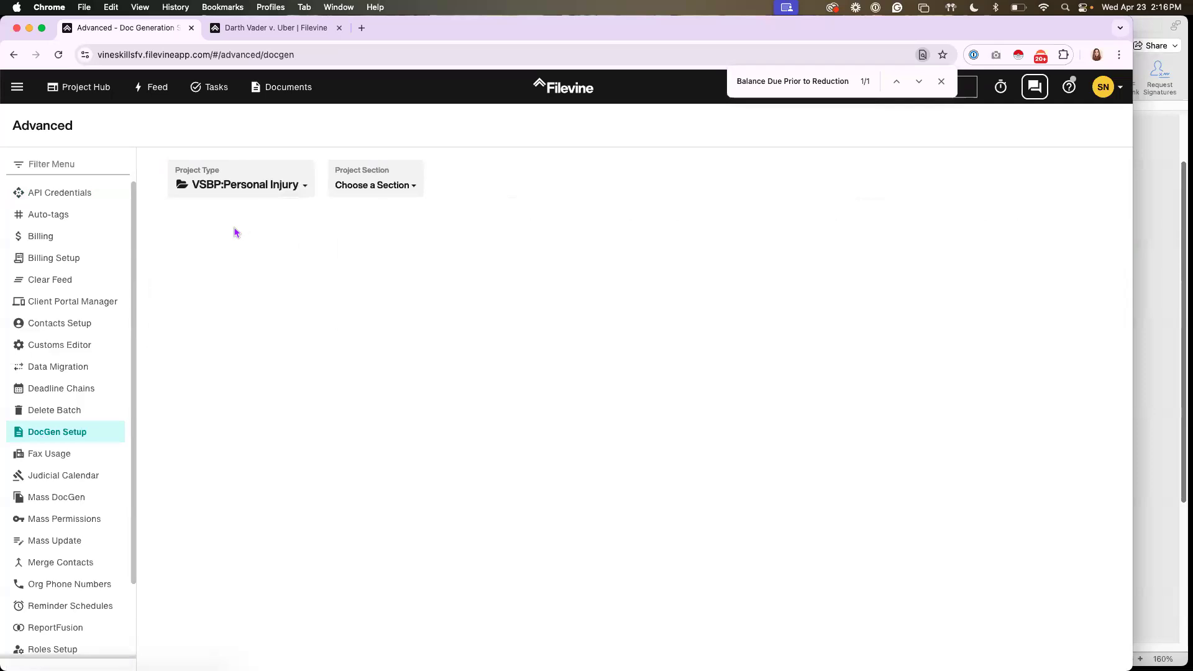
pyautogui.click(372, 188)
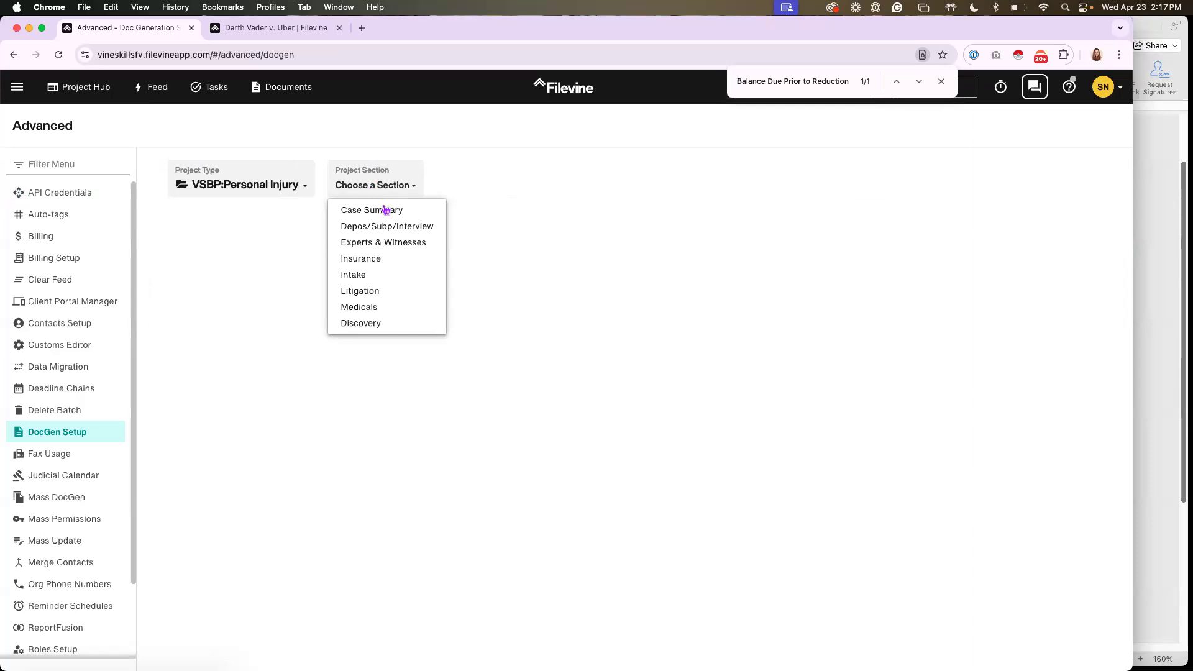
pyautogui.click(368, 307)
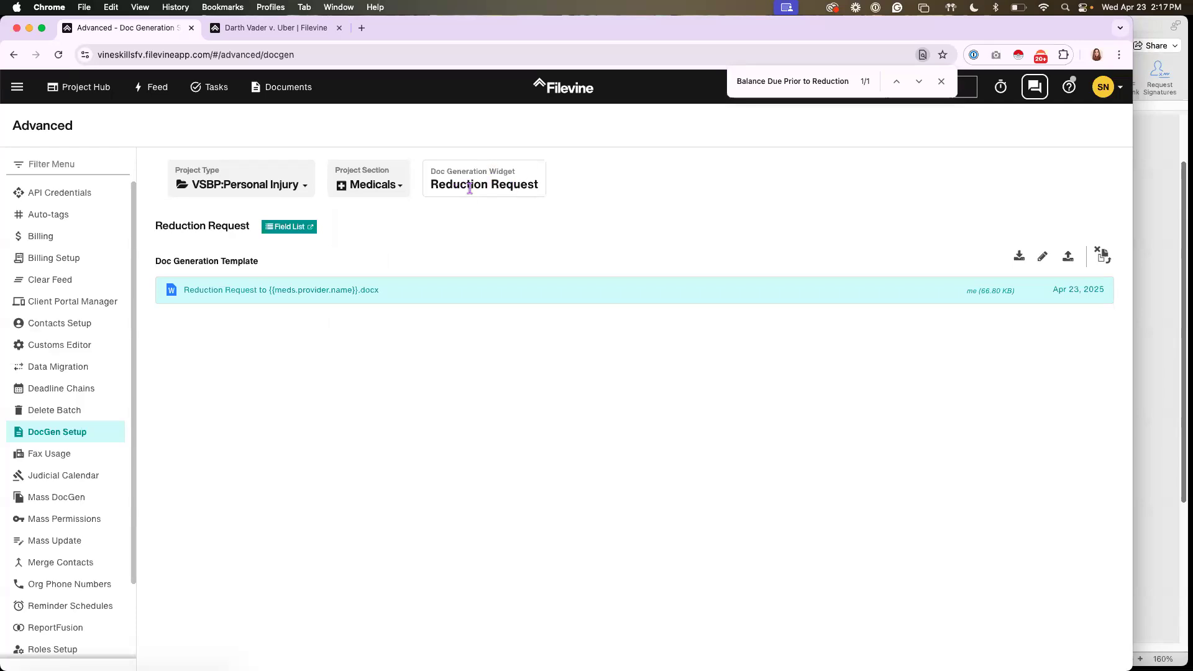
# Open the field list for the Reduction Request widget and review the merge fields in the Liens group
pyautogui.click(401, 187)
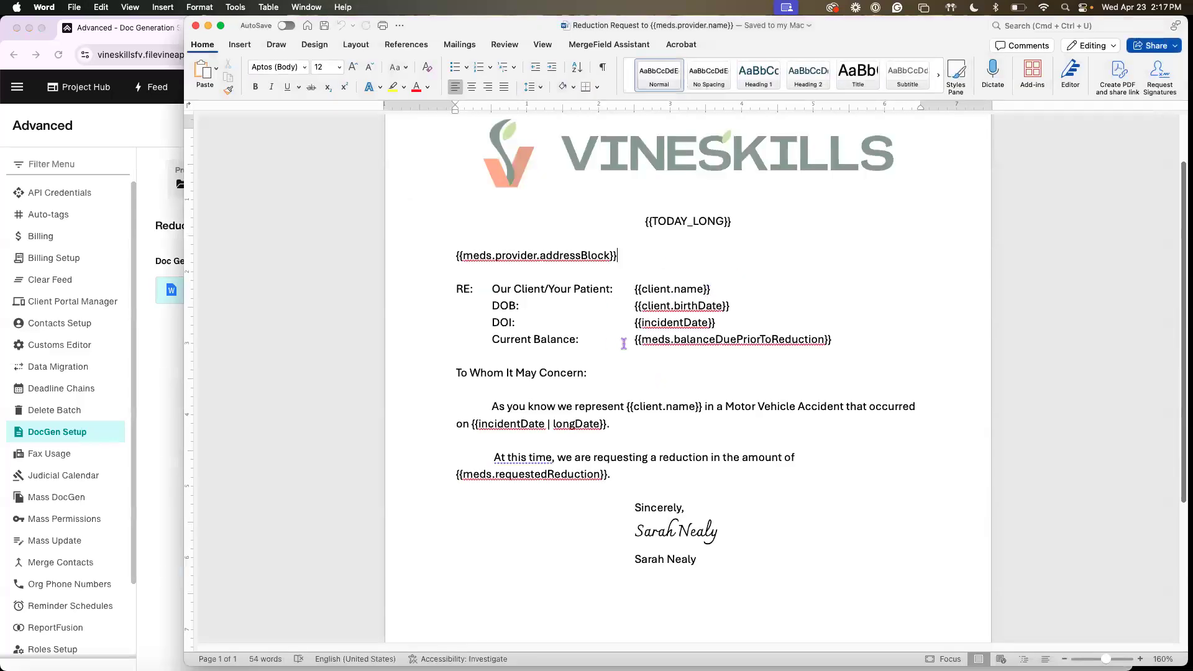
pyautogui.click(159, 336)
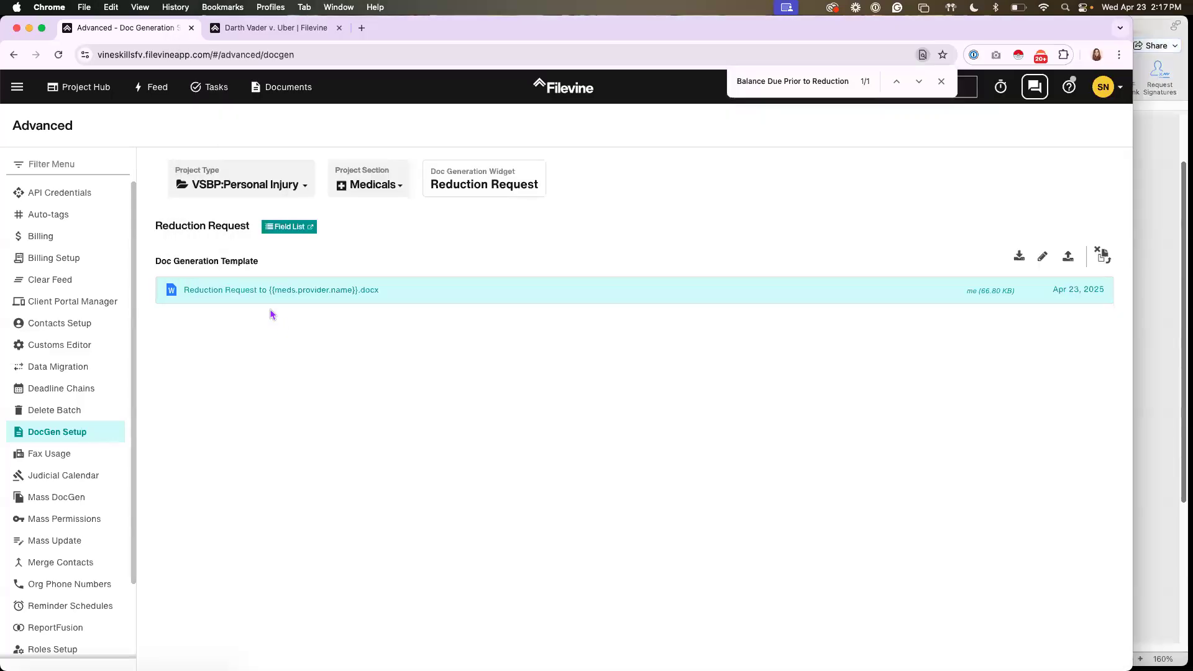
pyautogui.click(305, 240)
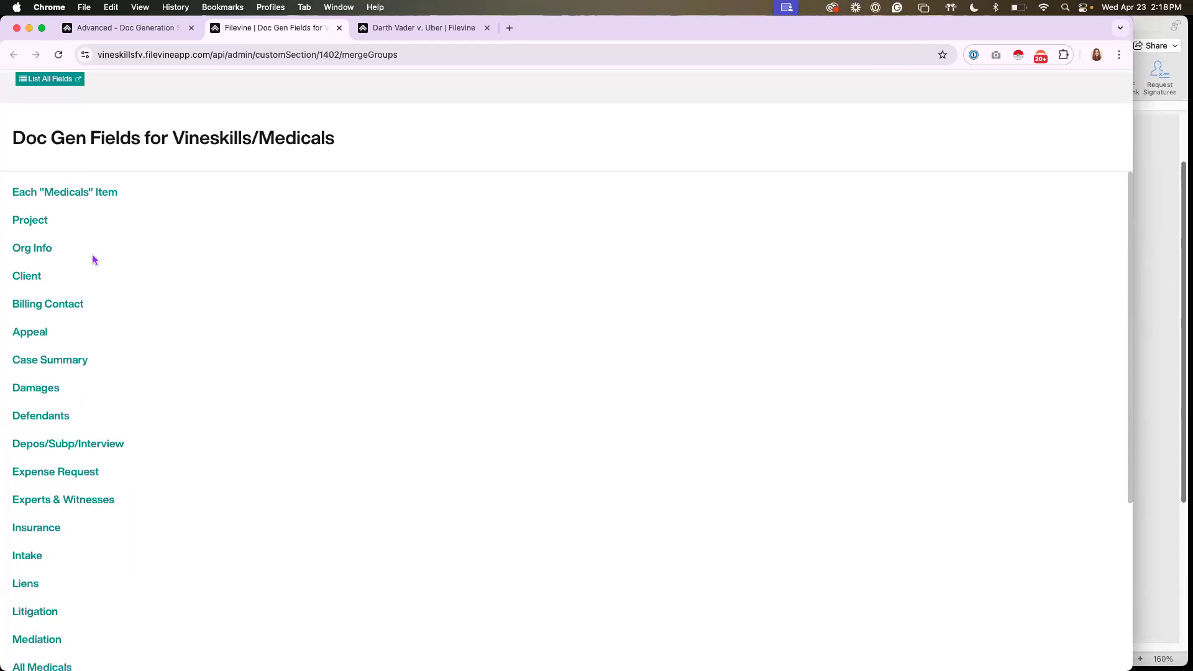
pyautogui.click(27, 587)
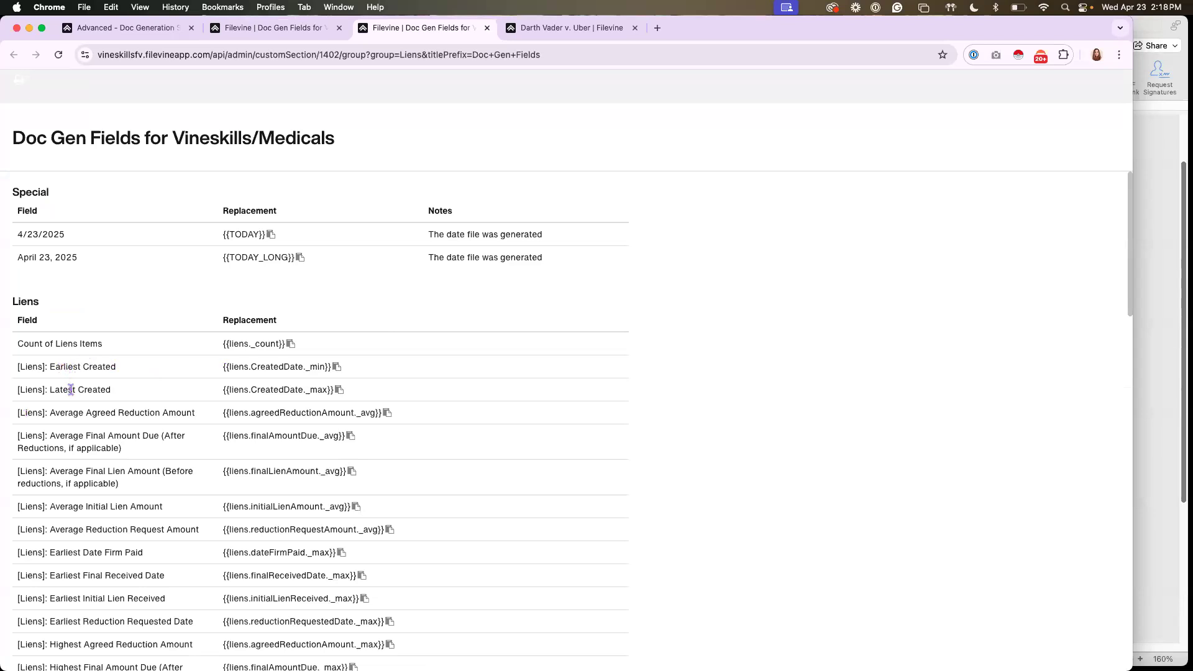
pyautogui.scroll(-5, 106, 385)
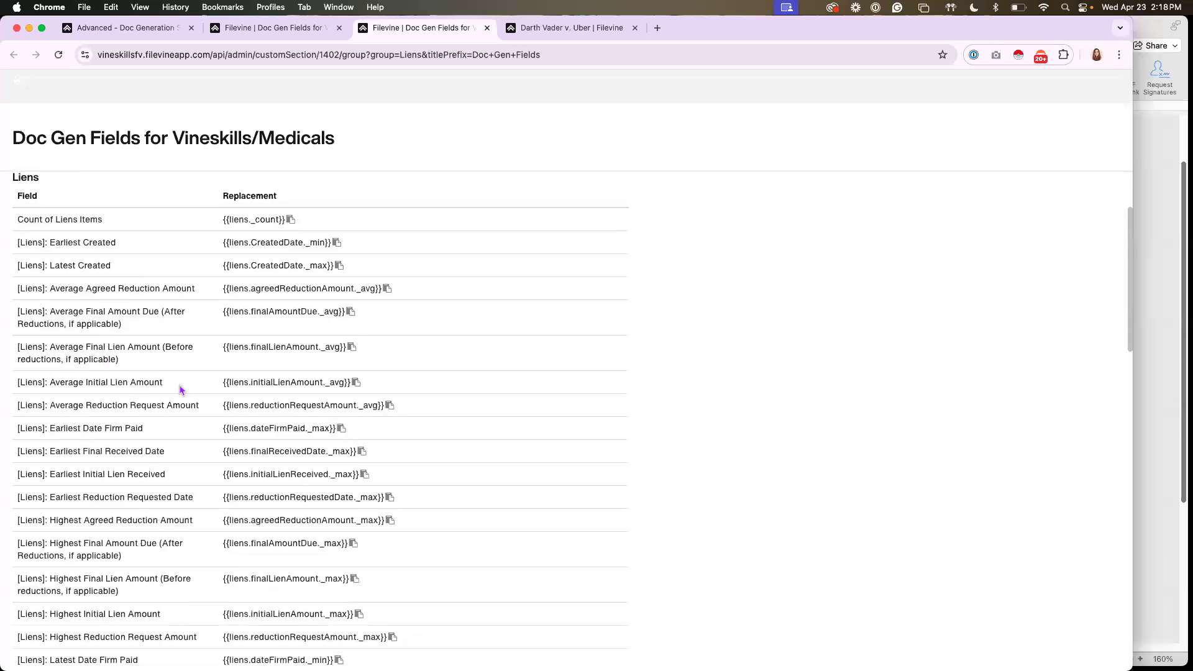
pyautogui.scroll(5, 178, 387)
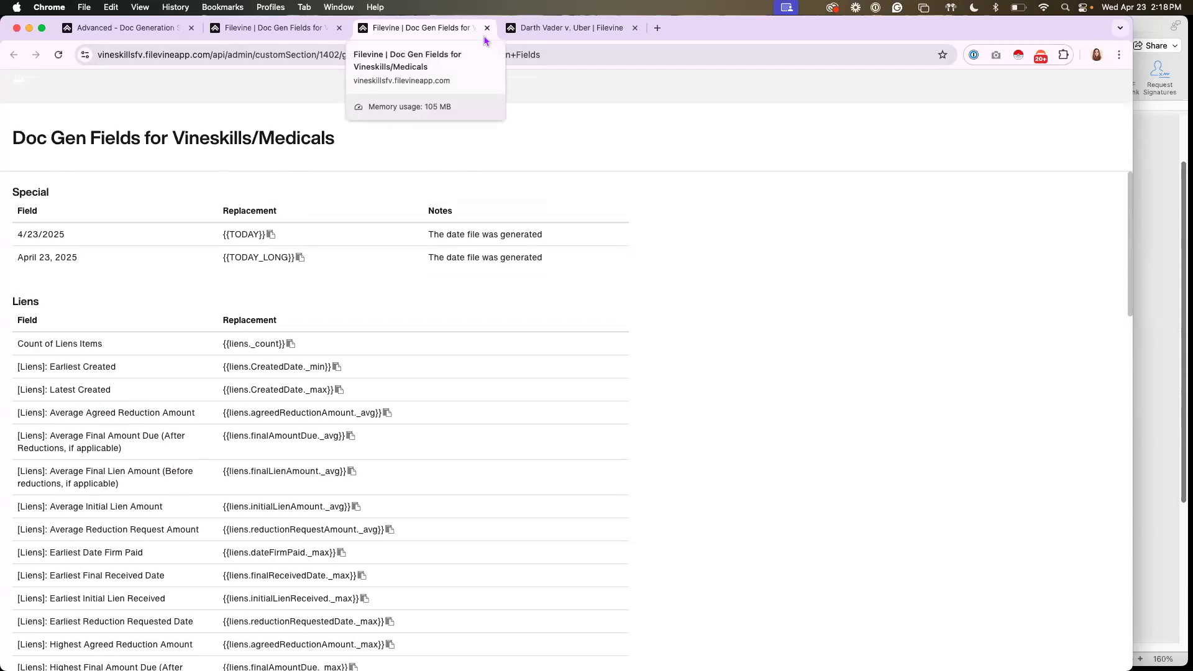
pyautogui.click(487, 27)
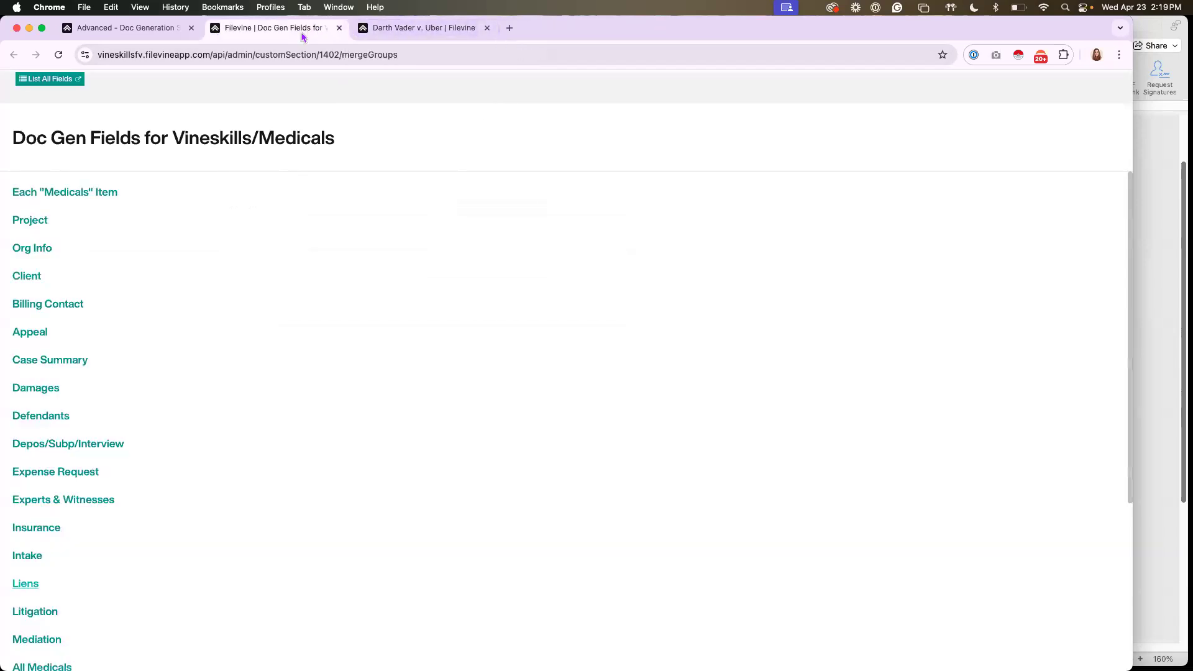
# Compare the provider address block merge field in the Word letter with the name, prefix and address fields on the provider's contact card
pyautogui.click(1146, 169)
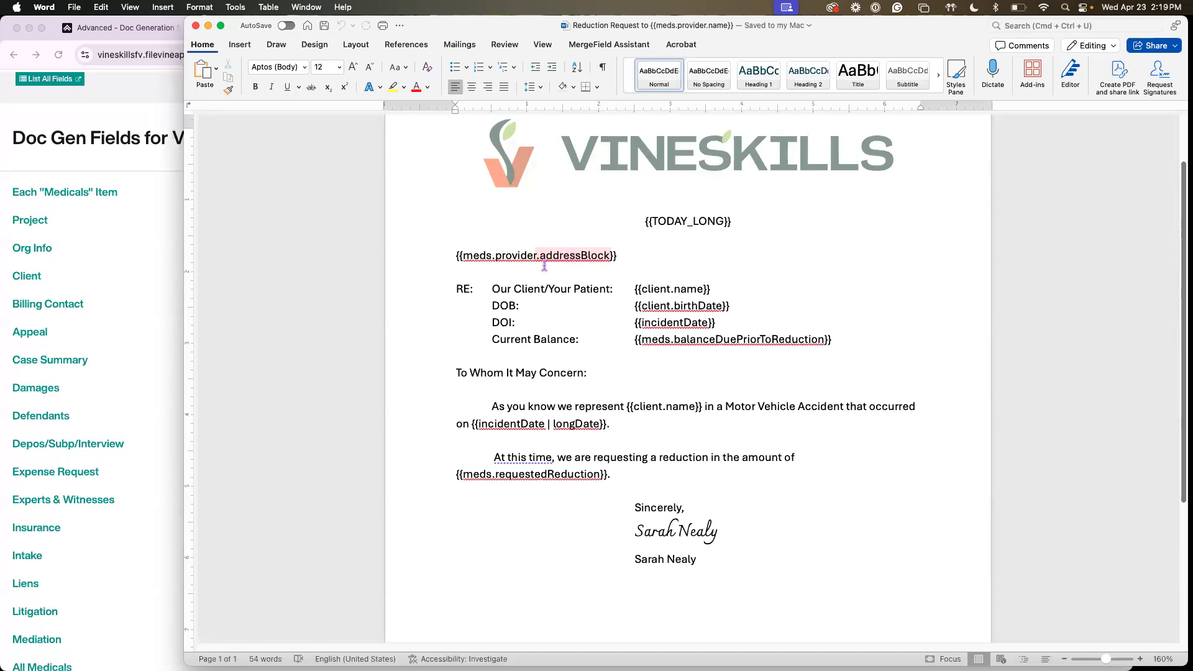
pyautogui.click(108, 182)
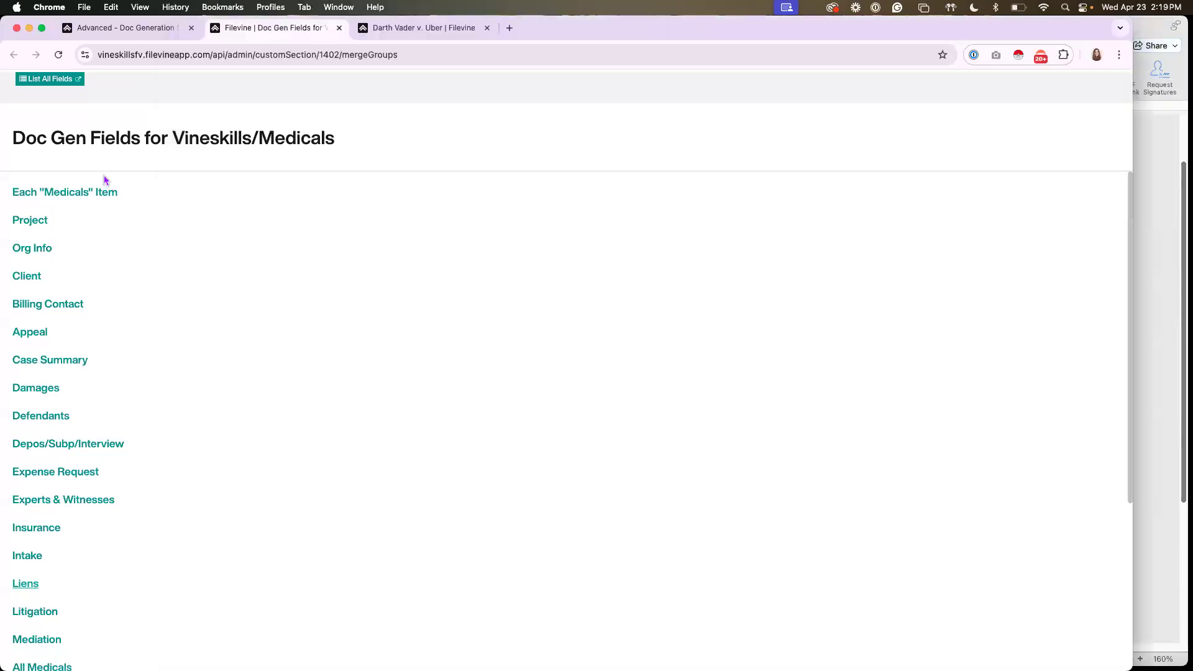
pyautogui.click(375, 31)
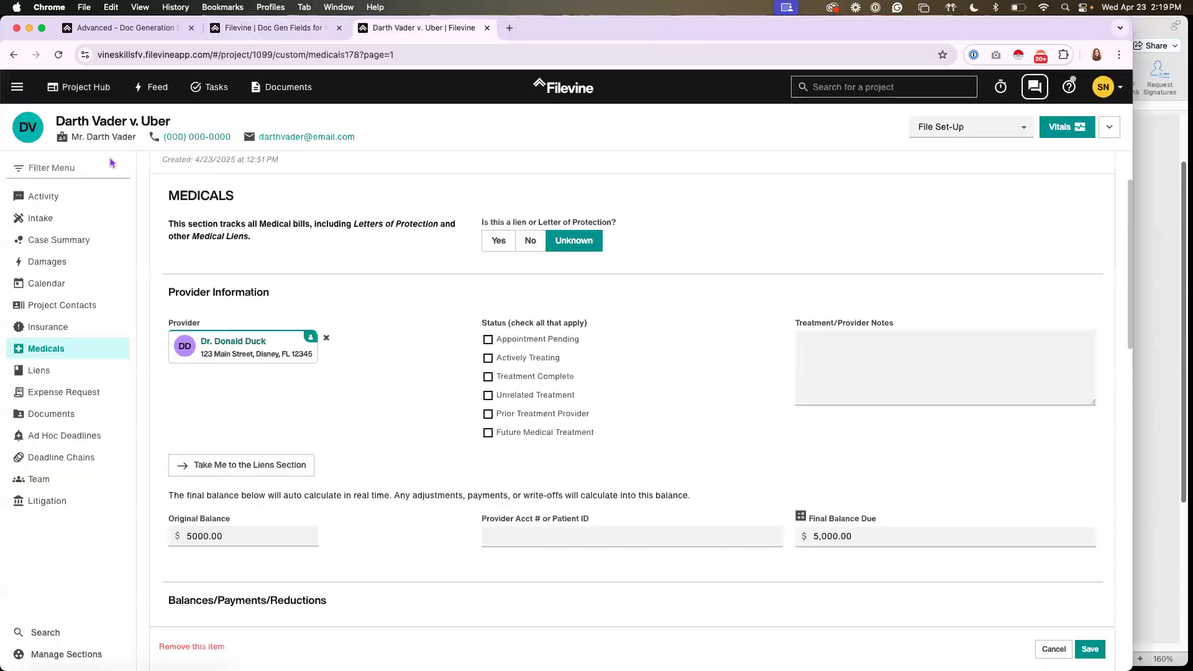
pyautogui.click(290, 351)
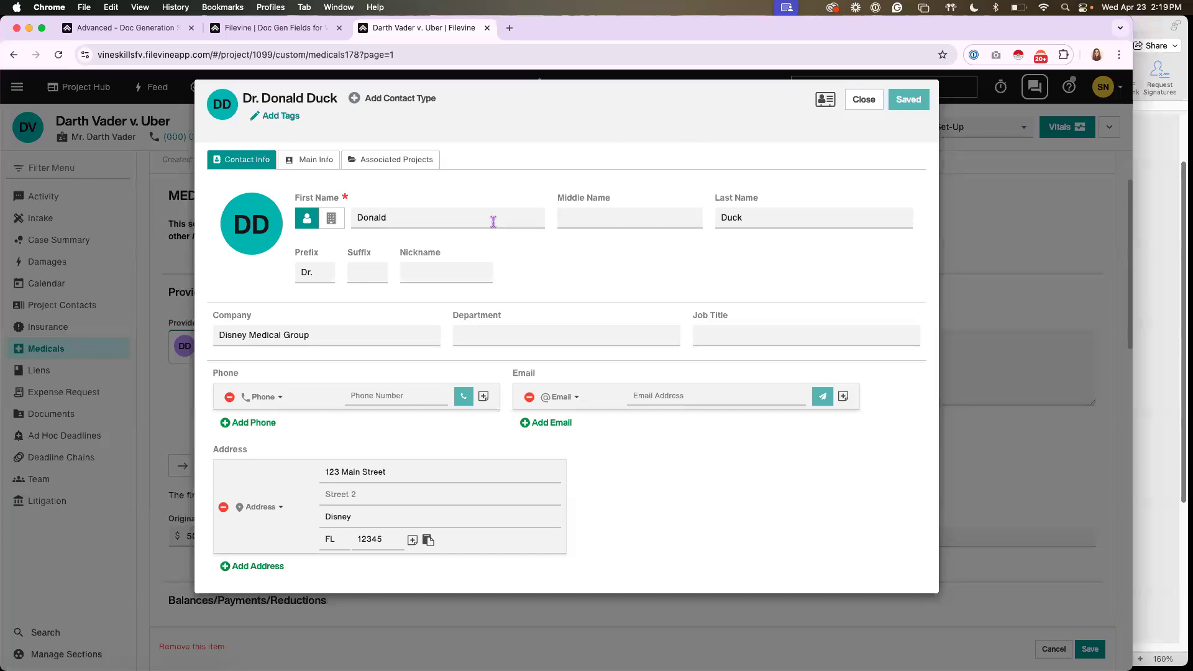
pyautogui.click(747, 216)
pyautogui.click(307, 271)
pyautogui.click(859, 103)
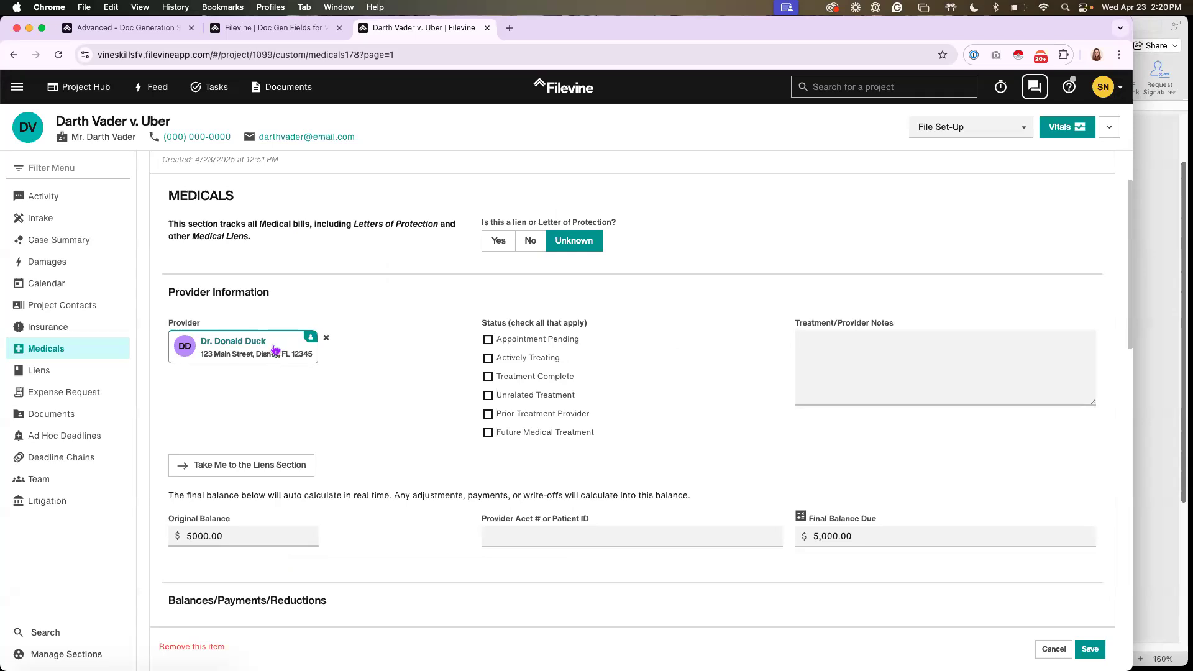
# Open the Each "Medicals" Item group in the Doc Gen field list and search for "provider address block"
pyautogui.click(278, 29)
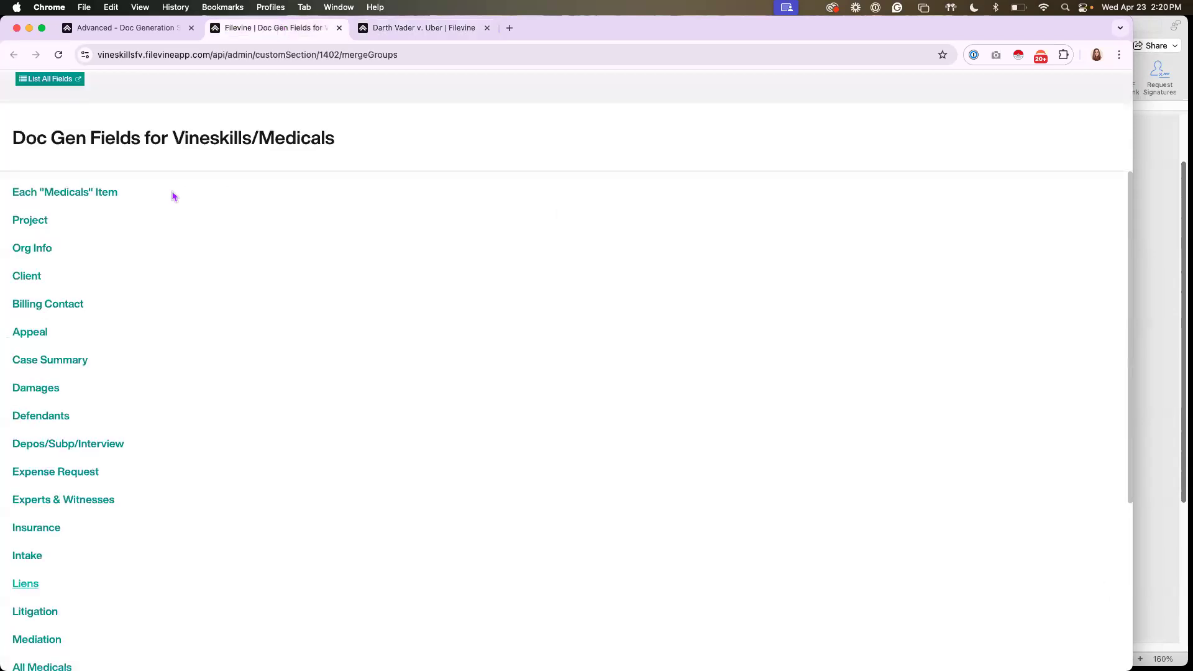
pyautogui.click(80, 197)
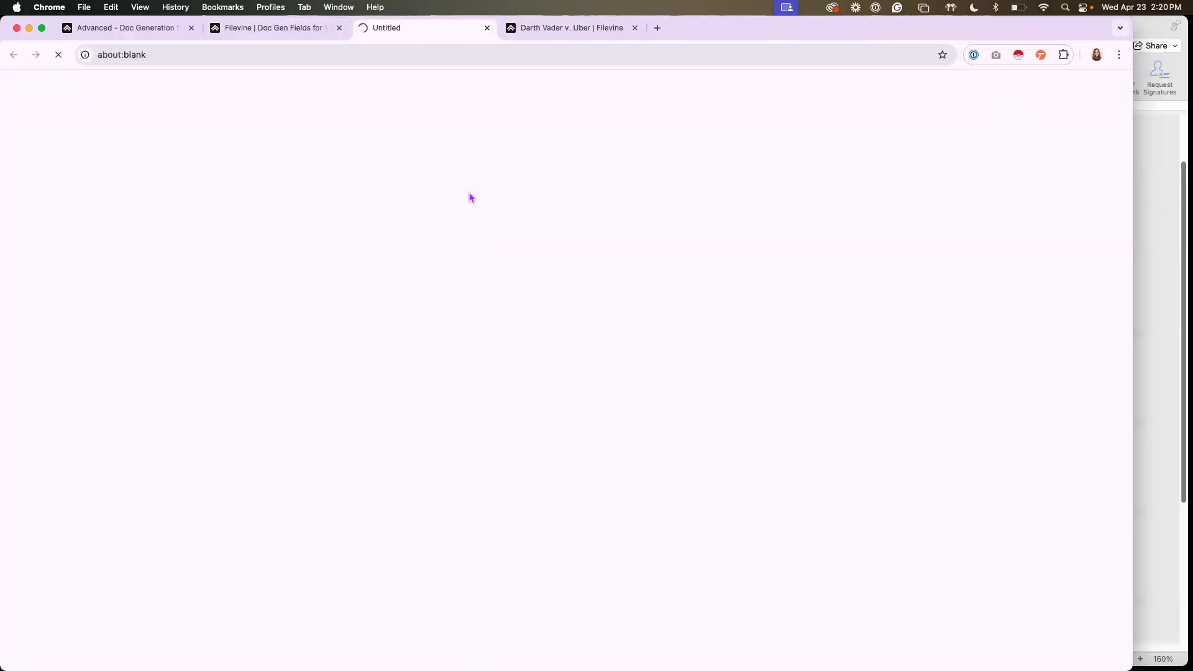
pyautogui.press('super+f')
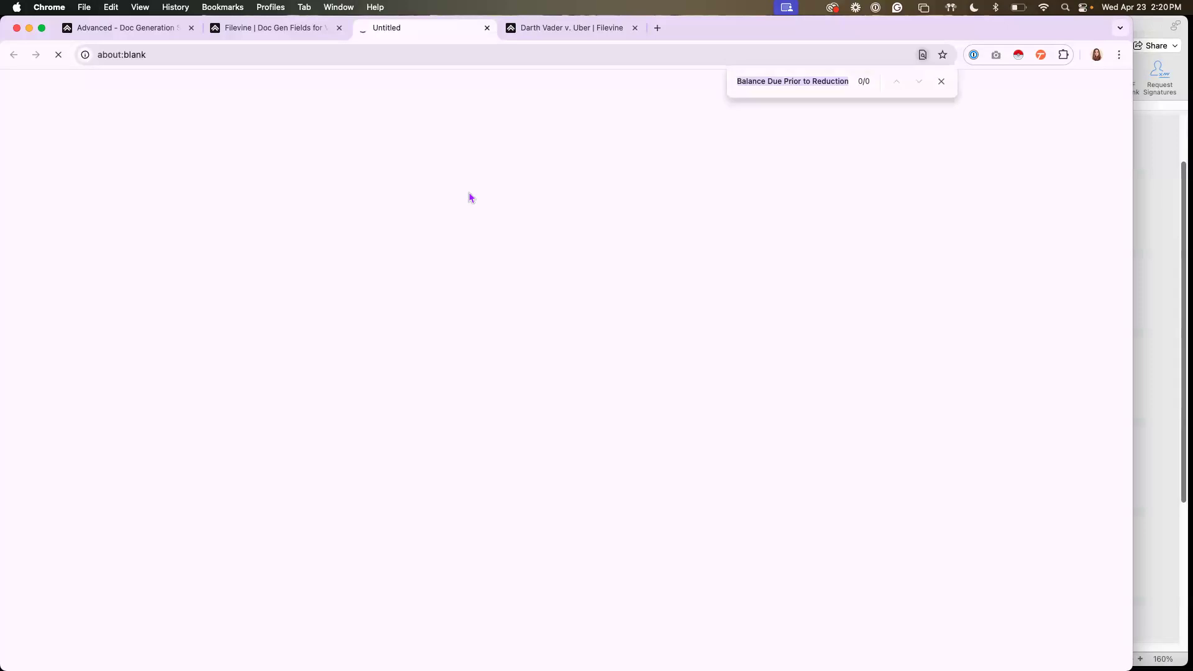
pyautogui.press('super+f')
pyautogui.write('p')
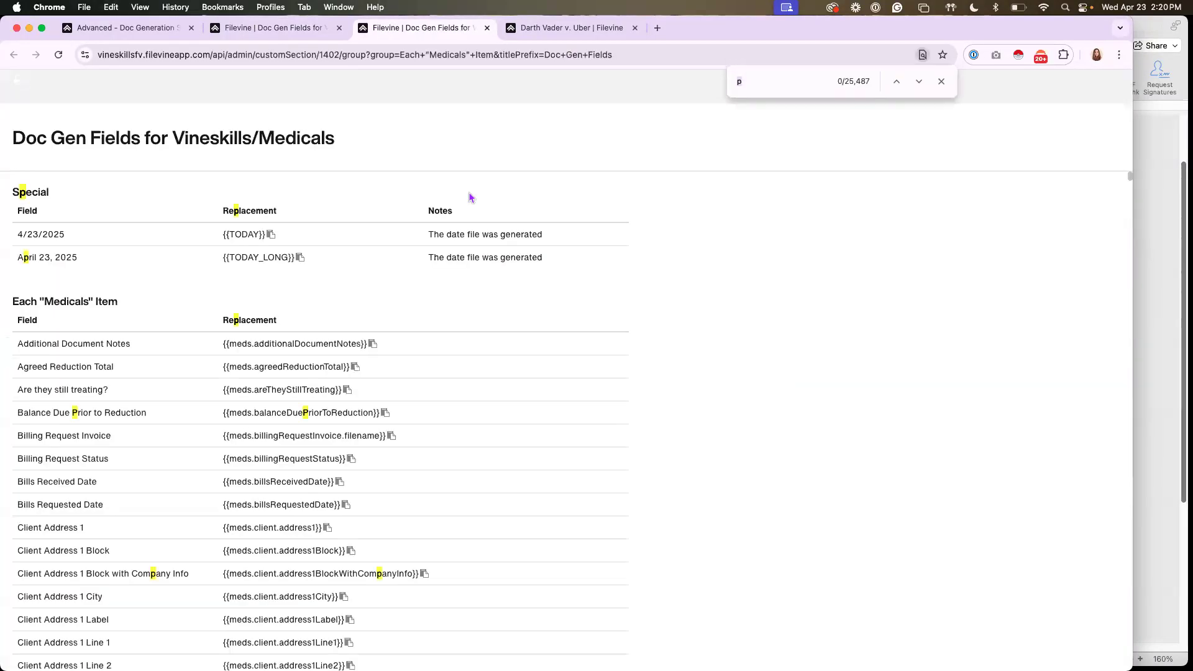
pyautogui.write('ro')
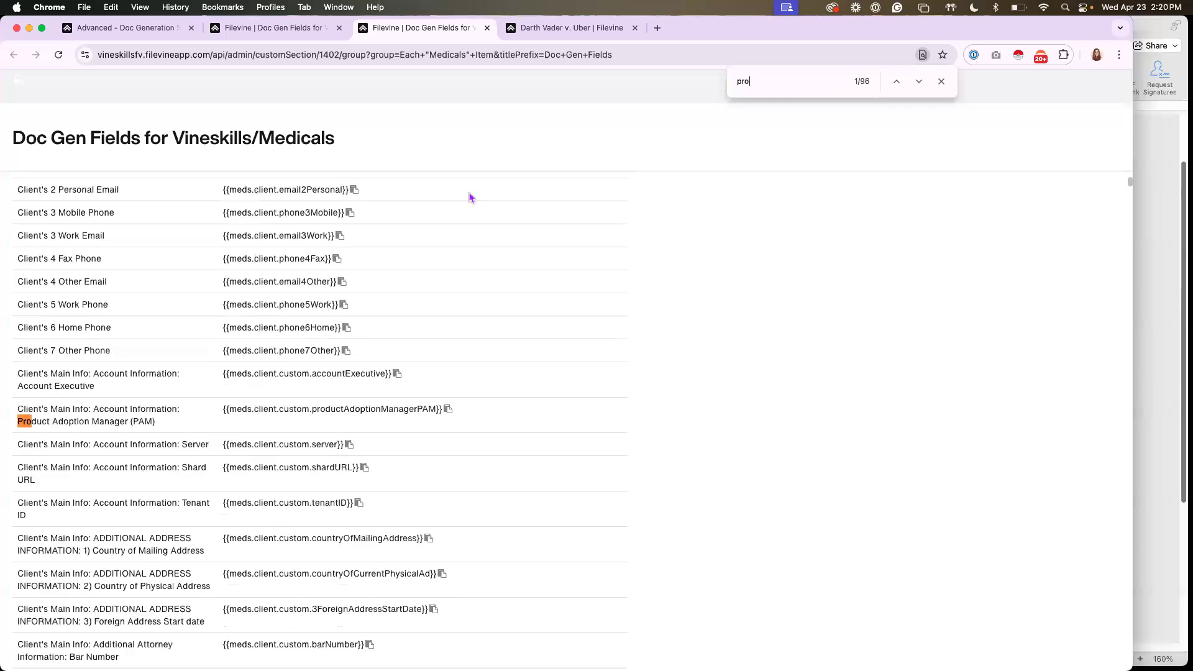
pyautogui.write('vider')
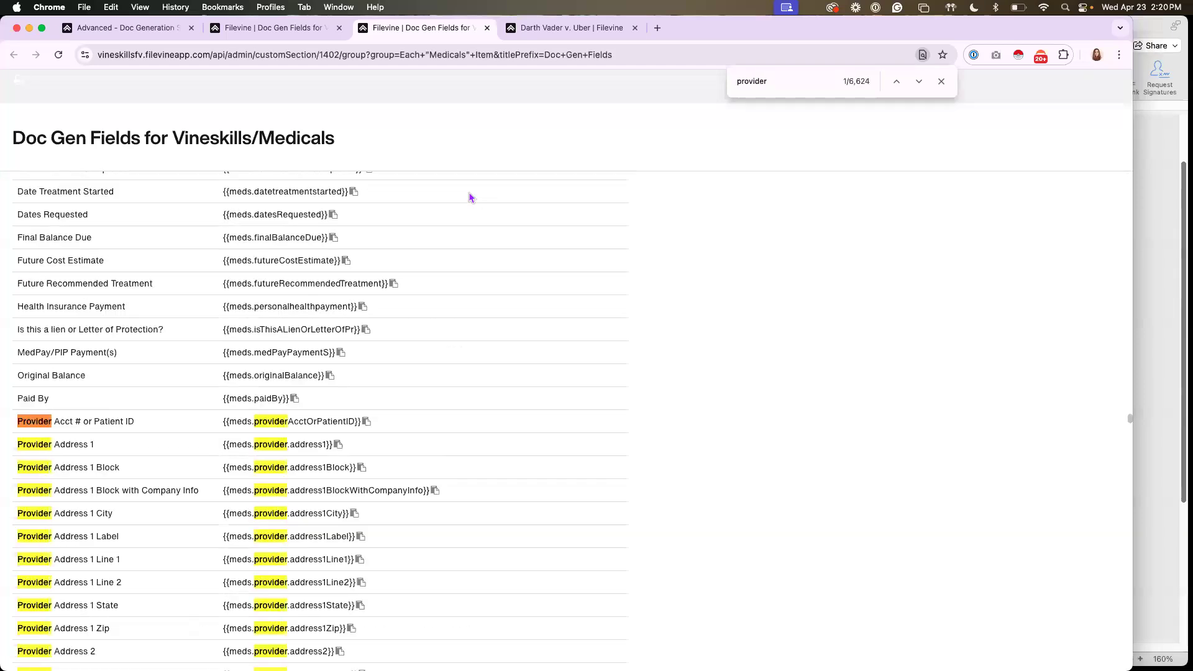
pyautogui.write(' addres')
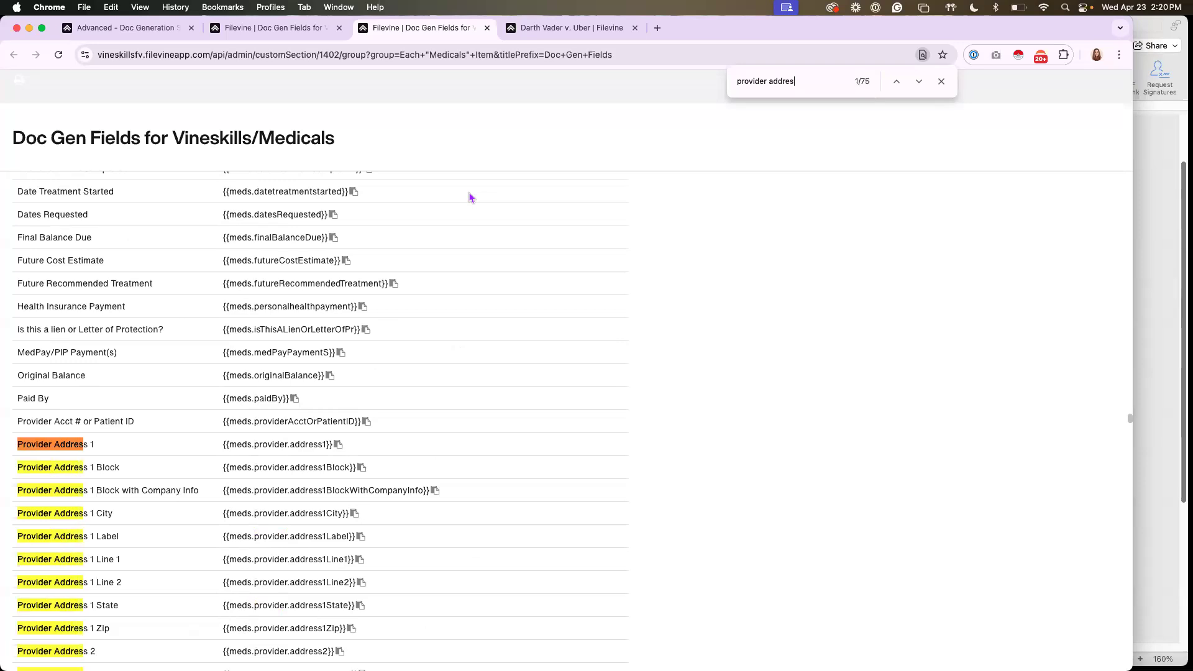
pyautogui.write('s block')
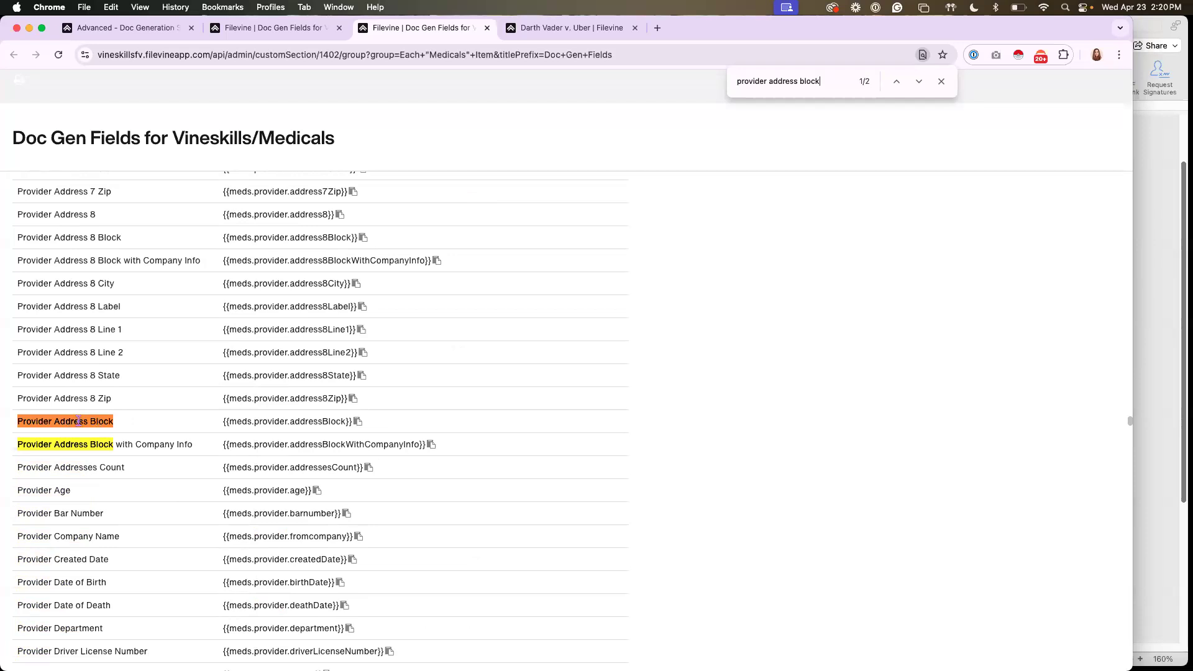
pyautogui.doubleClick(742, 81)
# Return to the project's Medicals item and review its provider, balance and reduction fields
pyautogui.click(618, 33)
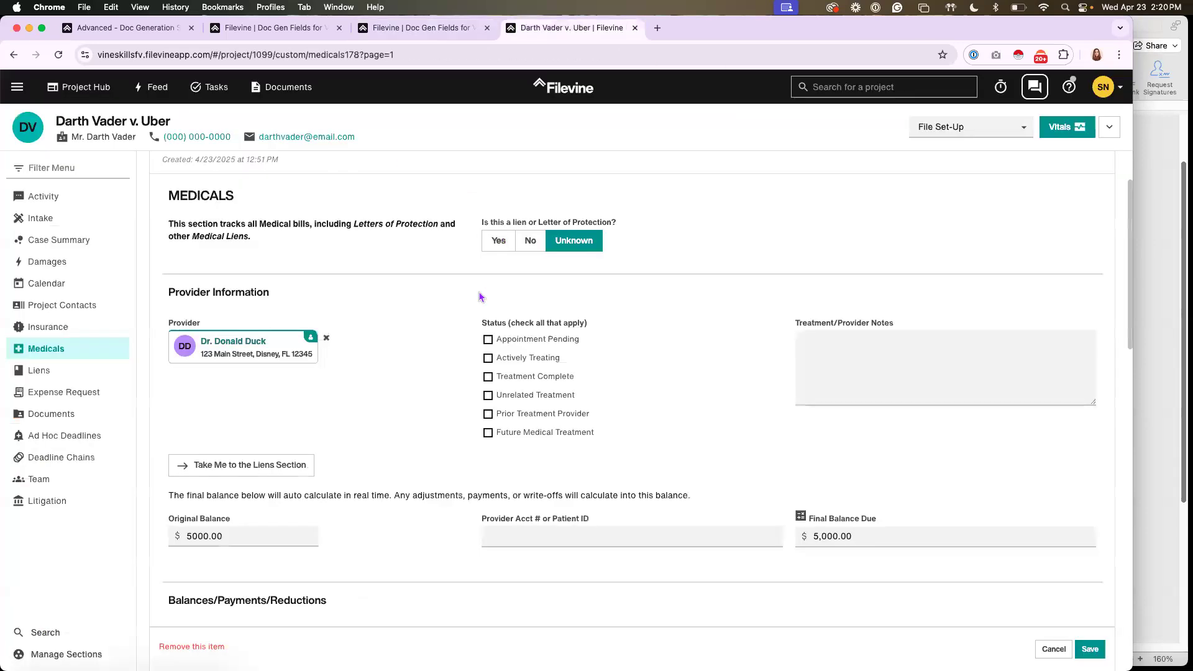
pyautogui.scroll(-10, 433, 320)
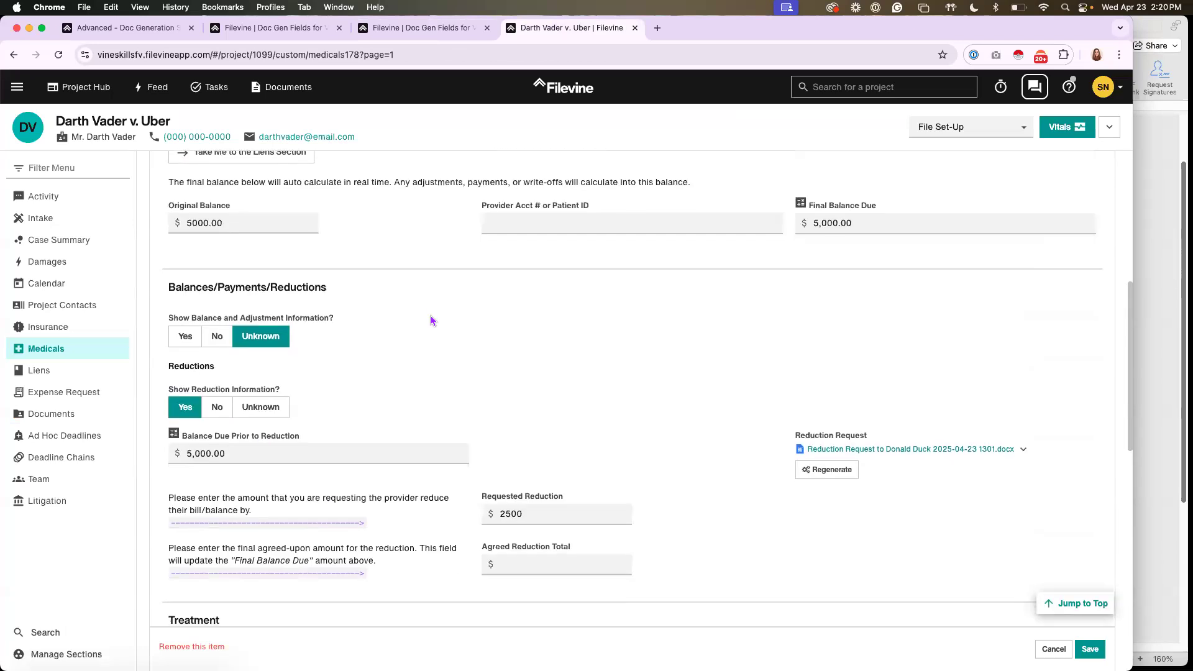
pyautogui.scroll(4, 382, 339)
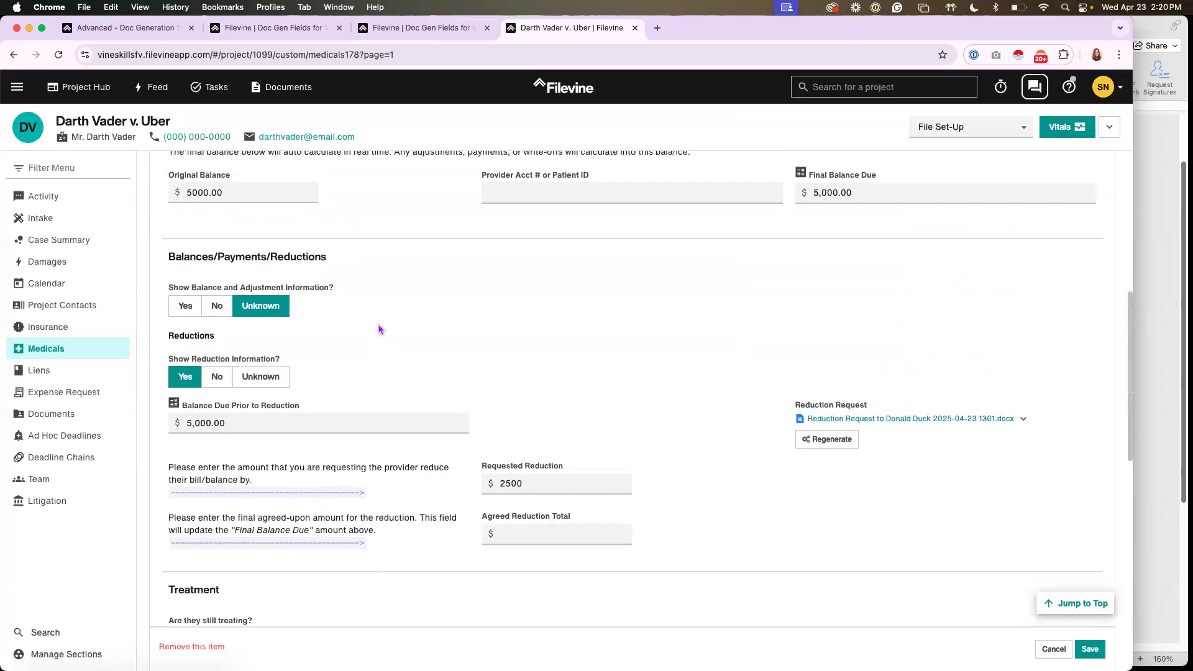
# Review the numbered provider address fields in the Medicals field list and compare them with the address entry on the client's contact card
pyautogui.click(396, 33)
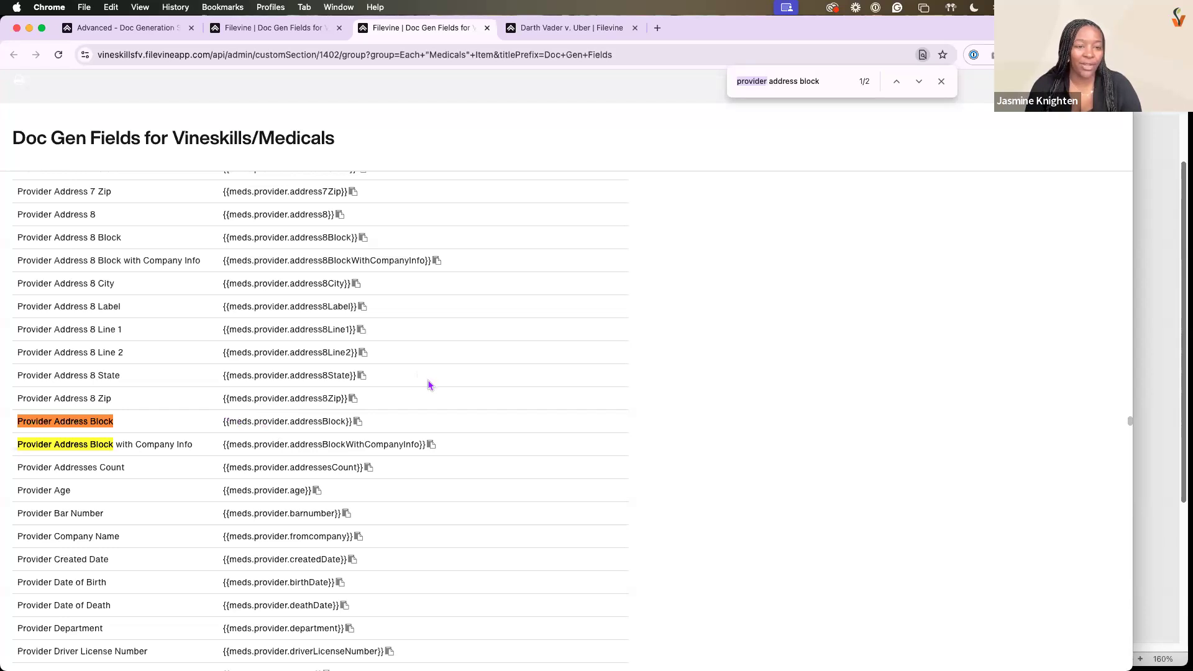
pyautogui.scroll(1, 187, 375)
pyautogui.scroll(5, 186, 379)
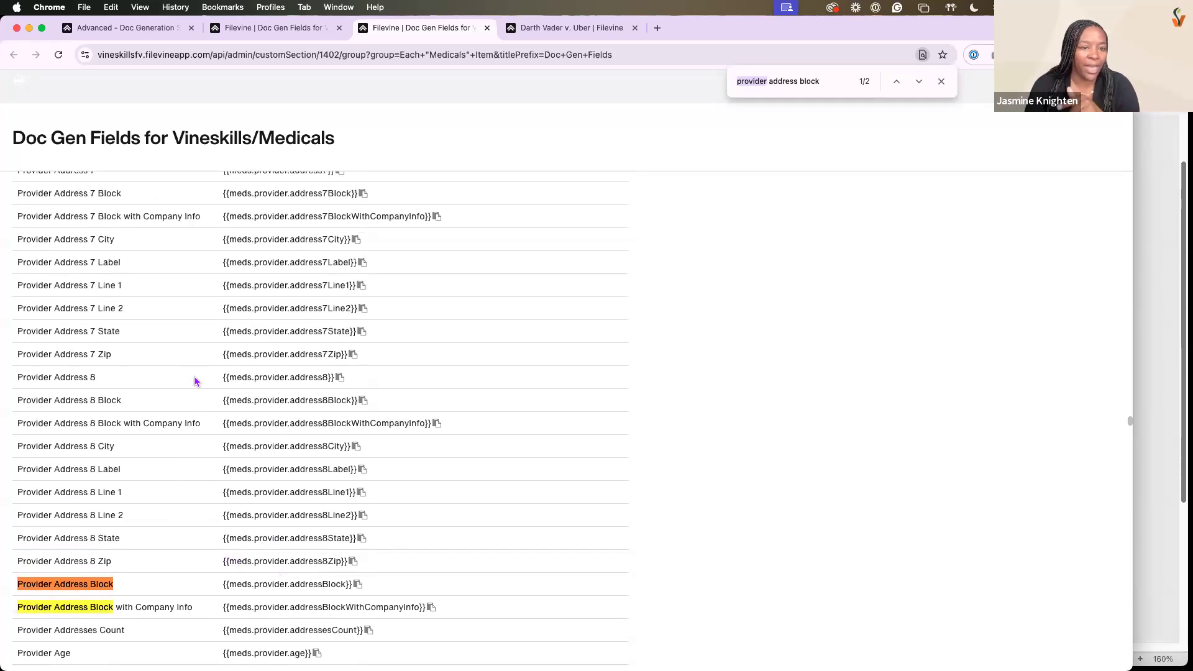
pyautogui.scroll(7, 63, 306)
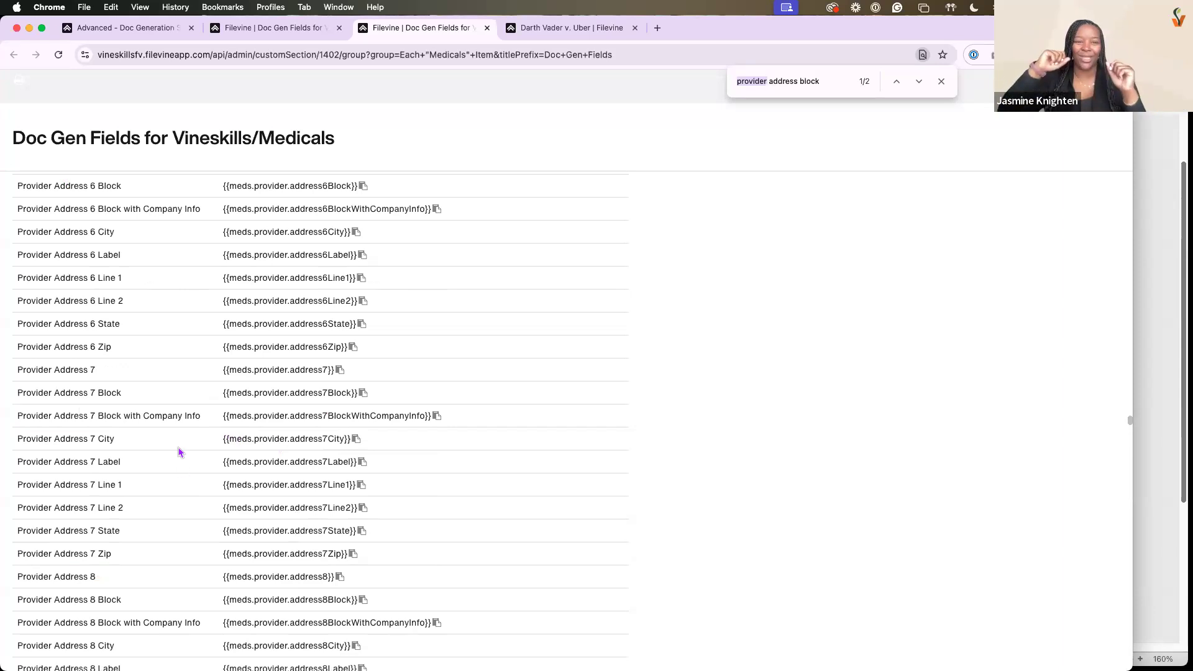
pyautogui.click(529, 29)
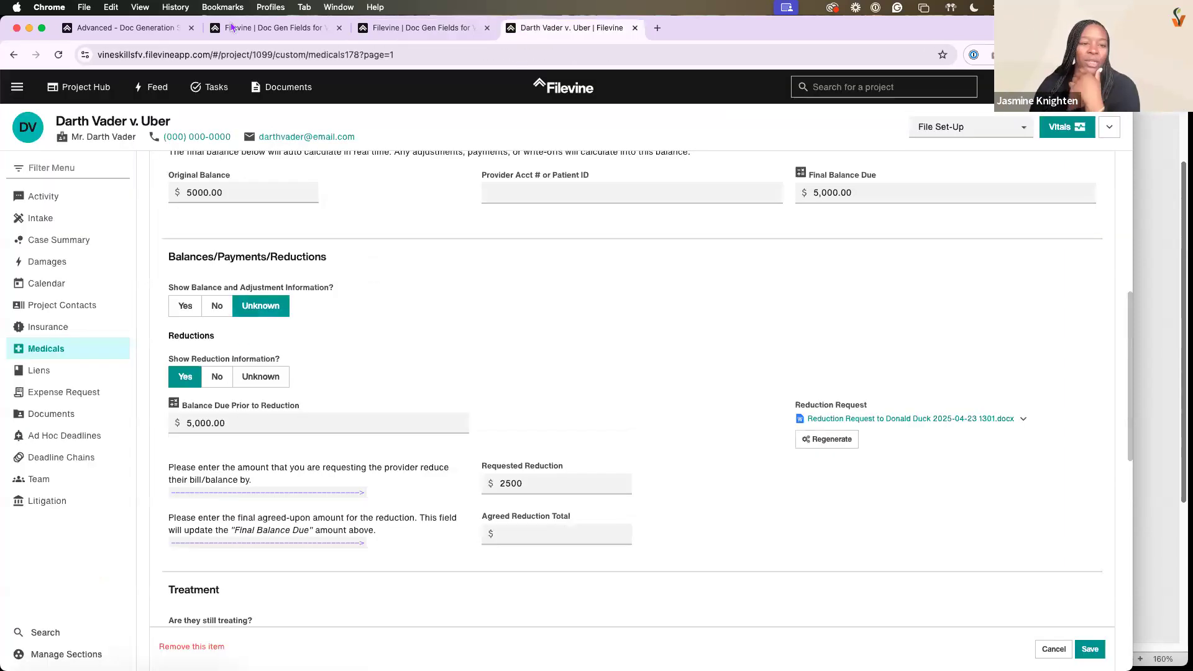
pyautogui.click(111, 136)
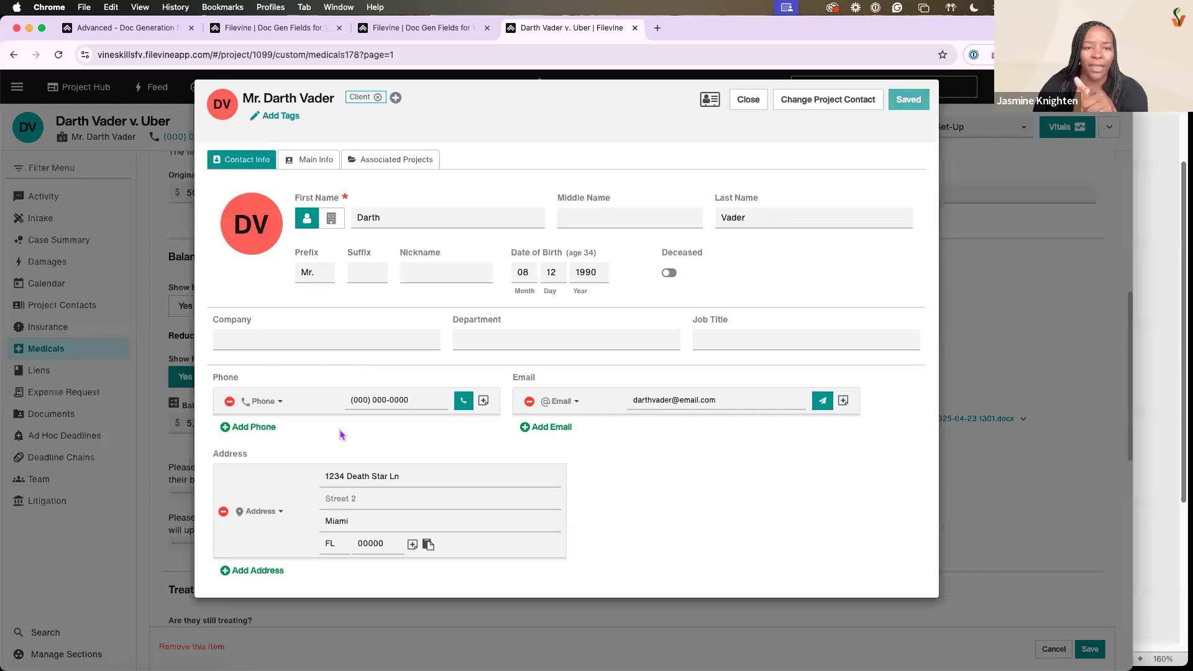
# Find the Provider Address Block and Provider Address Block with Company Info codes in the Medicals field list
pyautogui.click(378, 29)
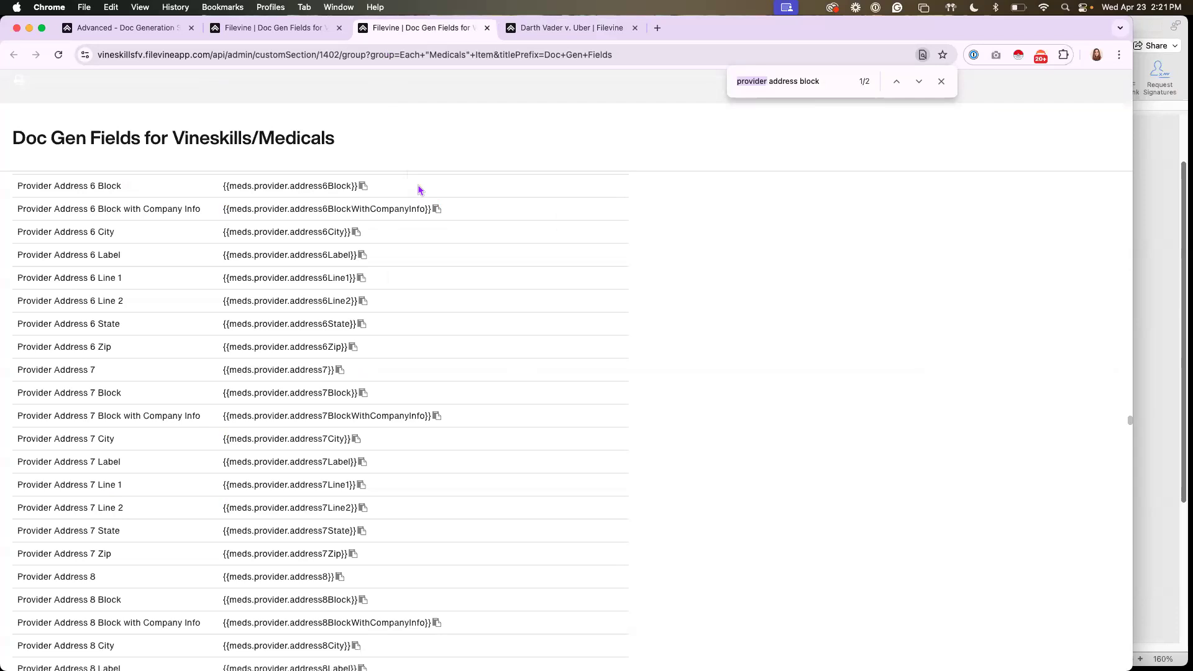
pyautogui.click(823, 81)
pyautogui.press('Return')
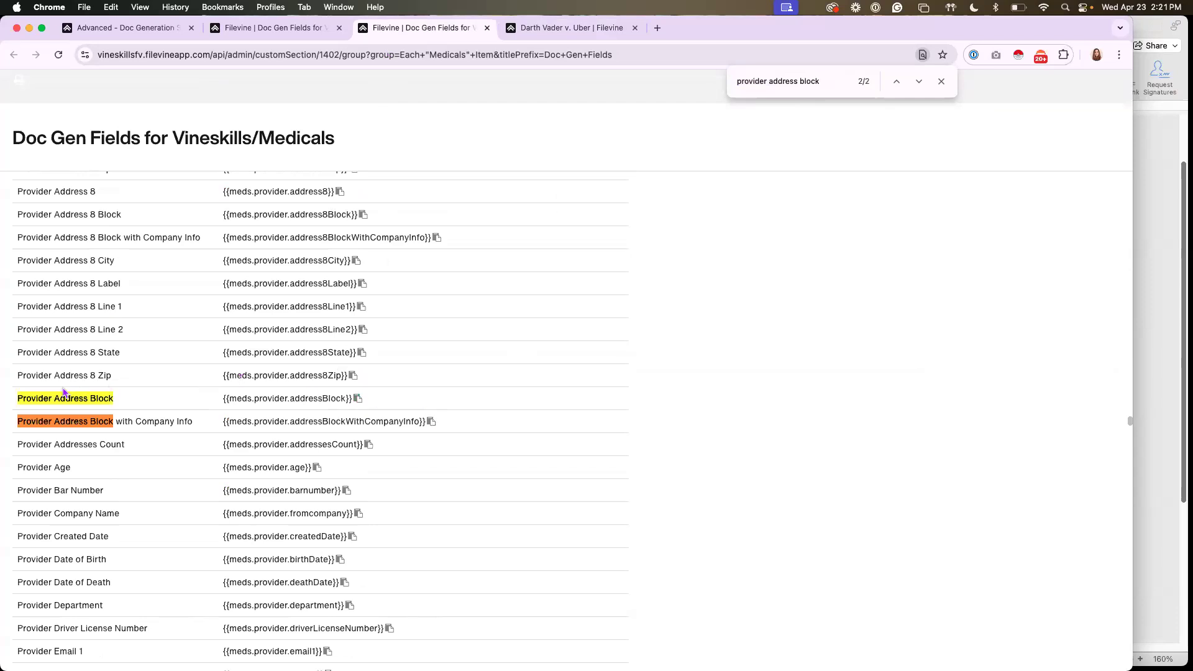
pyautogui.moveTo(17, 398); pyautogui.dragTo(440, 427)
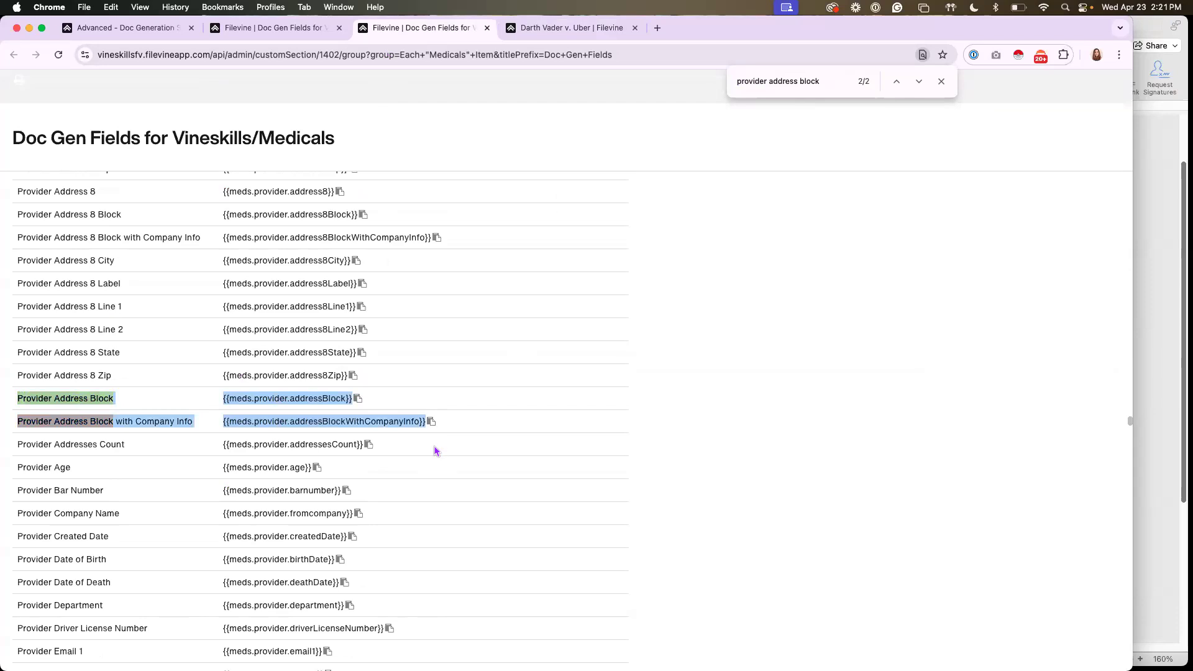
pyautogui.click(435, 451)
# On the client's contact card, label the existing address Work, add a second blank address, and check the available address and email labels
pyautogui.click(559, 28)
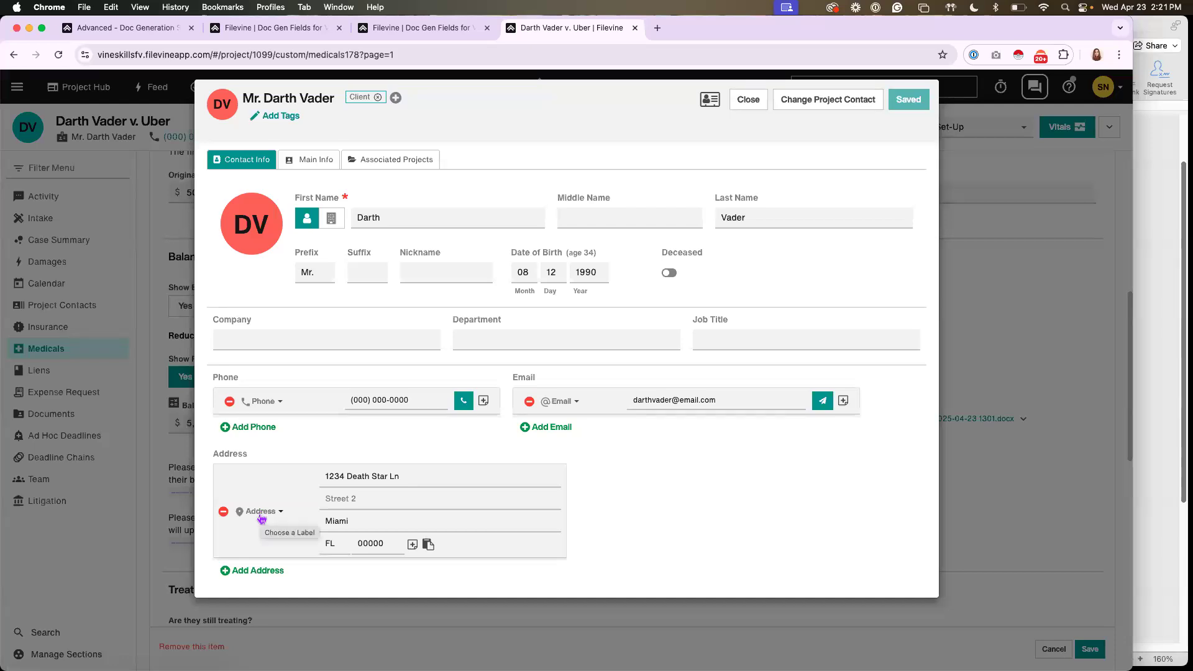
pyautogui.click(261, 518)
pyautogui.click(269, 547)
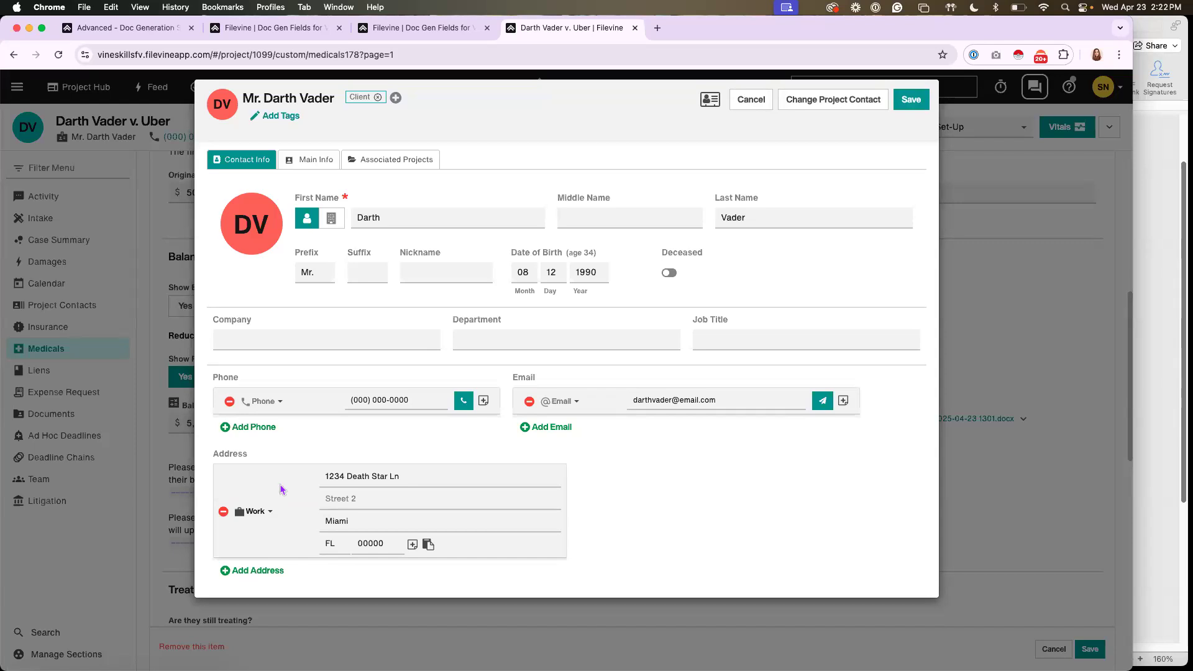
pyautogui.click(259, 569)
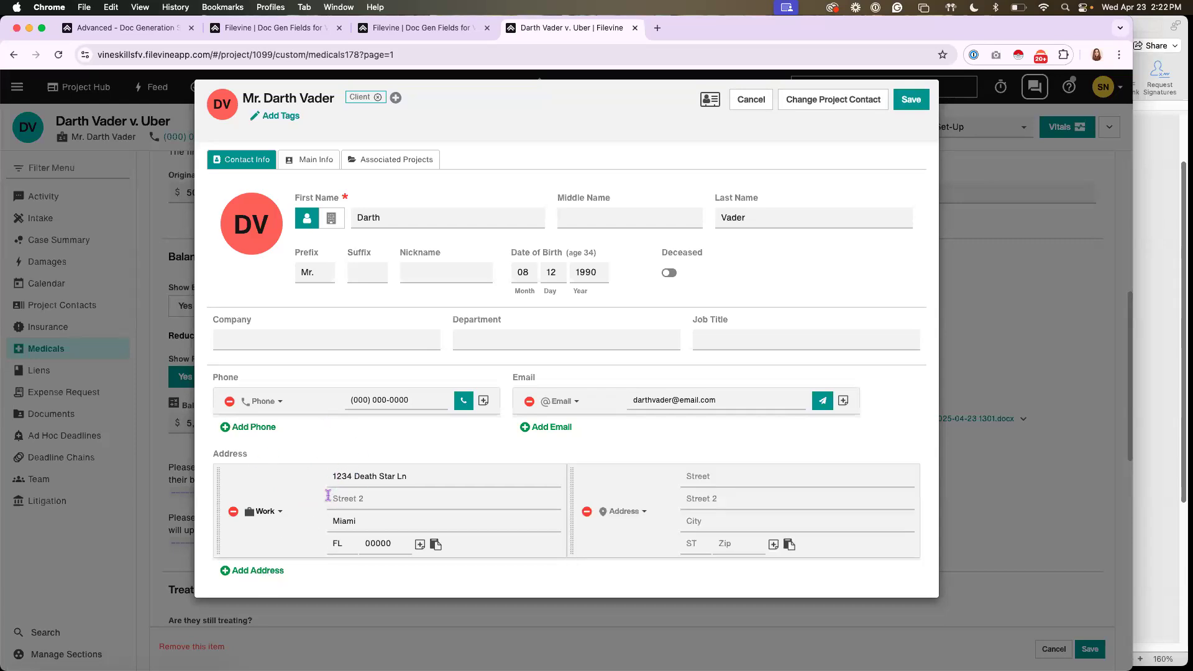
pyautogui.click(624, 511)
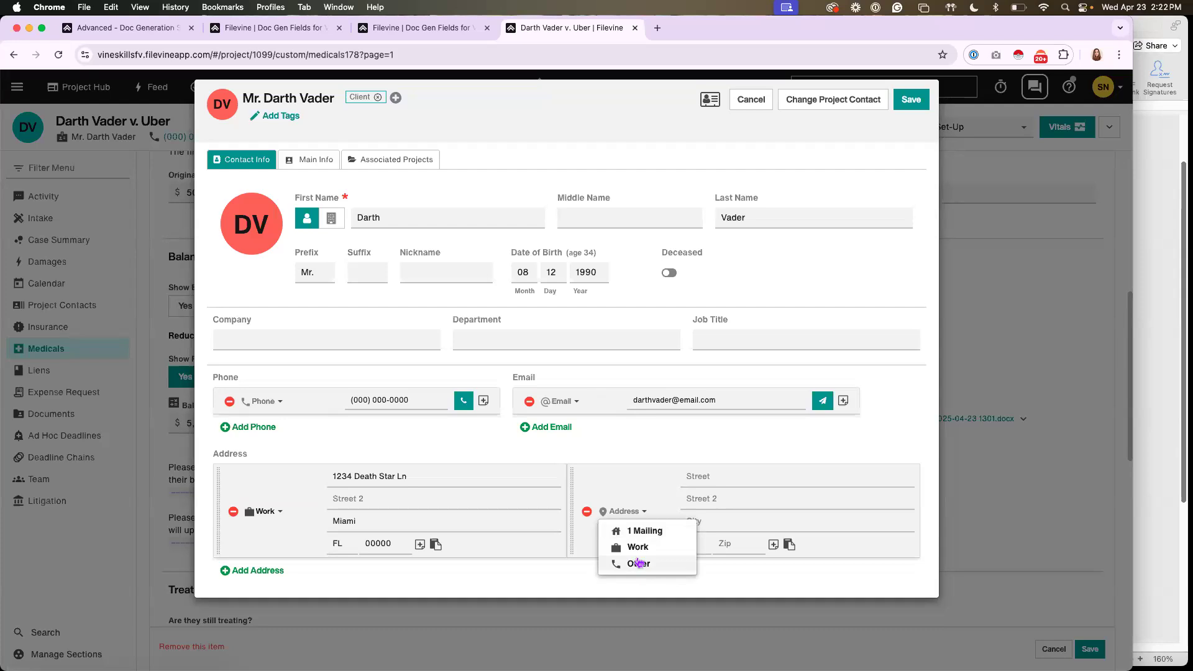
pyautogui.click(632, 492)
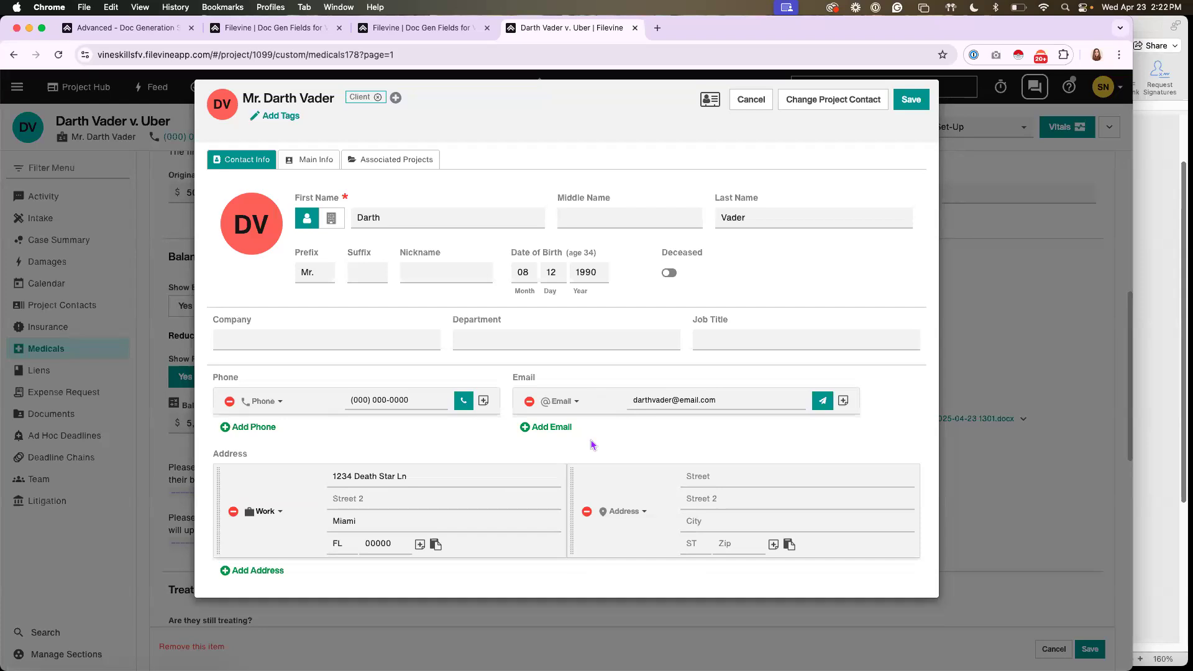
pyautogui.click(559, 401)
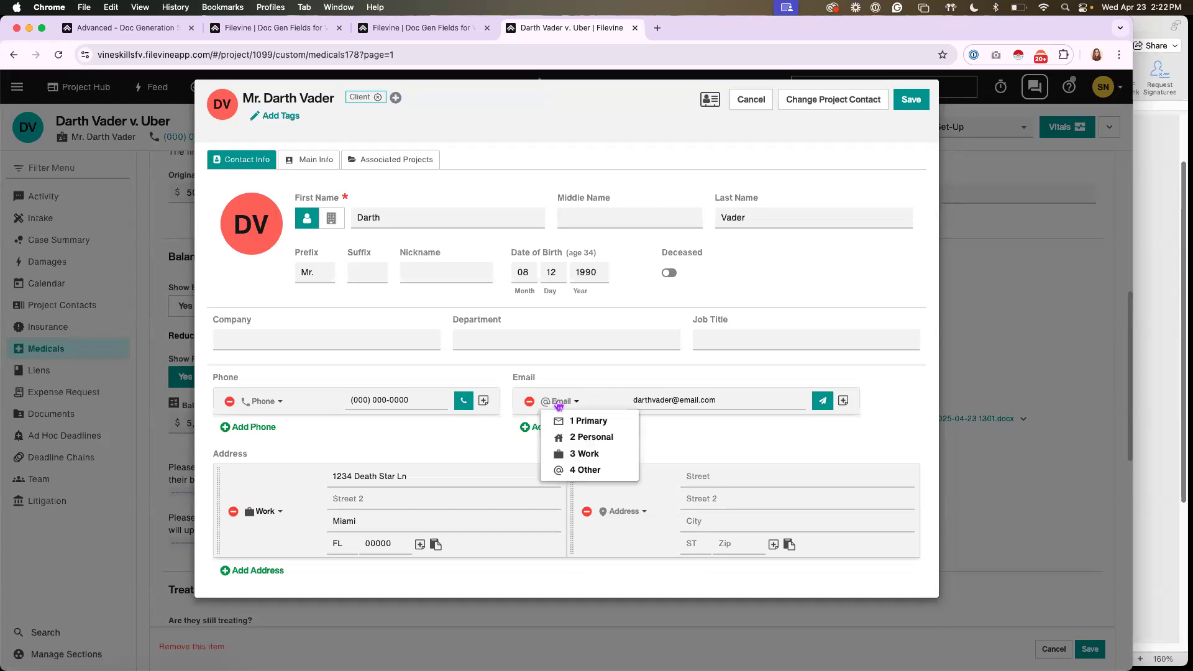
pyautogui.click(533, 448)
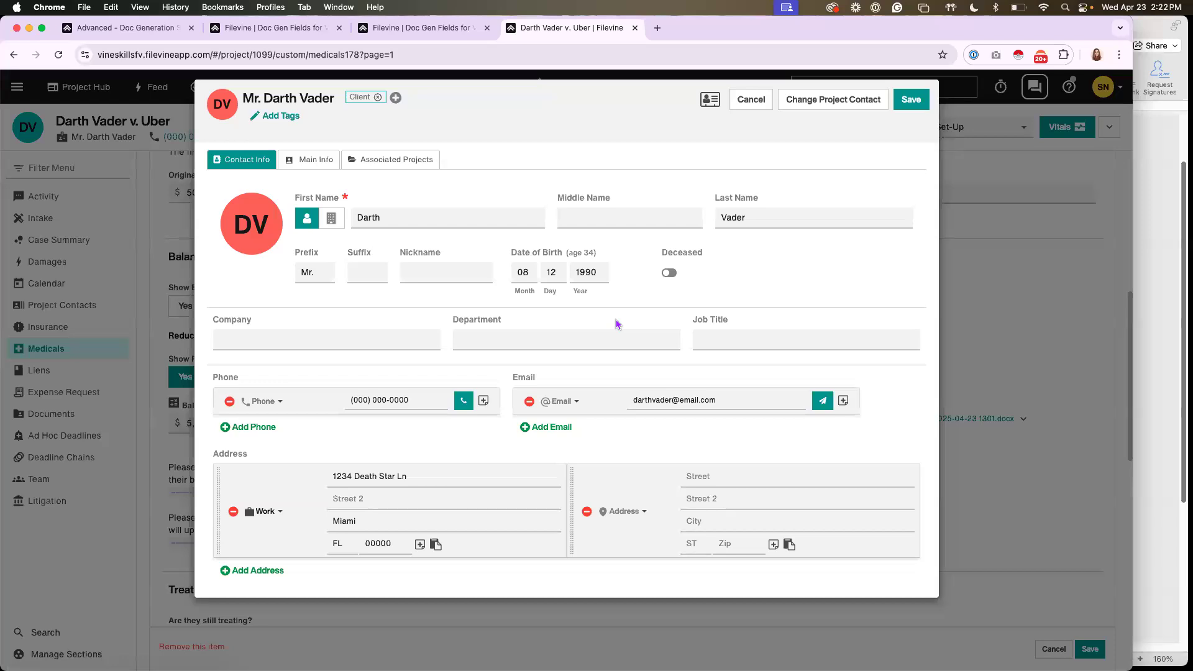
# Return to the Medicals field list and examine the Provider Address 8 fields above the address block codes
pyautogui.click(415, 28)
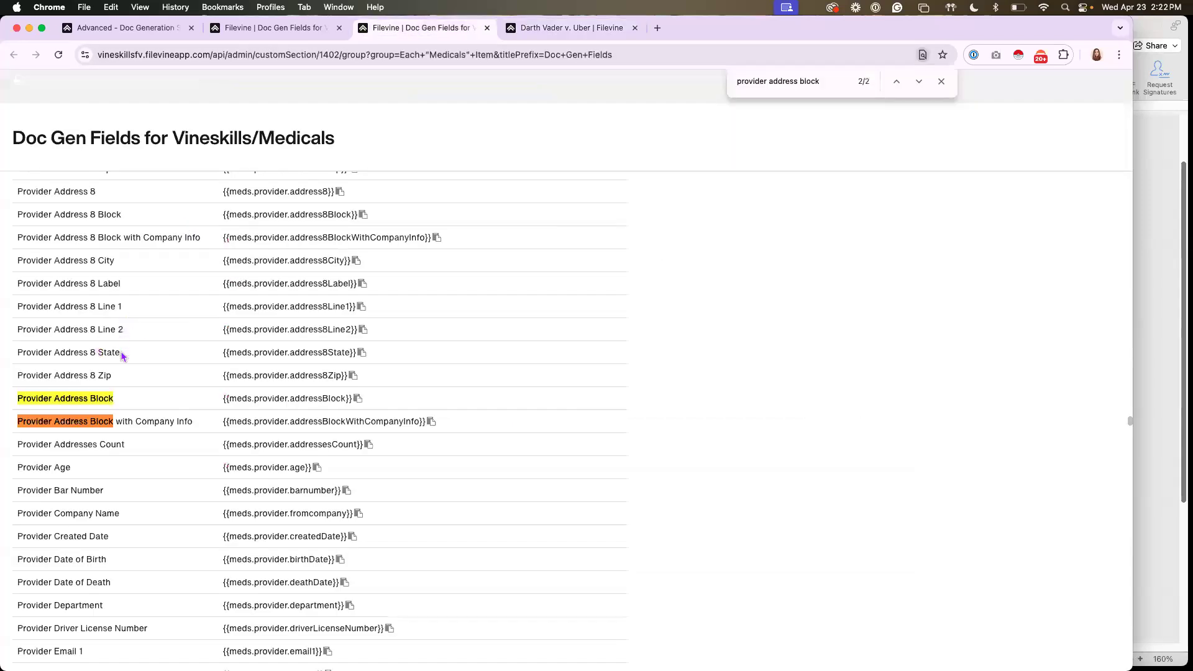
pyautogui.scroll(1, 135, 294)
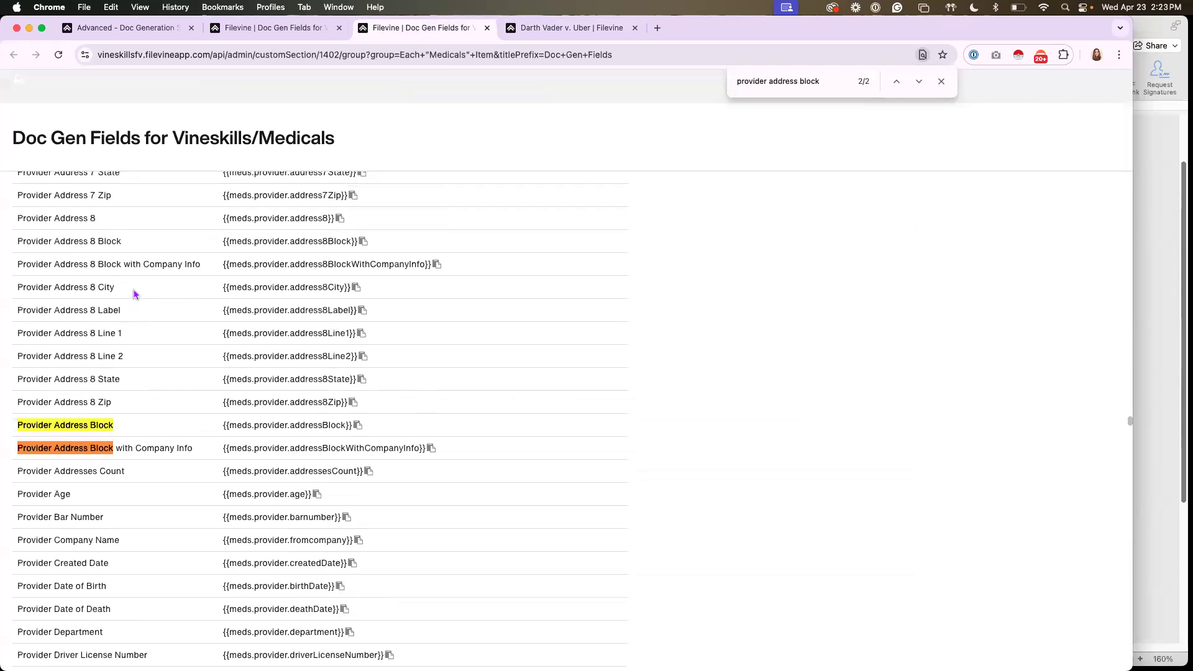
pyautogui.scroll(1, 135, 294)
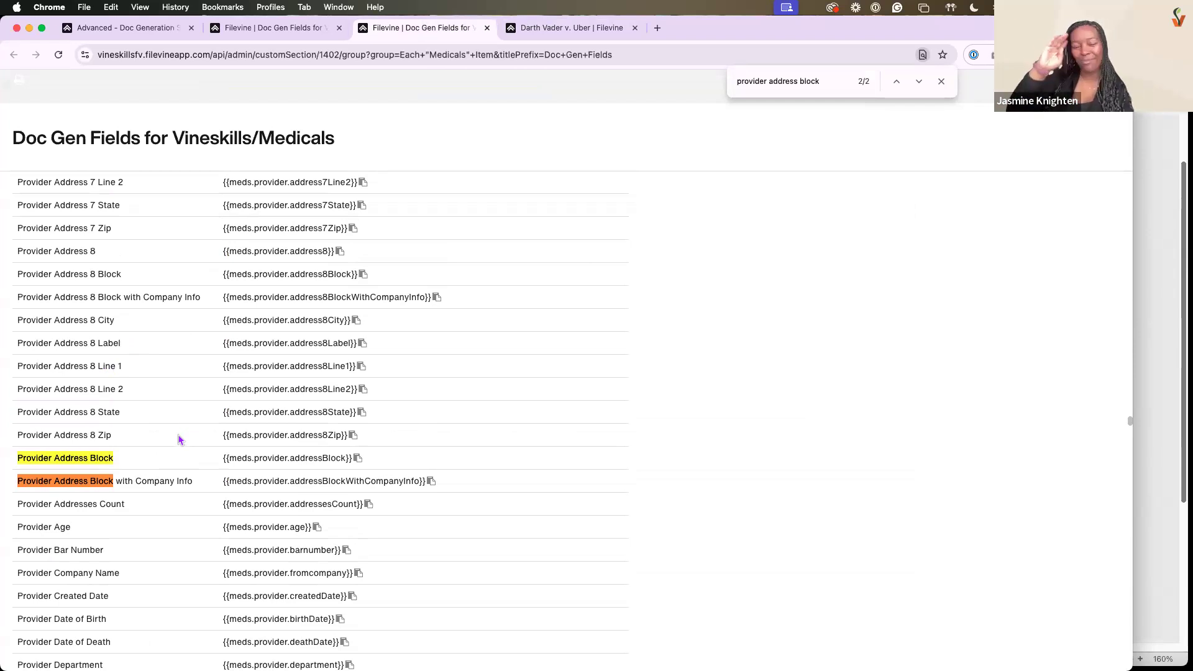
# Open the Types & Labels settings in Contacts Setup and review the contact types and the phone, address and email labels
pyautogui.click(155, 28)
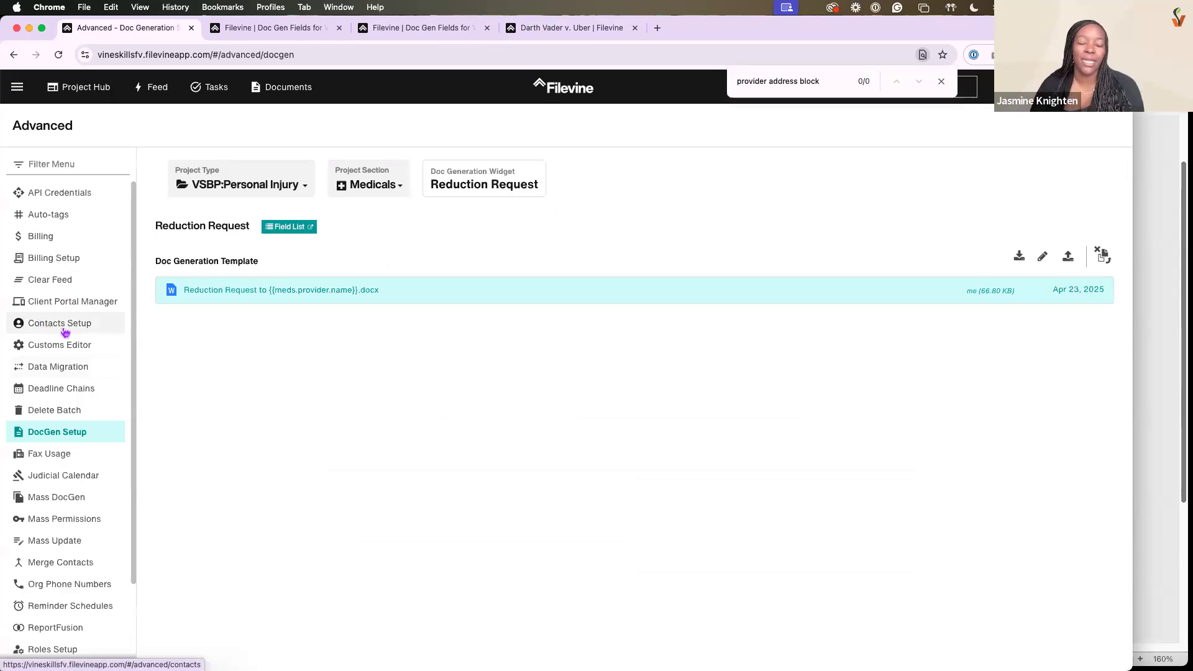
pyautogui.click(34, 331)
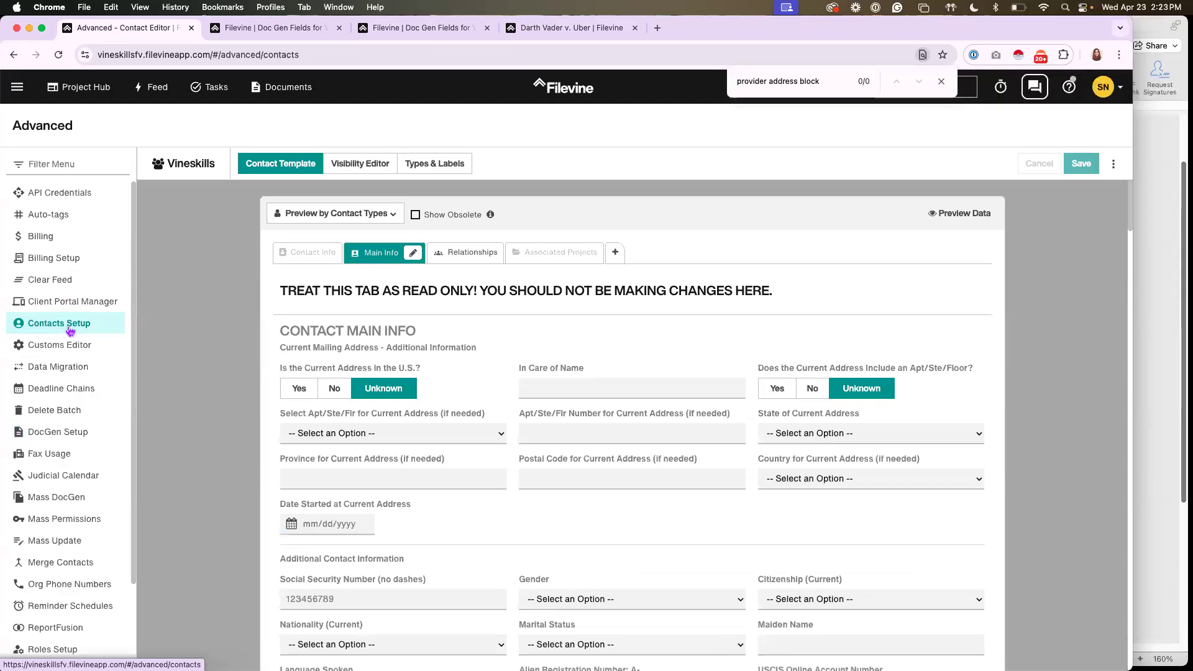
pyautogui.click(448, 165)
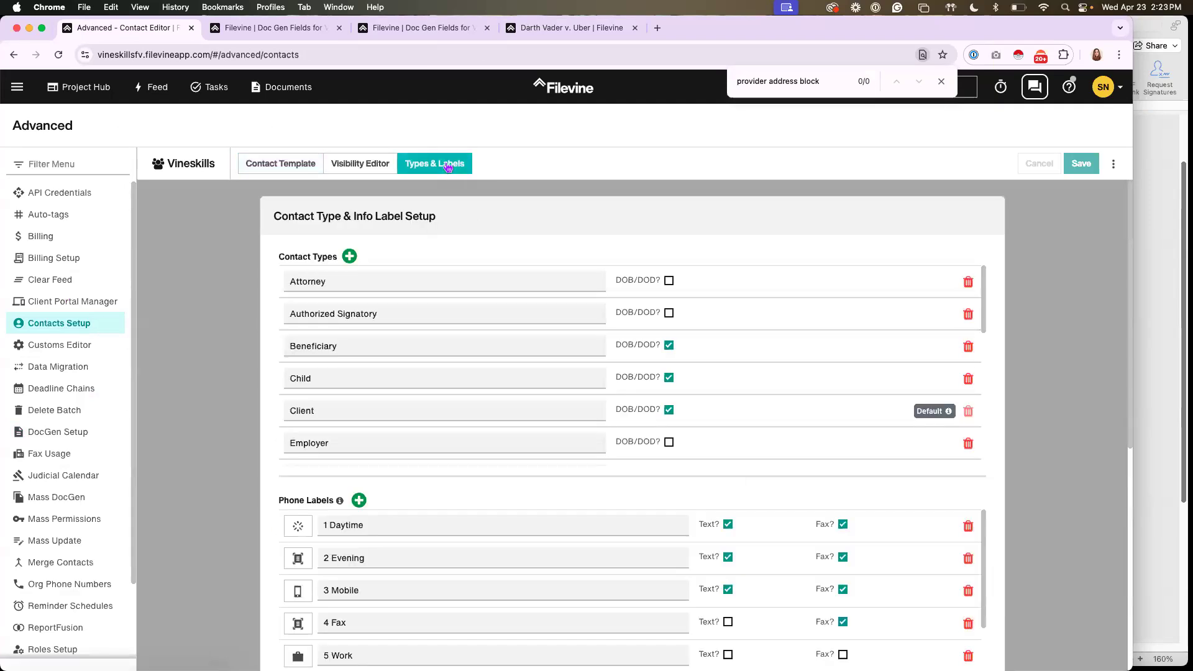
pyautogui.scroll(-3, 367, 242)
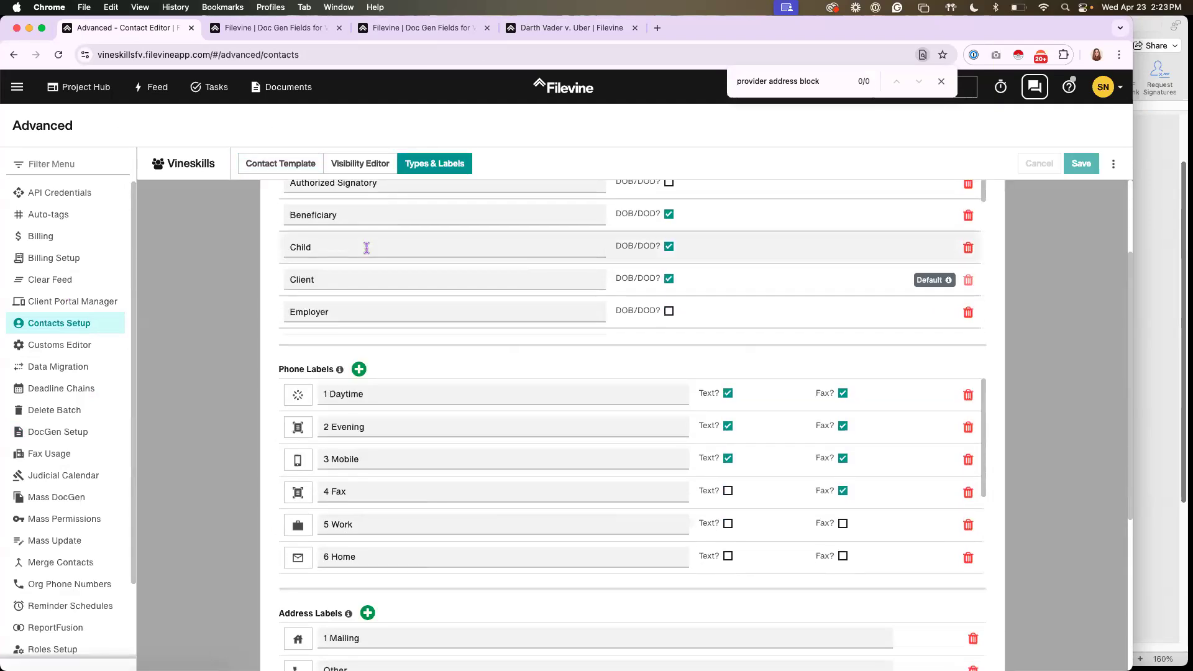
pyautogui.scroll(2, 367, 248)
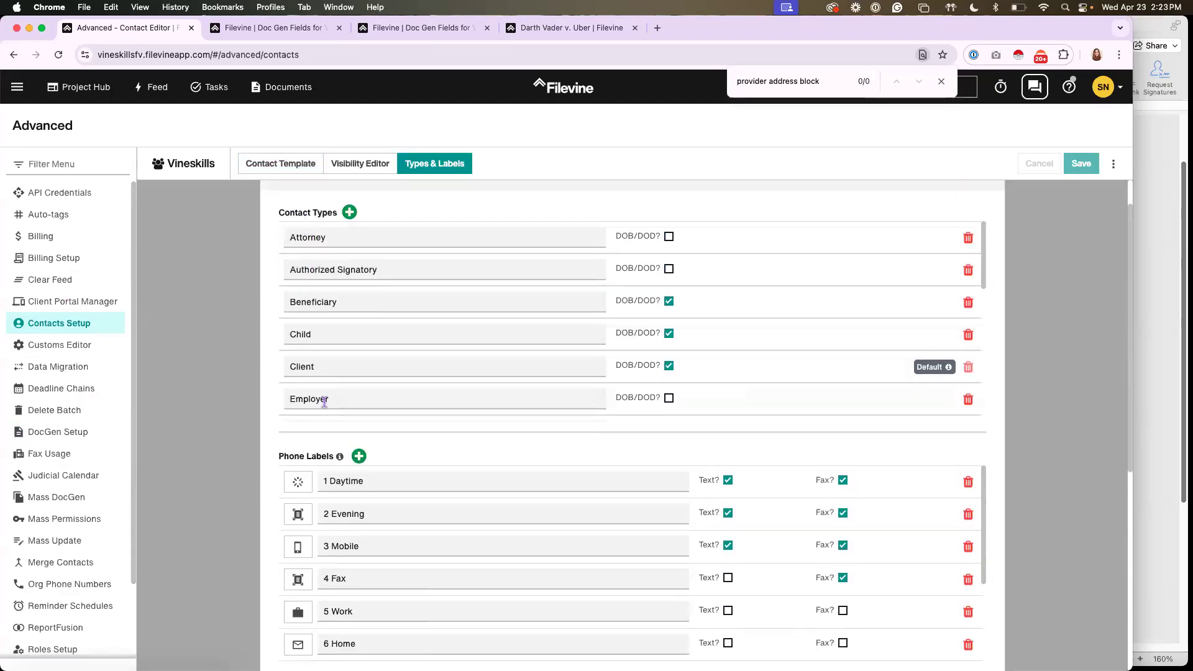
pyautogui.scroll(-8, 323, 401)
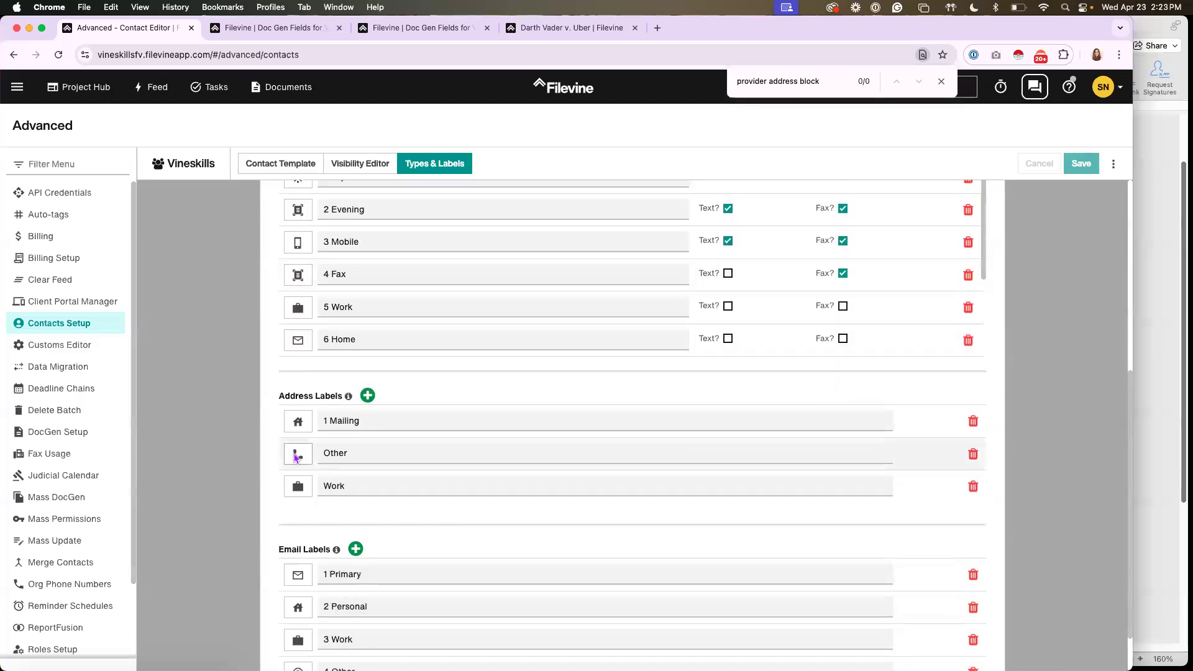
pyautogui.scroll(-1, 297, 458)
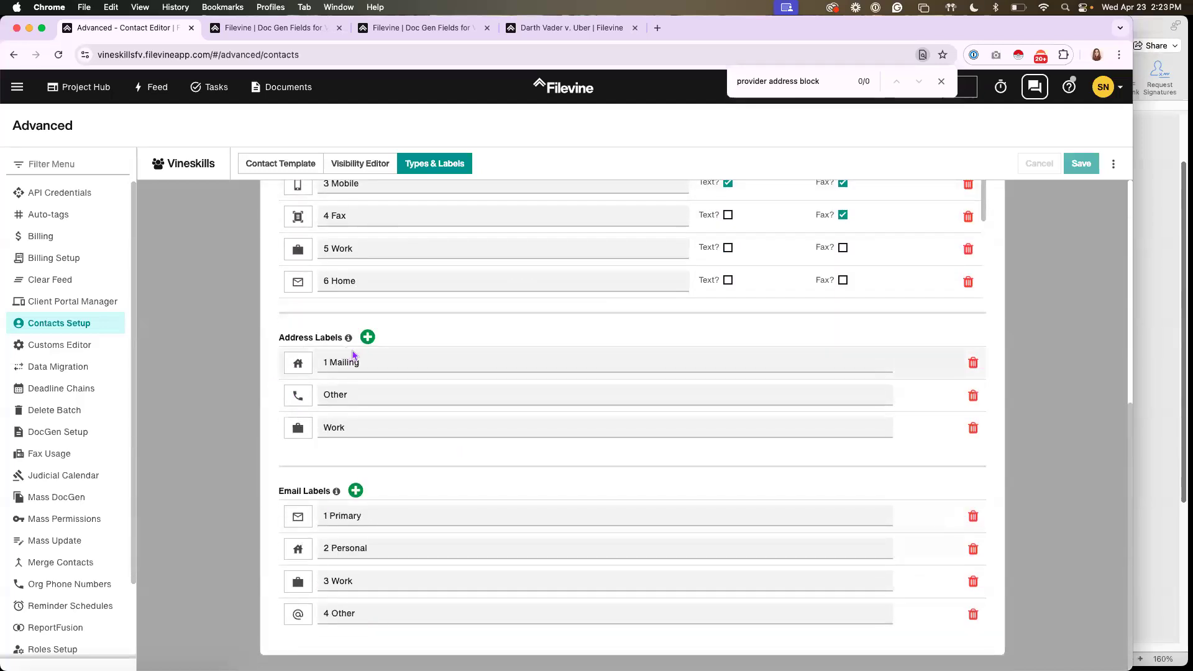
pyautogui.scroll(6, 352, 354)
# Discard the unsaved changes on the client's contact card and return to the Medicals field list
pyautogui.click(556, 28)
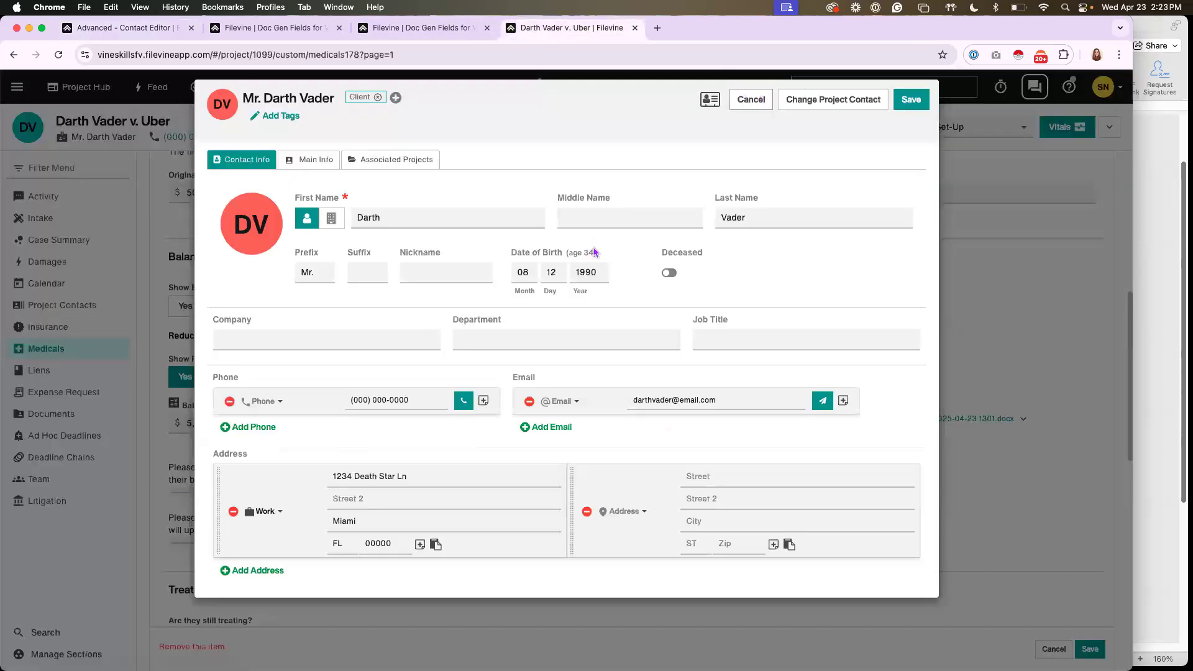
pyautogui.press('Escape')
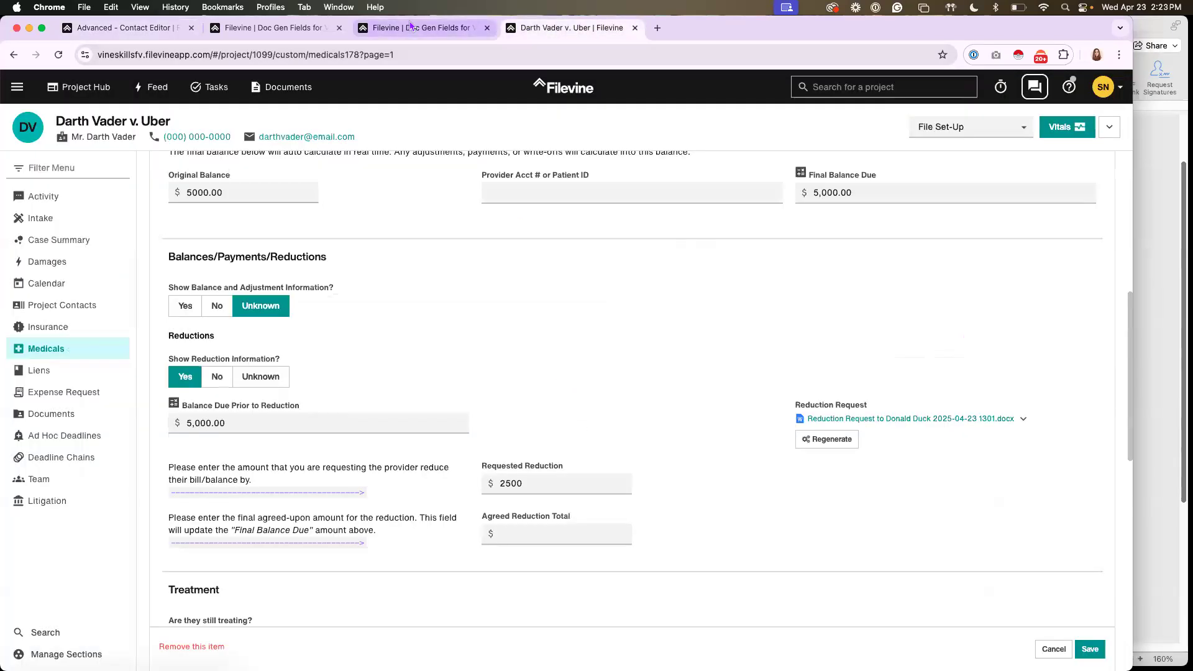
pyautogui.click(410, 27)
# Check the client name merge code in the Word letter, and search the Medicals field list for "client birth"
pyautogui.click(1145, 203)
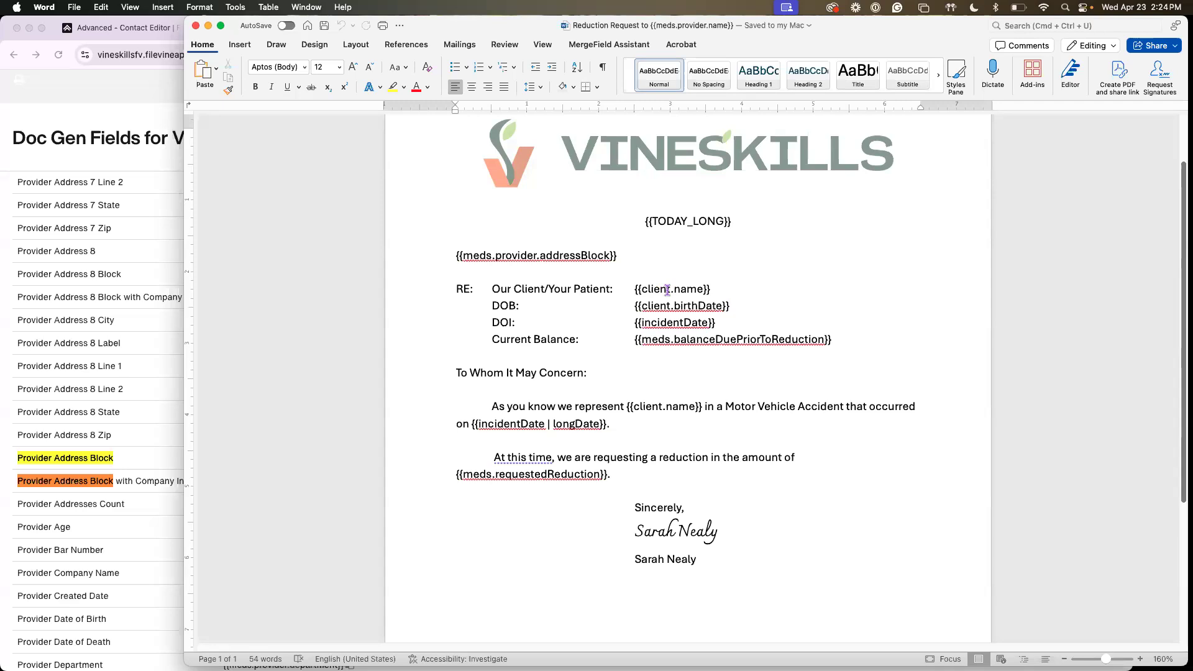
pyautogui.click(721, 293)
pyautogui.click(116, 340)
pyautogui.moveTo(832, 80); pyautogui.dragTo(739, 74)
pyautogui.write('client birth')
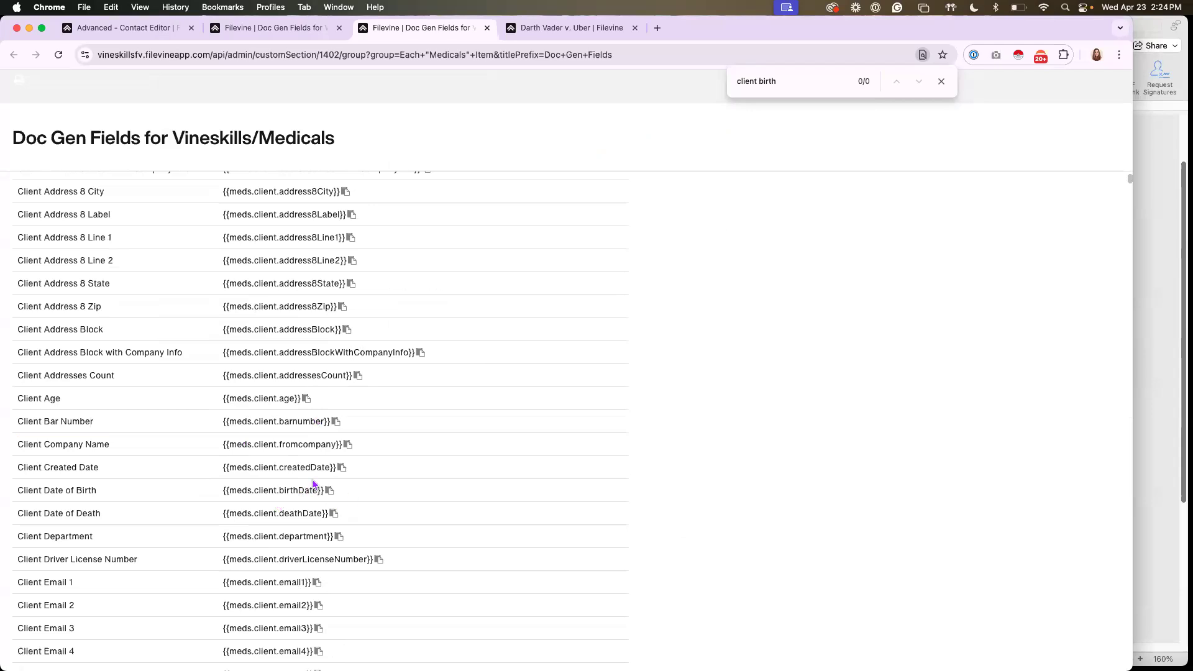
# Switch to the Word letter, widen its window, and add the sample date 4/23/25 after the DOI merge field
pyautogui.click(1146, 225)
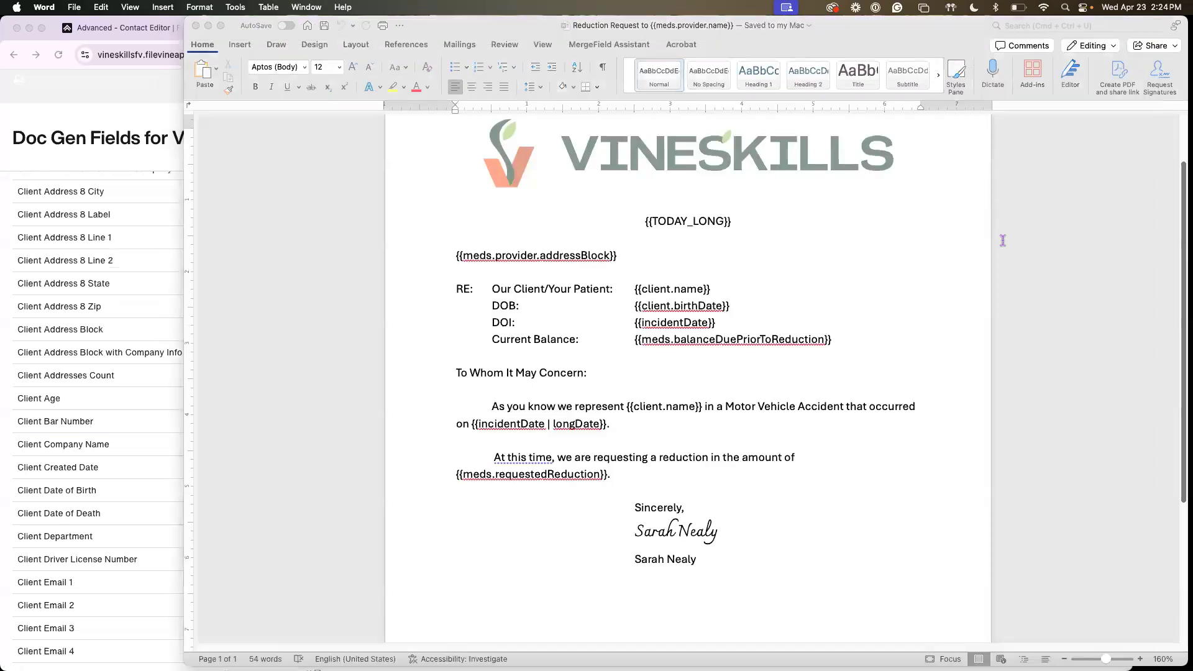
pyautogui.moveTo(184, 278); pyautogui.dragTo(108, 266)
pyautogui.click(699, 324)
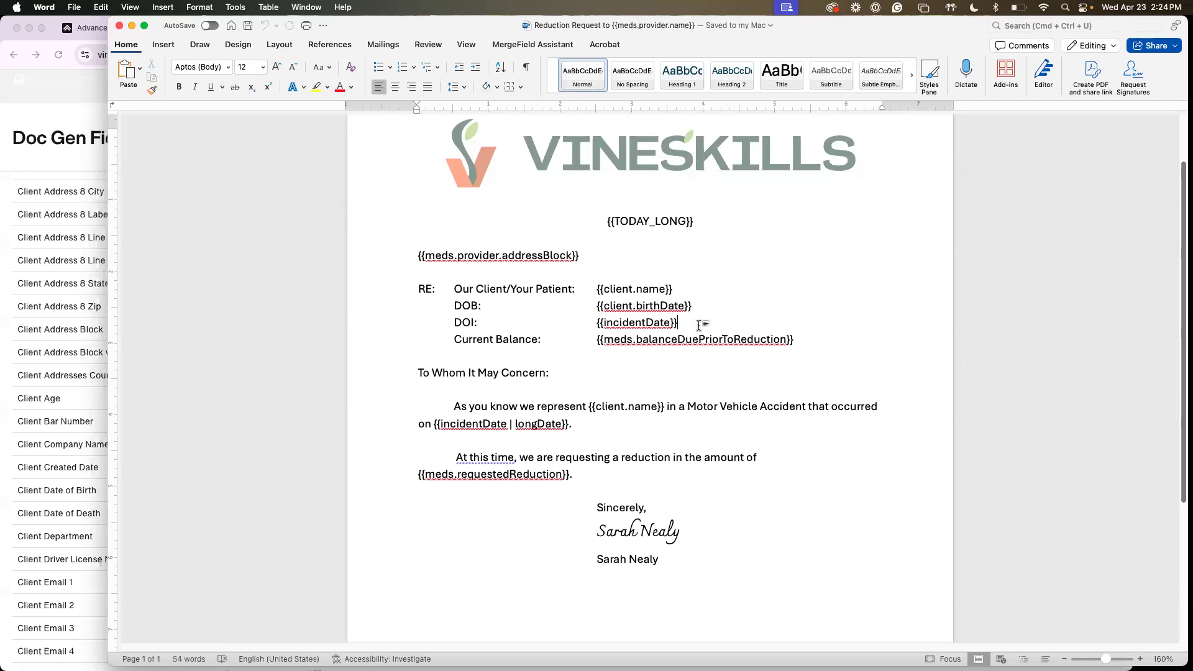
pyautogui.write('4/23/25')
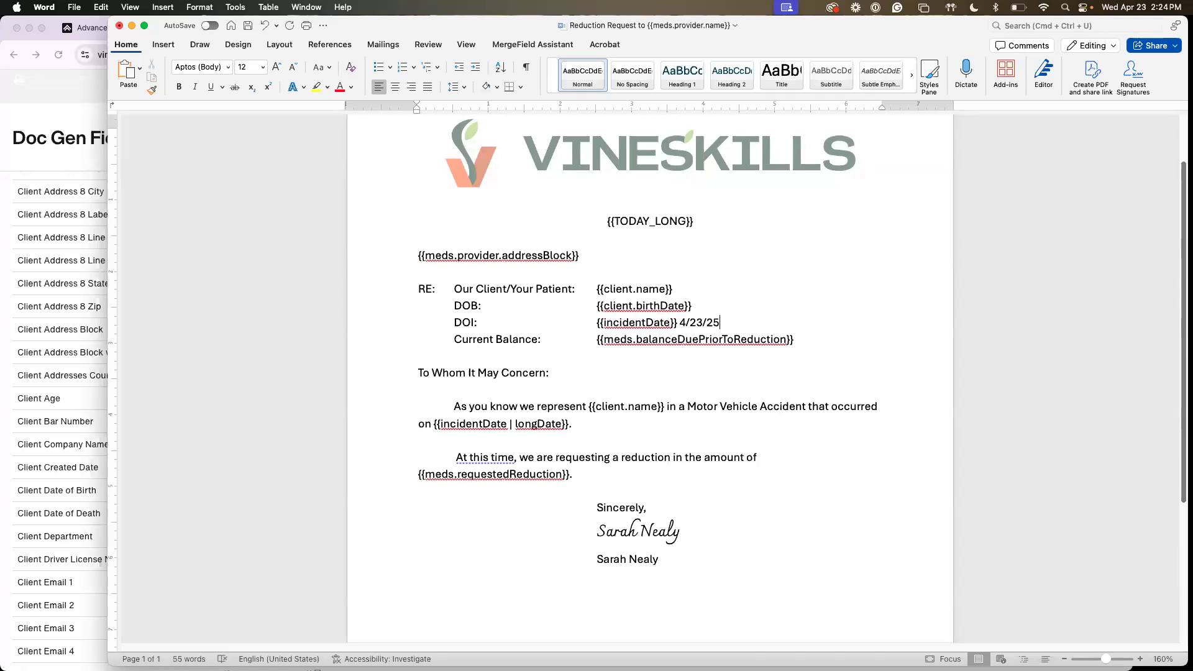
# Remove the sample date and add the "| longDate" filter to the incidentDate merge field on the DOI line
pyautogui.press('BackSpace')
pyautogui.press('BackSpace')
pyautogui.press('BackSpace')
pyautogui.press('BackSpace')
pyautogui.press('BackSpace')
pyautogui.press('BackSpace')
pyautogui.press('BackSpace')
pyautogui.press('BackSpace')
pyautogui.write('| longDate')
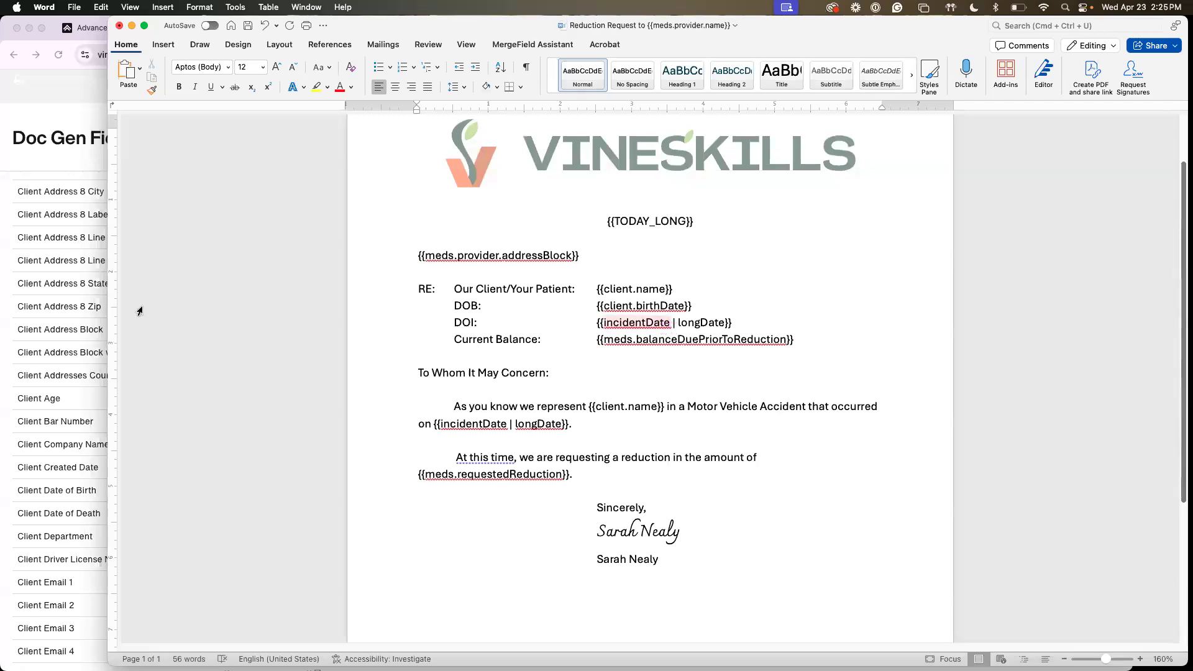
# Switch to the Medicals field list in Chrome, search for "bool", and review the date and string modifiers under Filter Examples
pyautogui.click(38, 308)
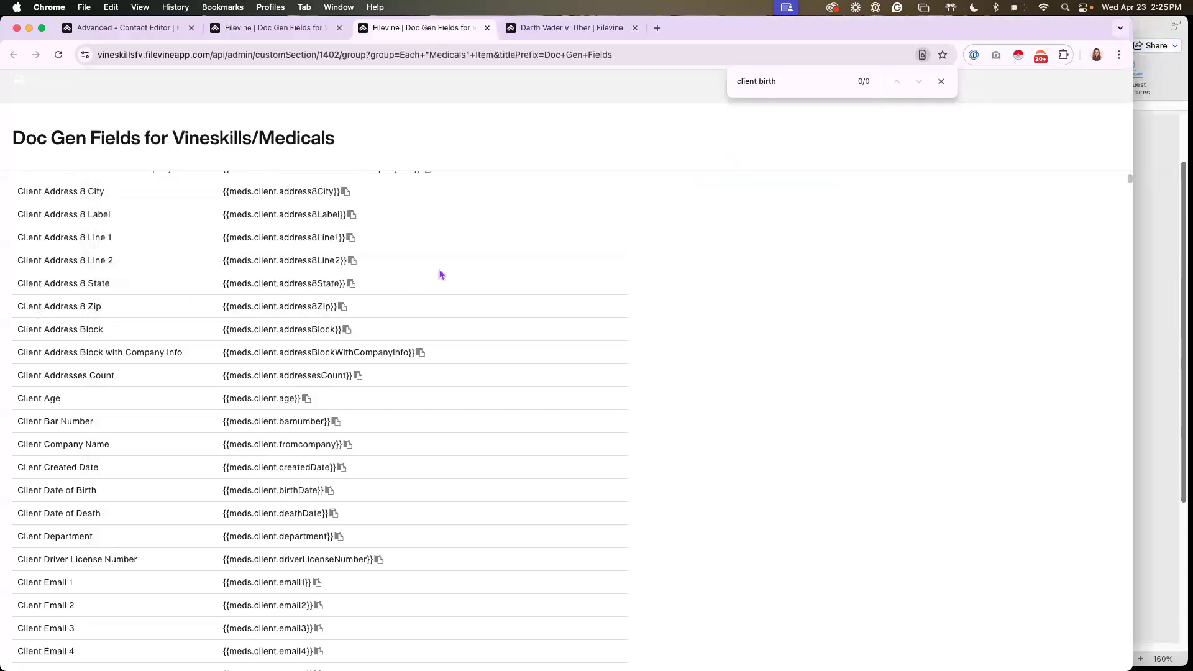
pyautogui.moveTo(783, 79); pyautogui.dragTo(739, 74)
pyautogui.write('doo')
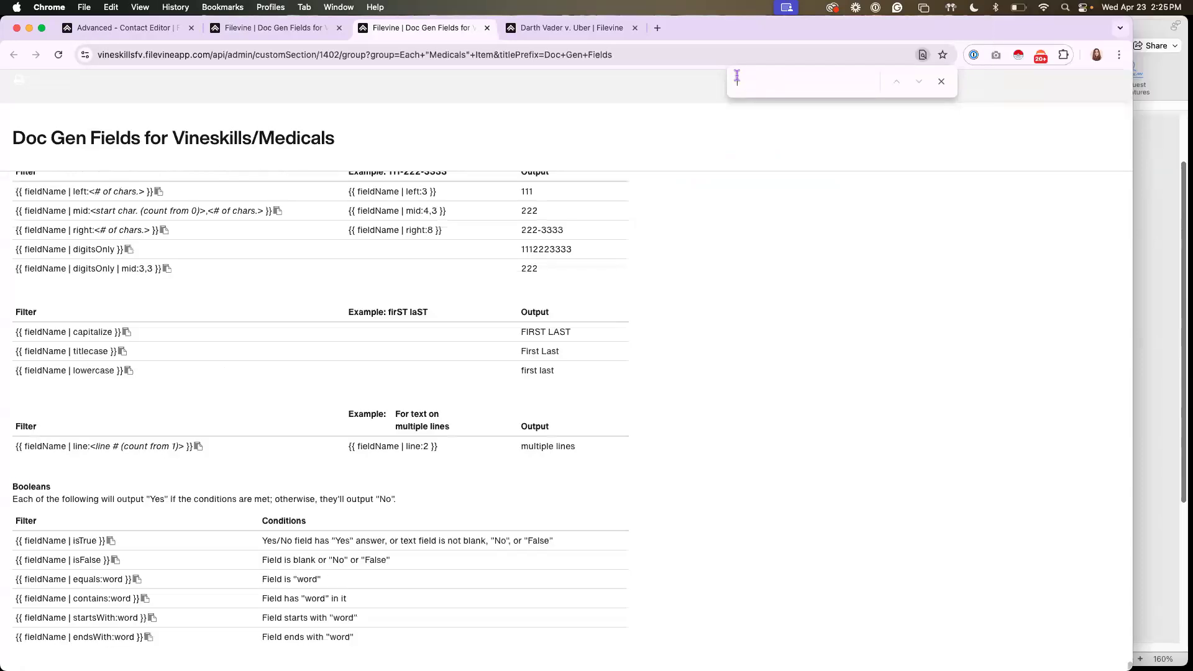
pyautogui.write('l')
pyautogui.scroll(5, 97, 399)
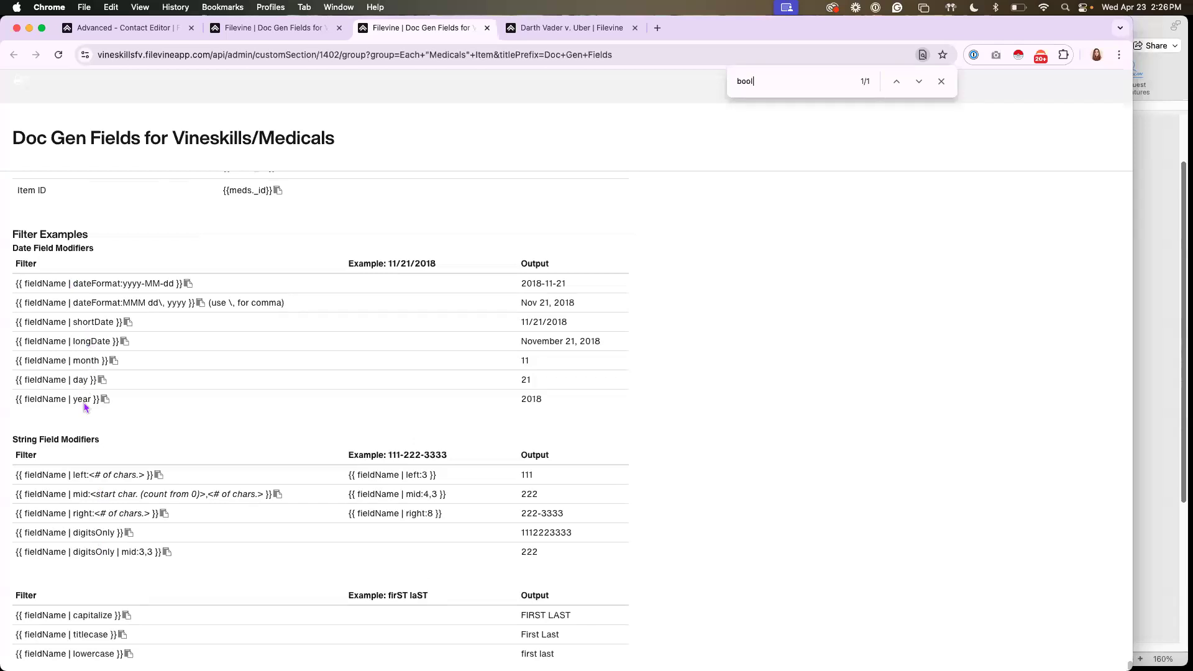
# Review the left:3 string modifier example, and examine the Social Security Number field in the client contact's Main Info
pyautogui.scroll(-3, 85, 407)
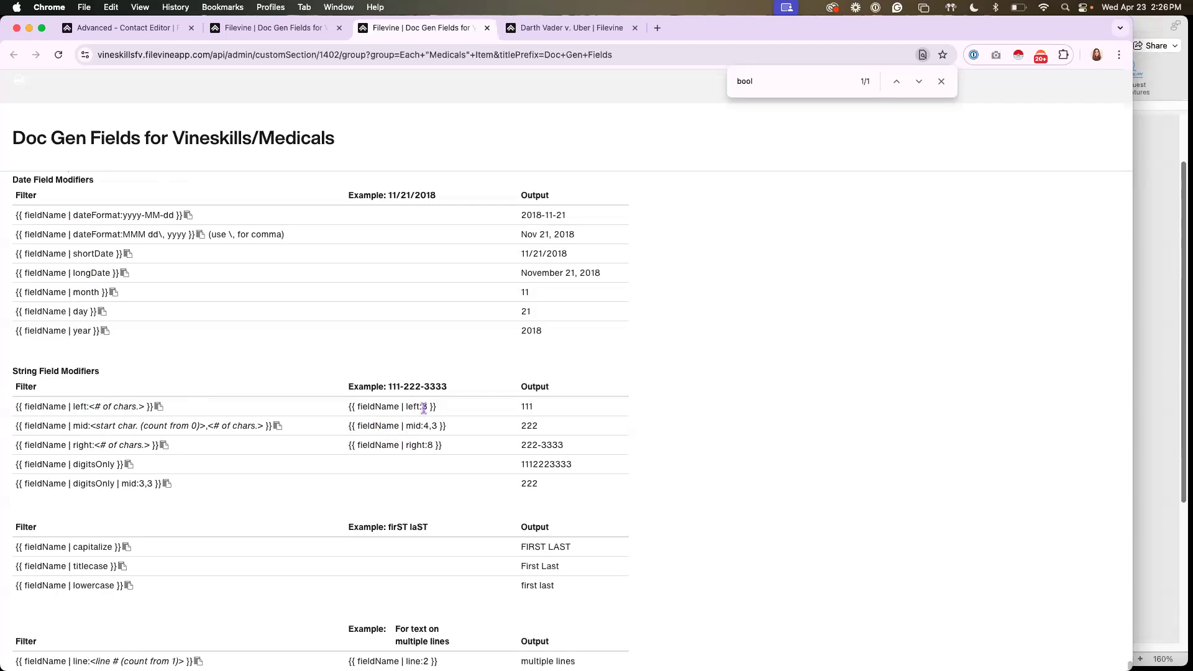
pyautogui.moveTo(404, 407); pyautogui.dragTo(428, 407)
pyautogui.click(535, 31)
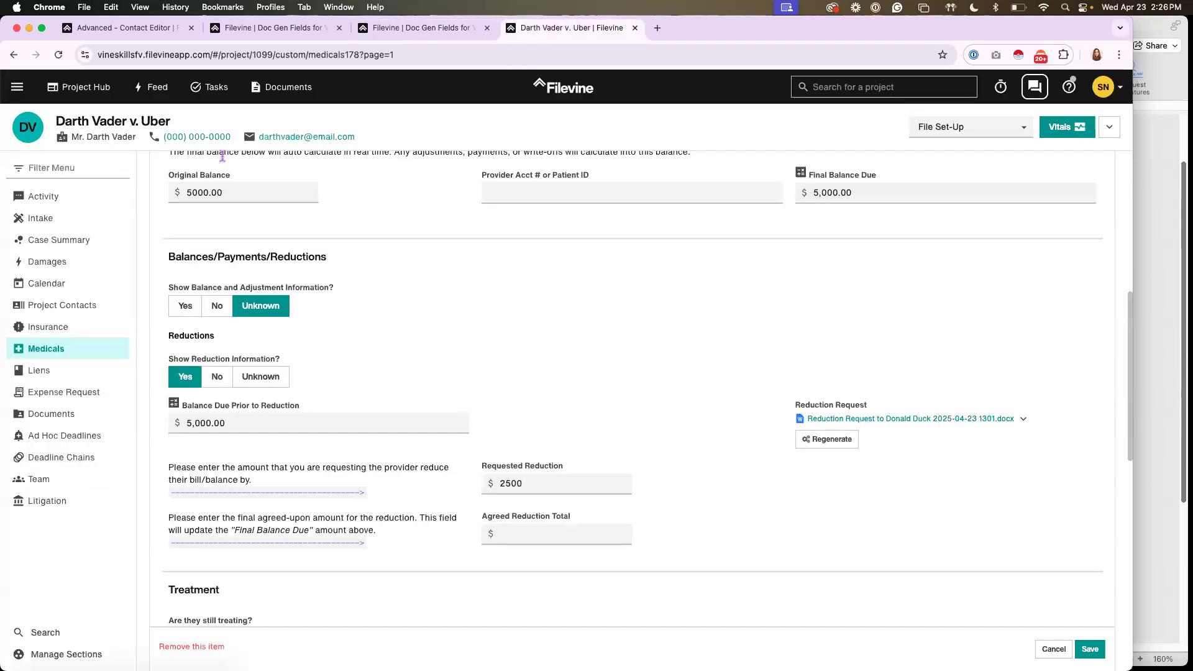
pyautogui.click(102, 140)
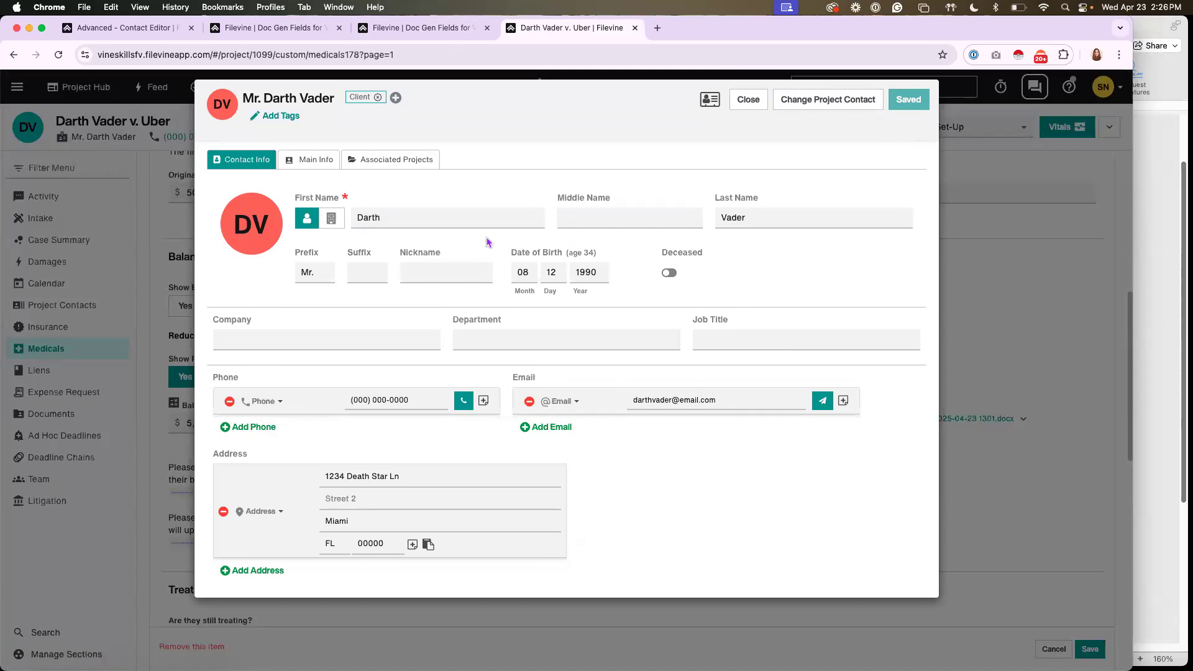
pyautogui.click(308, 166)
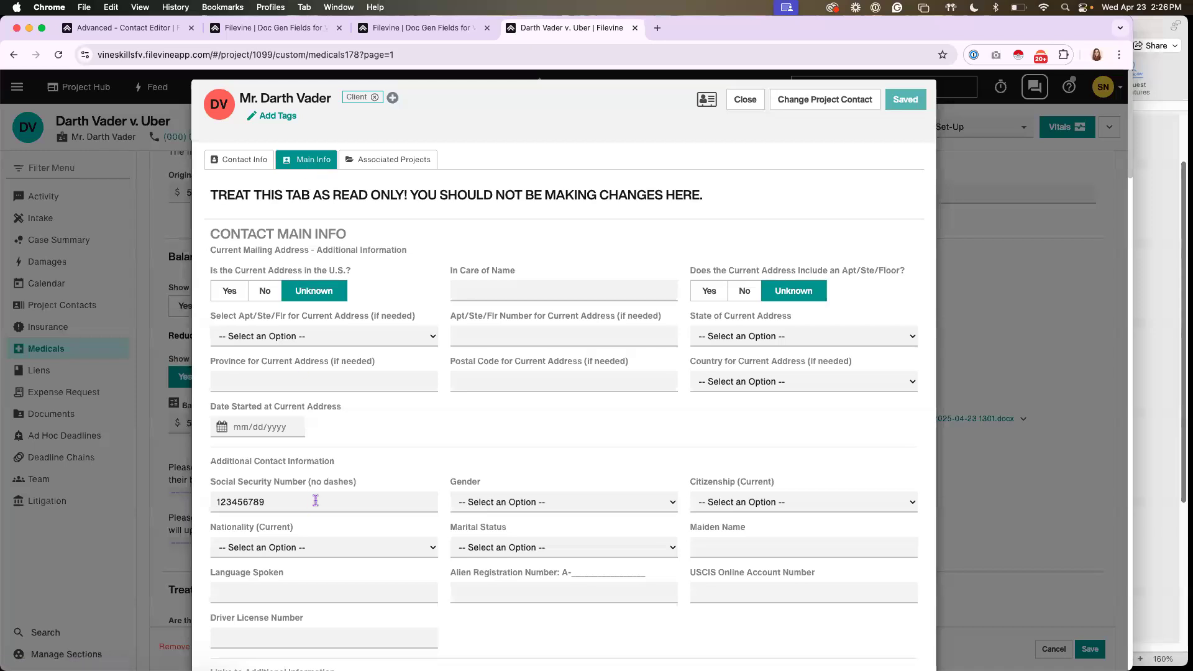
pyautogui.moveTo(369, 484); pyautogui.dragTo(211, 488)
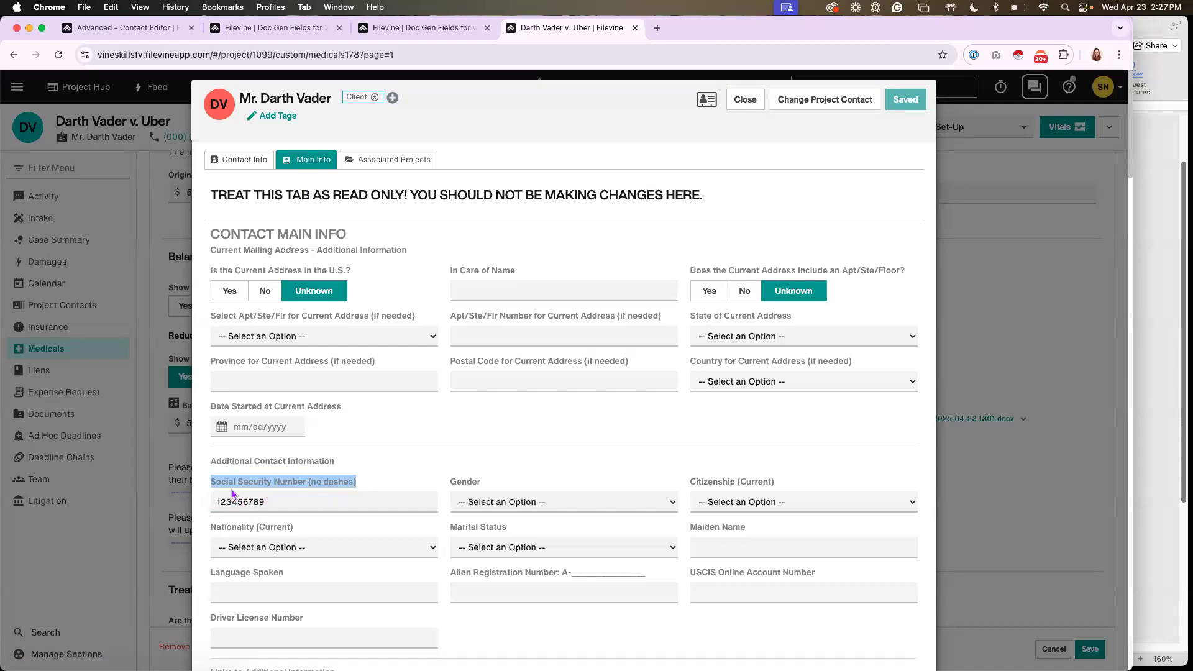
pyautogui.moveTo(265, 502); pyautogui.dragTo(245, 502)
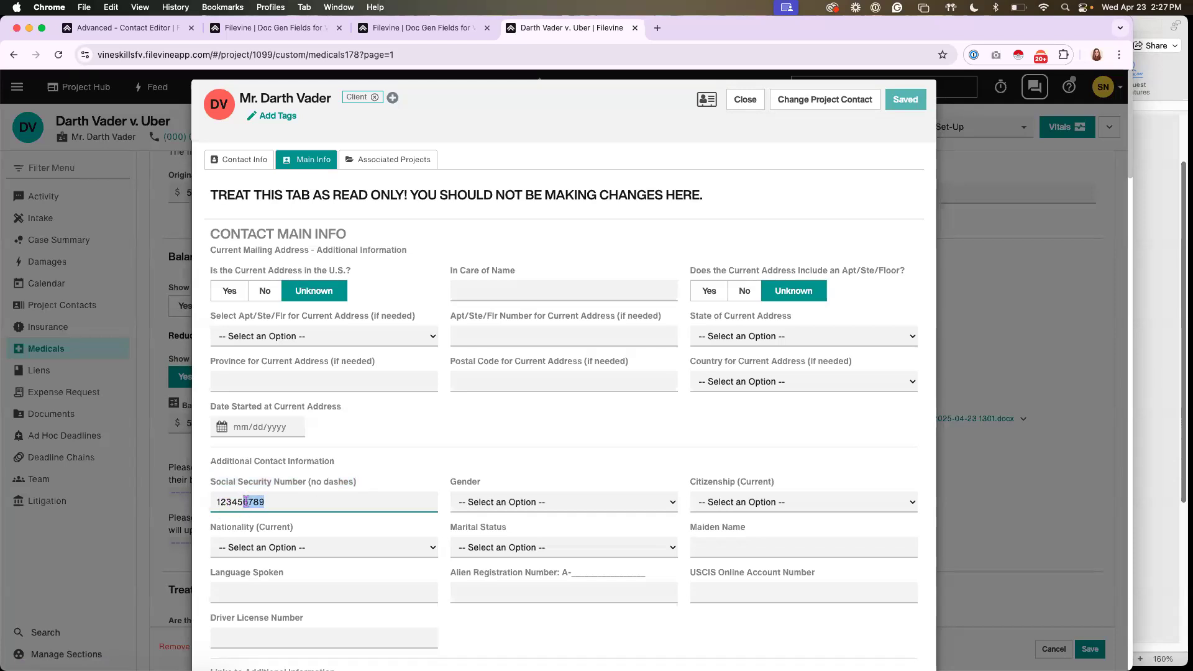
pyautogui.click(742, 102)
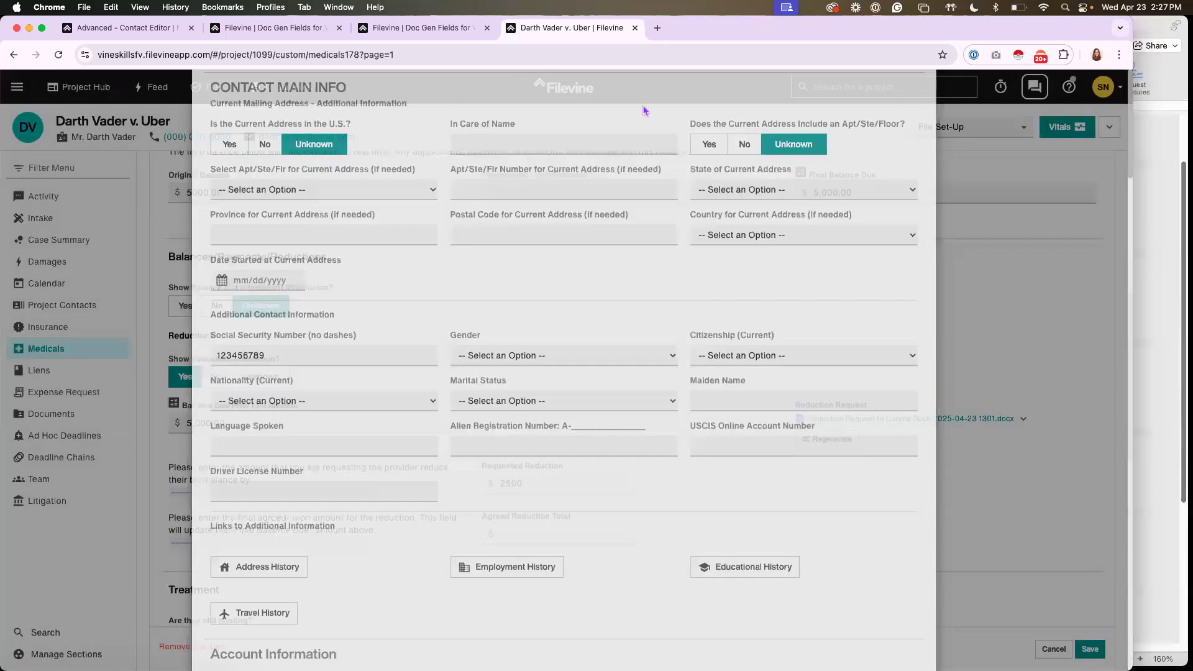
# Copy the "Social Security Number (no dashes)" label from the client's Main Info and search the Medicals field list for it
pyautogui.click(441, 30)
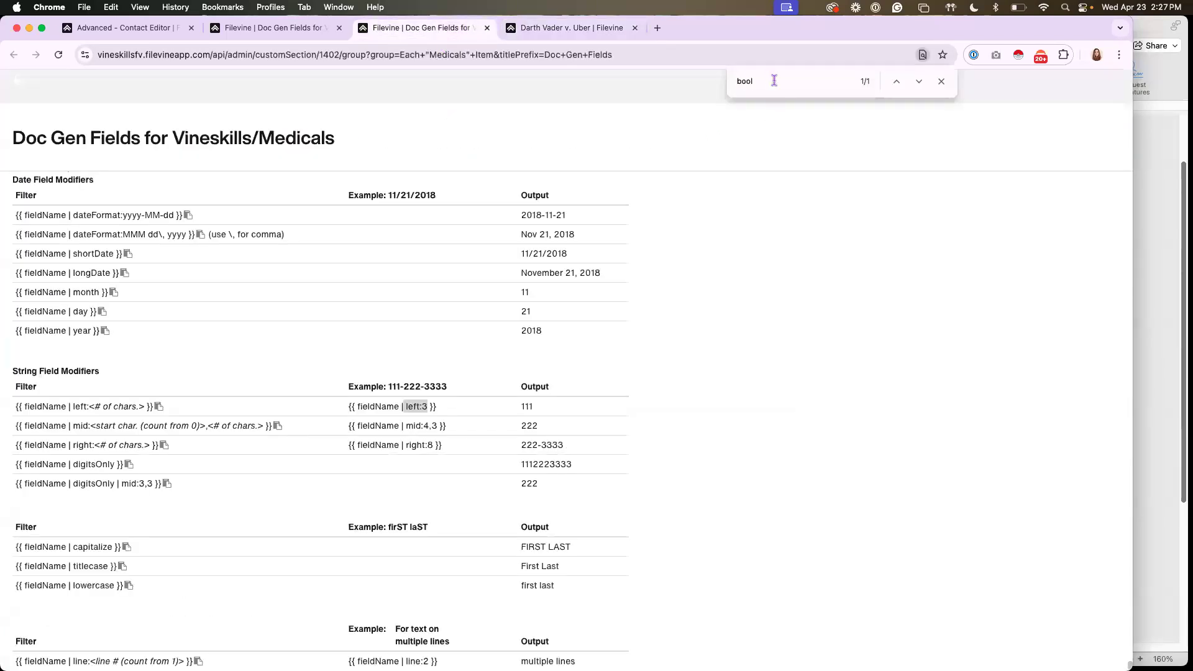
pyautogui.moveTo(771, 81); pyautogui.dragTo(718, 76)
pyautogui.click(599, 28)
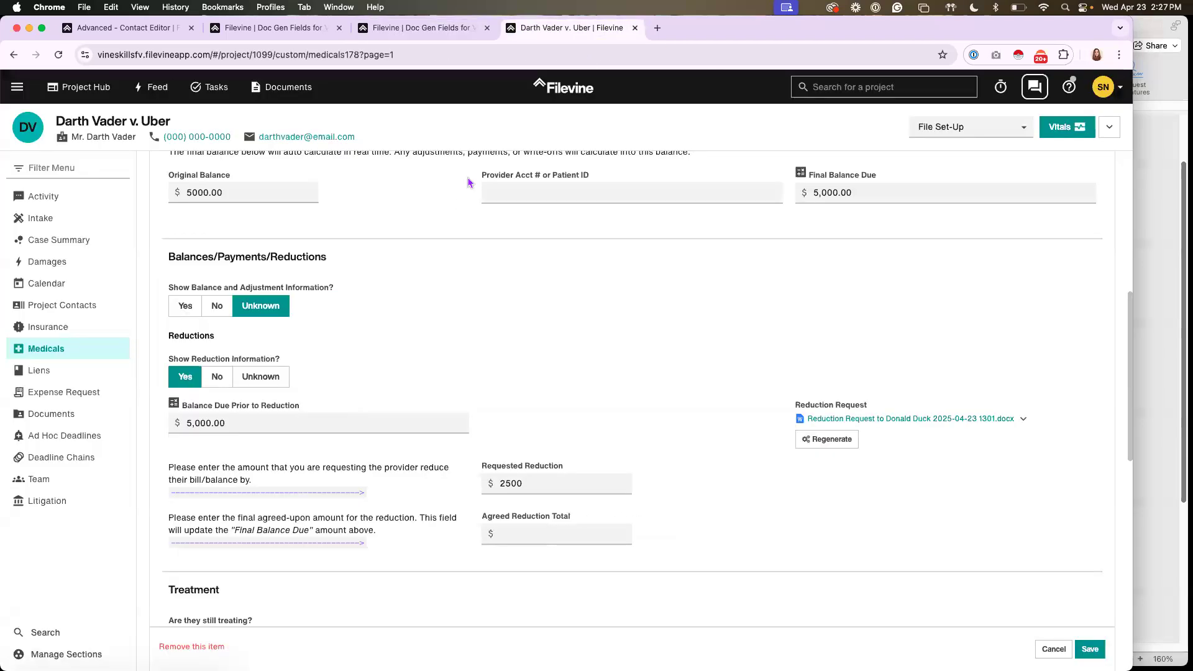
pyautogui.click(123, 145)
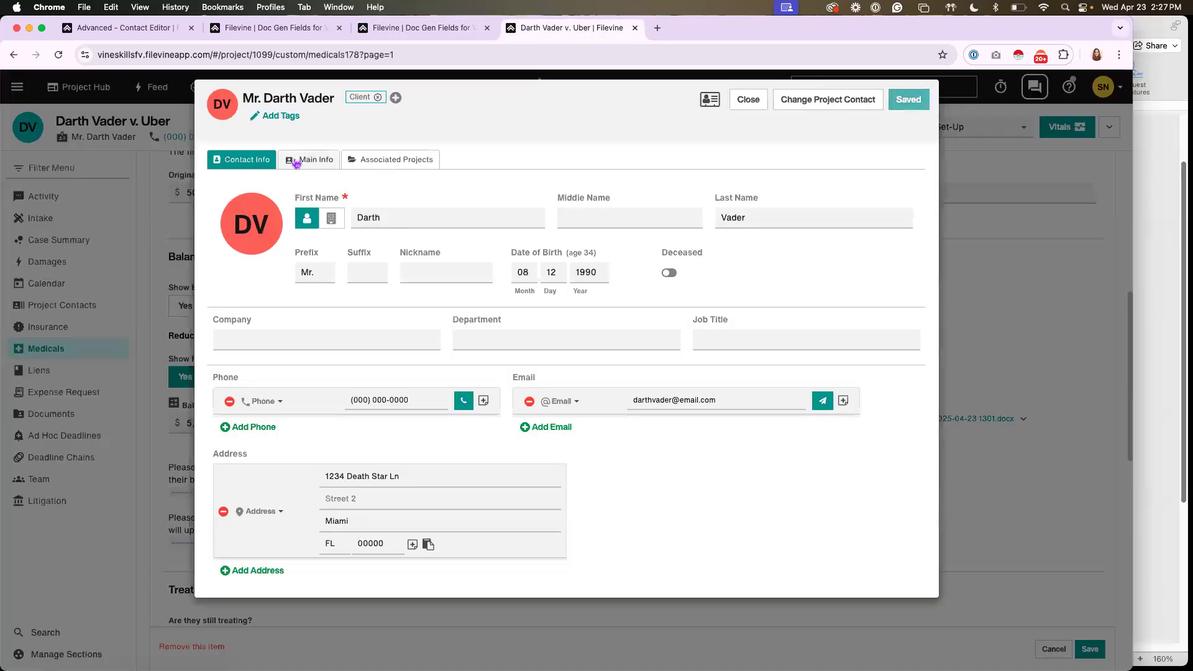
pyautogui.click(289, 160)
pyautogui.moveTo(347, 483); pyautogui.dragTo(211, 485)
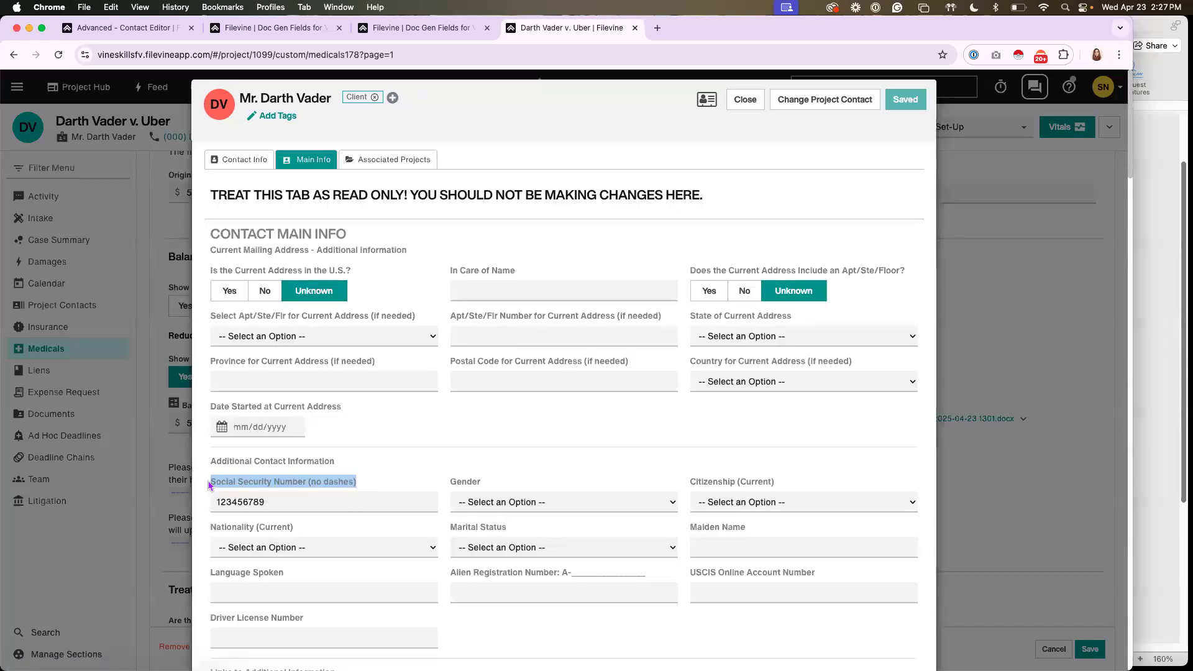
pyautogui.rightClick(239, 496)
pyautogui.click(234, 473)
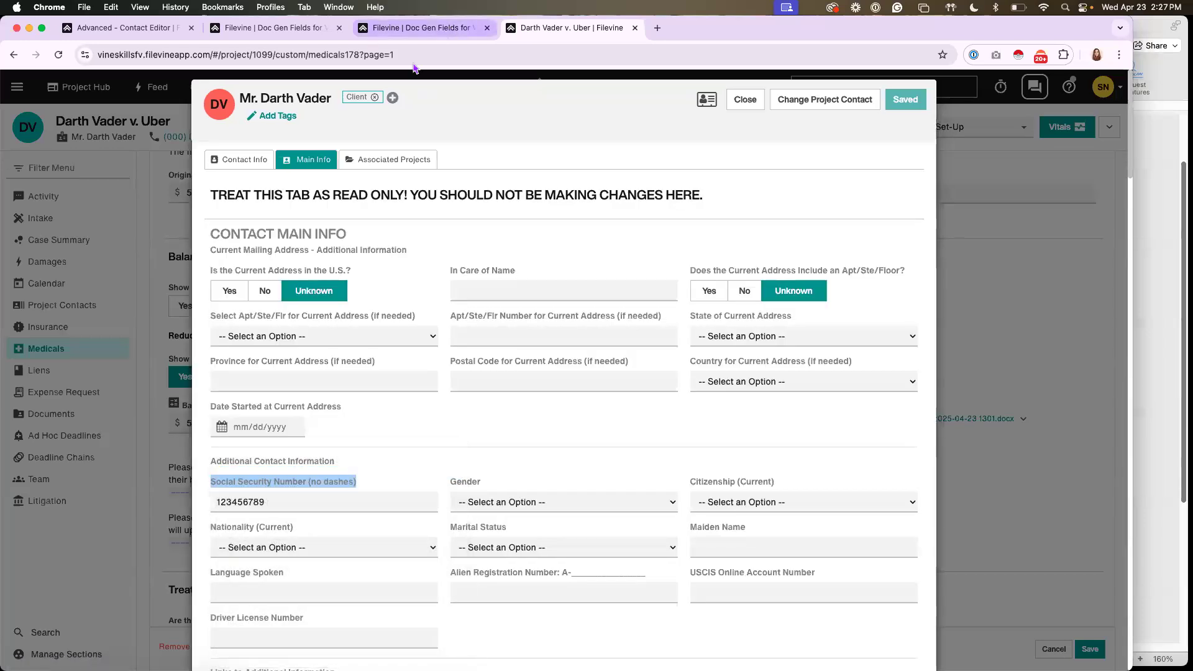
pyautogui.click(423, 28)
pyautogui.press('super+v')
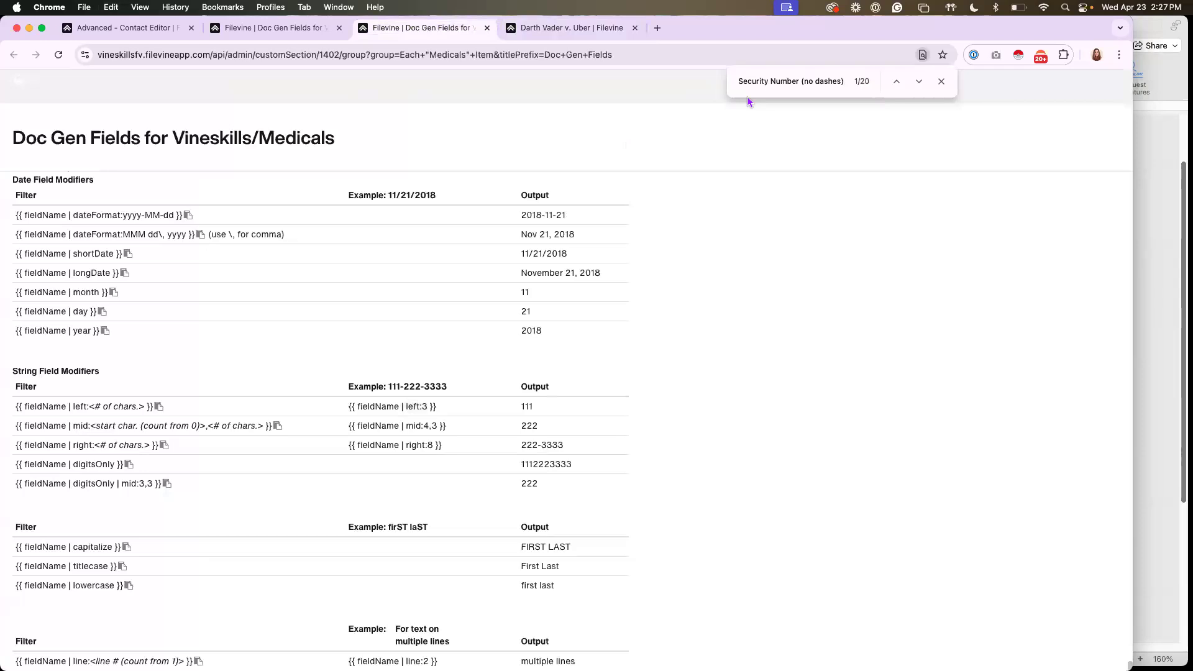
pyautogui.press('Return')
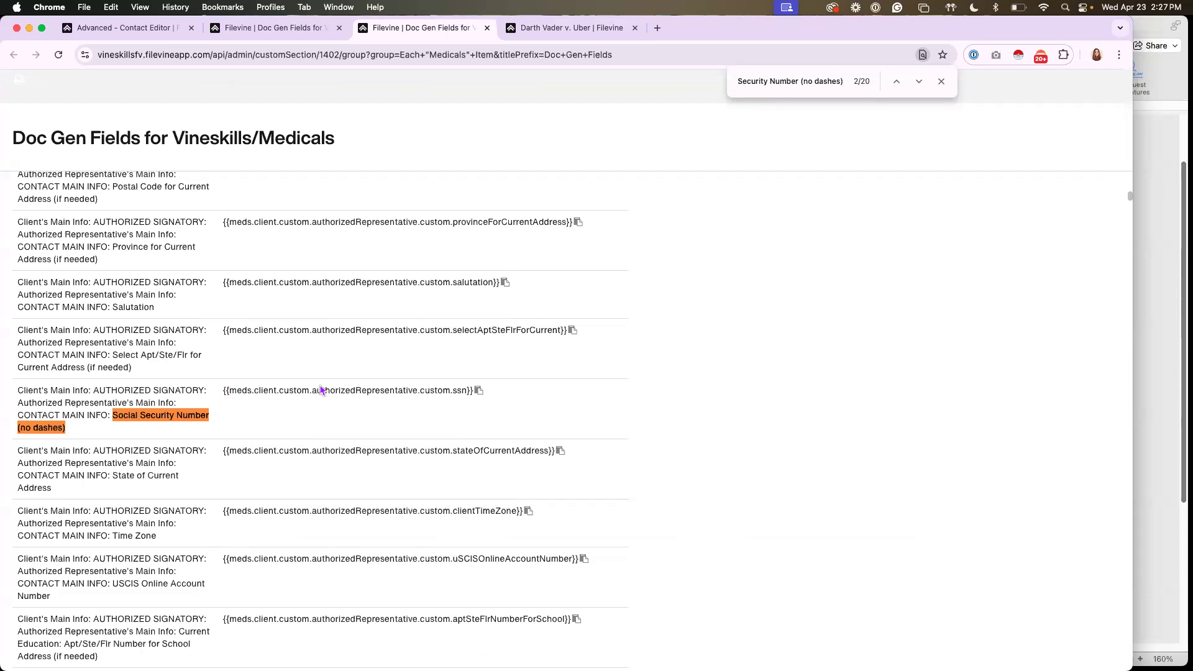
# Go through the Social Security Number matches and locate the client's own code, meds.client.custom.ssn, rather than the representative's or school's
pyautogui.moveTo(417, 392); pyautogui.dragTo(312, 392)
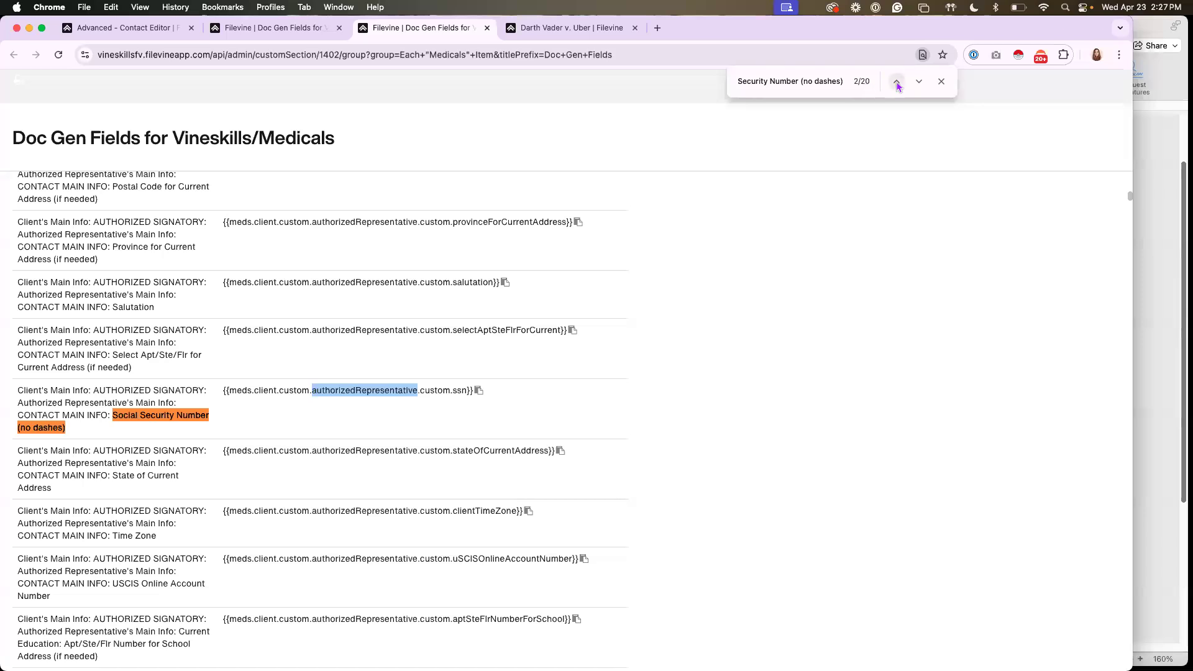
pyautogui.click(919, 82)
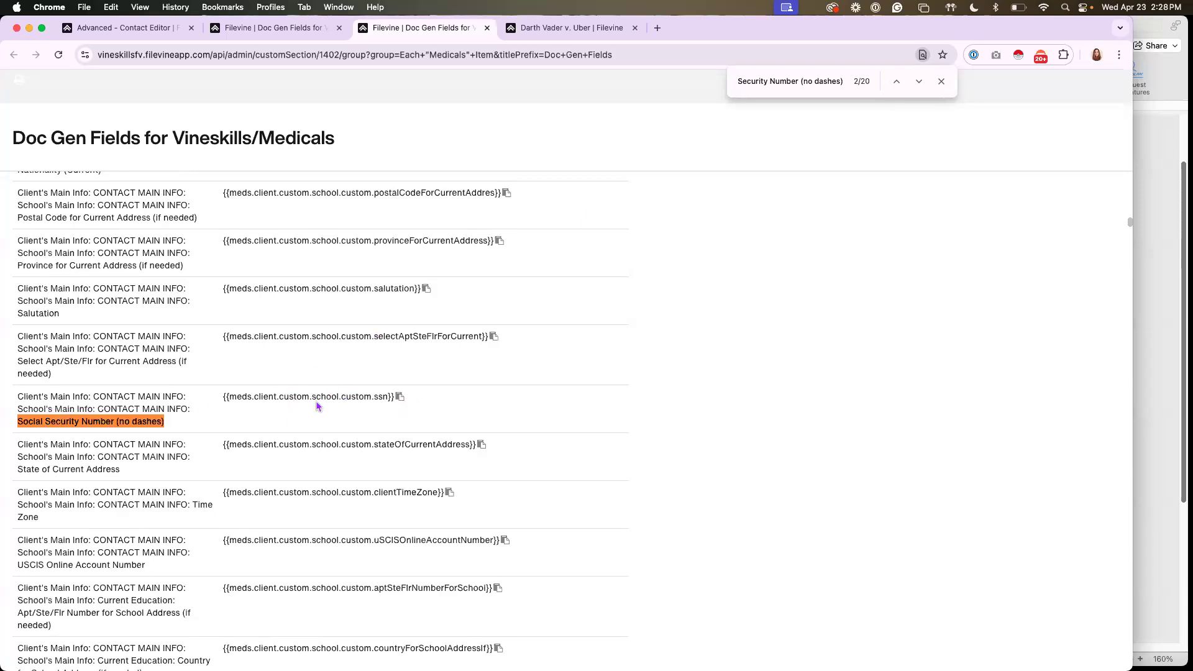
pyautogui.click(919, 83)
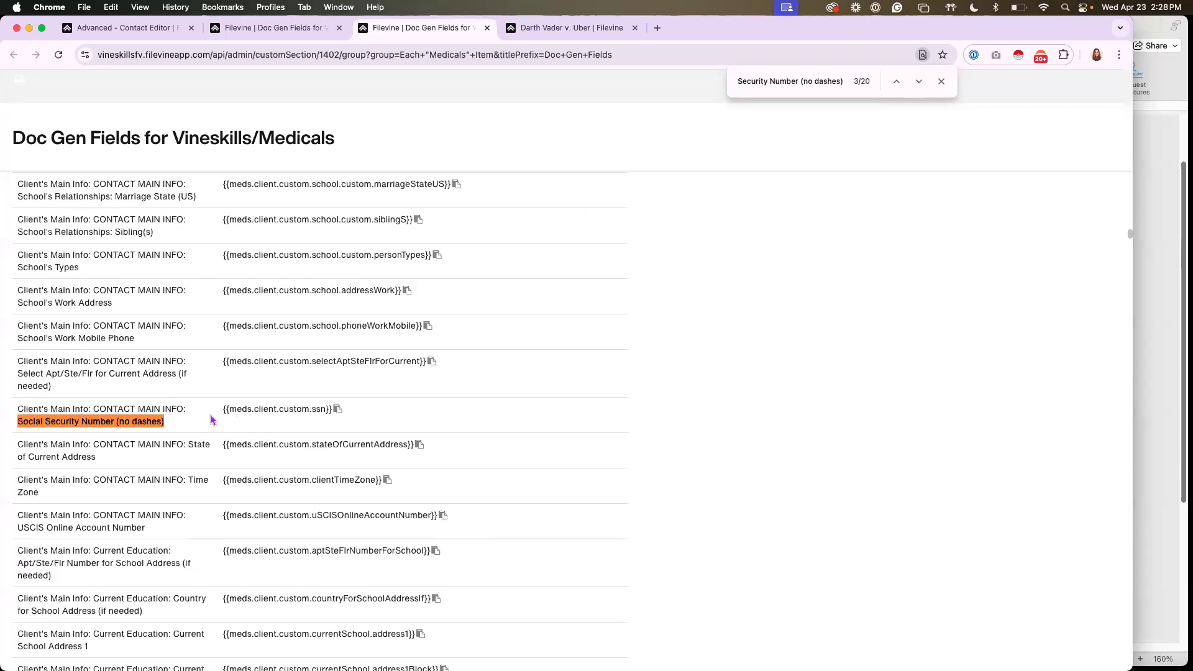
pyautogui.click(918, 81)
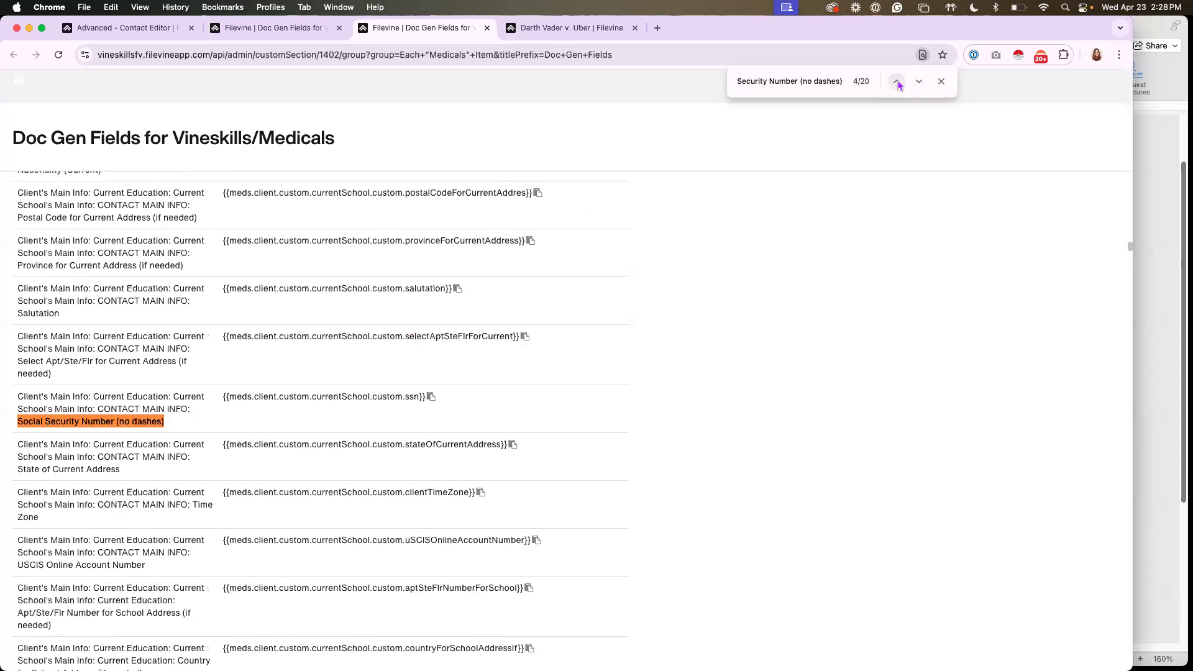
pyautogui.click(896, 82)
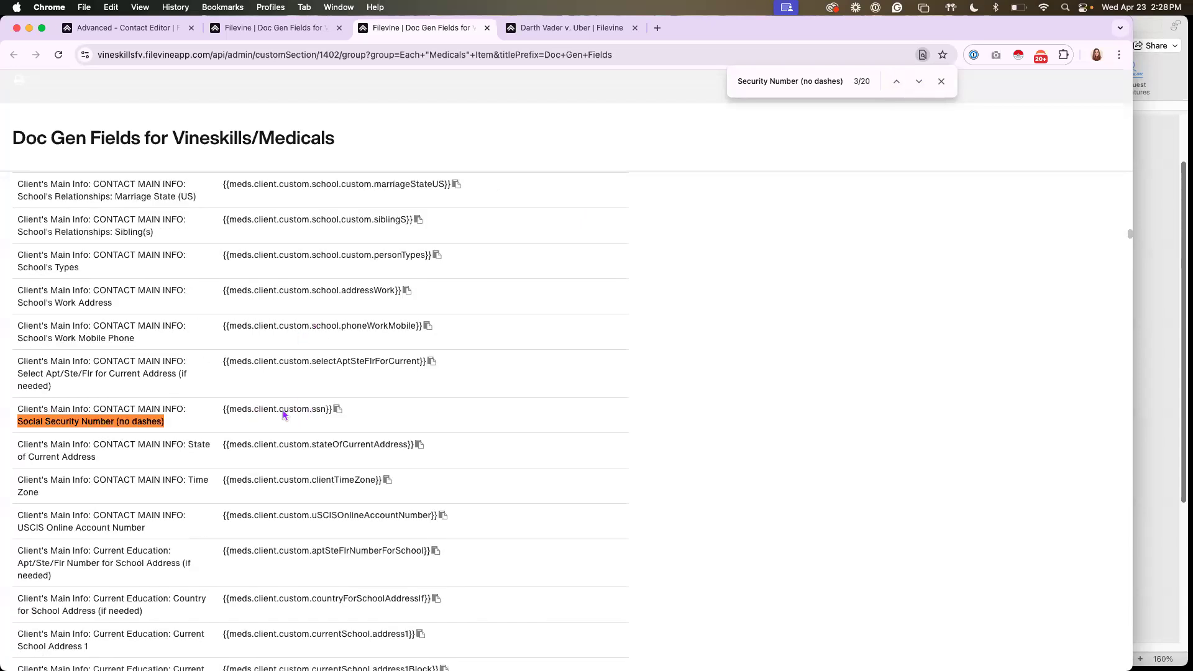
pyautogui.moveTo(254, 408); pyautogui.dragTo(347, 415)
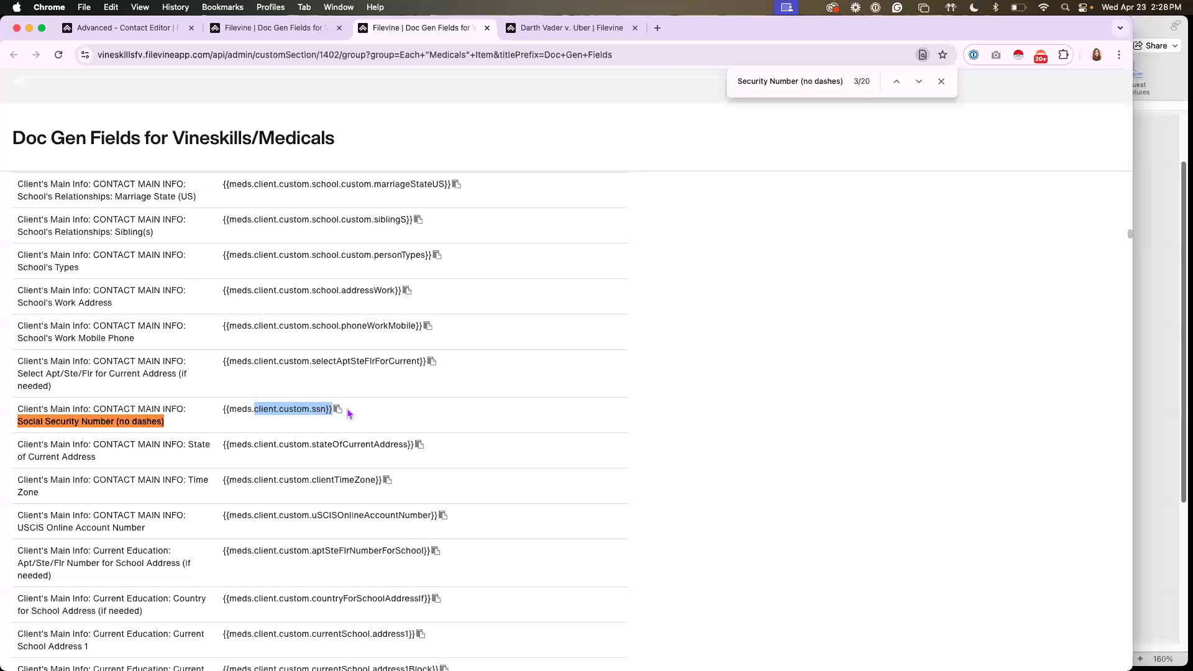
# Switch to the Word letter and add an "SSN:" line below Current Balance with the opening merge code "{{client.custom.ssn"
pyautogui.click(1141, 195)
pyautogui.click(806, 340)
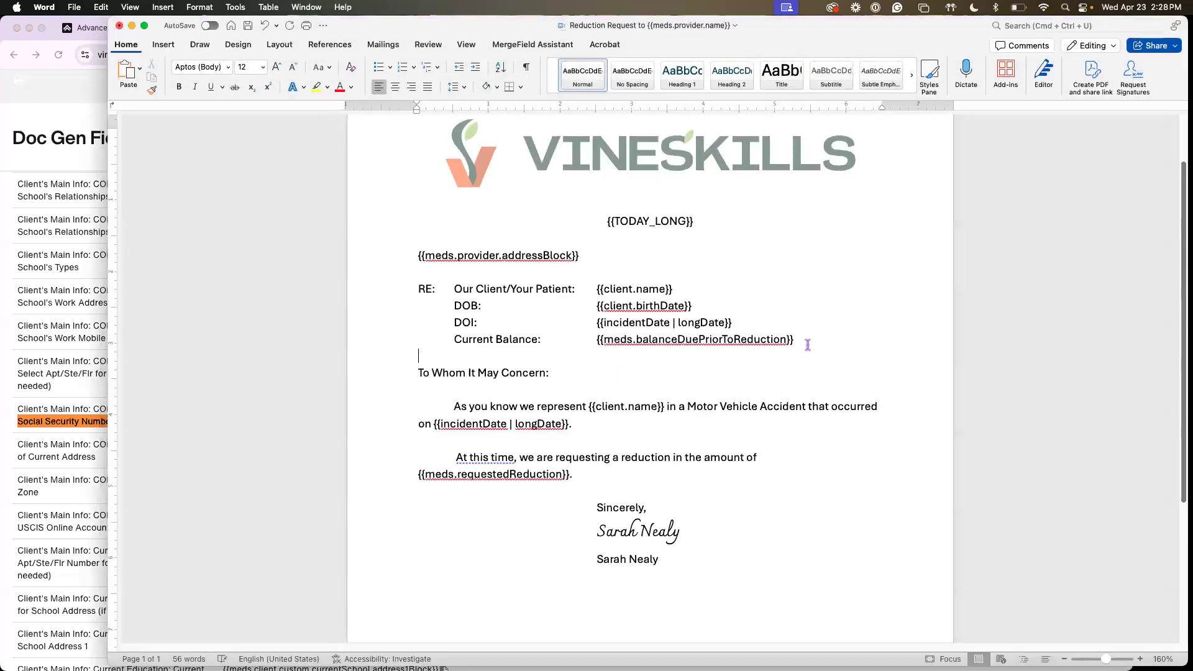
pyautogui.press('Return')
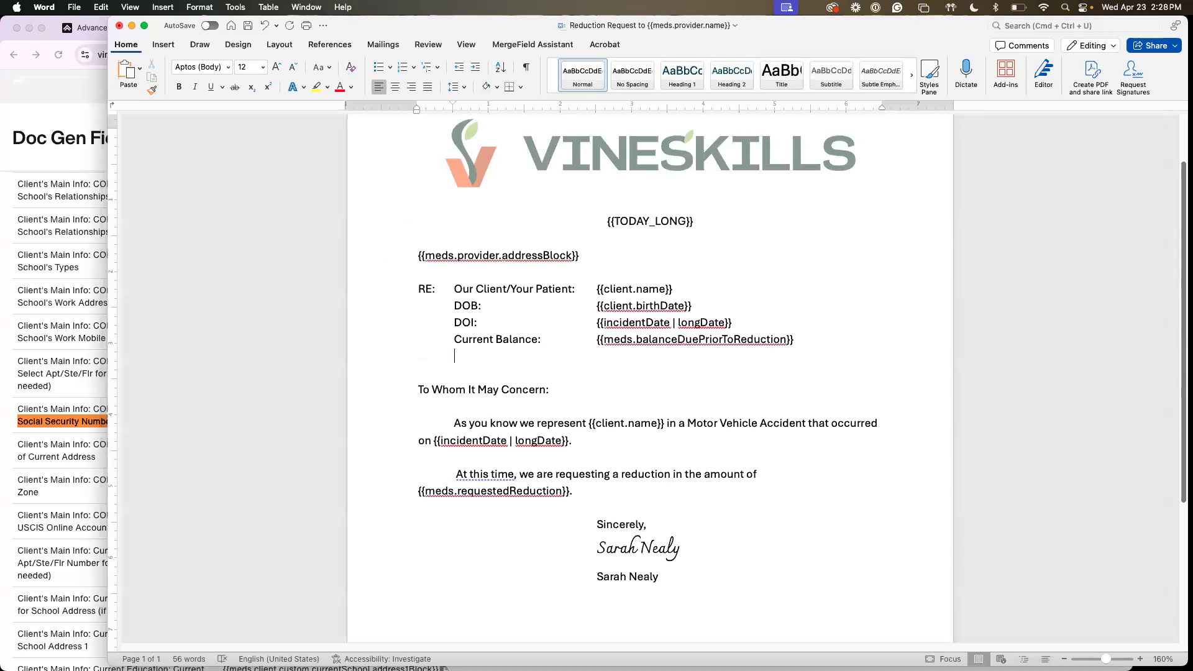
pyautogui.write('SSN:')
pyautogui.press('Tab')
pyautogui.press('super+v')
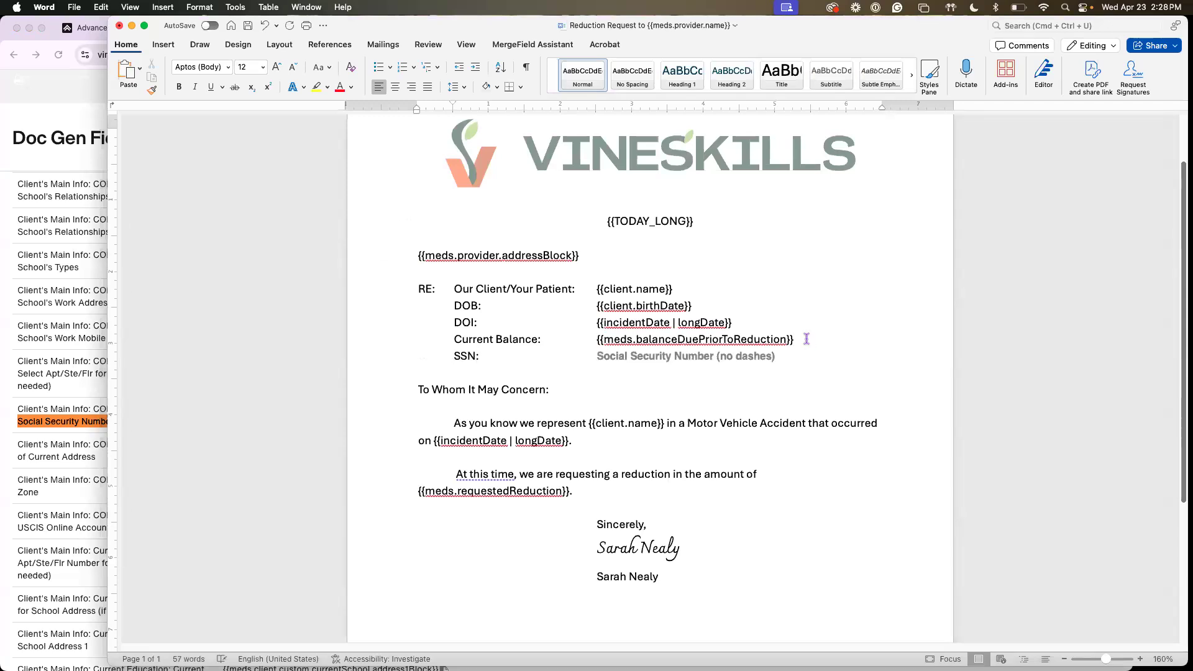
pyautogui.press('super+z')
pyautogui.write('{{client.custom')
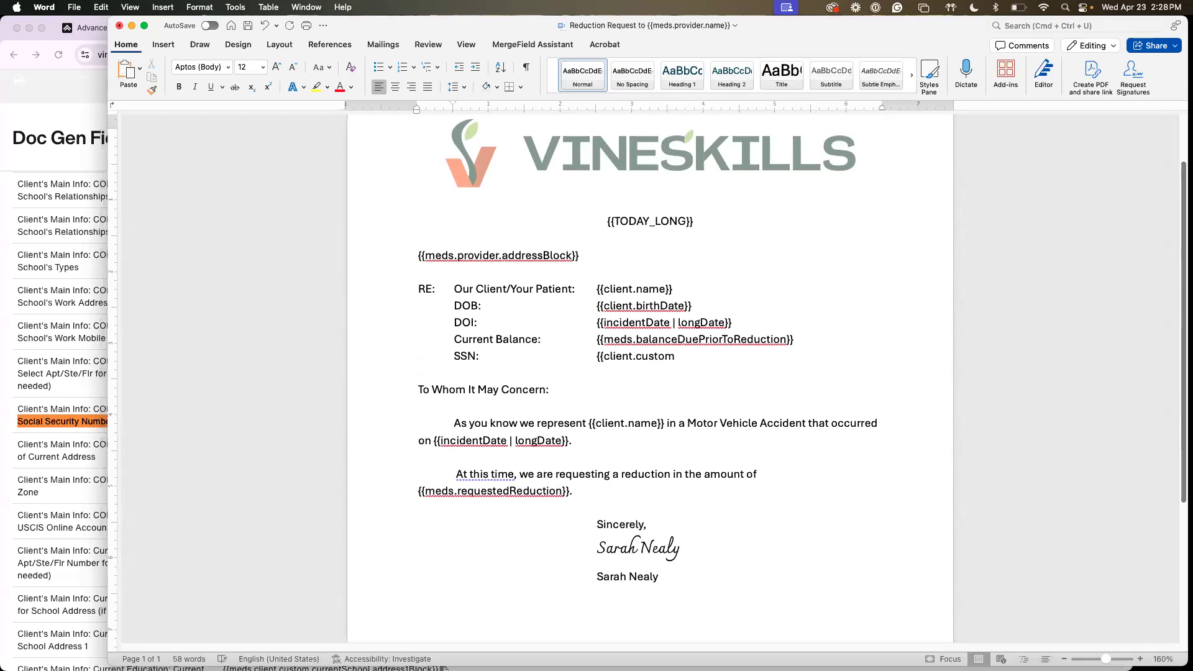
pyautogui.write('.ssn')
# Complete the SSN merge code with the "| left:4" filter and closing braces
pyautogui.click(97, 434)
pyautogui.click(671, 400)
pyautogui.click(1157, 244)
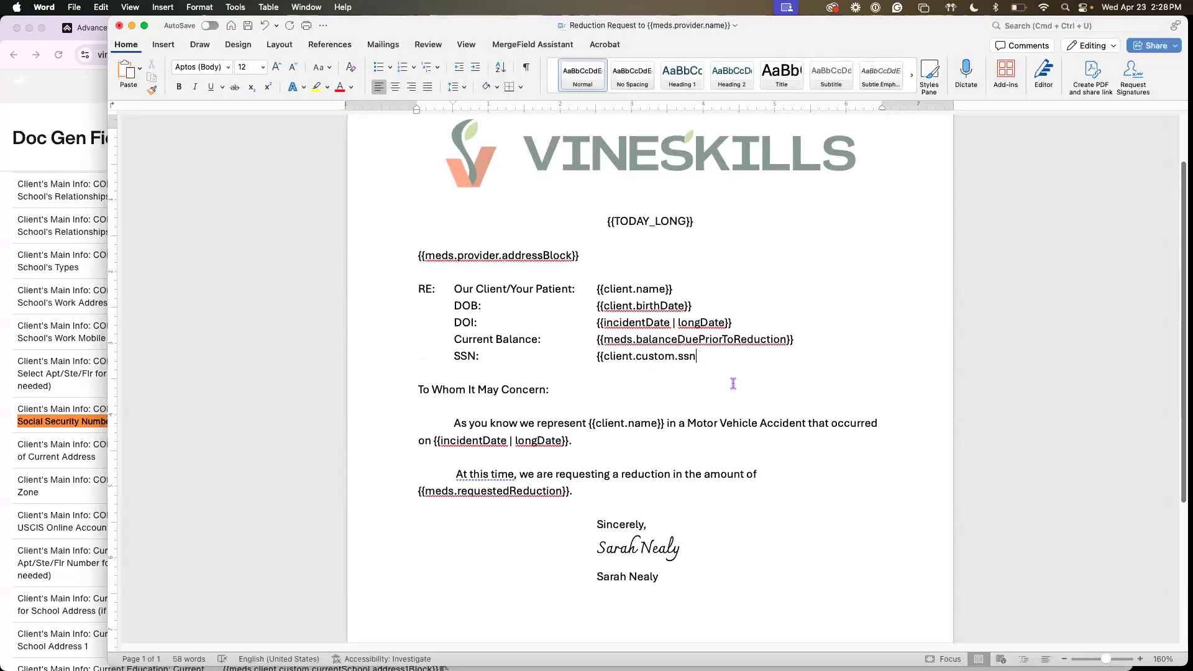
pyautogui.write('| ')
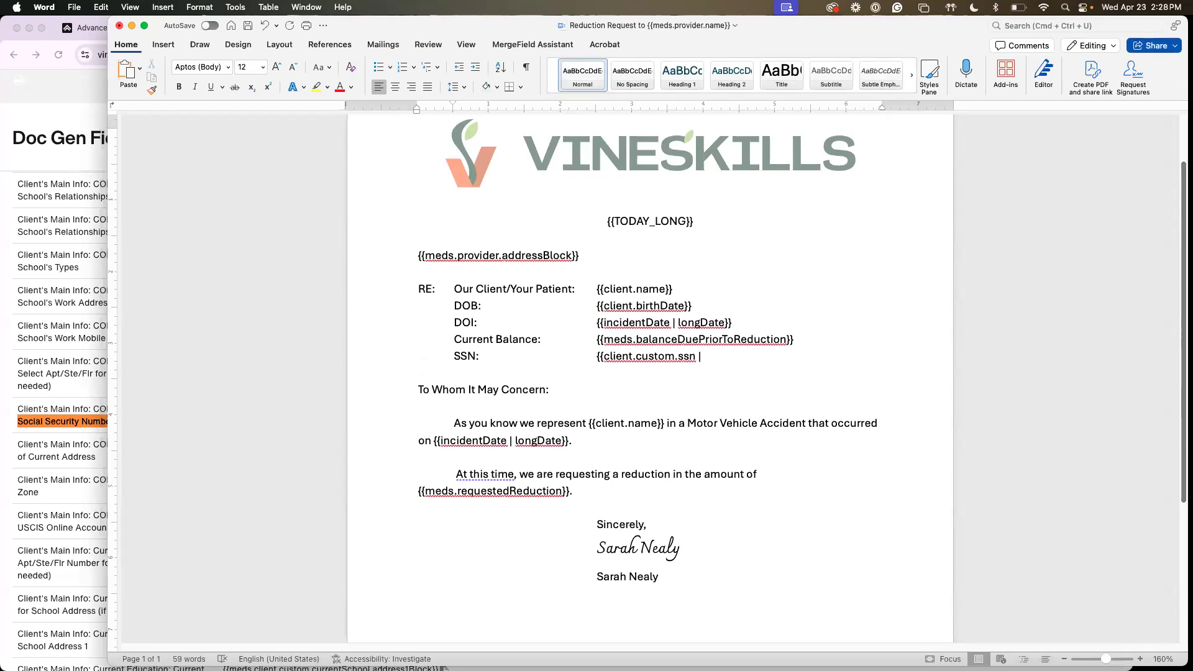
pyautogui.write('left:4}}')
# Insert the mask "xxx-xx-" directly before the SSN merge code
pyautogui.click(600, 367)
pyautogui.write('xx')
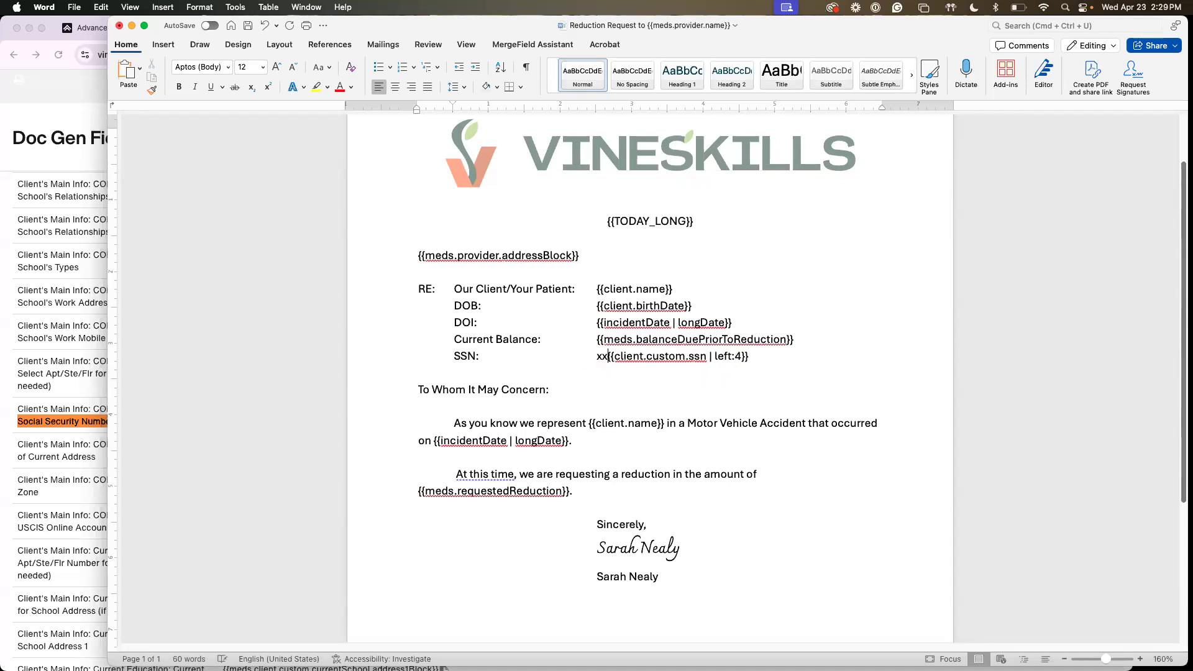
pyautogui.write('x-xx-')
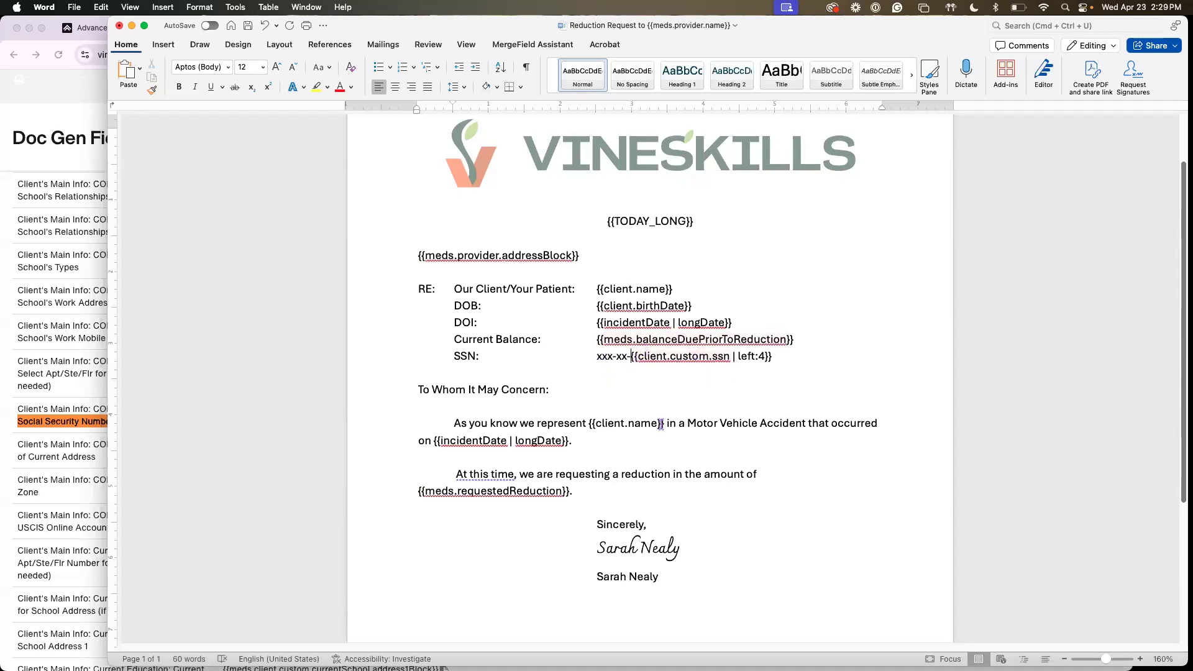
# Make the printed signer name below the signature bold and "Sincerely," italic in the letter's closing
pyautogui.scroll(-2, 663, 417)
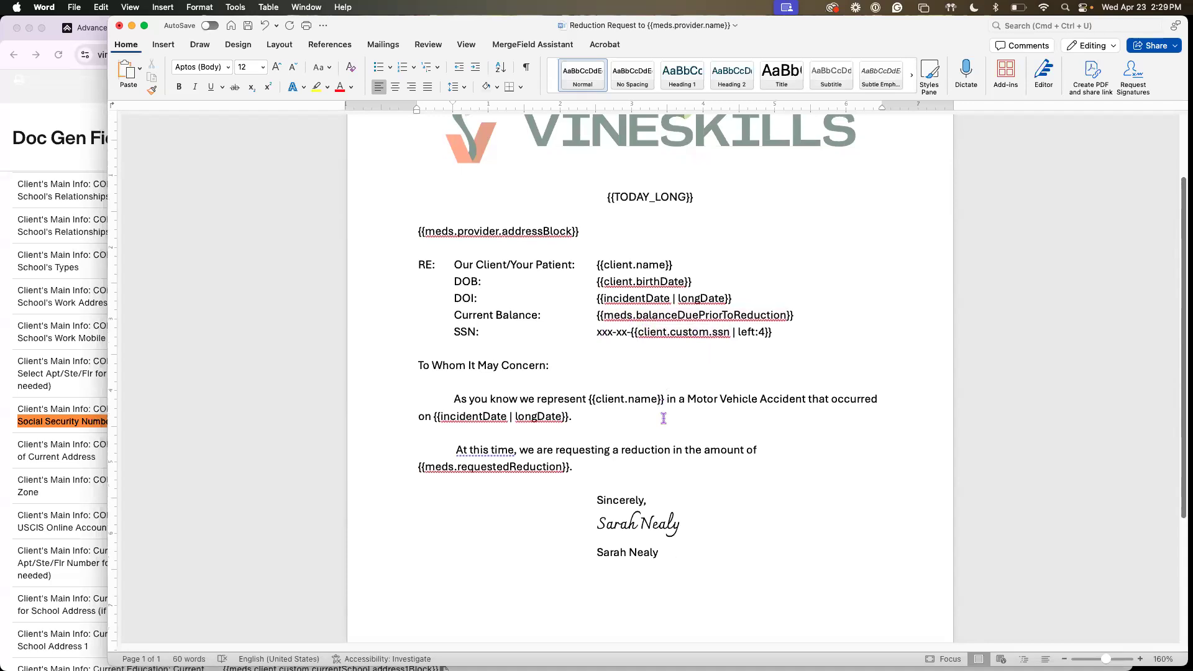
pyautogui.scroll(3, 655, 411)
pyautogui.scroll(-5, 652, 409)
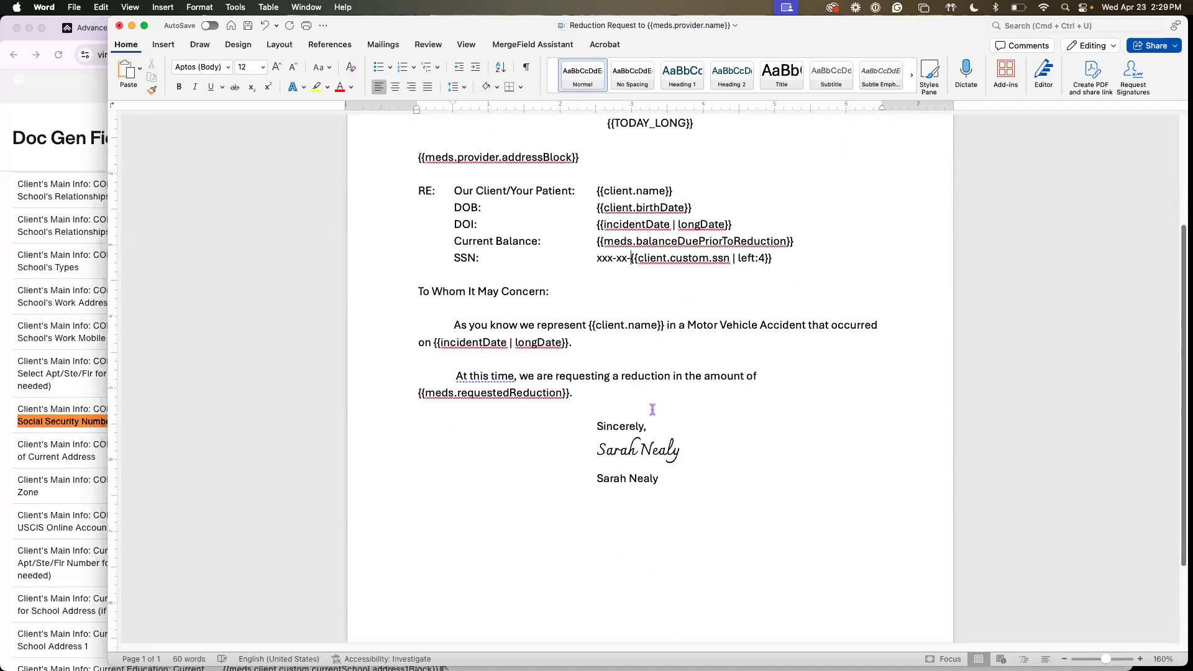
pyautogui.click(692, 383)
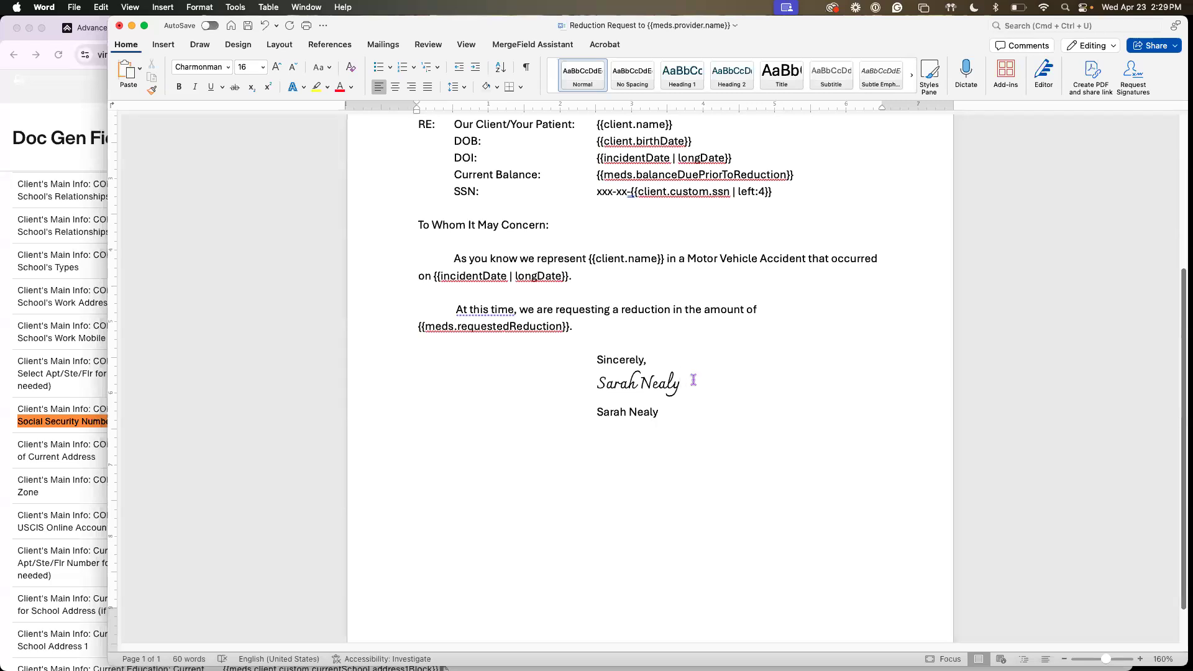
pyautogui.press('BackSpace')
pyautogui.write('y')
pyautogui.tripleClick(593, 412)
pyautogui.press('super+b')
pyautogui.moveTo(659, 363); pyautogui.dragTo(588, 369)
pyautogui.press('super+i')
pyautogui.click(604, 326)
# Check the incident date and client name merge fields in the letter's first body paragraph
pyautogui.scroll(2, 571, 348)
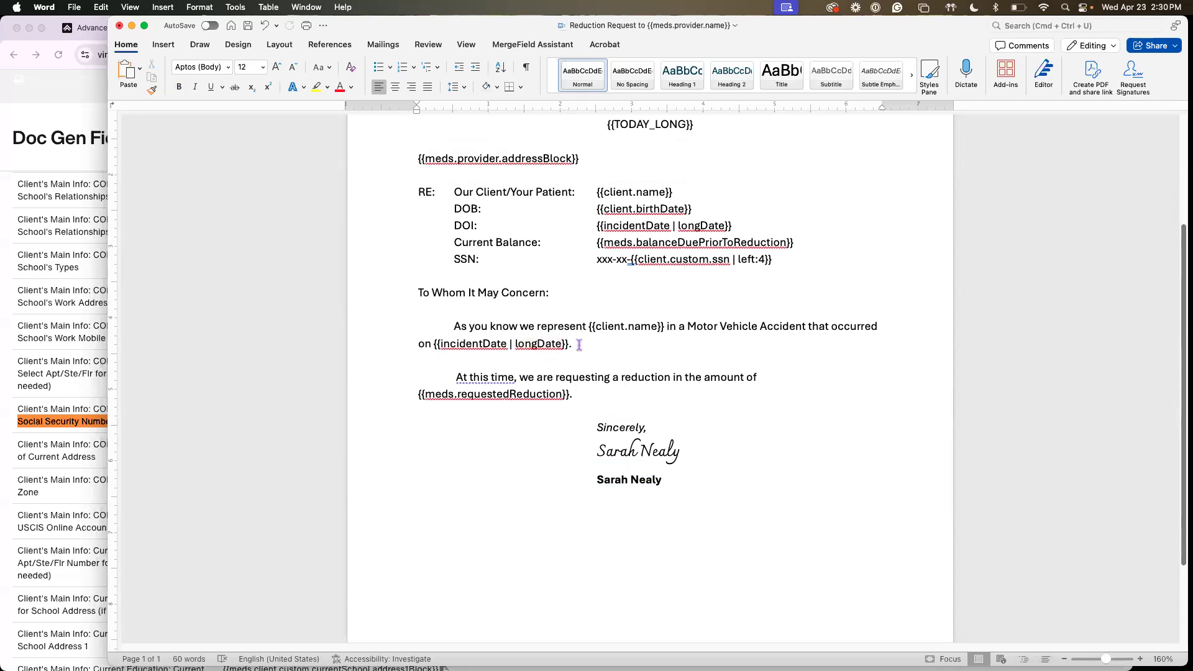
pyautogui.moveTo(571, 344); pyautogui.dragTo(430, 344)
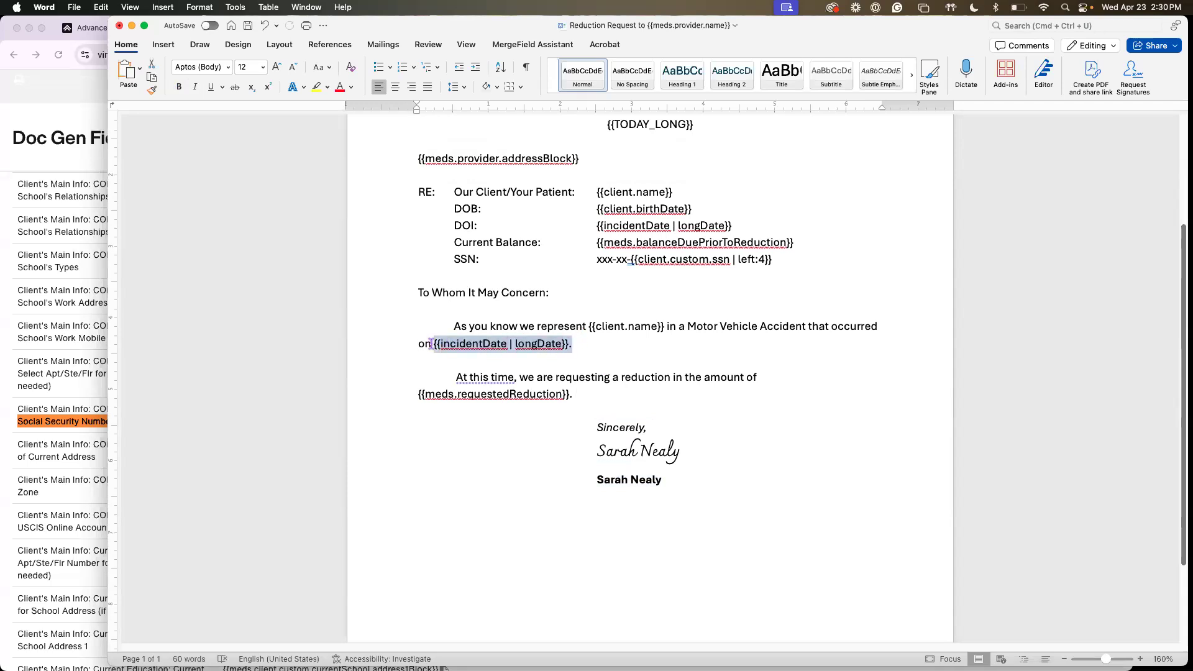
pyautogui.click(642, 328)
pyautogui.moveTo(666, 327); pyautogui.dragTo(591, 327)
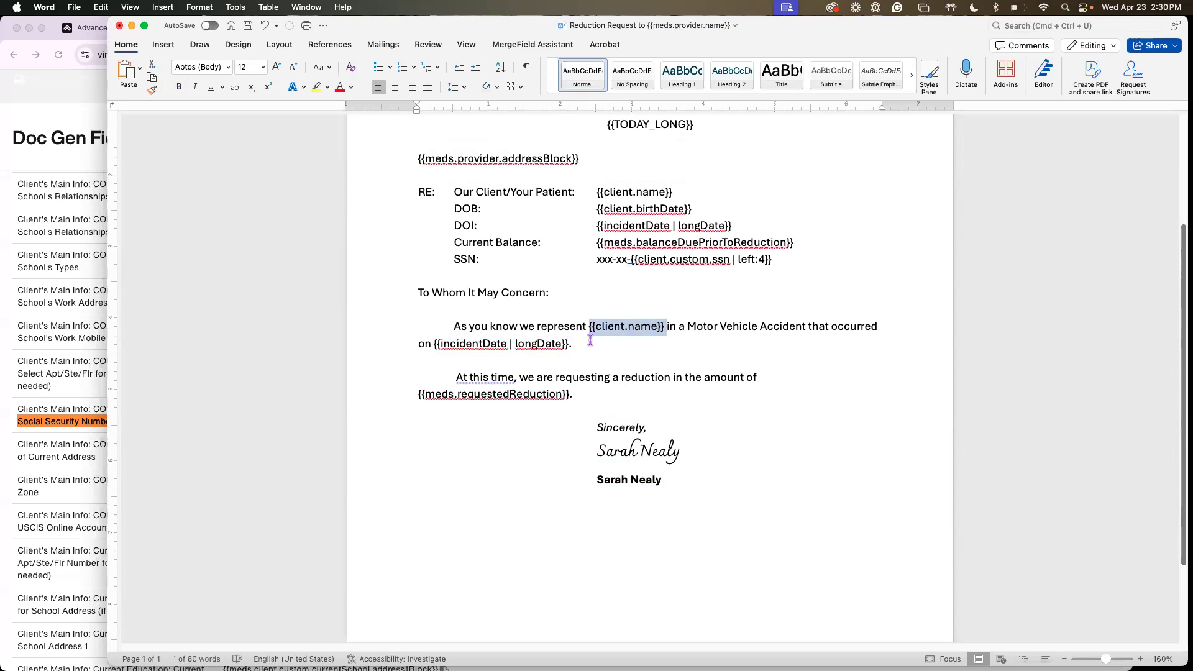
# Add the "| capitalize" filter inside the client name merge code in the letter's first body paragraph
pyautogui.click(328, 67)
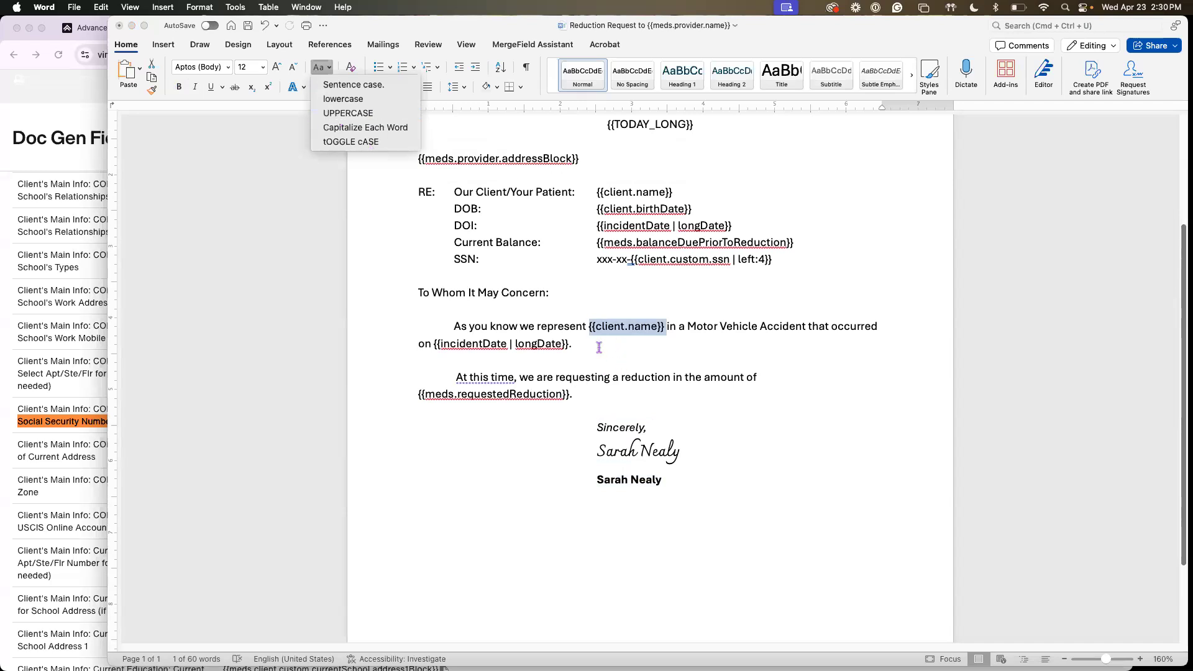
pyautogui.click(665, 336)
pyautogui.click(659, 323)
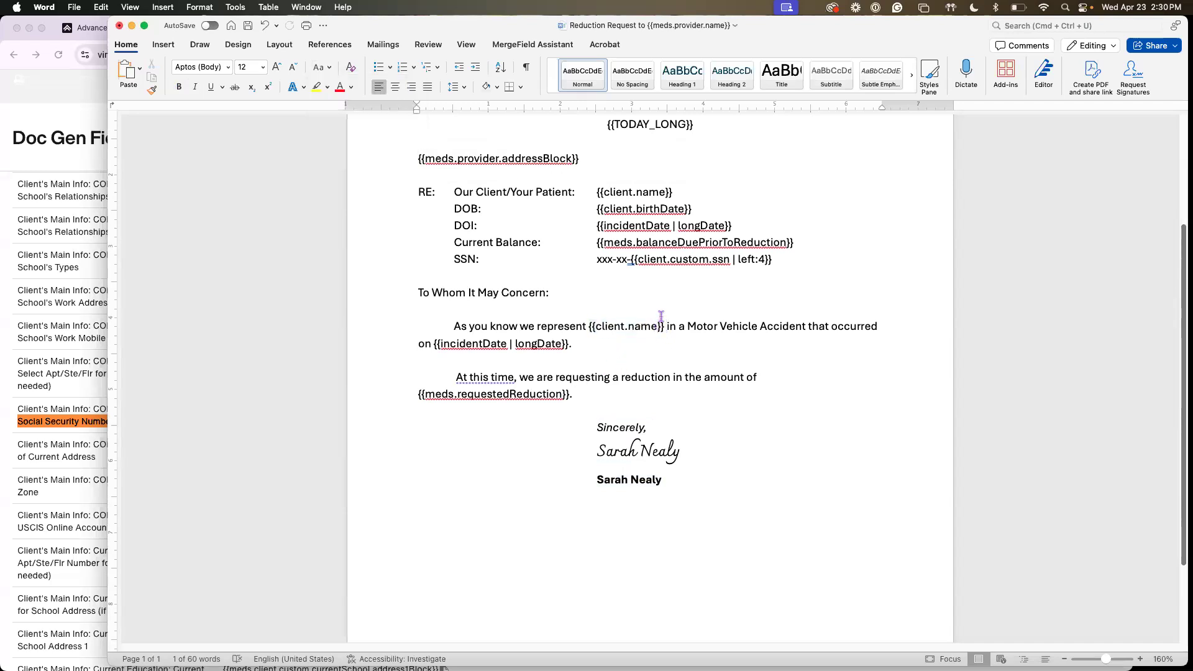
pyautogui.write('| ')
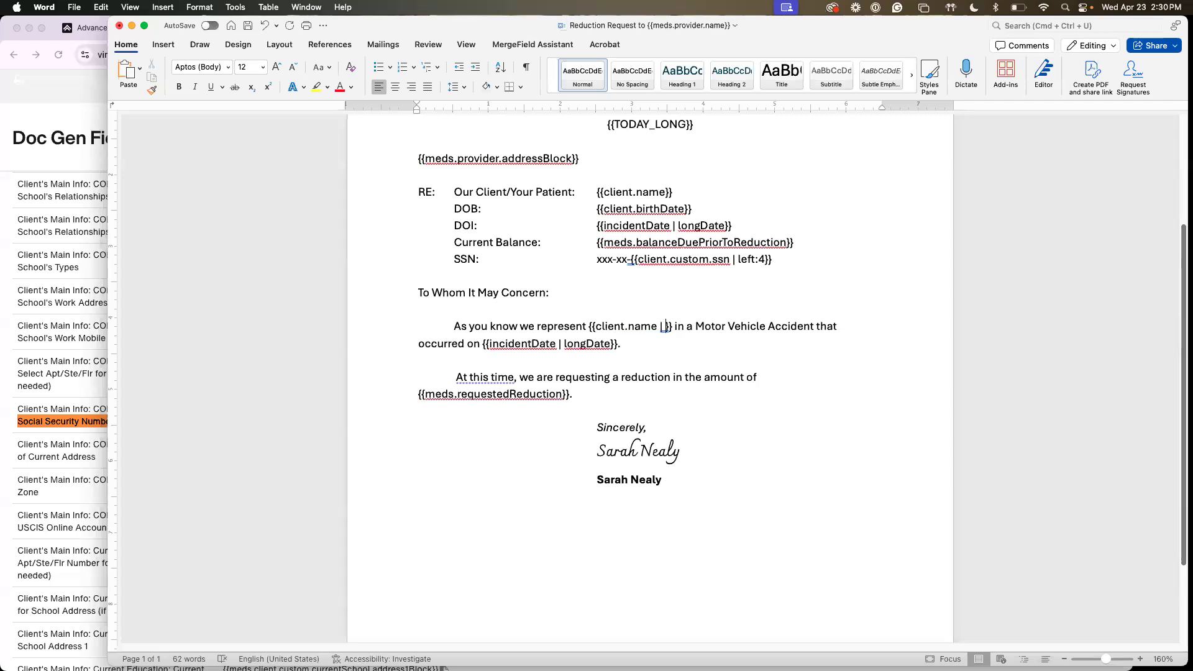
pyautogui.write('capi')
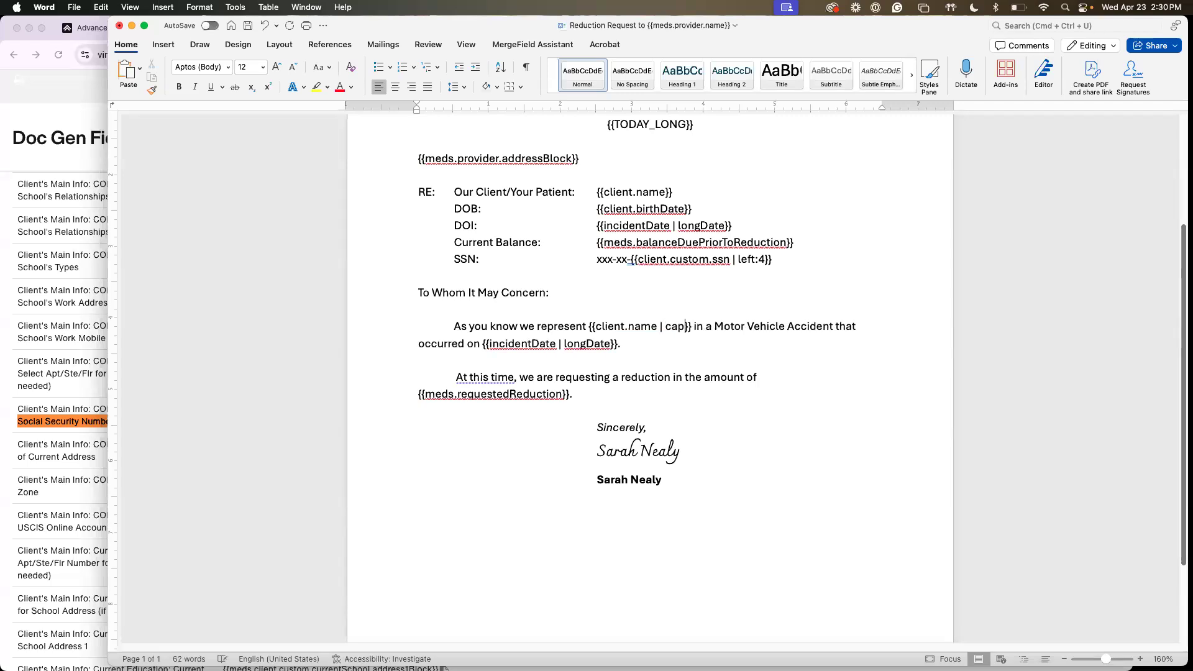
pyautogui.write('talize')
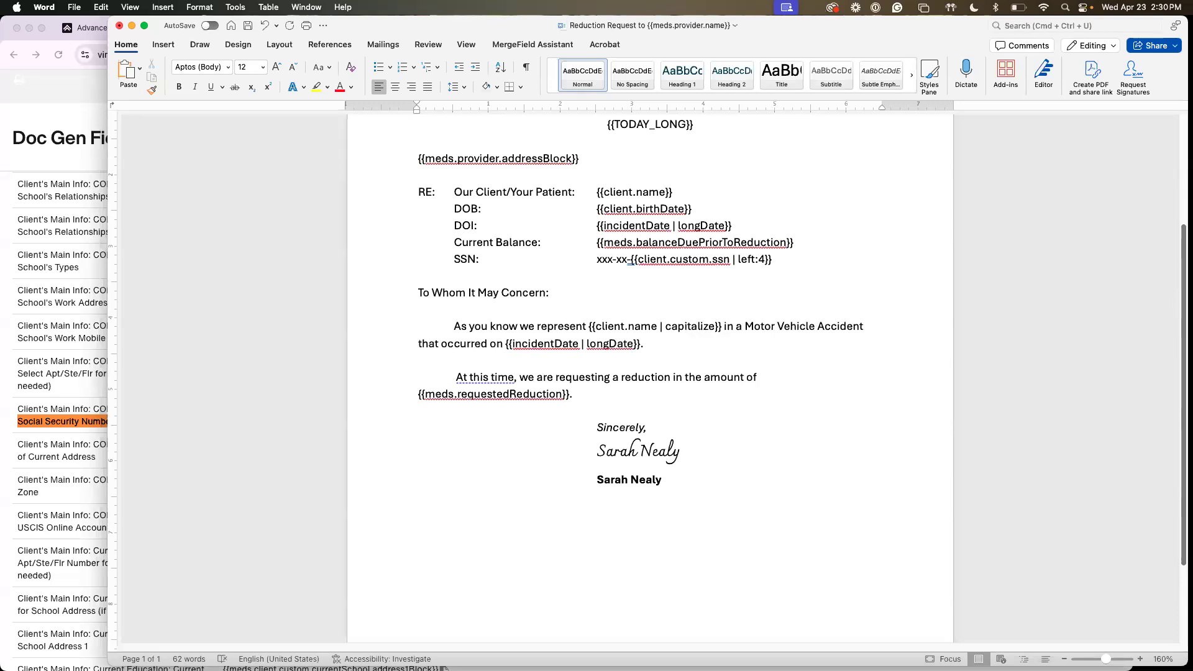
# Switch to the Doc Gen Fields page in Chrome, search for "bool" to check the text case filters, and return to the letter in Word
pyautogui.press('super+Tab')
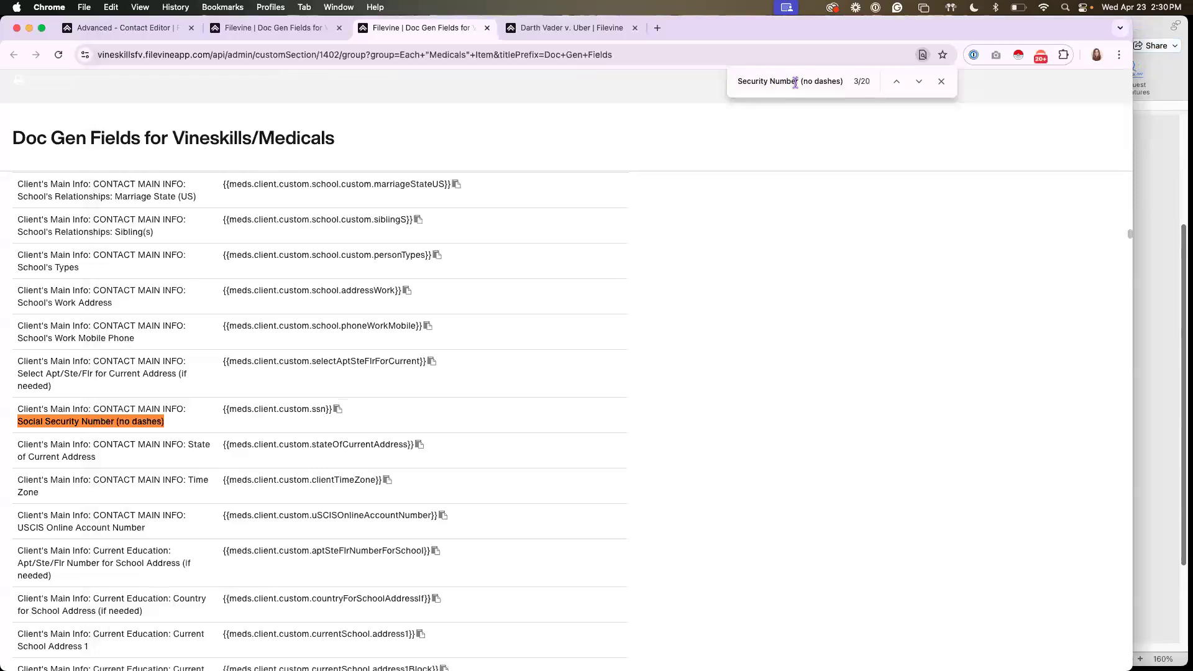
pyautogui.press('super+a')
pyautogui.press('BackSpace')
pyautogui.write('bool')
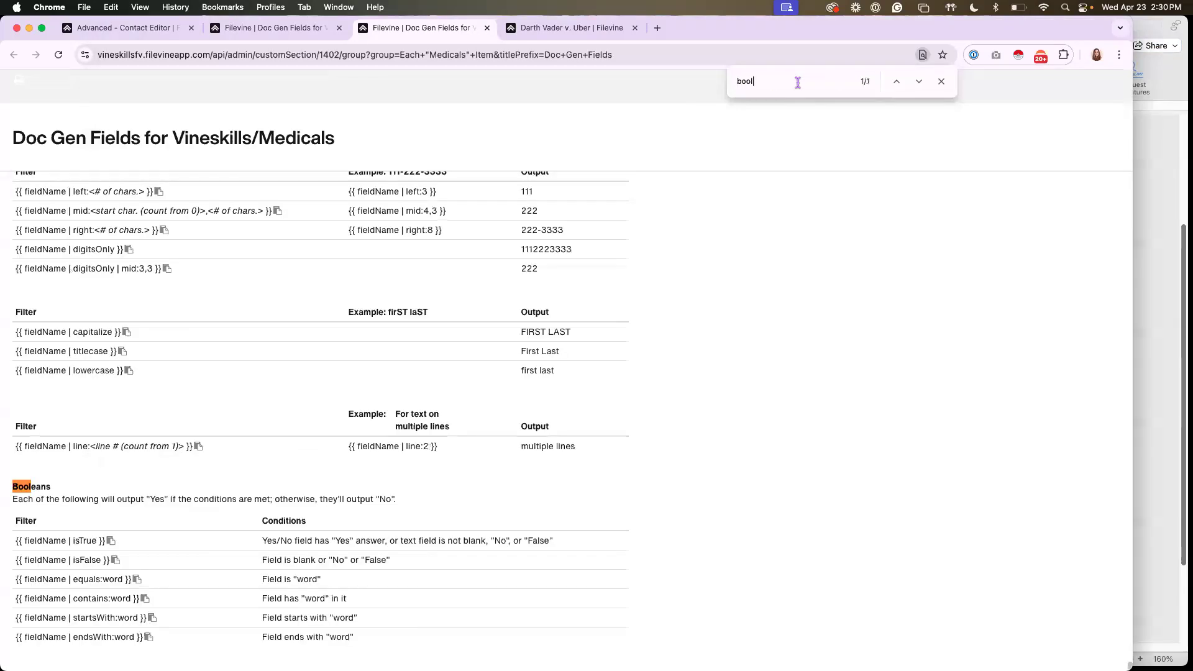
pyautogui.click(1148, 194)
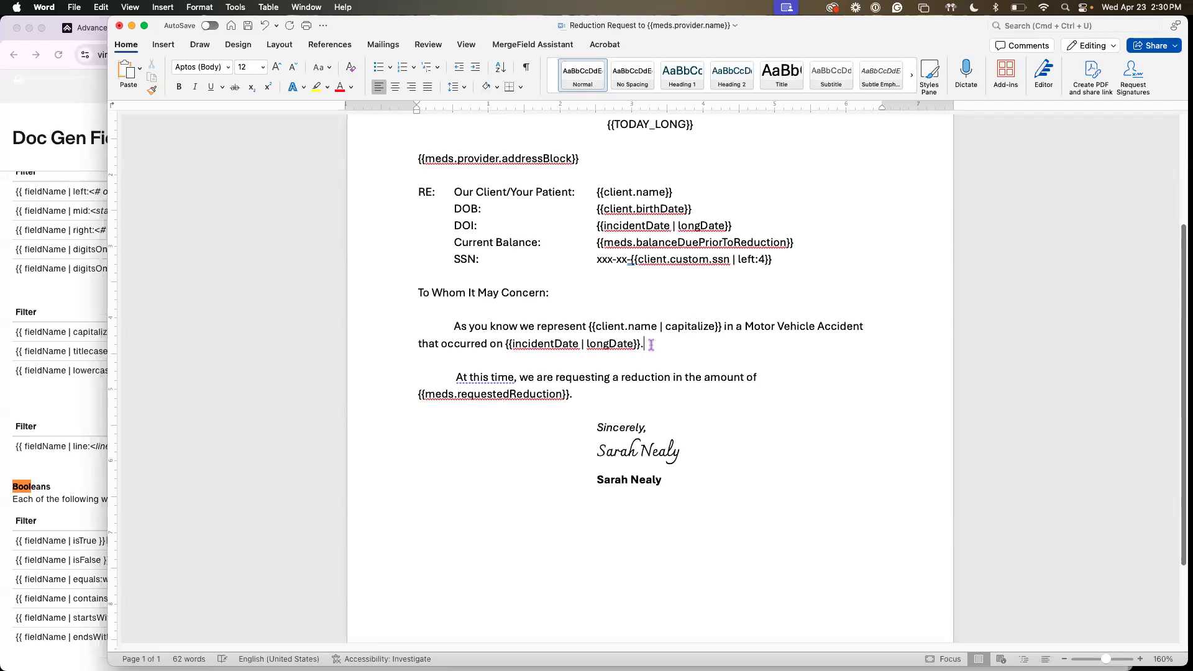
# Review the capitalize filter in the first body paragraph and the letter's other merge codes
pyautogui.click(721, 325)
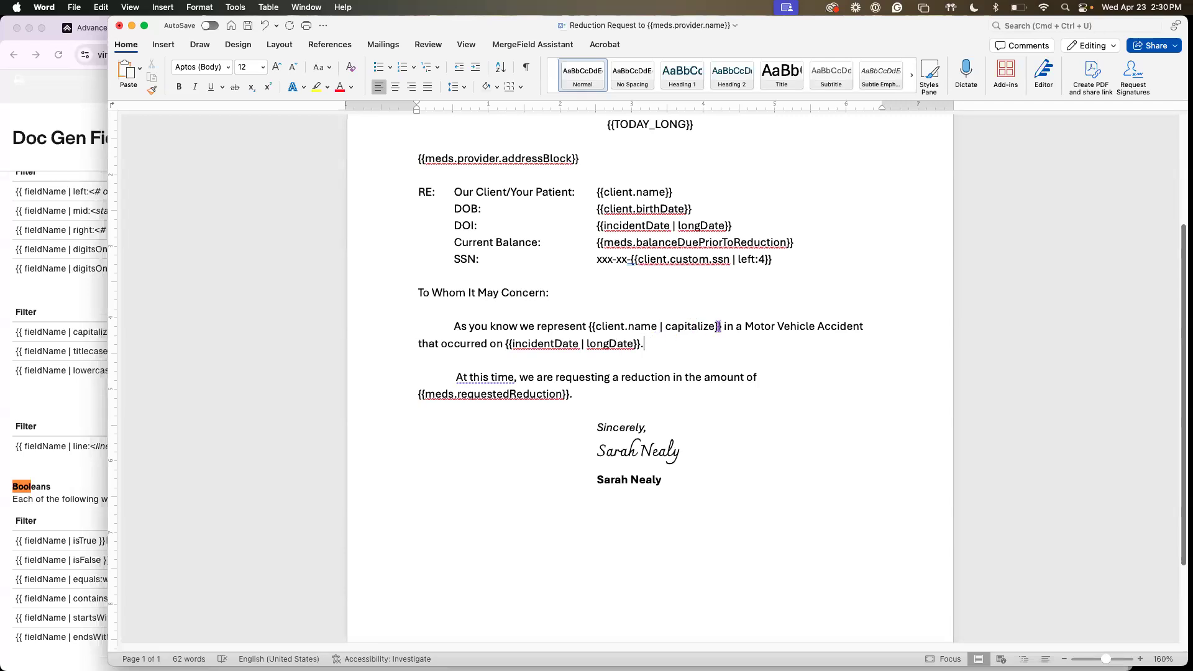
pyautogui.doubleClick(666, 326)
pyautogui.click(648, 345)
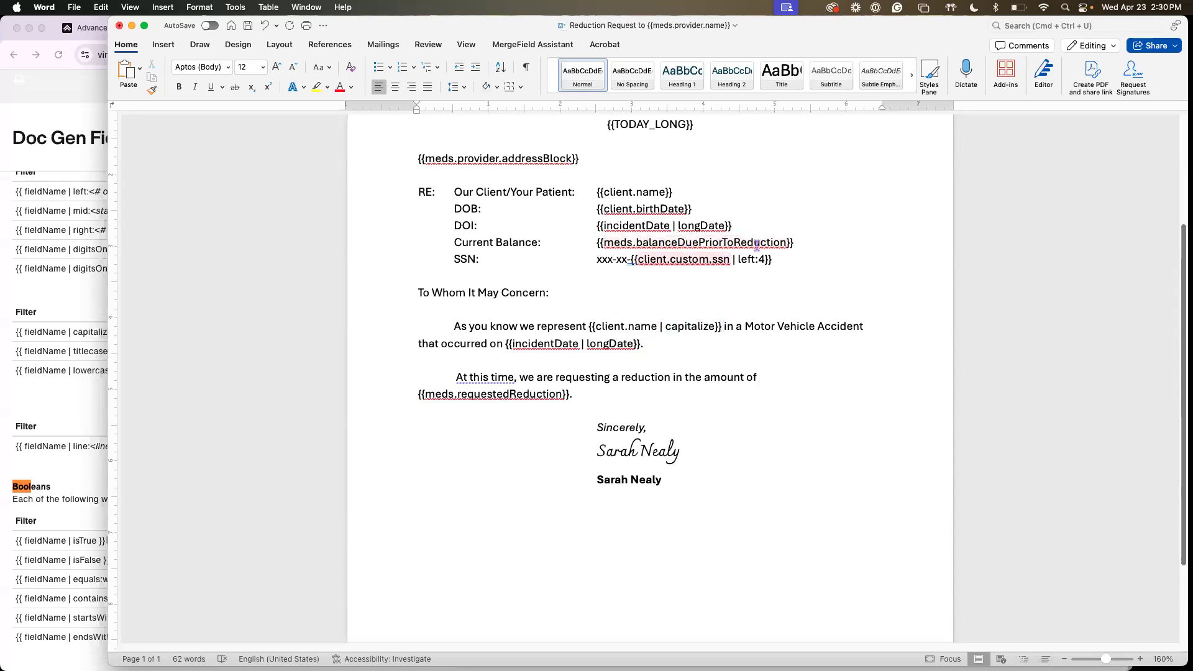
pyautogui.click(624, 394)
pyautogui.scroll(2, 651, 425)
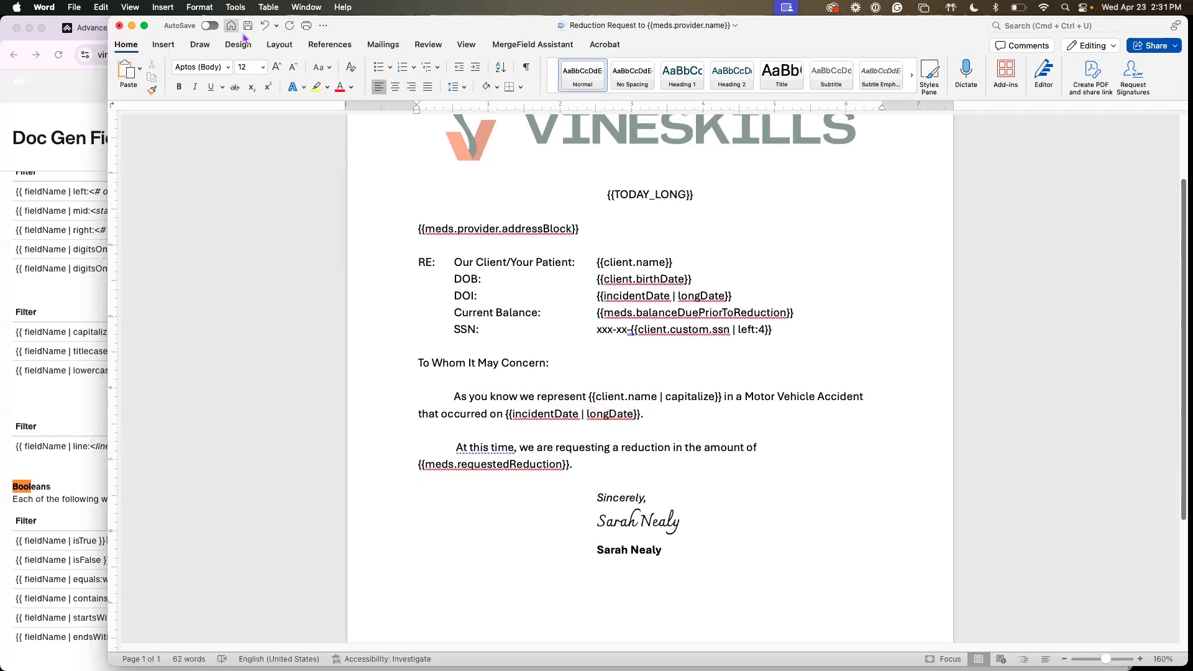
# Minimize the letter, switch to Filevine's Advanced page in Chrome and open DocGen Setup
pyautogui.click(131, 26)
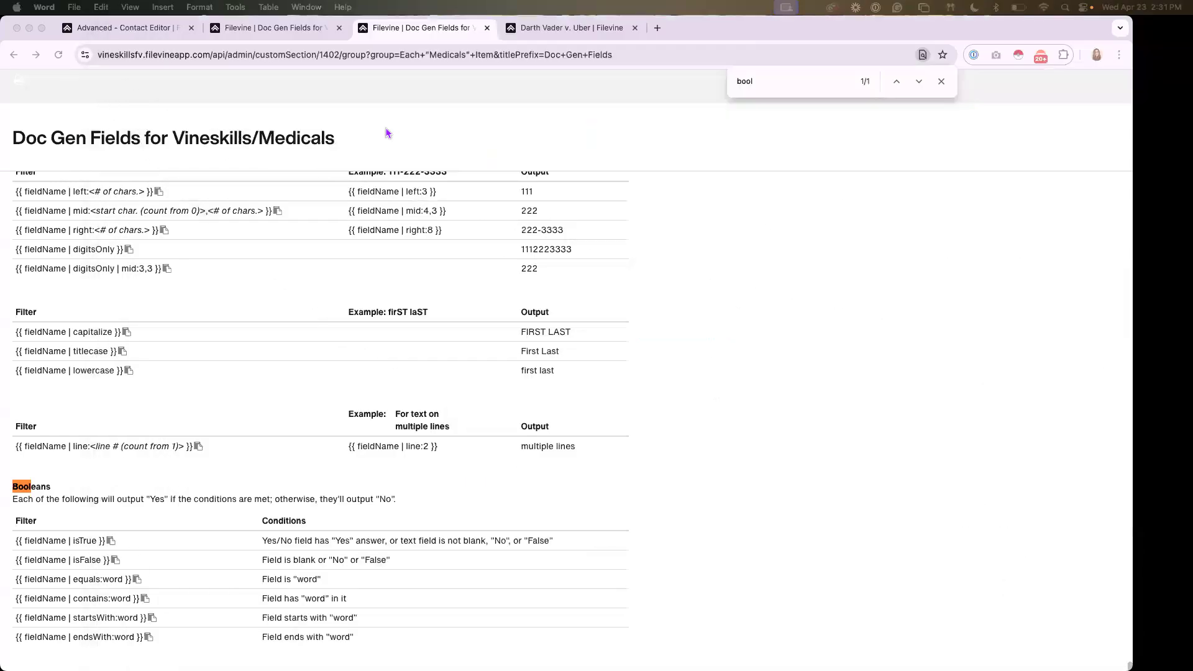
pyautogui.click(144, 28)
pyautogui.click(52, 435)
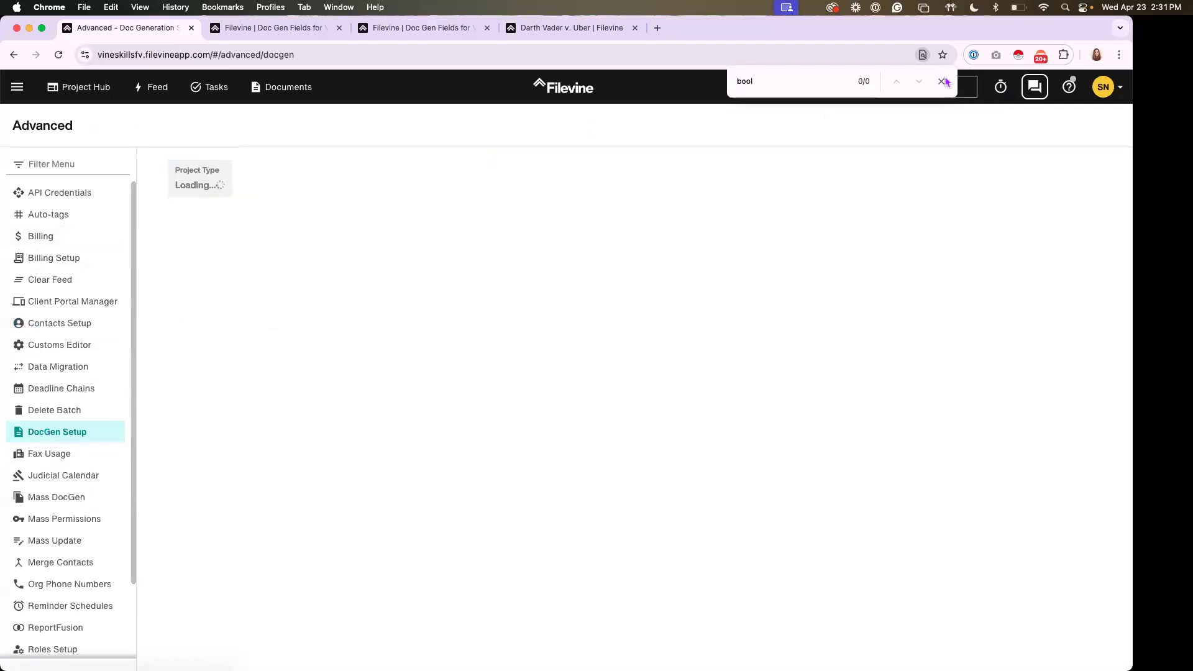
pyautogui.press('Escape')
# Choose the VSBP:Personal Injury project type and its Medicals section, and preview the existing Reduction Request template before closing the preview
pyautogui.click(262, 187)
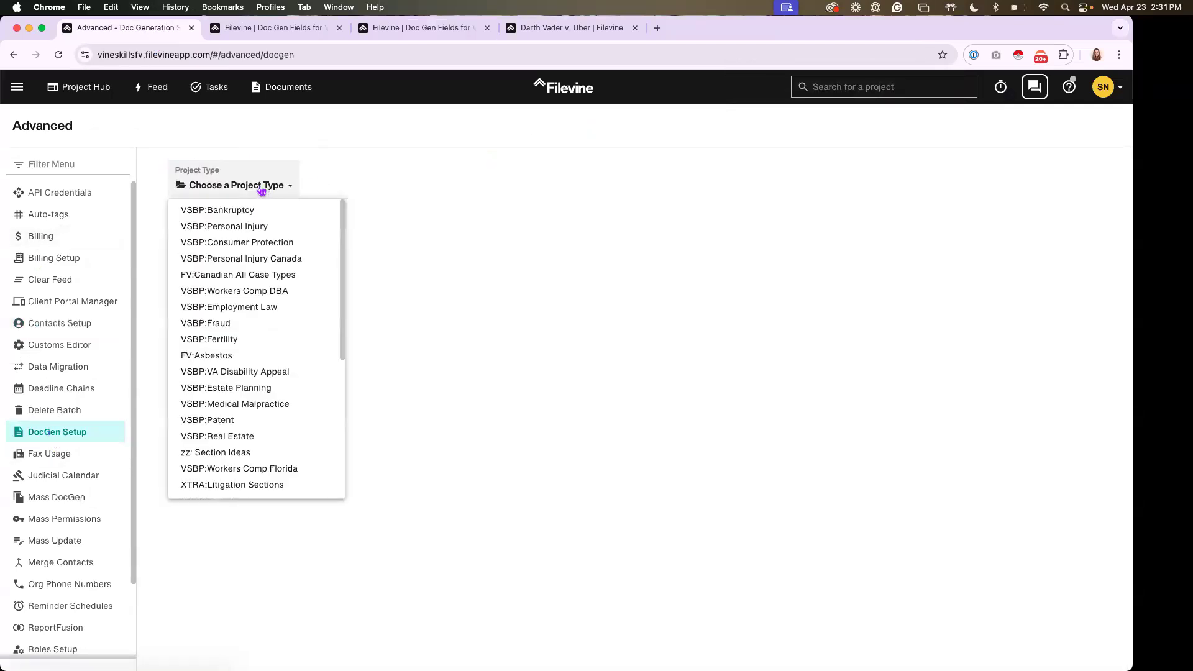
pyautogui.click(261, 228)
pyautogui.click(400, 185)
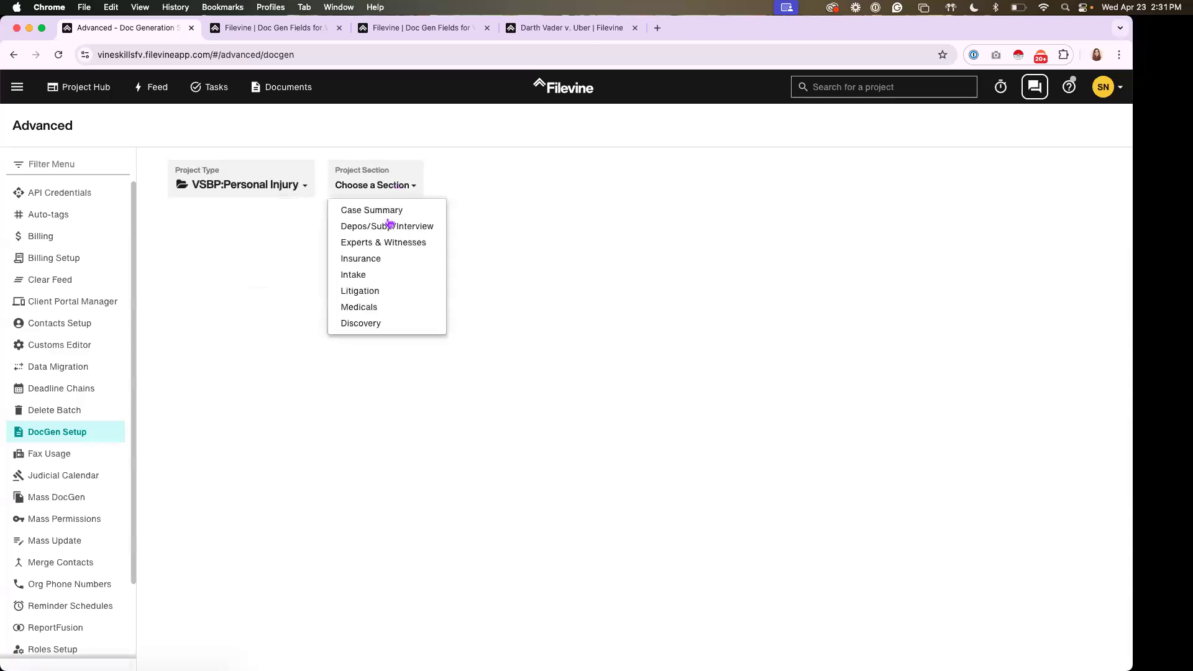
pyautogui.click(366, 306)
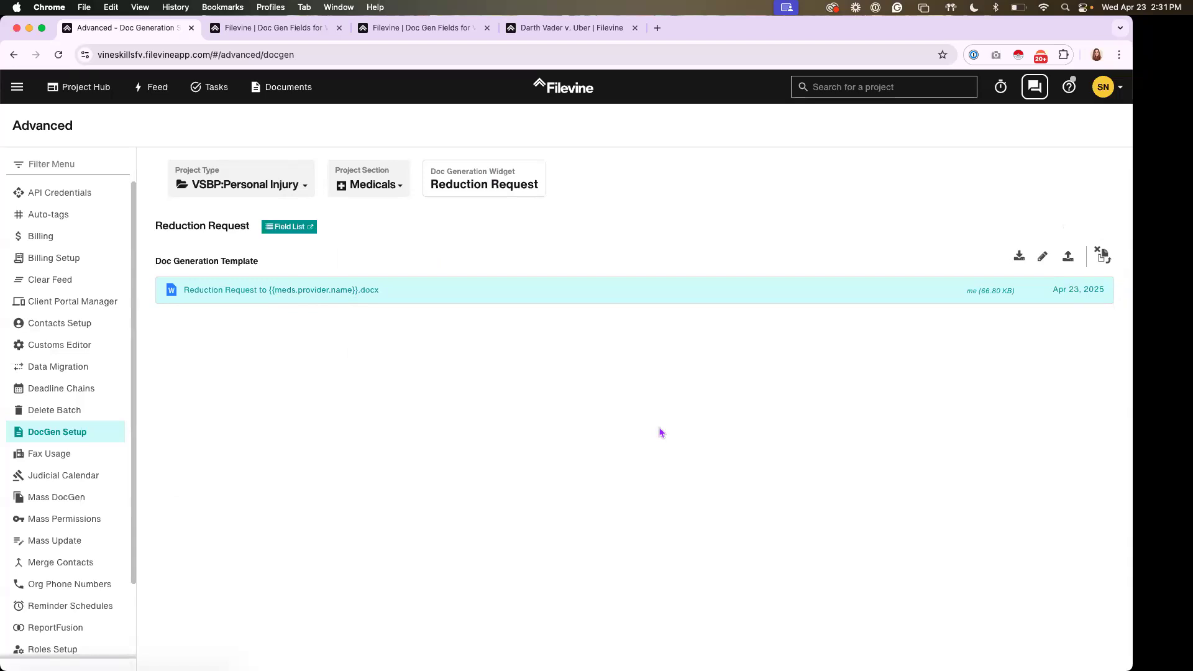
pyautogui.click(377, 290)
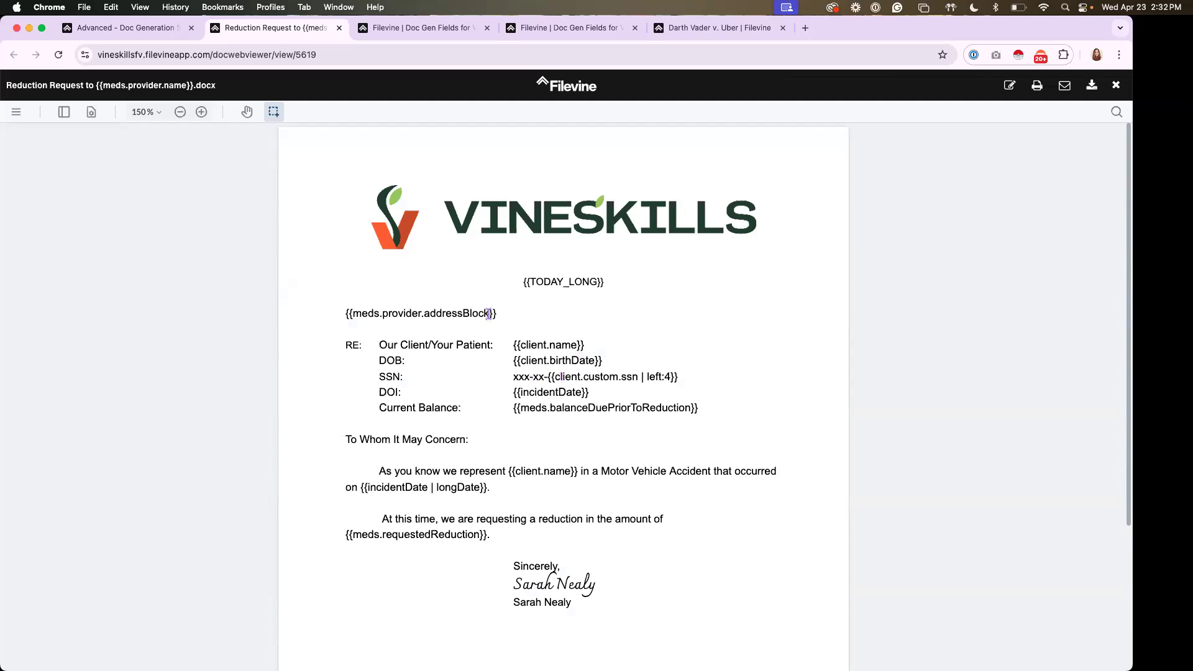
pyautogui.click(339, 28)
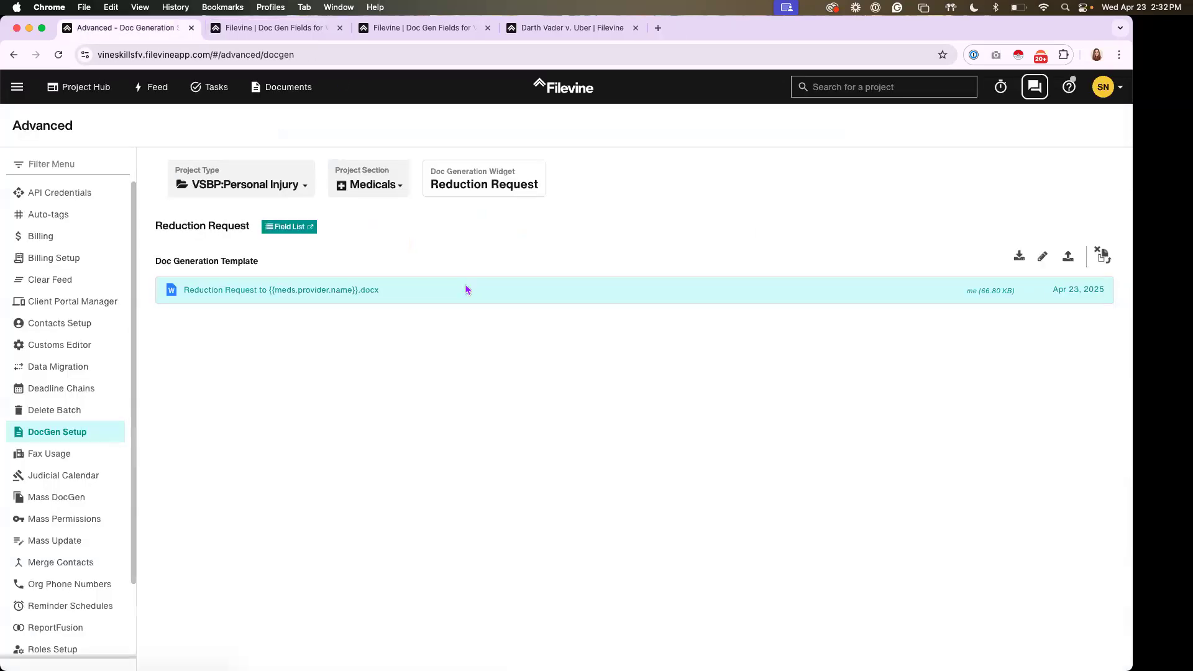
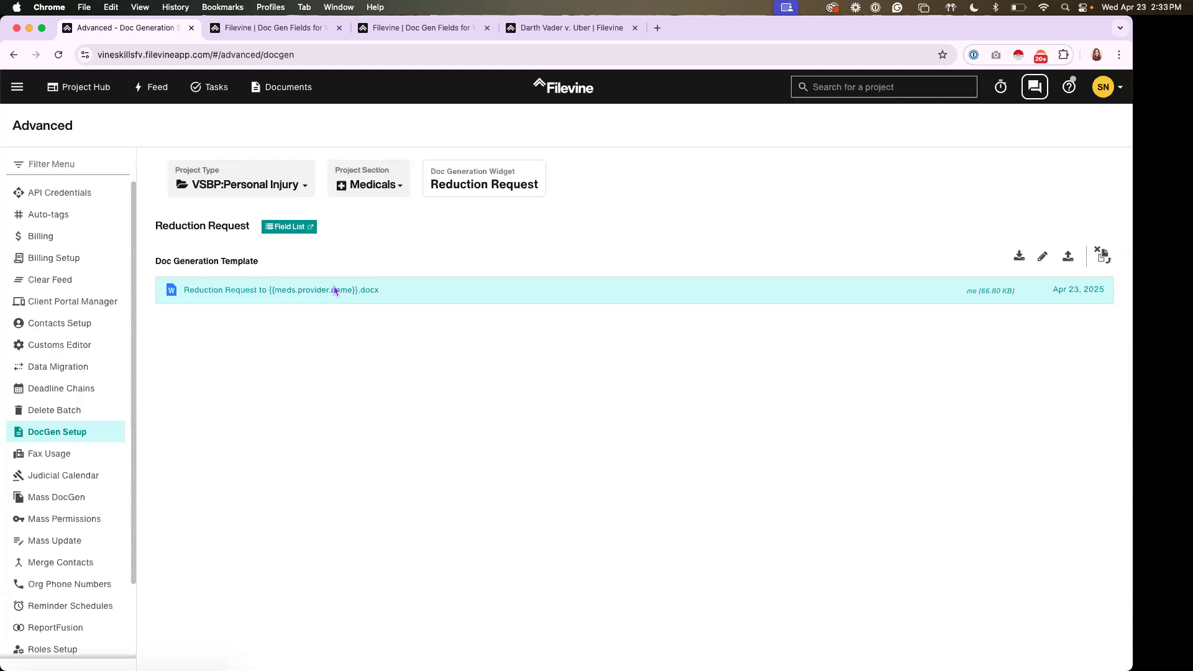
# Switch to the client's project, look over its Medicals item and regenerate the Reduction Request document
pyautogui.click(557, 33)
pyautogui.click(746, 99)
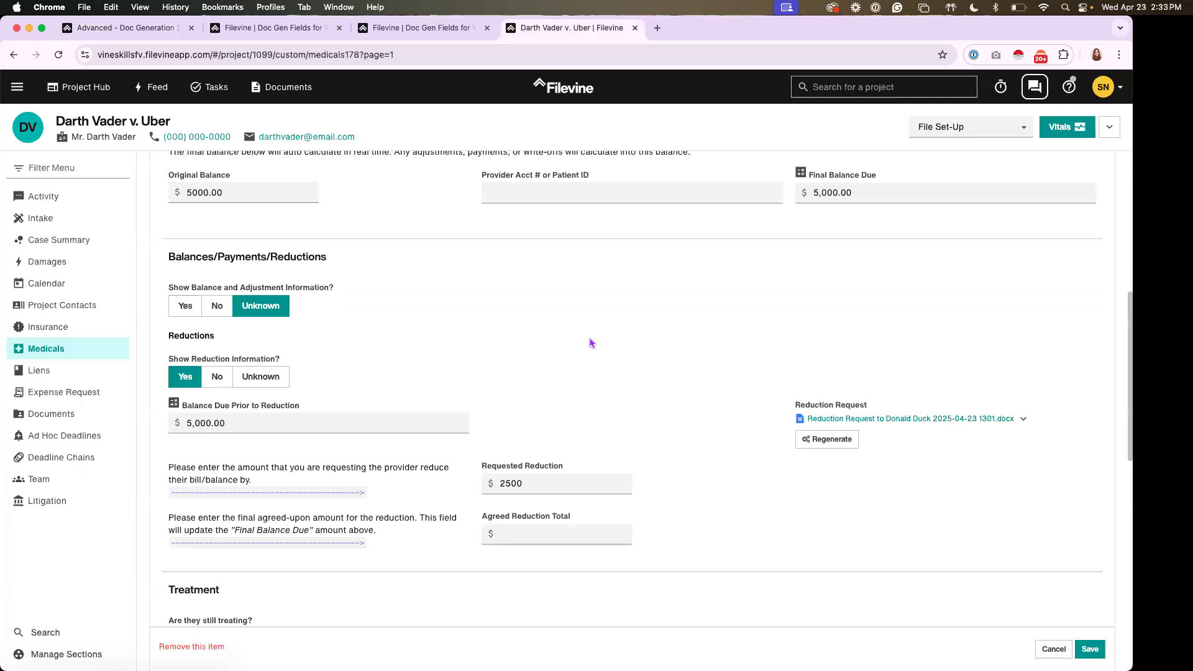
pyautogui.scroll(3, 589, 344)
pyautogui.scroll(5, 584, 345)
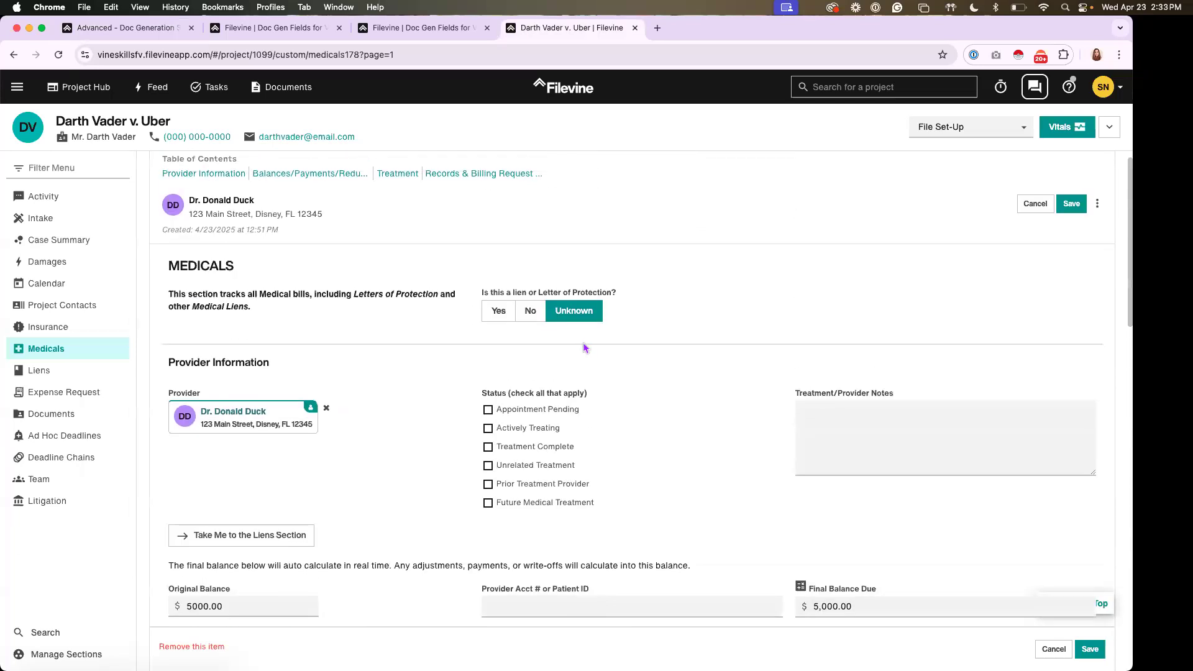
pyautogui.scroll(-1, 574, 348)
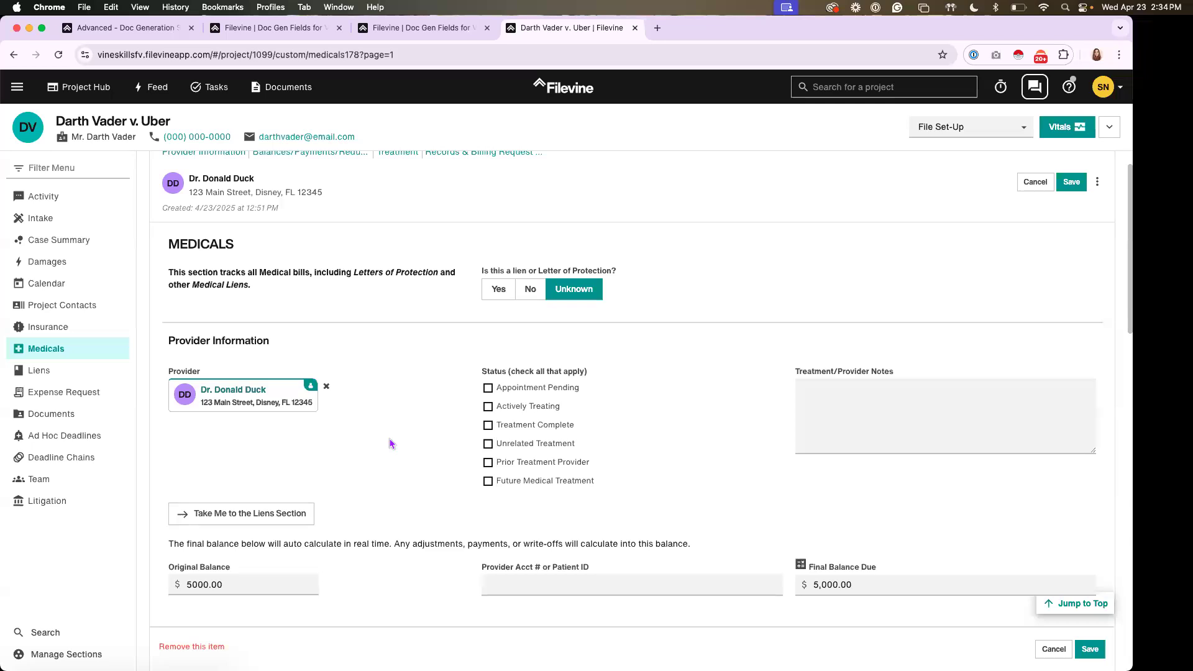
pyautogui.scroll(-2, 392, 438)
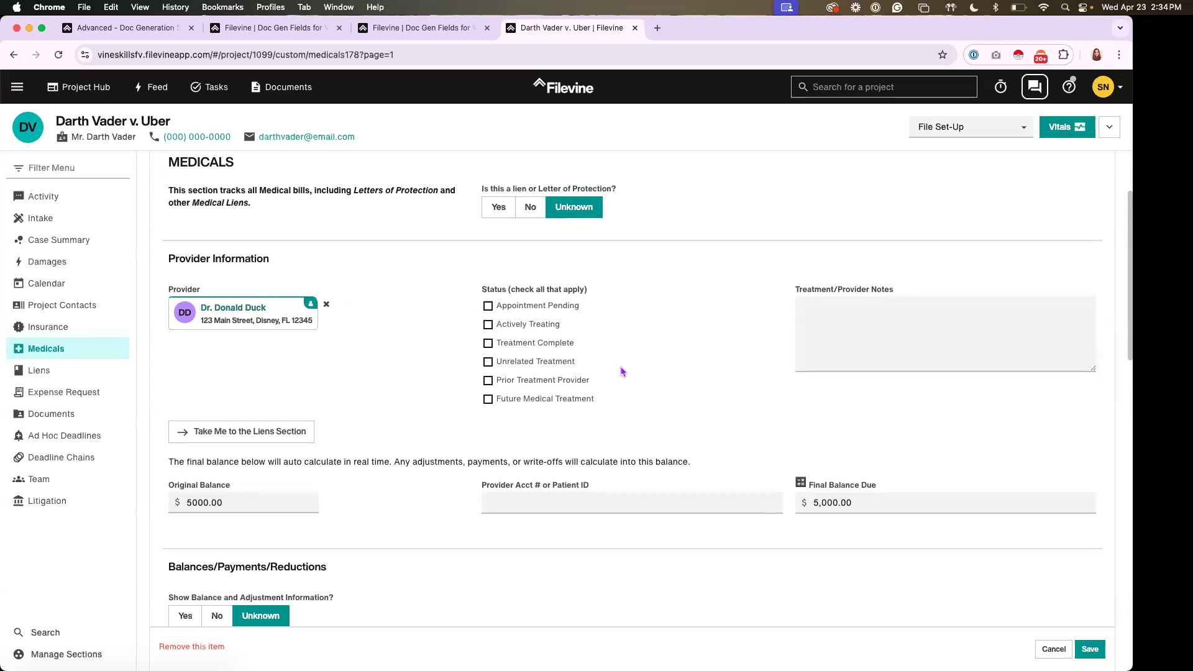
pyautogui.scroll(-5, 618, 375)
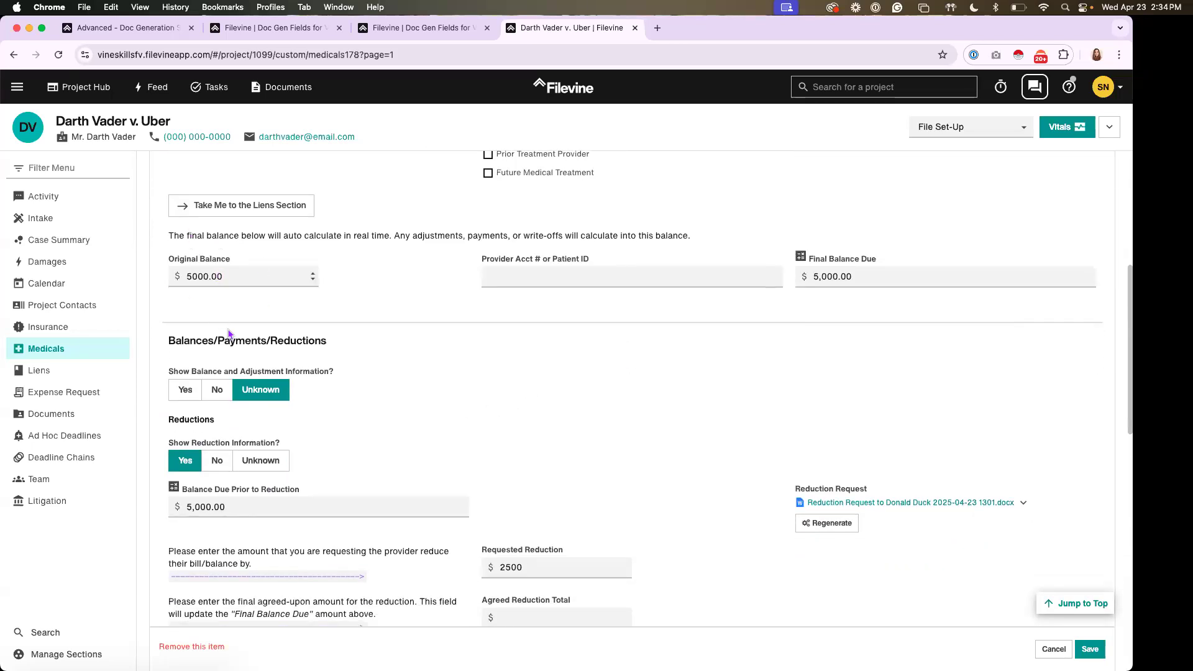
pyautogui.scroll(-1, 663, 442)
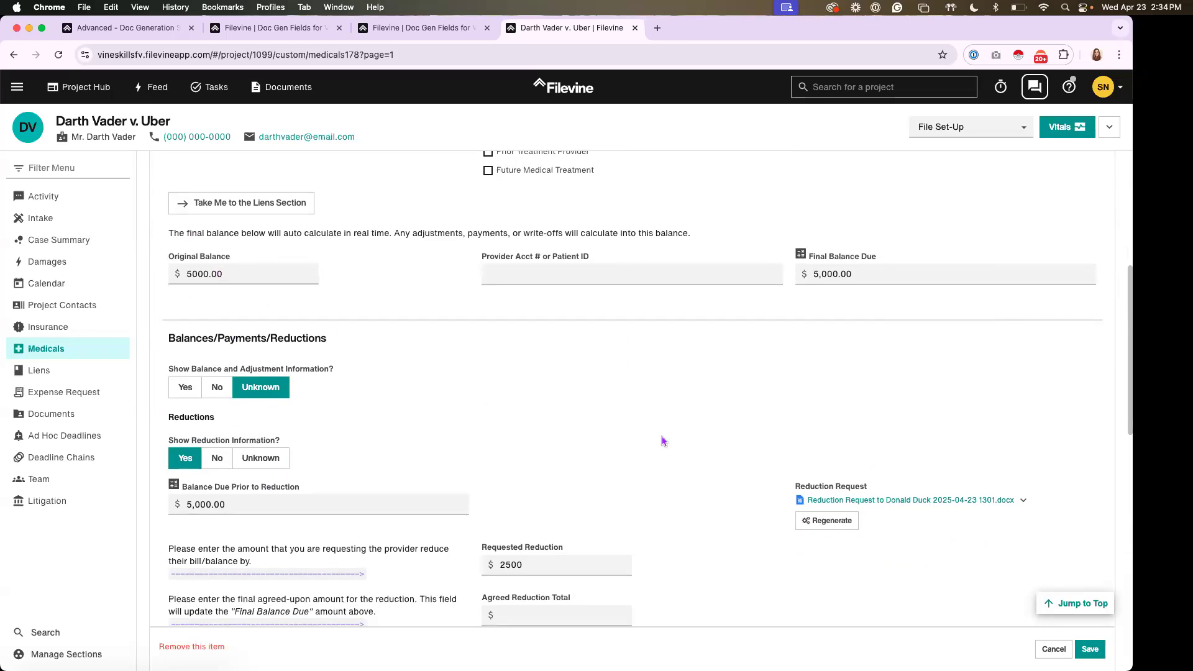
pyautogui.scroll(-3, 663, 441)
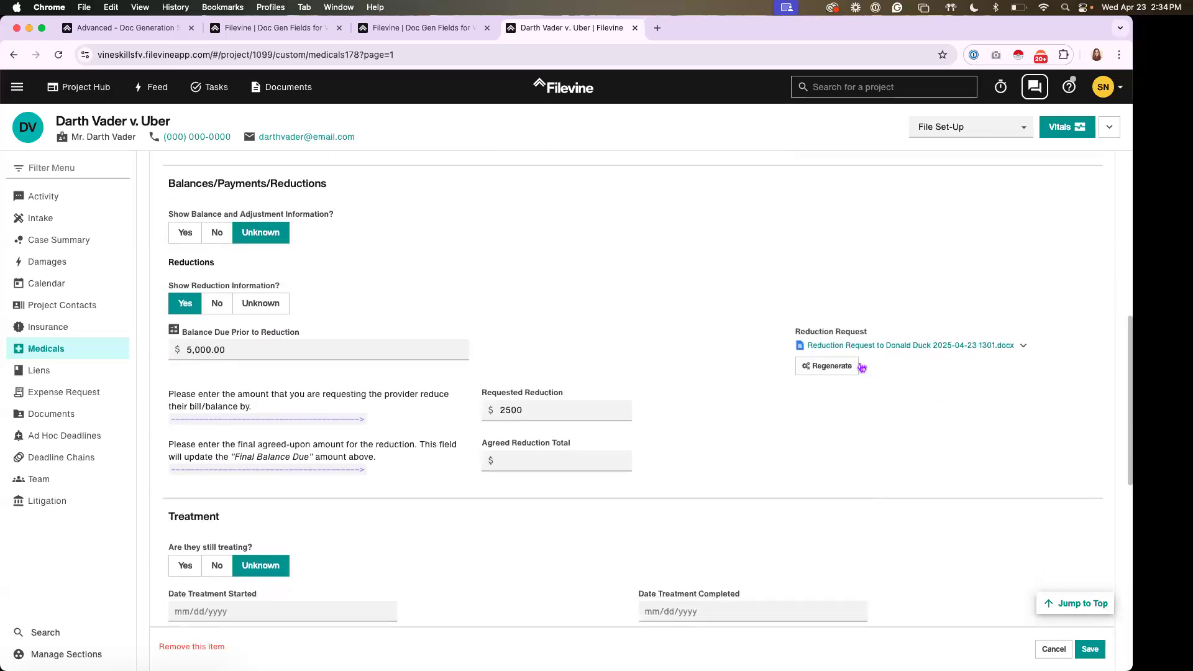
pyautogui.click(847, 369)
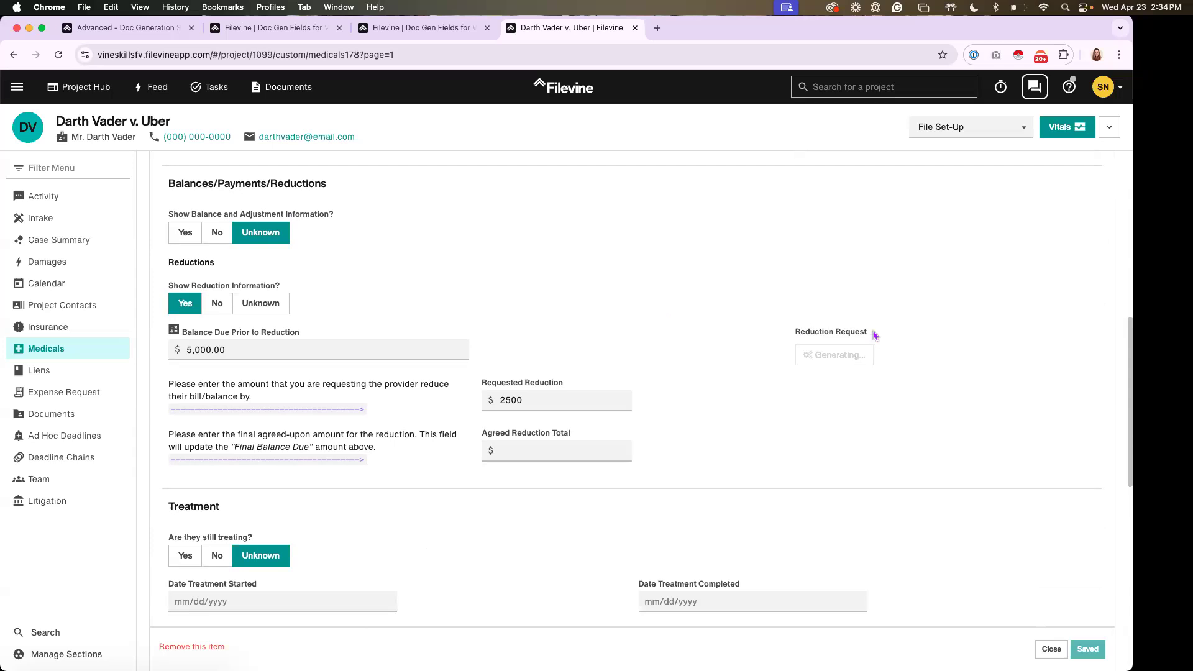
# Reload the project page and open the newly generated Reduction Request document from the Reductions area
pyautogui.moveTo(870, 335); pyautogui.dragTo(795, 336)
pyautogui.scroll(2, 532, 274)
pyautogui.scroll(-1, 533, 273)
pyautogui.scroll(-3, 533, 273)
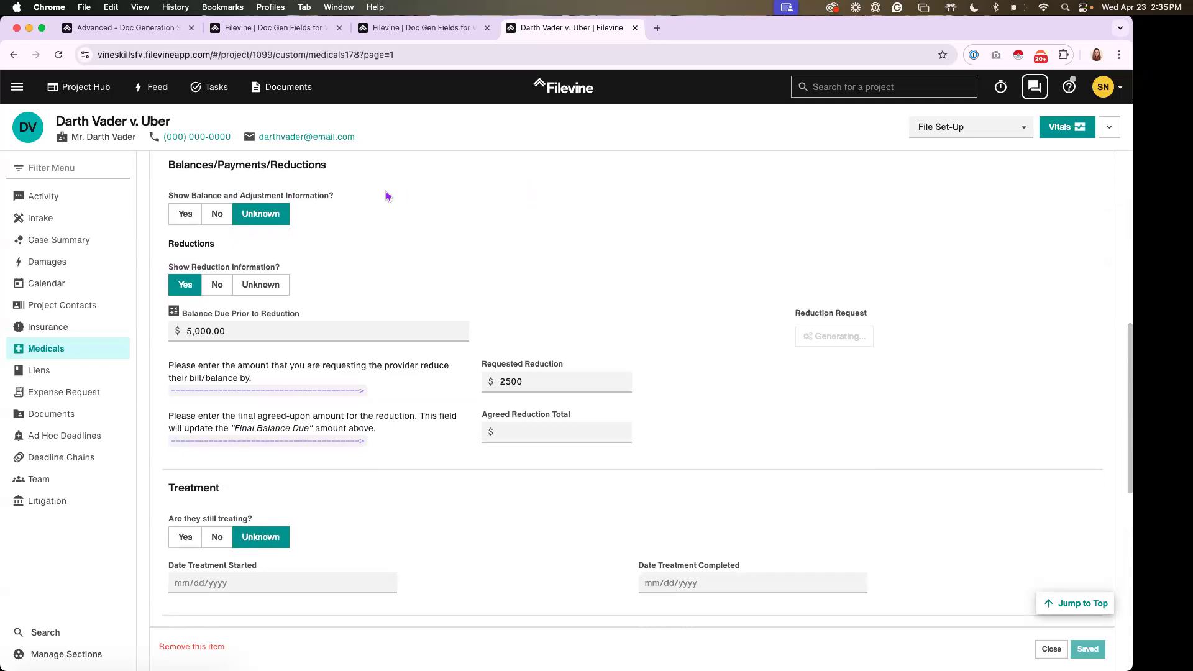
pyautogui.click(60, 55)
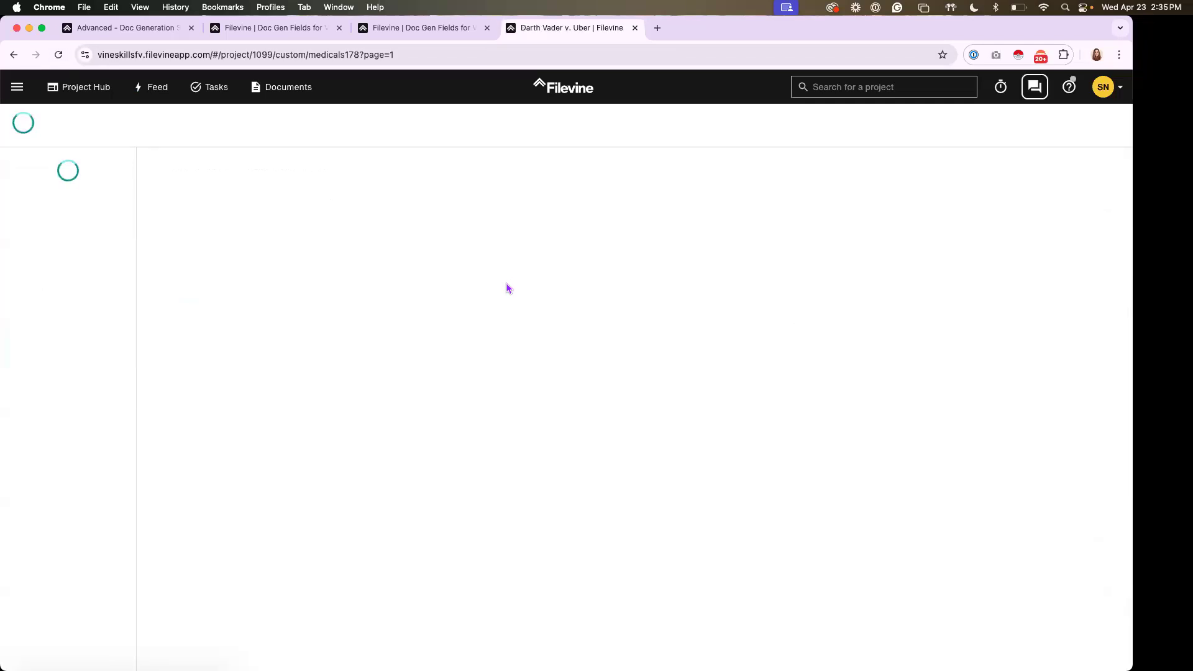
pyautogui.click(359, 324)
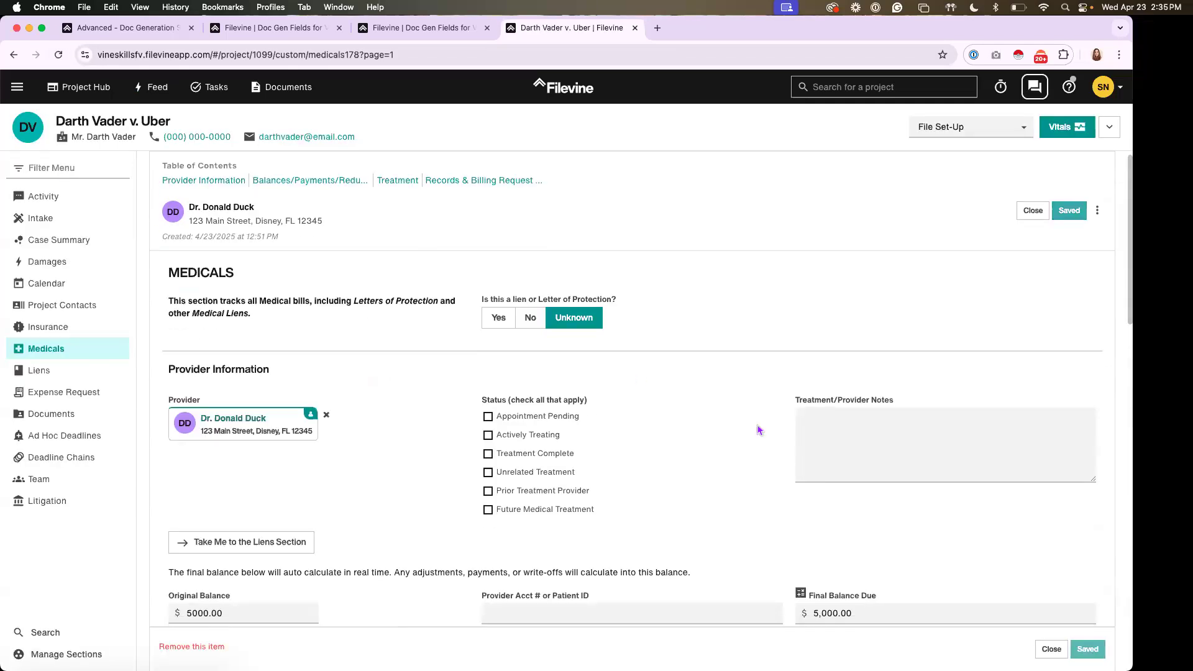
pyautogui.scroll(-6, 765, 429)
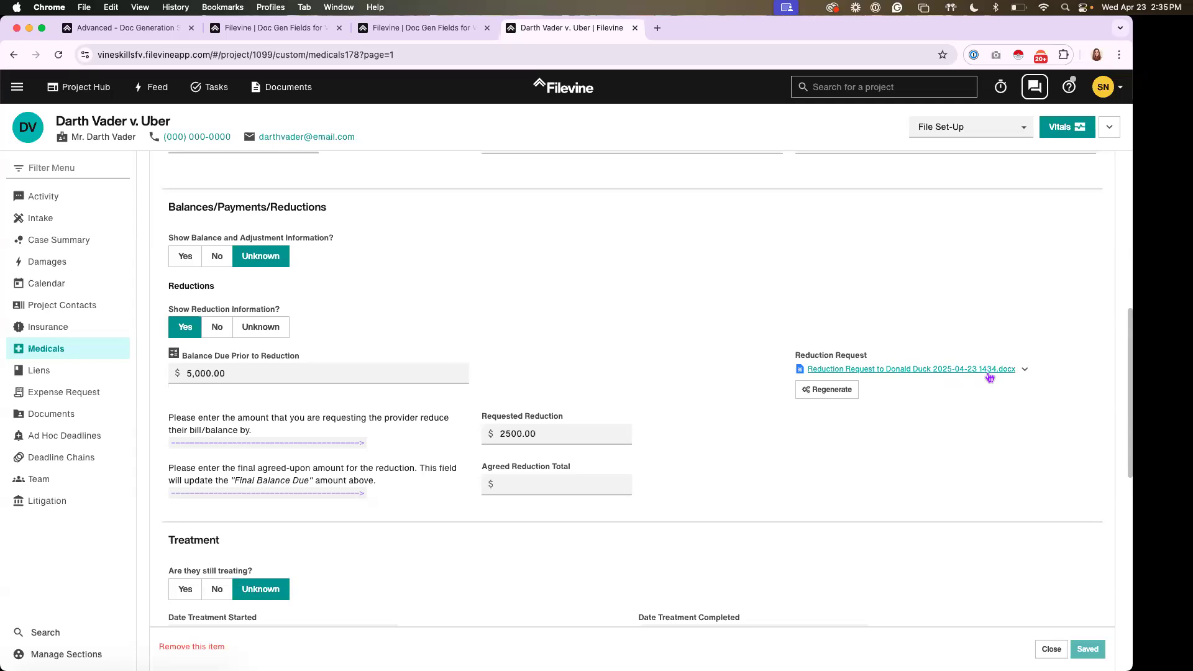
pyautogui.click(881, 371)
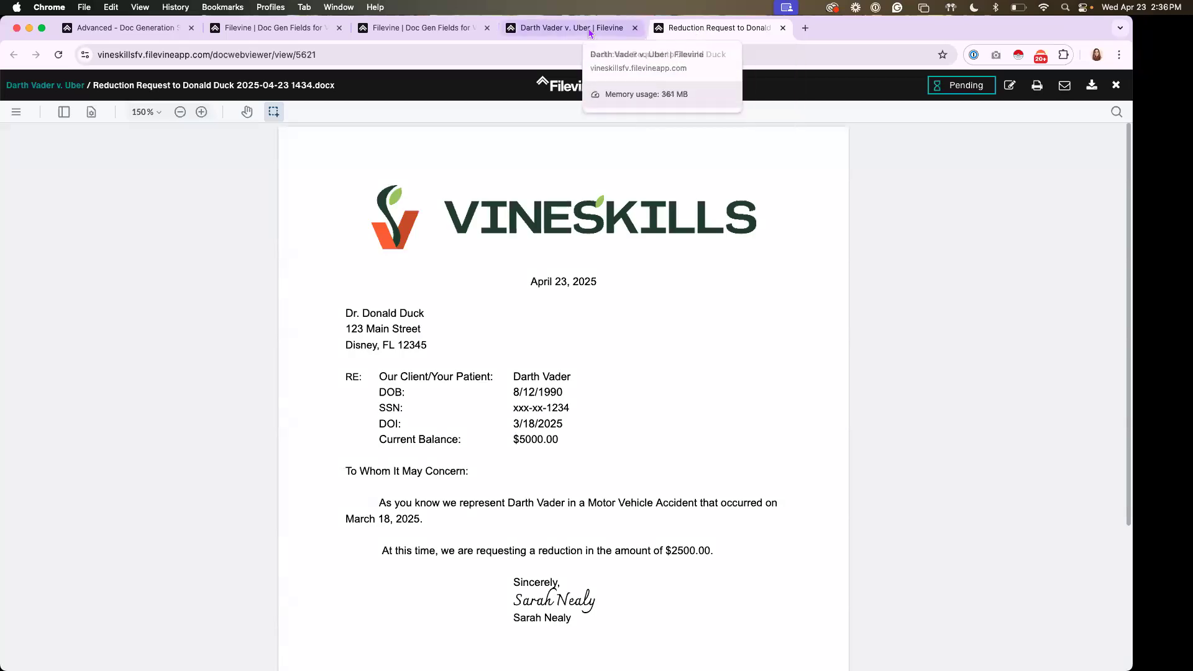
# Review the generated letter's letterhead, provider address, client details, requested reduction amount and signature block
pyautogui.click(591, 32)
pyautogui.click(682, 36)
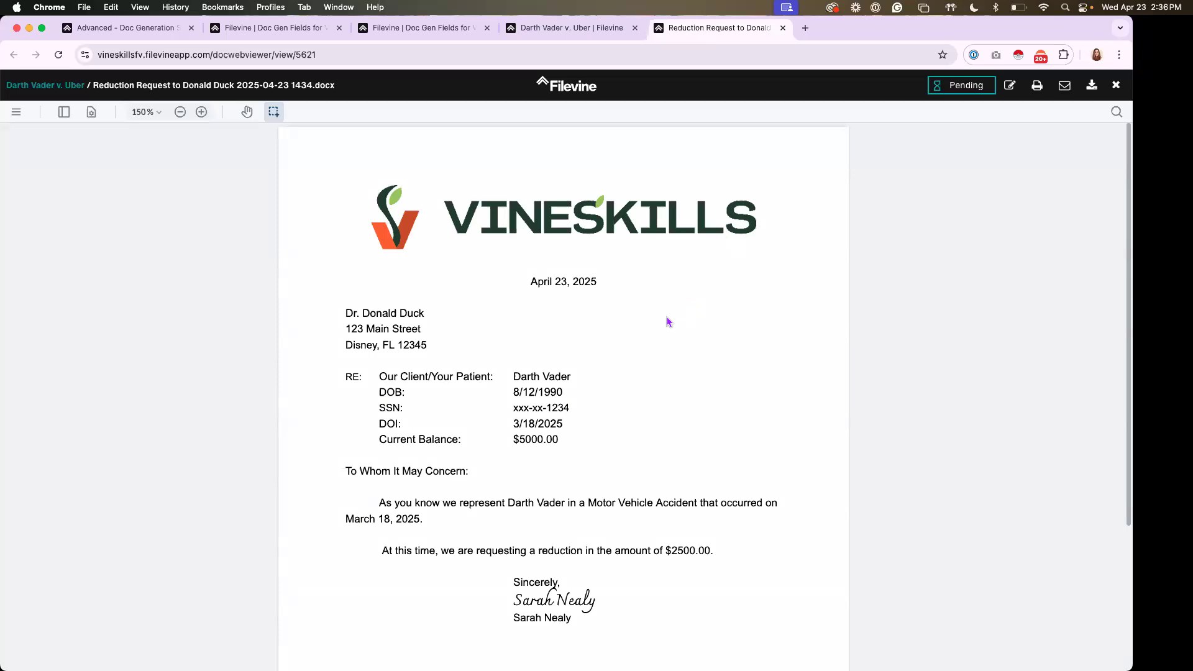
pyautogui.scroll(-1, 676, 317)
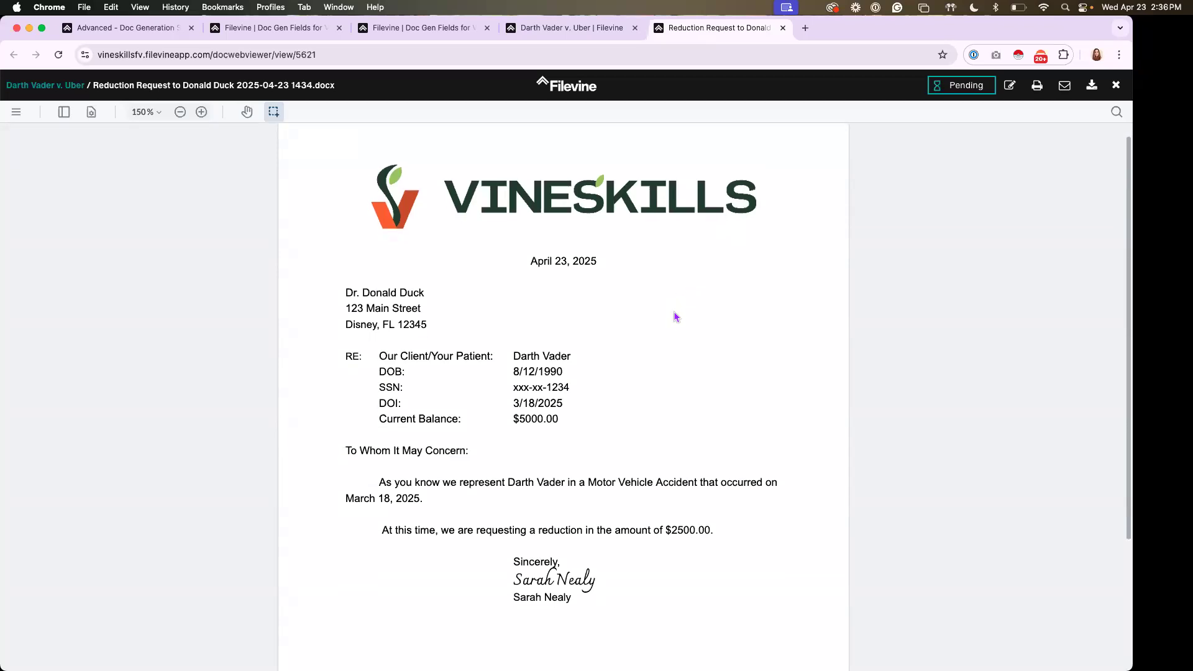
pyautogui.scroll(-3, 676, 317)
pyautogui.scroll(2, 676, 317)
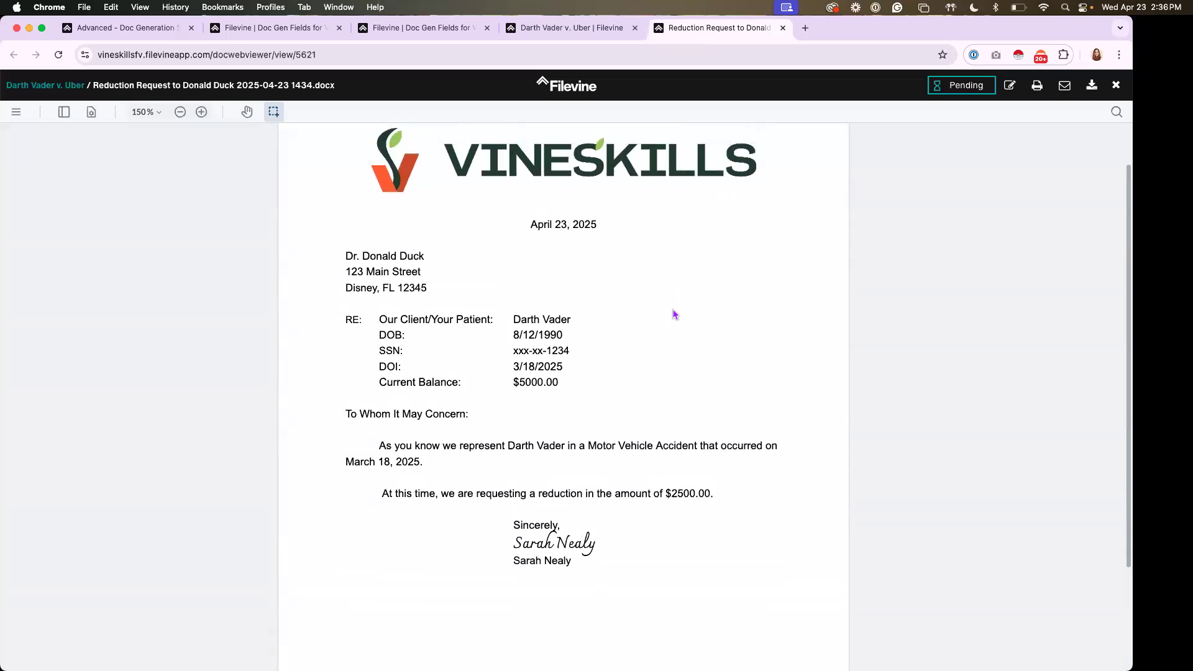
pyautogui.scroll(-1, 676, 315)
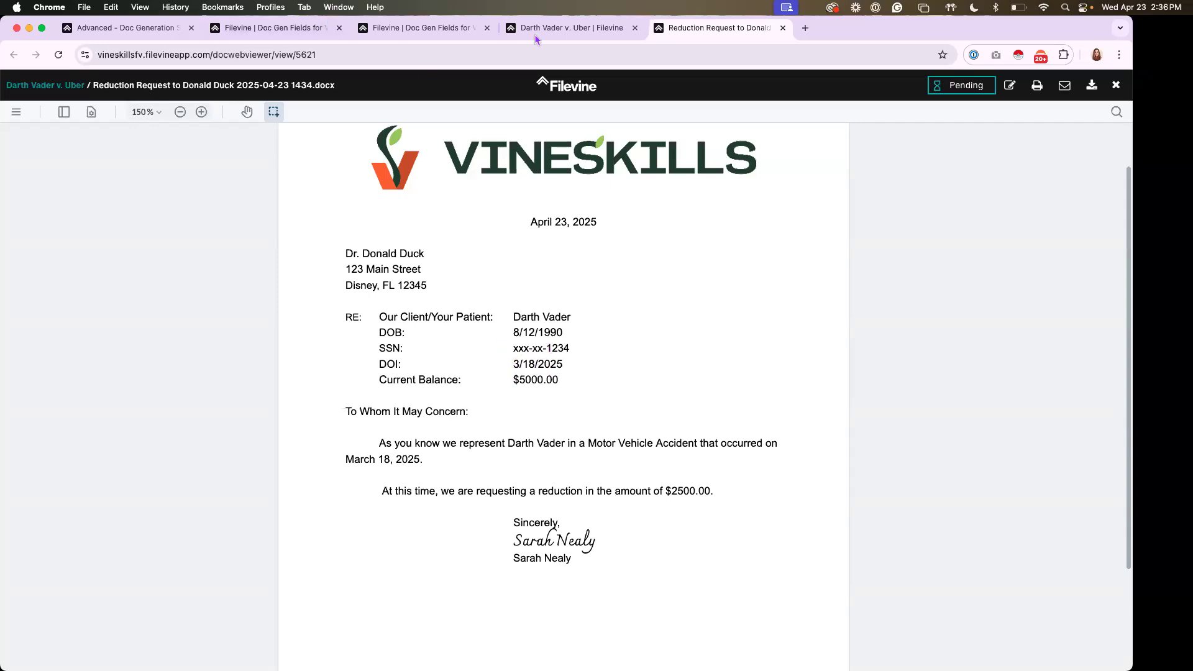
pyautogui.click(572, 27)
pyautogui.click(688, 29)
pyautogui.scroll(-3, 650, 503)
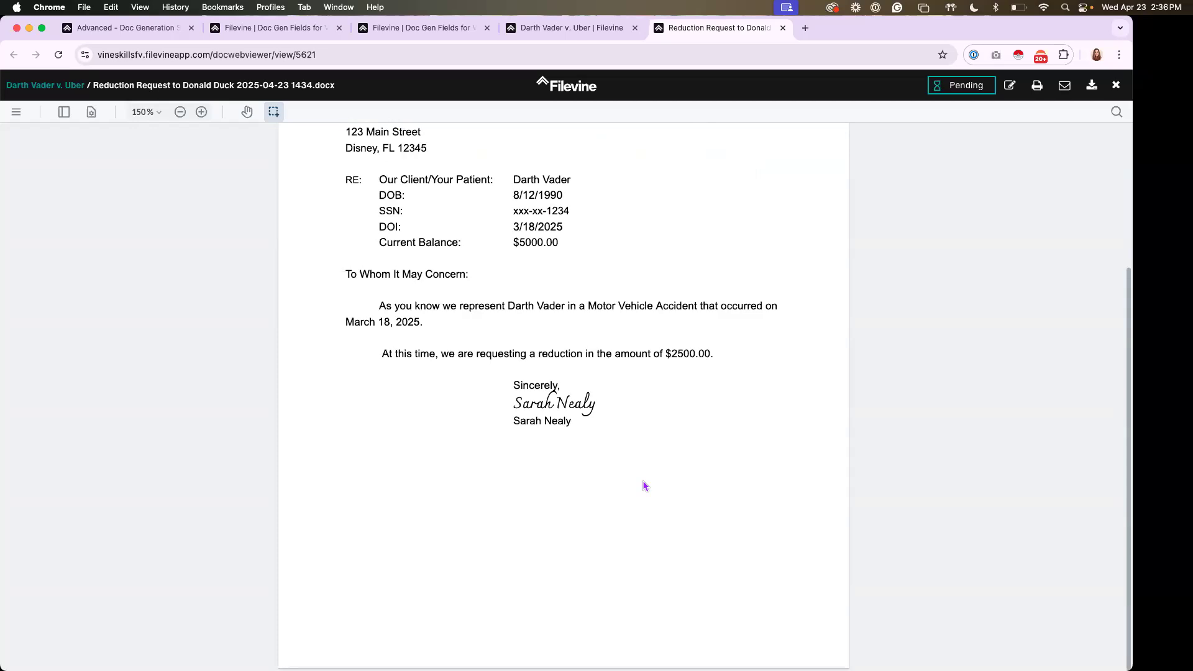
pyautogui.scroll(5, 643, 485)
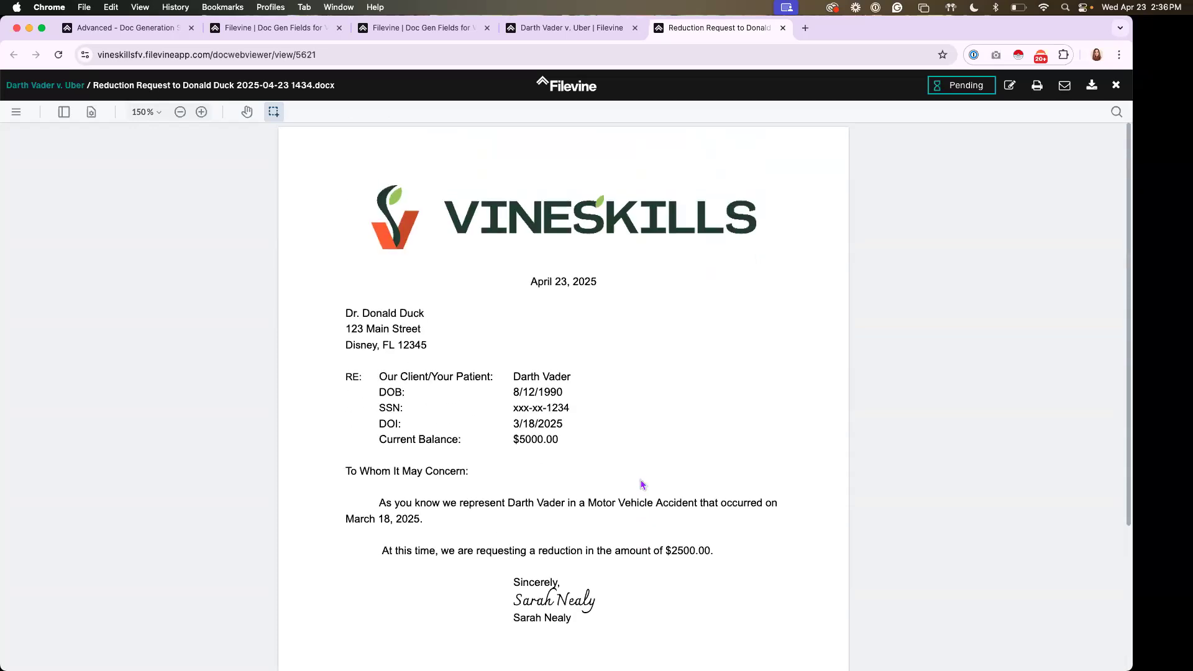
pyautogui.scroll(-2, 644, 484)
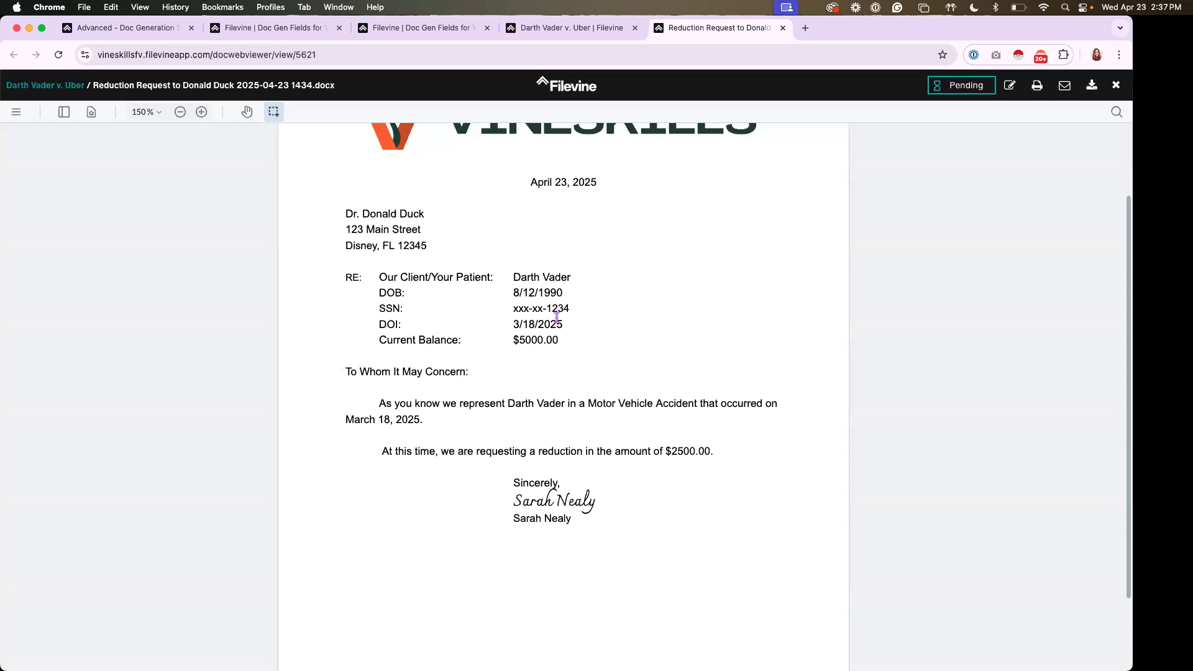
# Open the generated letter for editing in Word, enlarge its window, close the Filevine preview tab and return to Word
pyautogui.click(1010, 90)
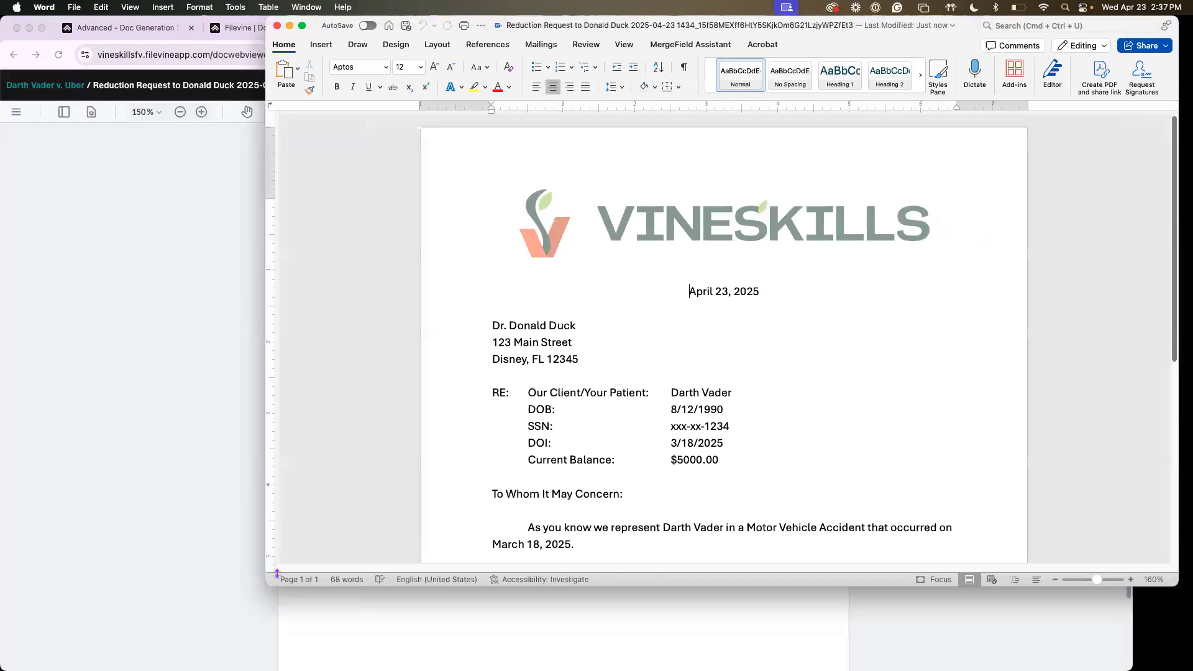
pyautogui.moveTo(272, 584); pyautogui.dragTo(208, 670)
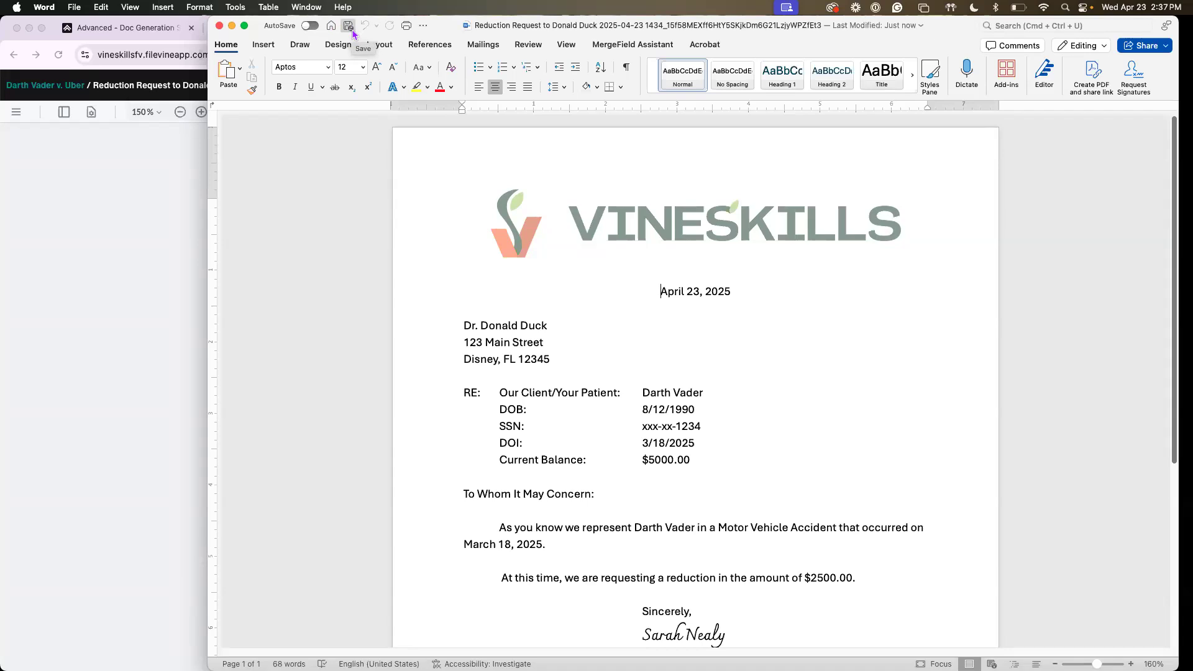
pyautogui.click(62, 214)
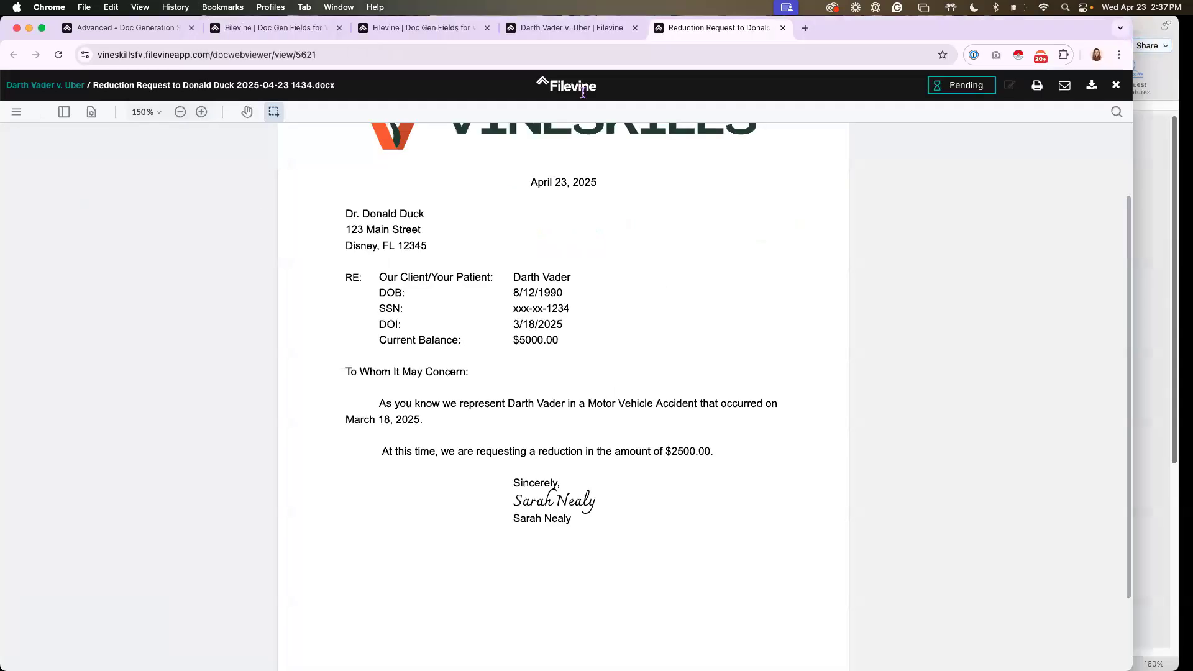
pyautogui.click(783, 28)
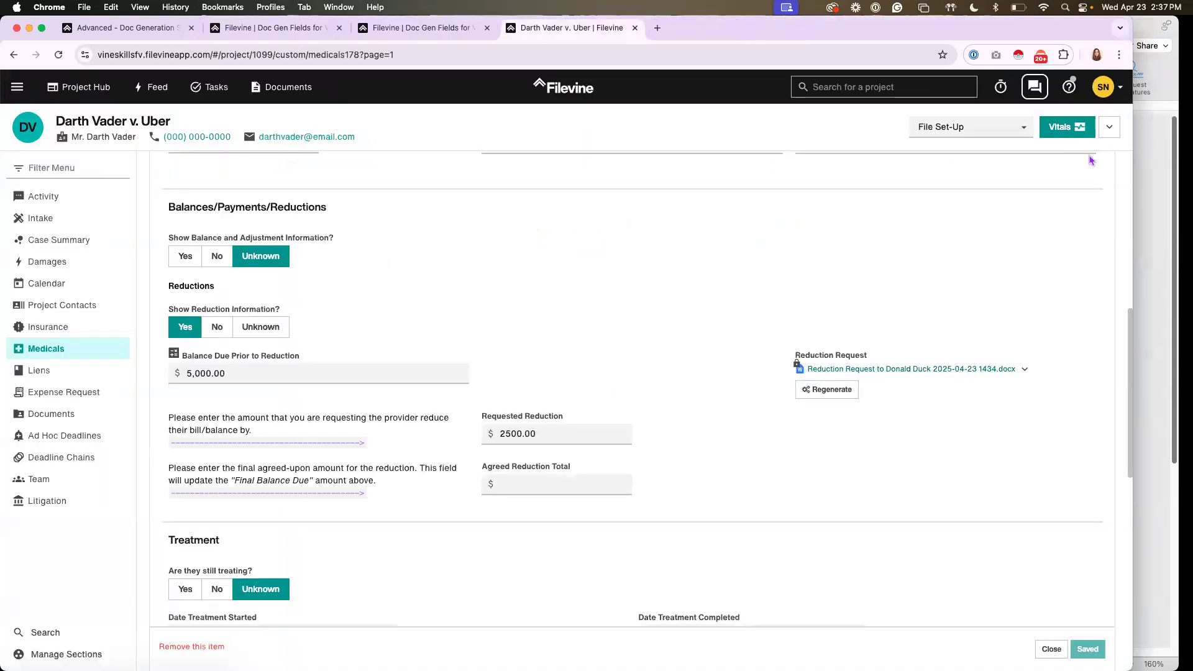
pyautogui.click(1150, 237)
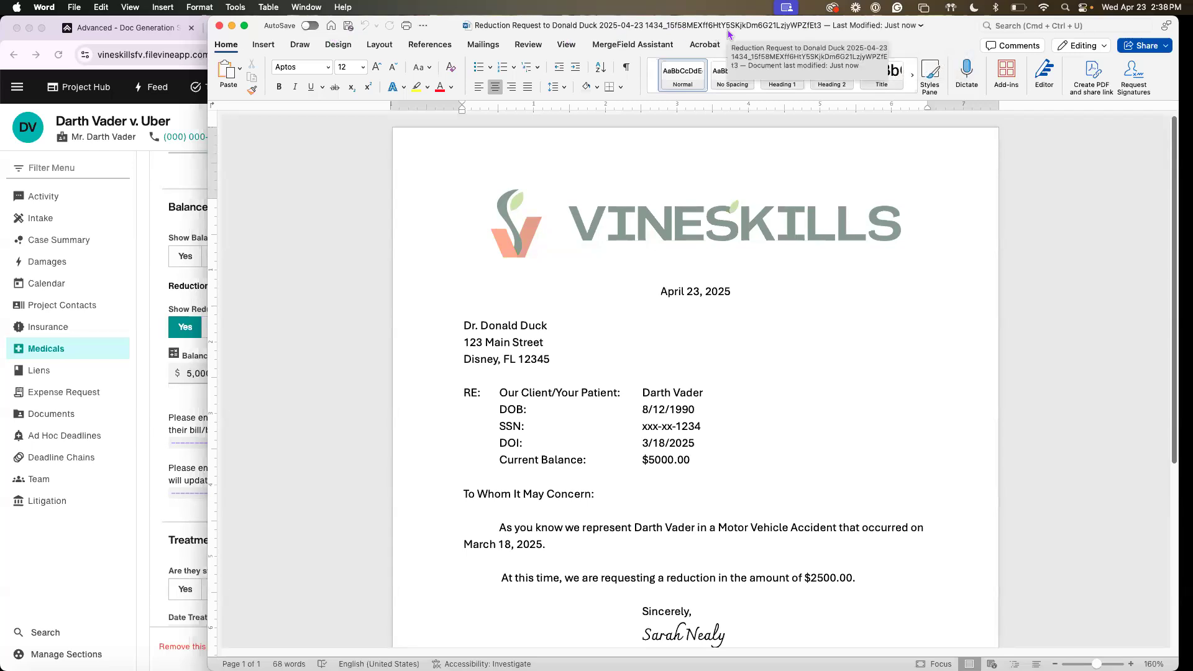
# Replace the last four digits of the client's SSN in the letter, save the document and close it
pyautogui.click(702, 426)
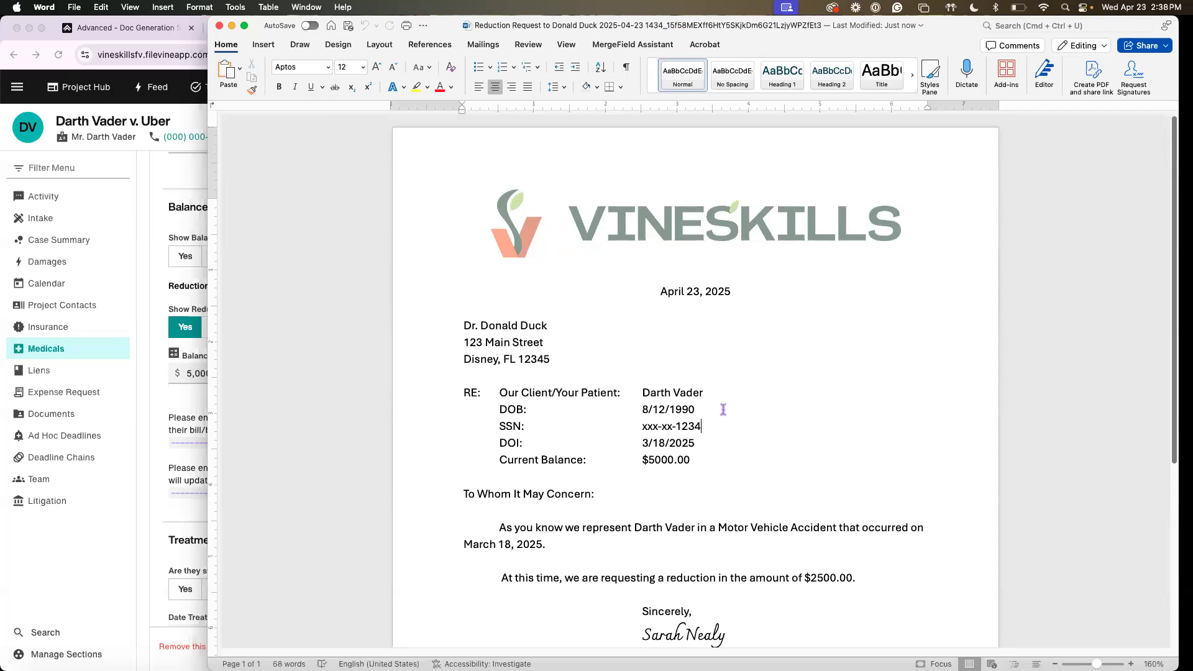
pyautogui.press('BackSpace')
pyautogui.press('BackSpace')
pyautogui.press('BackSpace')
pyautogui.press('BackSpace')
pyautogui.write('6789')
pyautogui.click(349, 27)
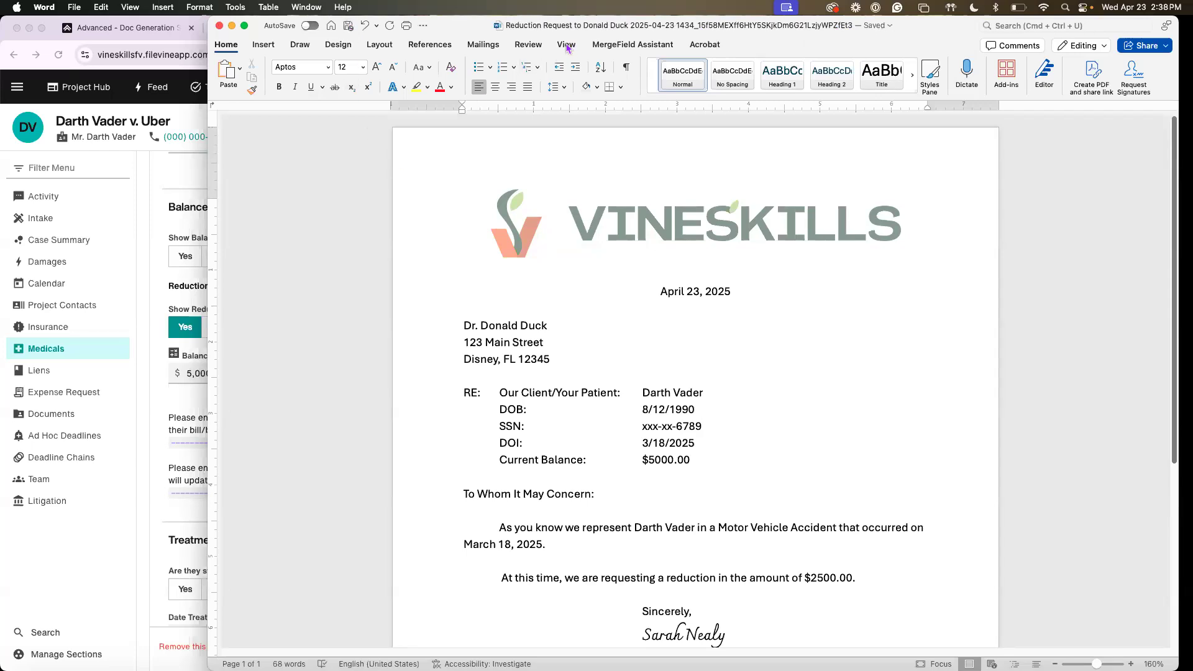
pyautogui.click(219, 26)
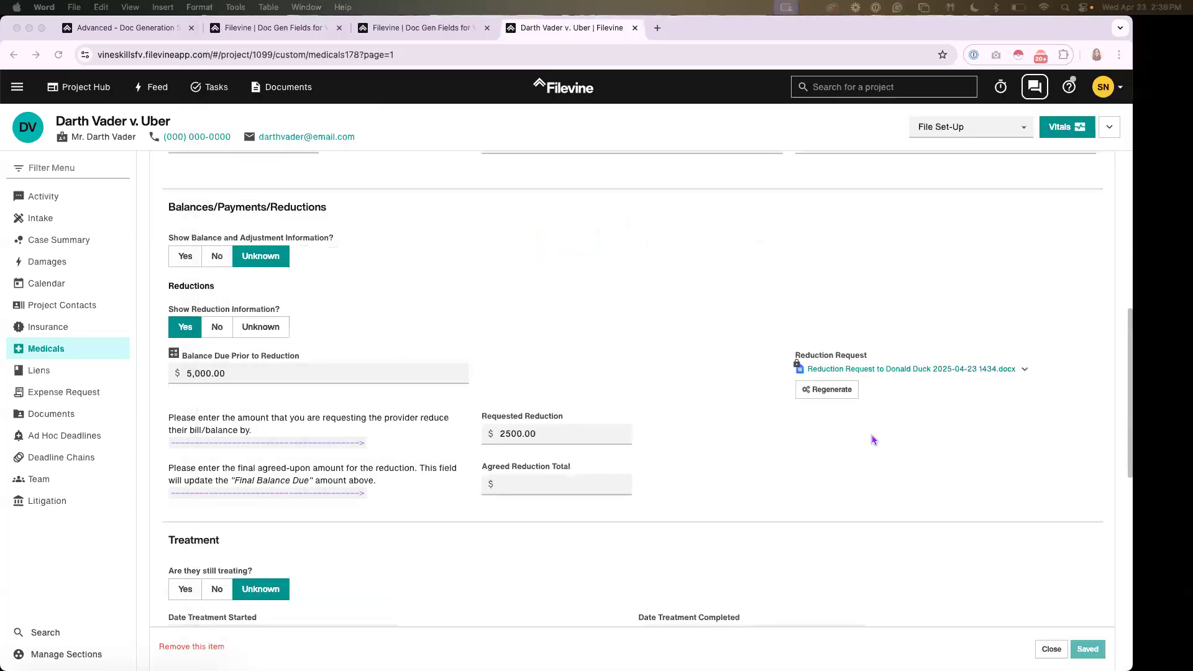
# Reopen the edited Reduction Request in Filevine, generate an email with it attached and open the downloaded draft in Outlook
pyautogui.click(882, 370)
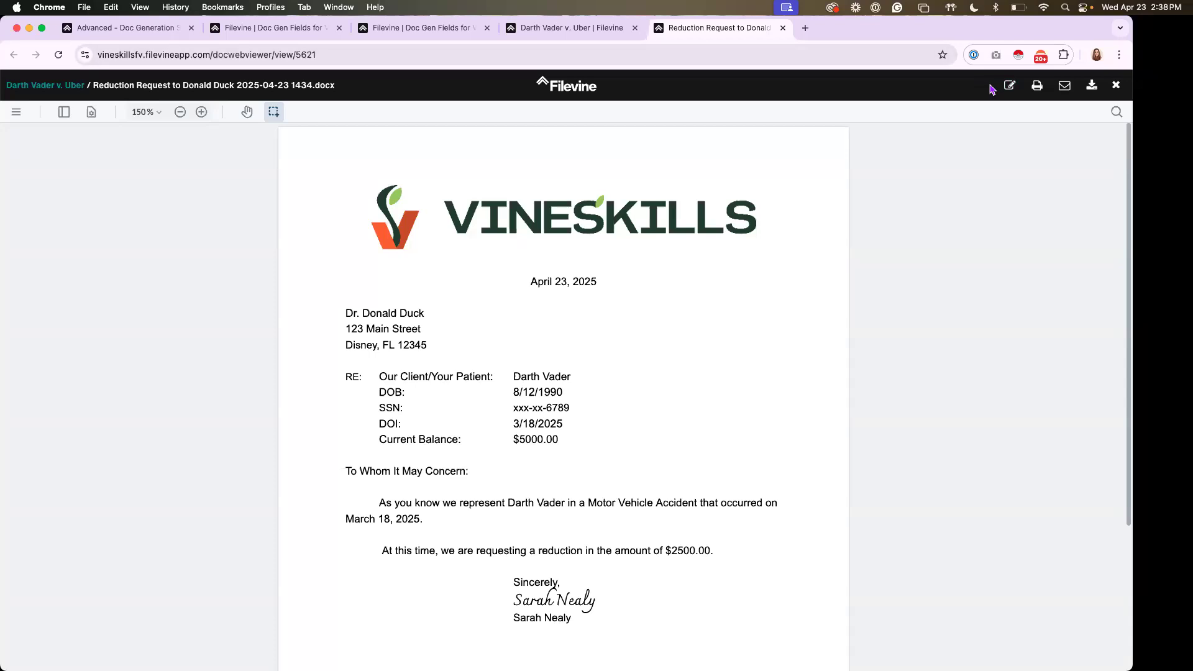
pyautogui.click(1066, 88)
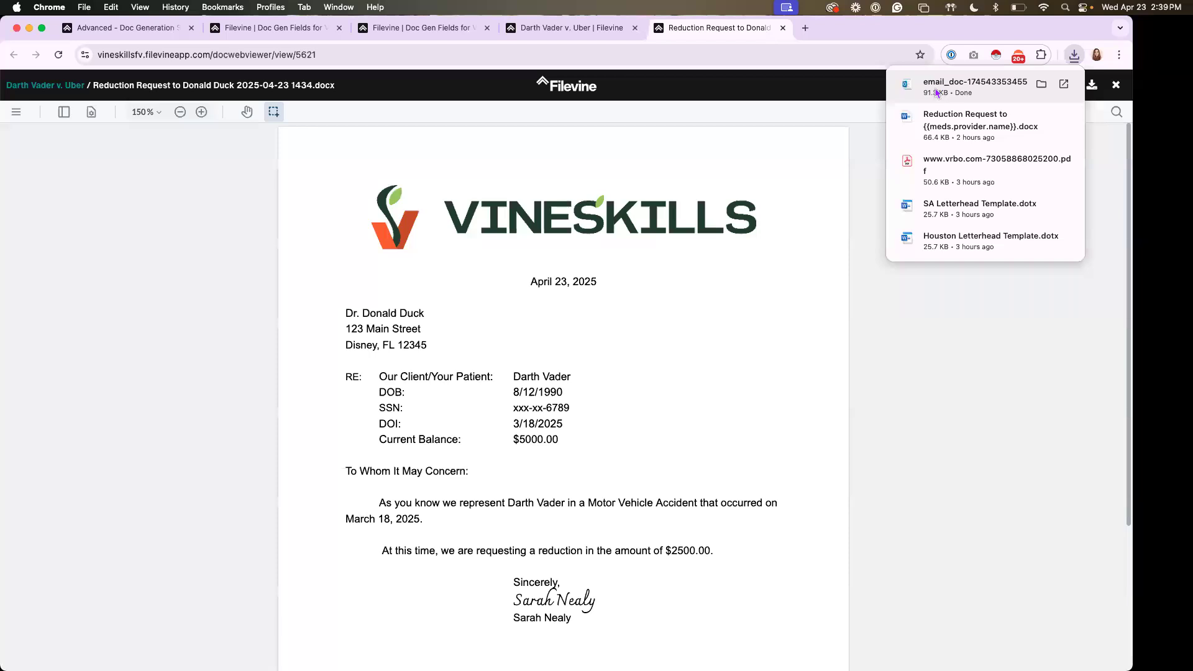
pyautogui.click(937, 92)
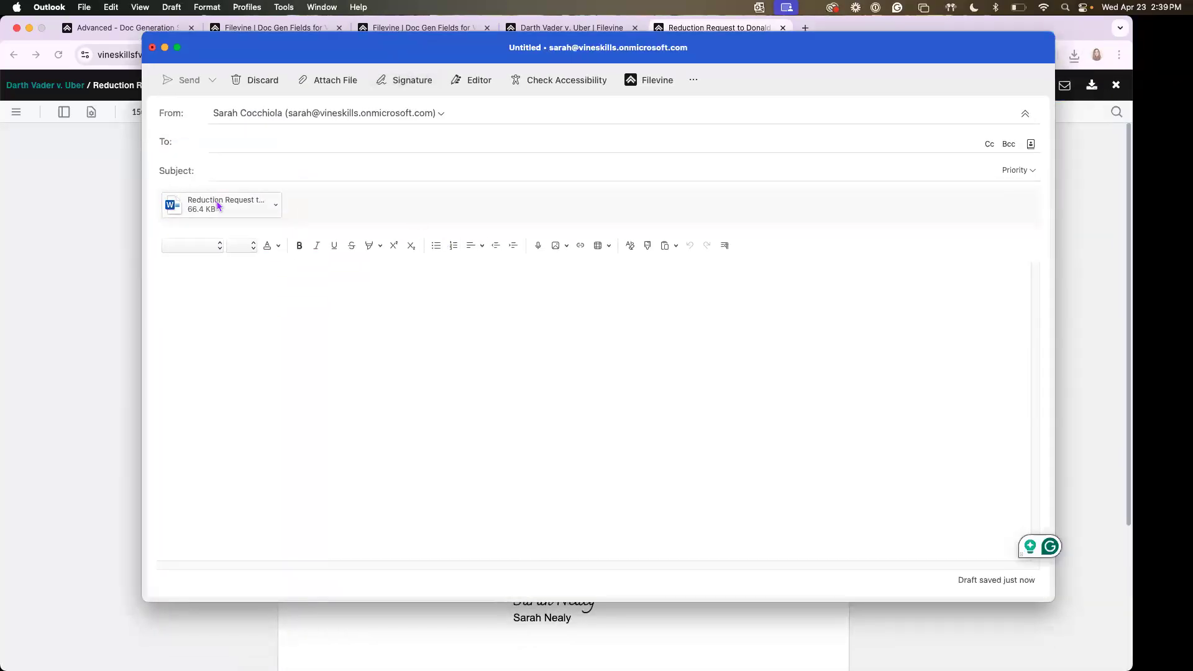
# Check the sender, recipient, subject and body fields of the email draft and close it to return to Filevine
pyautogui.click(292, 114)
pyautogui.click(211, 132)
pyautogui.click(214, 142)
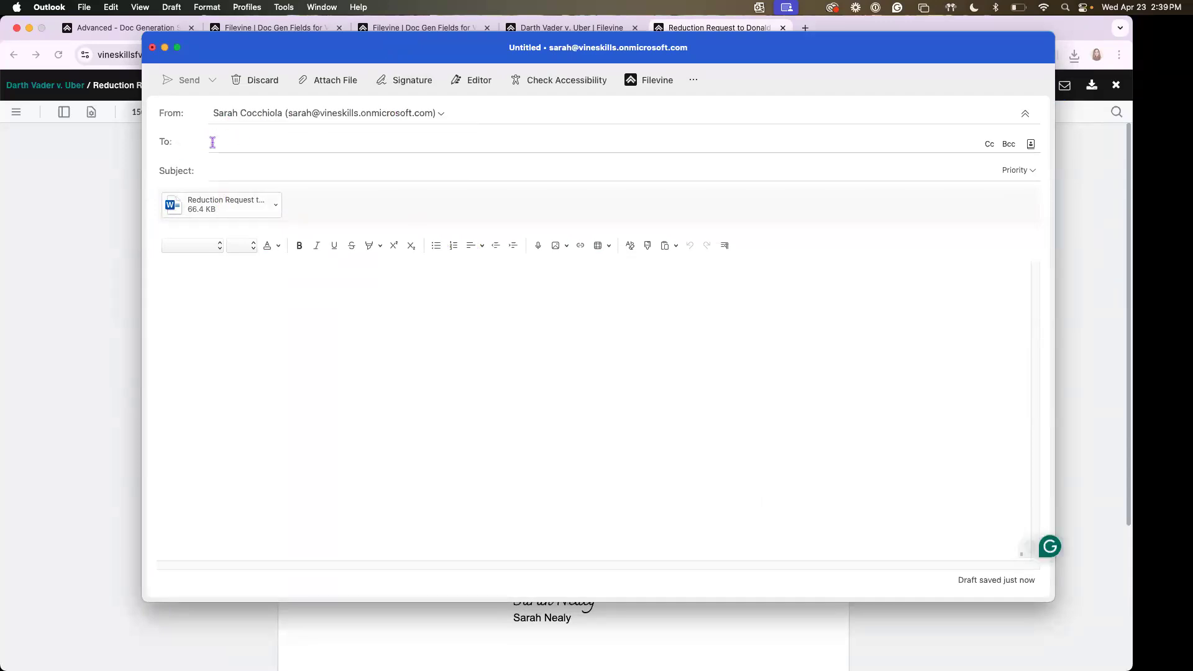
pyautogui.click(223, 170)
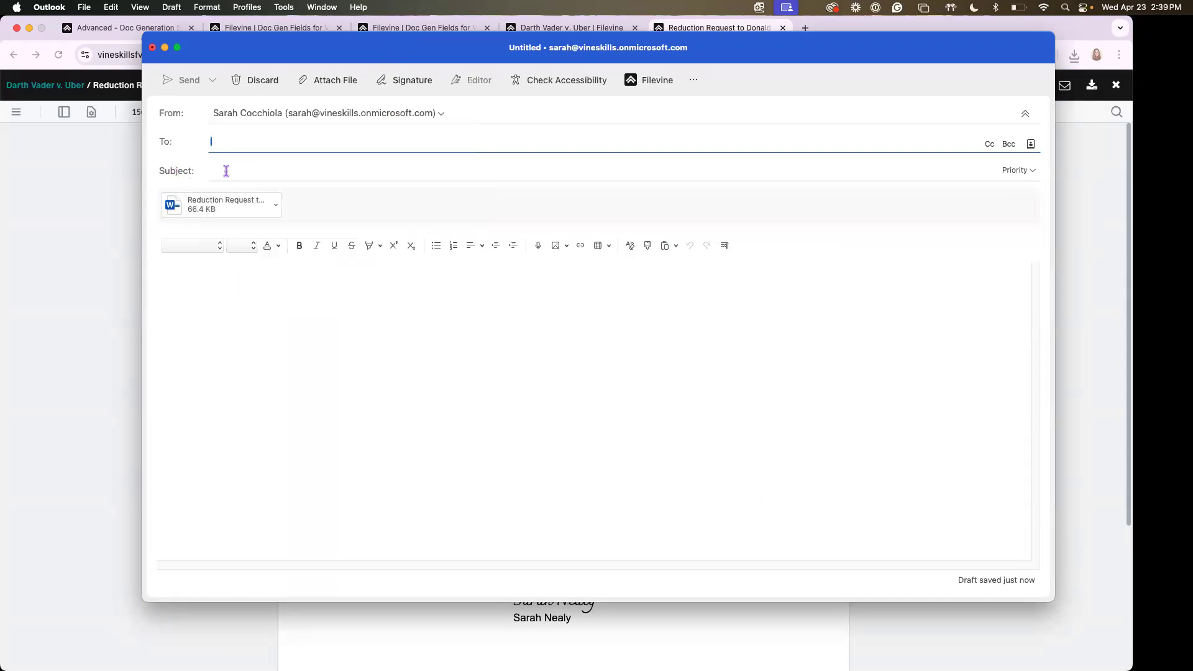
pyautogui.click(218, 282)
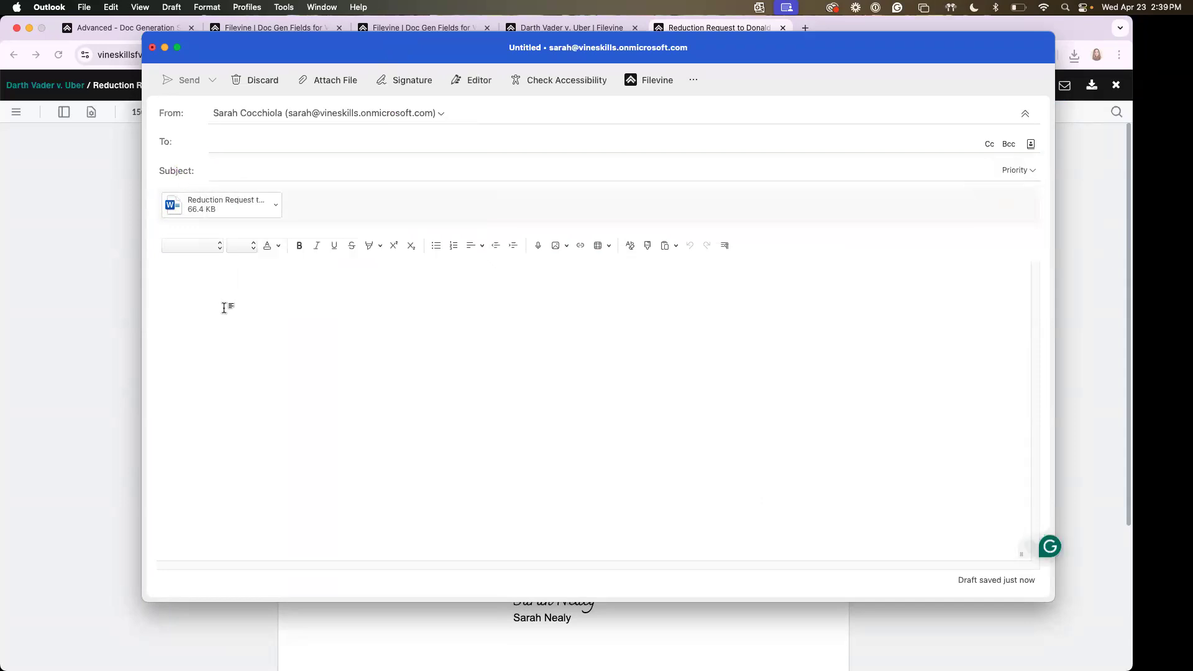
pyautogui.click(153, 48)
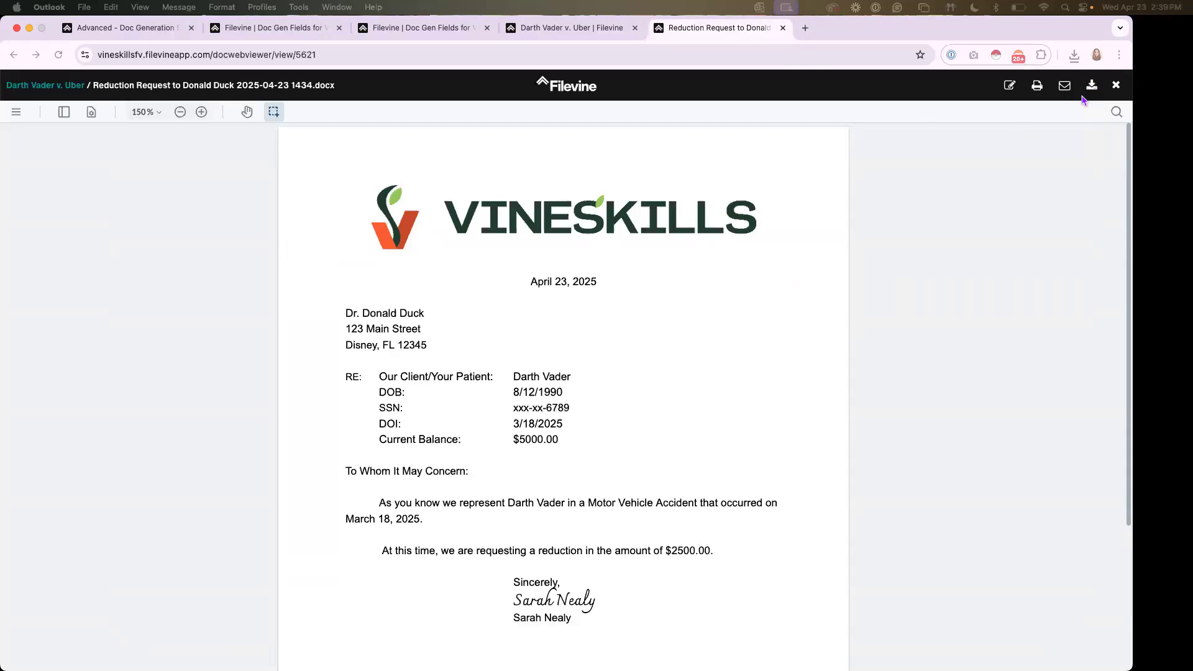
# Close the letter preview, open the action list of the Reduction Request document in Medicals, and bring up the minimized Word window
pyautogui.click(783, 28)
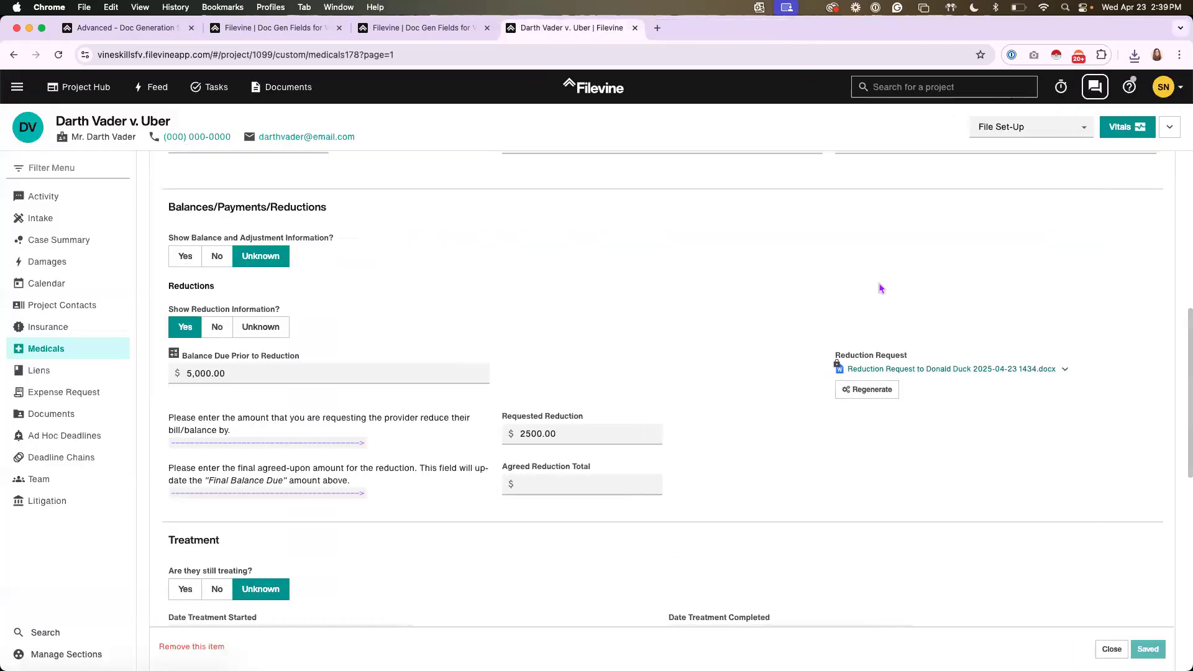
pyautogui.click(918, 372)
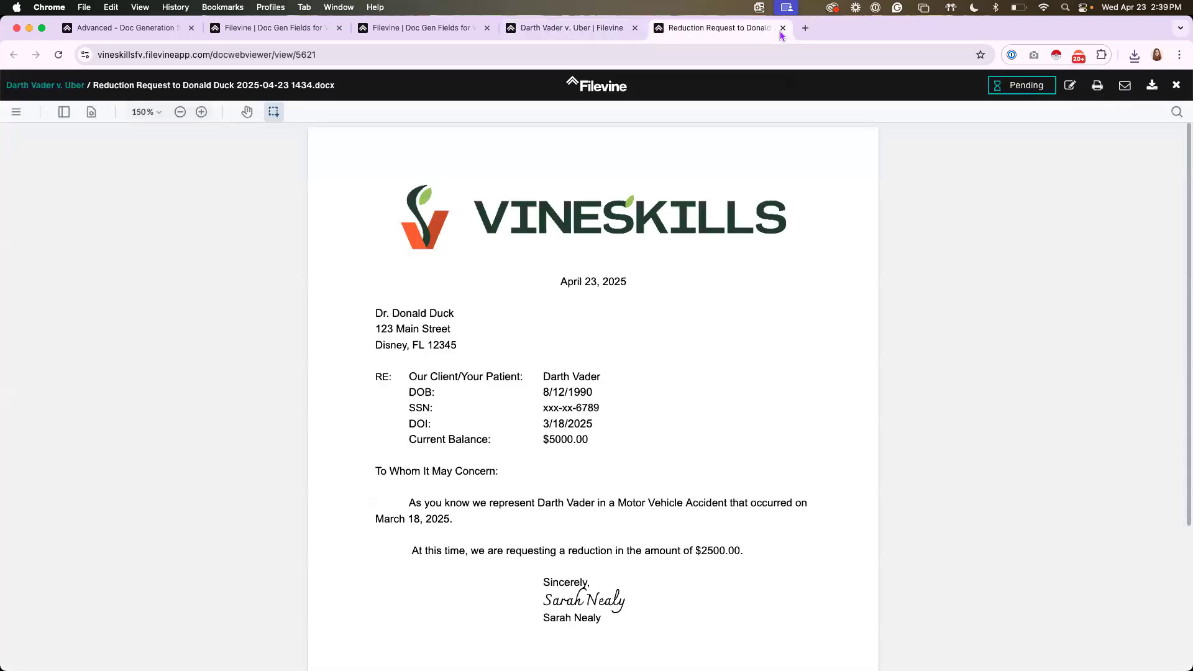
pyautogui.click(783, 28)
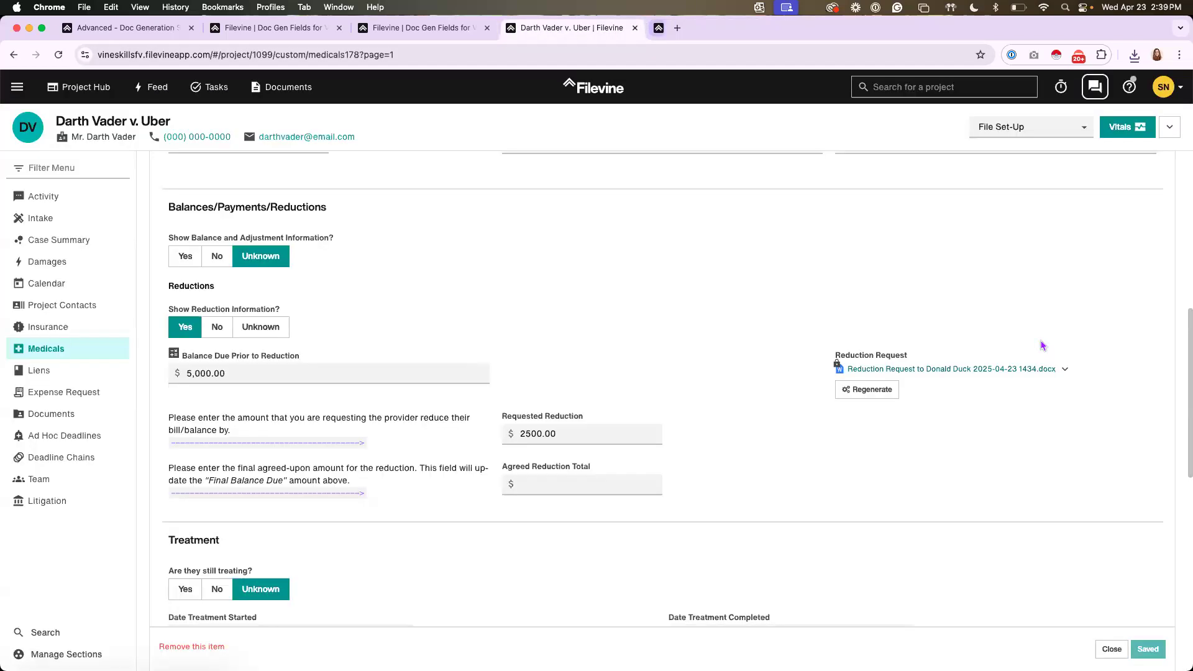
pyautogui.click(1064, 371)
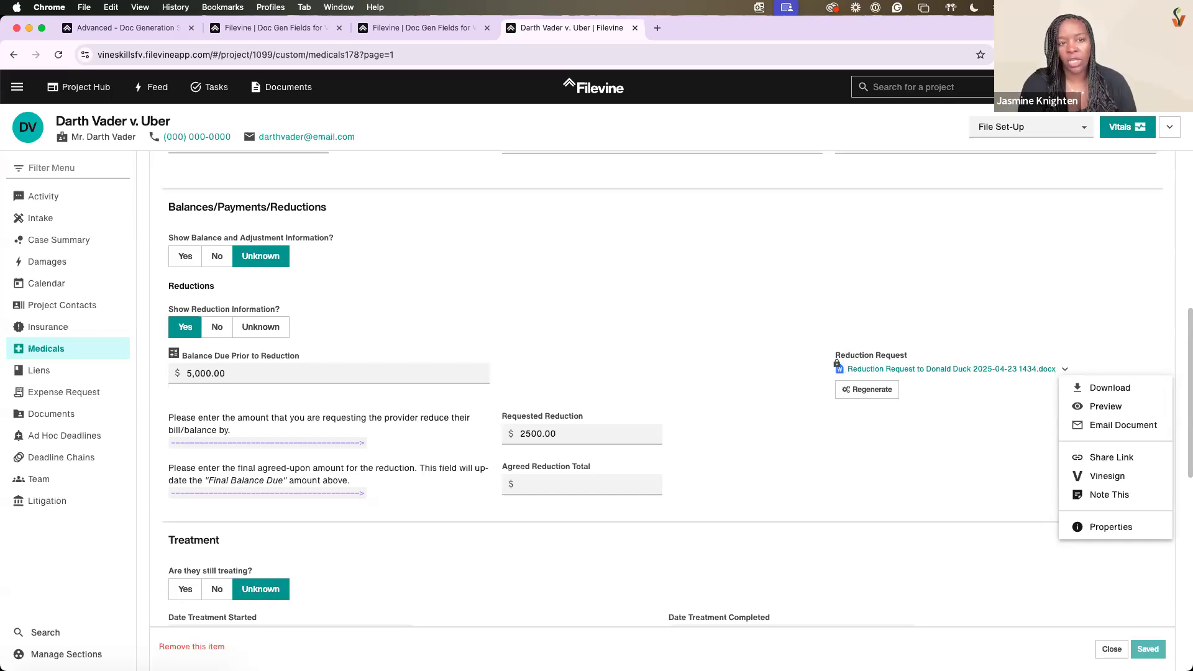
pyautogui.moveTo(1101, 643)
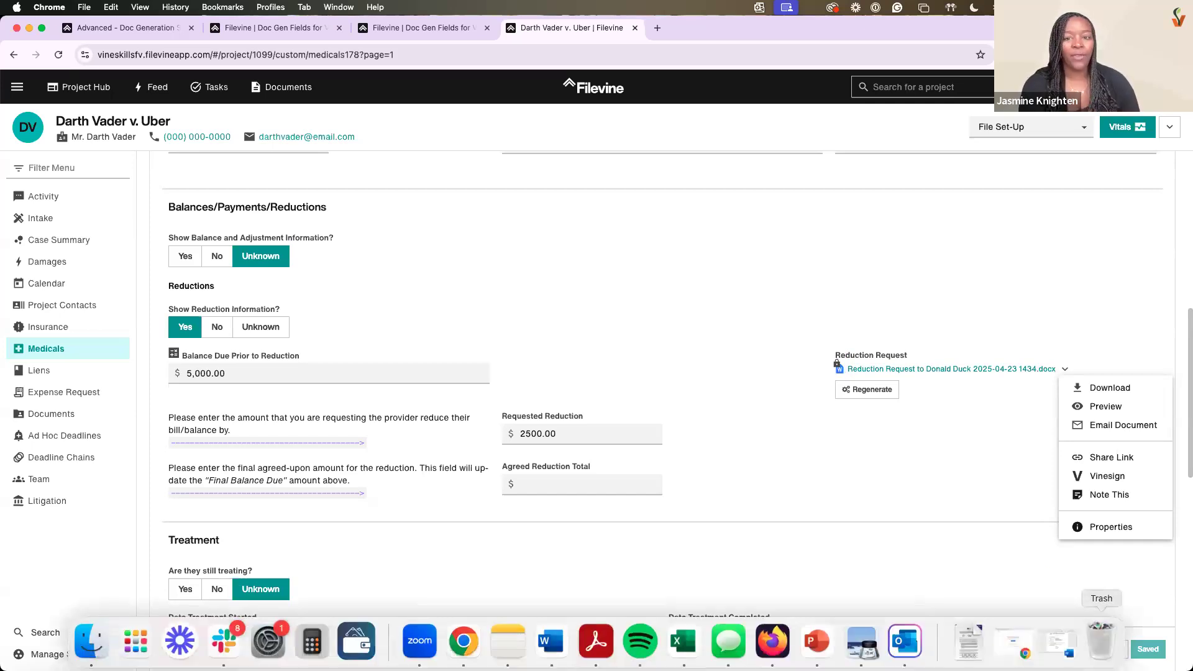
pyautogui.click(1060, 642)
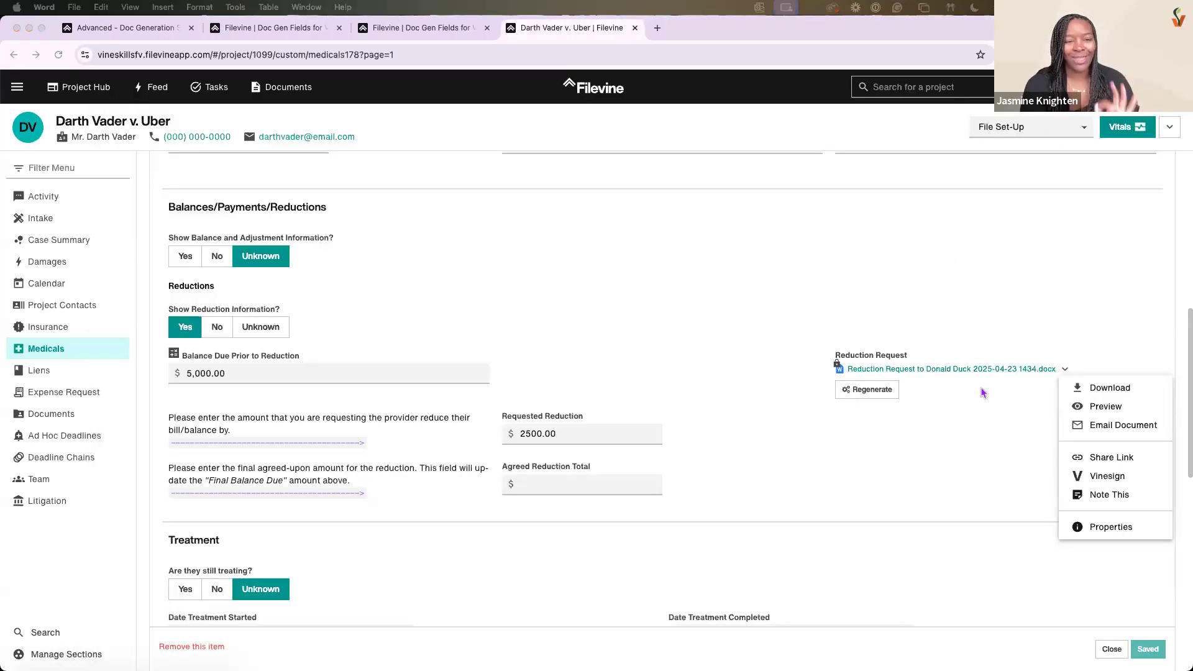
# Reload the project page and open the Reduction Request document's action list in the Reductions area of Medicals
pyautogui.click(58, 55)
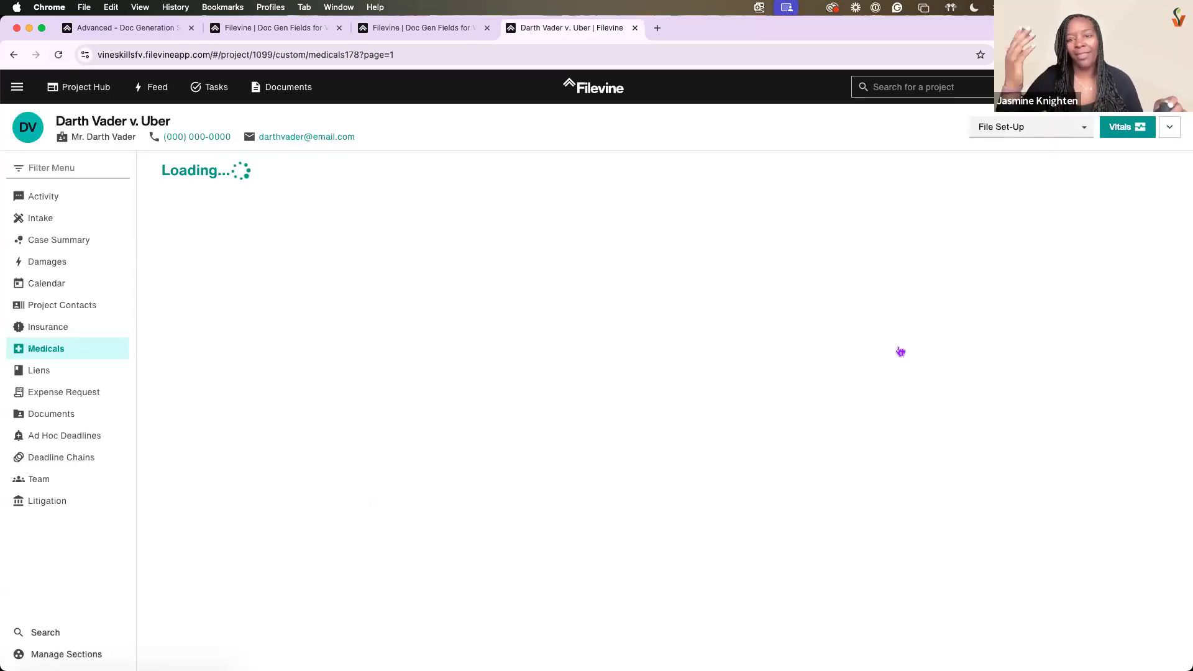
pyautogui.click(838, 386)
pyautogui.scroll(-4, 919, 403)
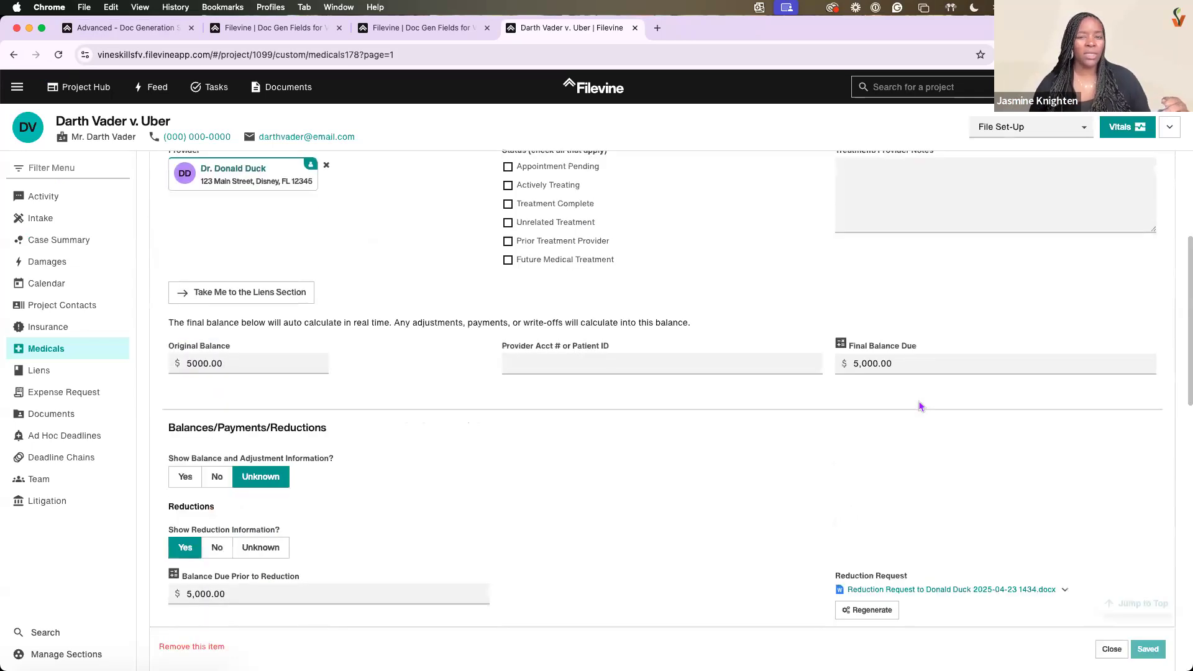
pyautogui.scroll(-3, 921, 406)
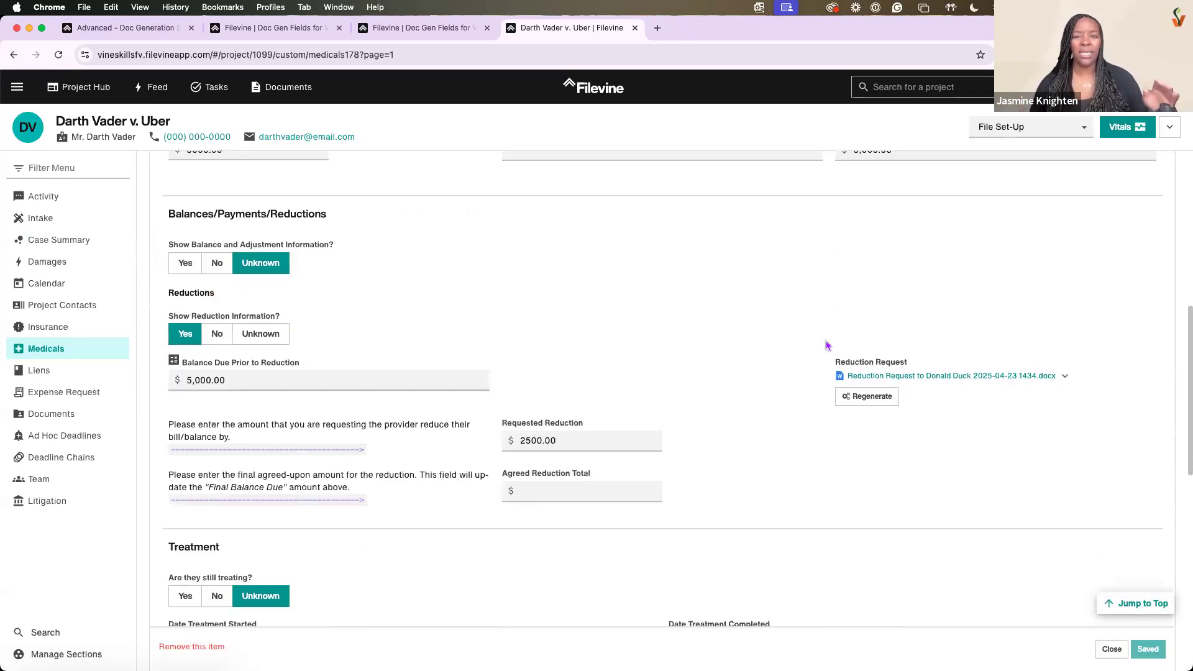
pyautogui.click(1064, 376)
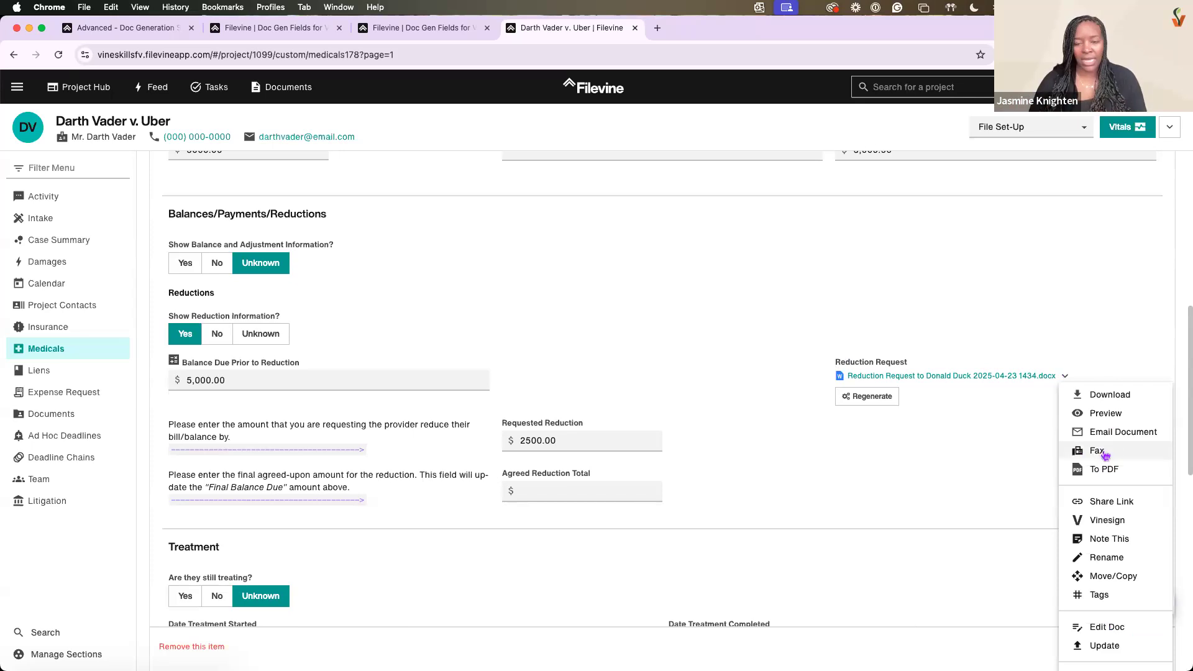
# Create a note from the Reduction Request document that mentions a colleague with the text "Please review", and save it as a task
pyautogui.scroll(-1, 1103, 432)
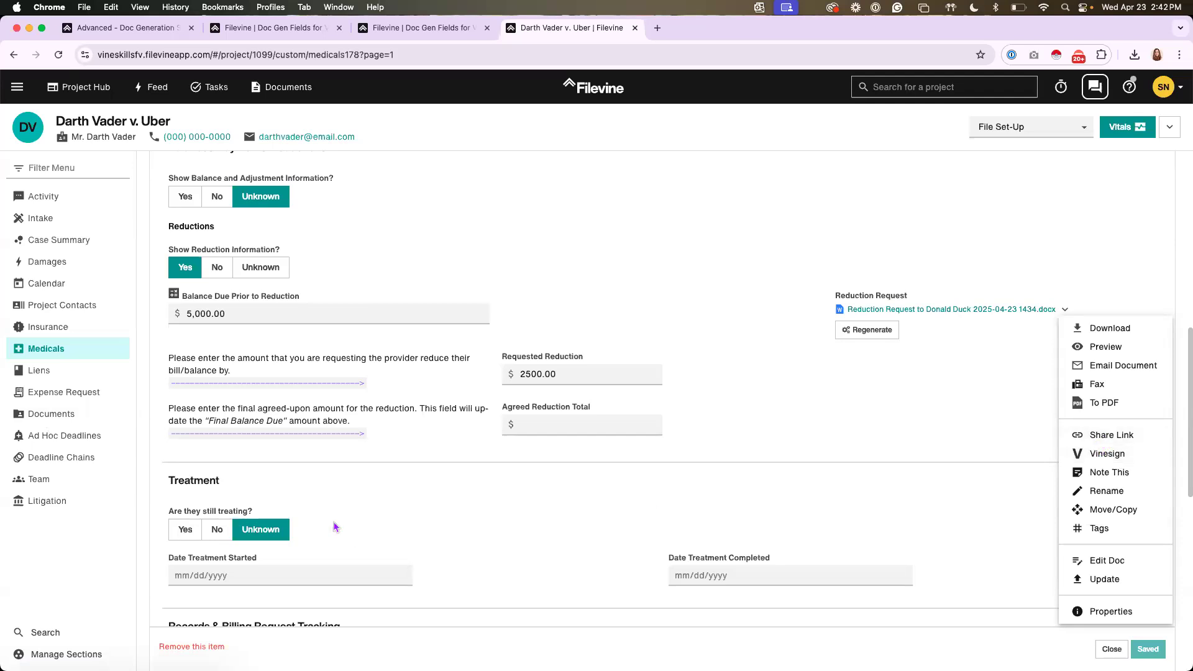
pyautogui.click(1109, 473)
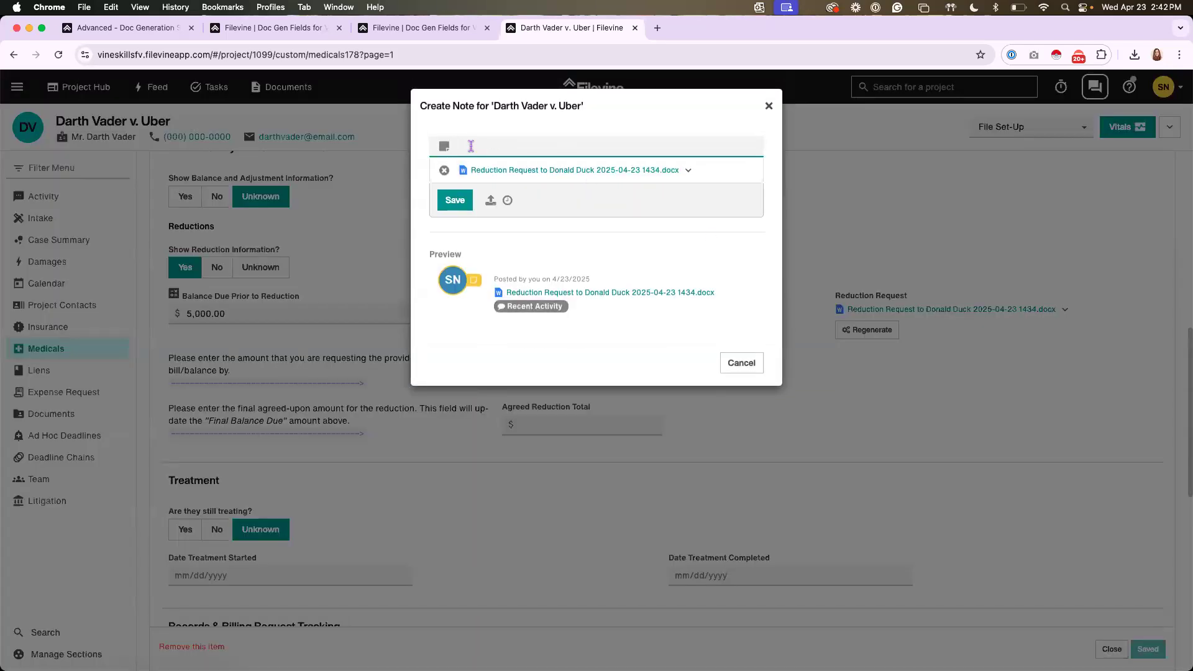
pyautogui.write('@jasmine')
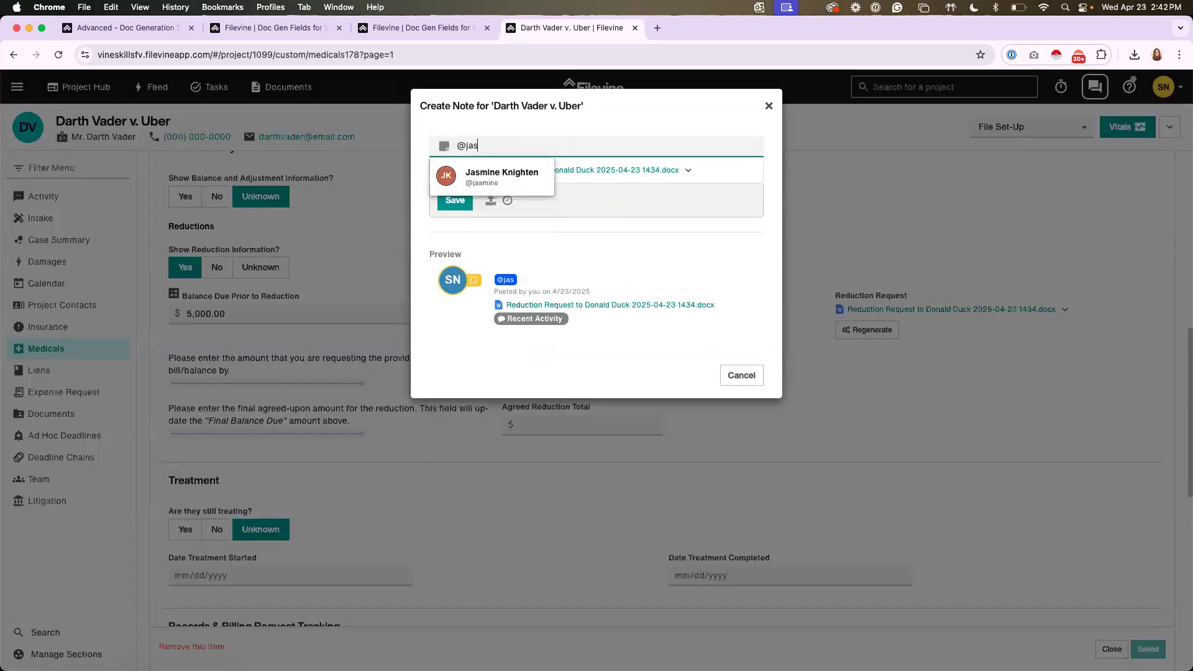
pyautogui.press('Return')
pyautogui.write('Please re')
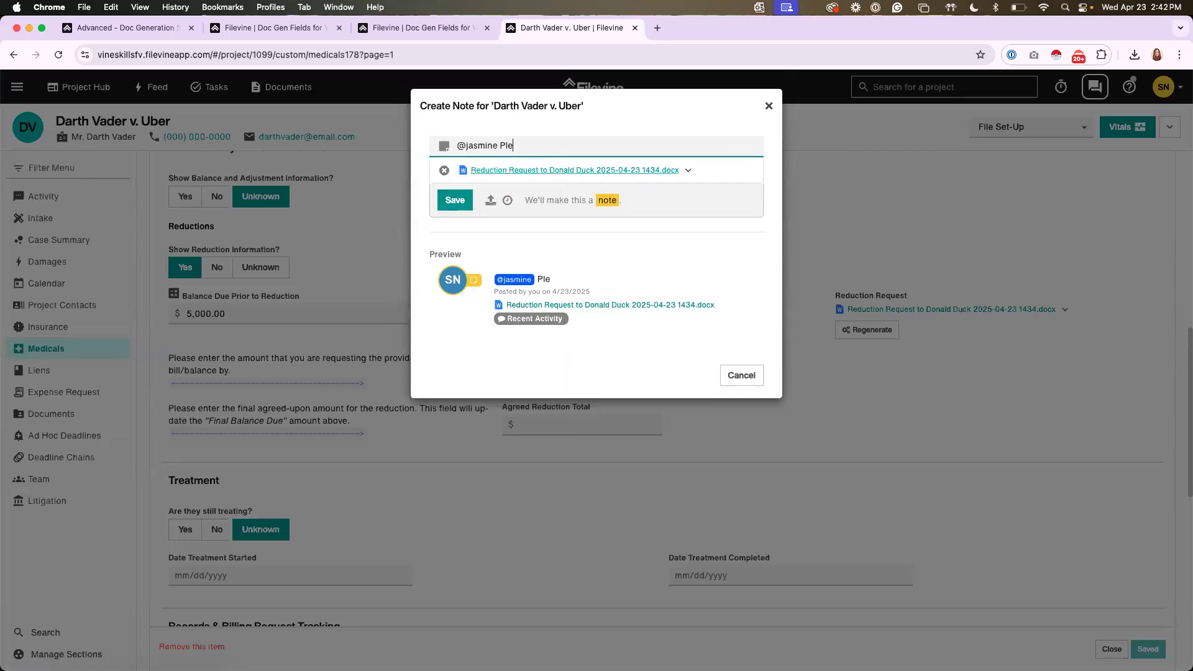
pyautogui.press('BackSpace')
pyautogui.write('eview')
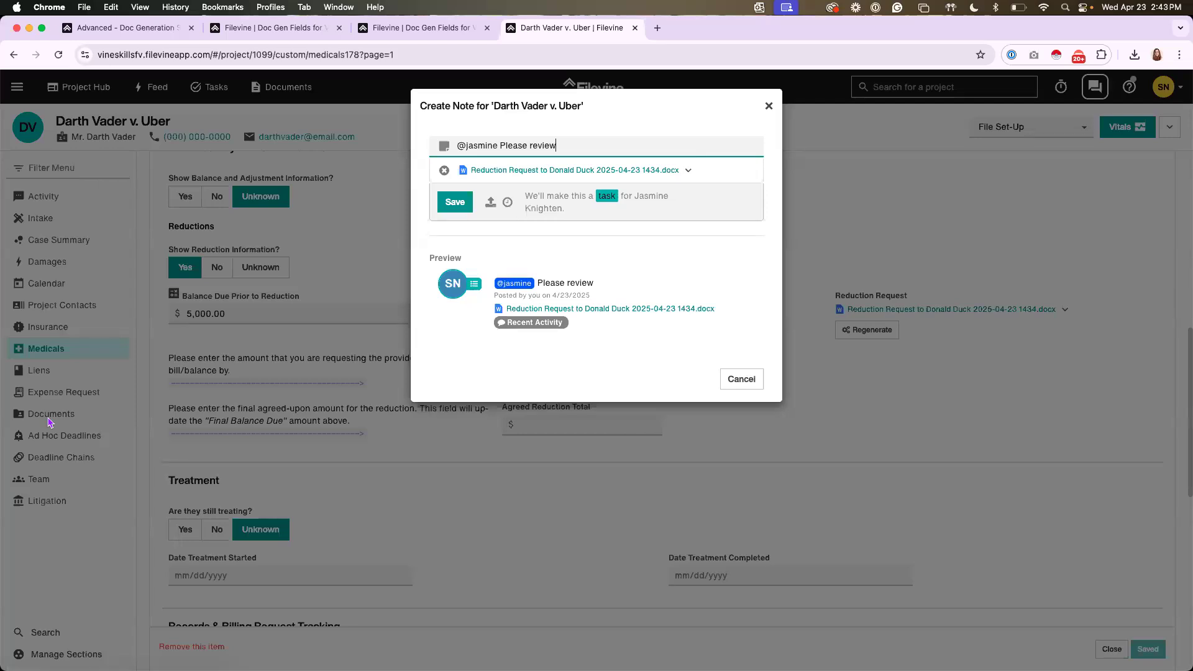
pyautogui.click(458, 202)
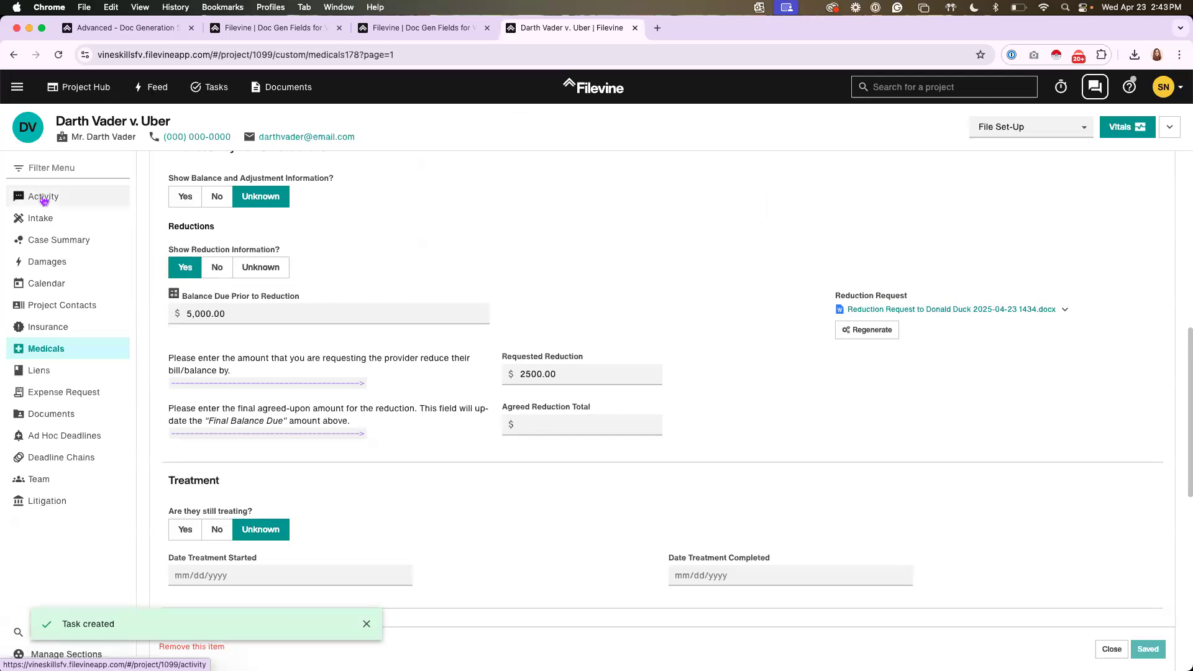
# Check the new task in the project's Activity feed, expand its details, and preview and close the attached Reduction Request letter
pyautogui.click(44, 197)
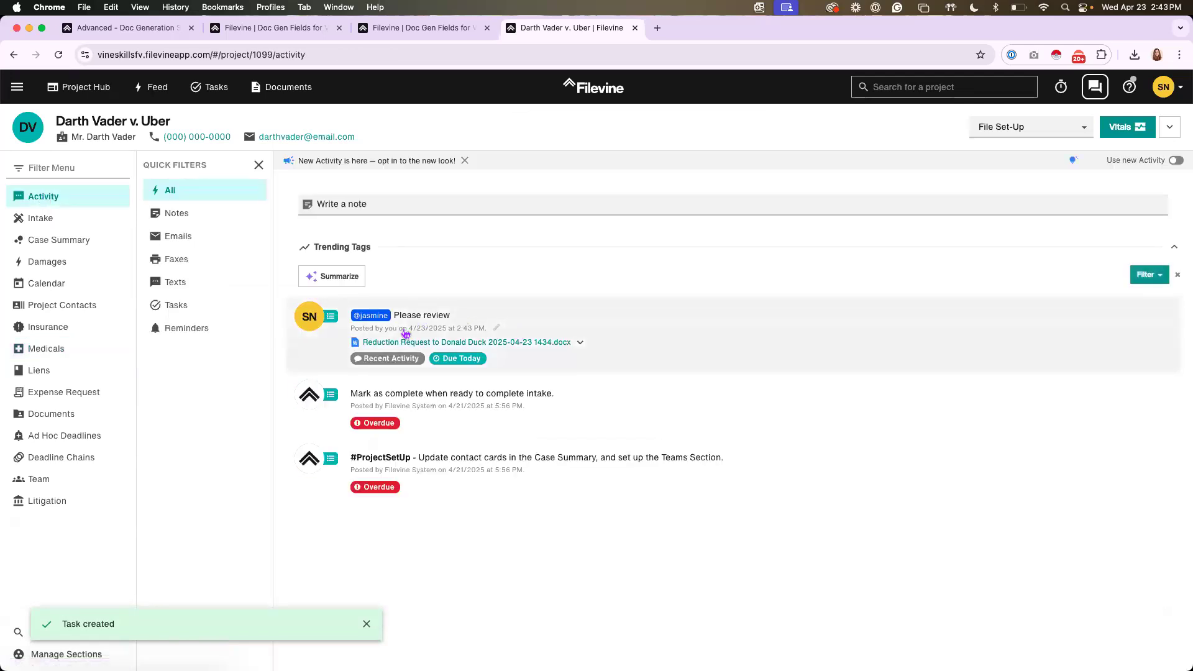
pyautogui.click(546, 321)
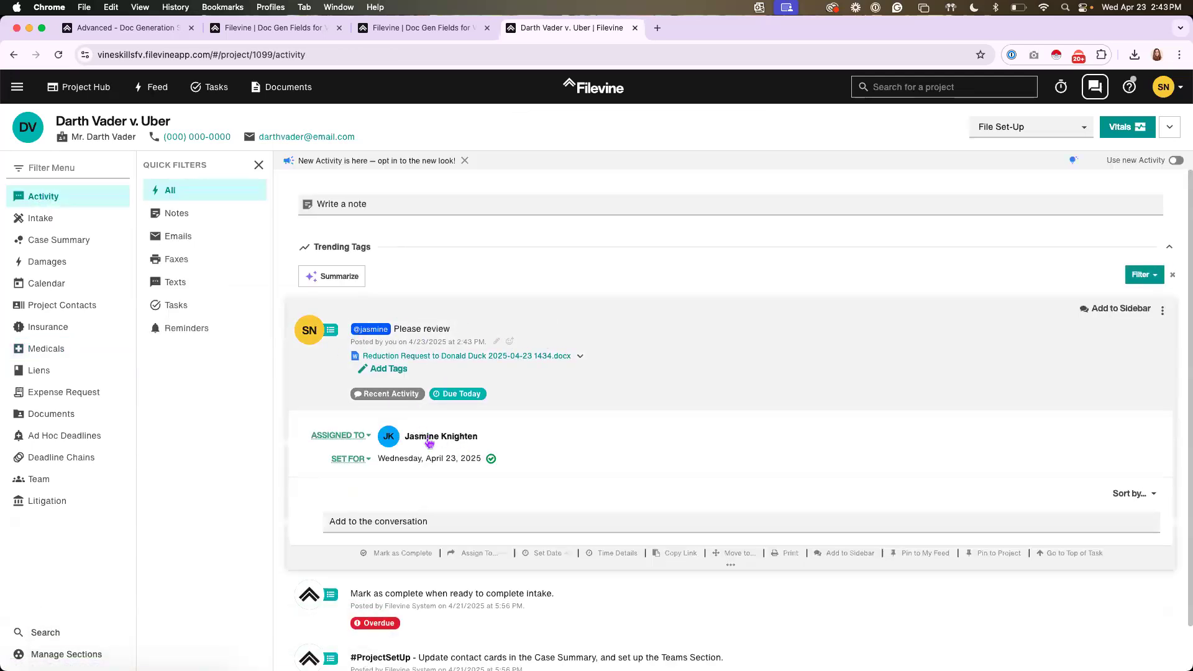
pyautogui.click(435, 357)
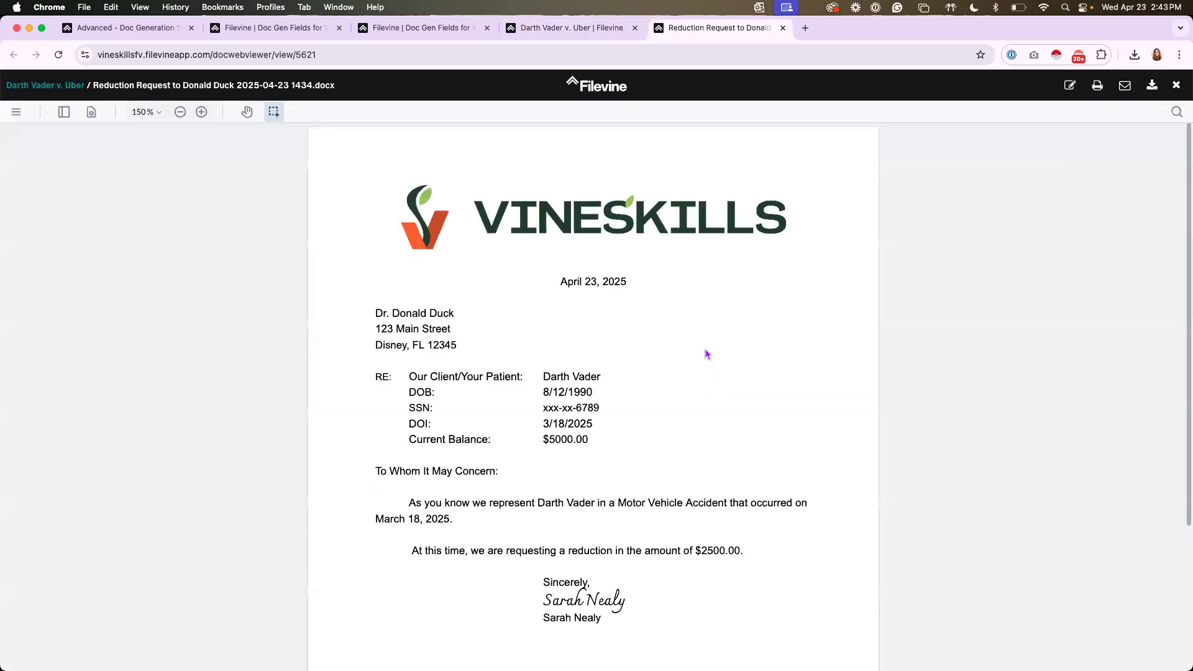
pyautogui.click(783, 28)
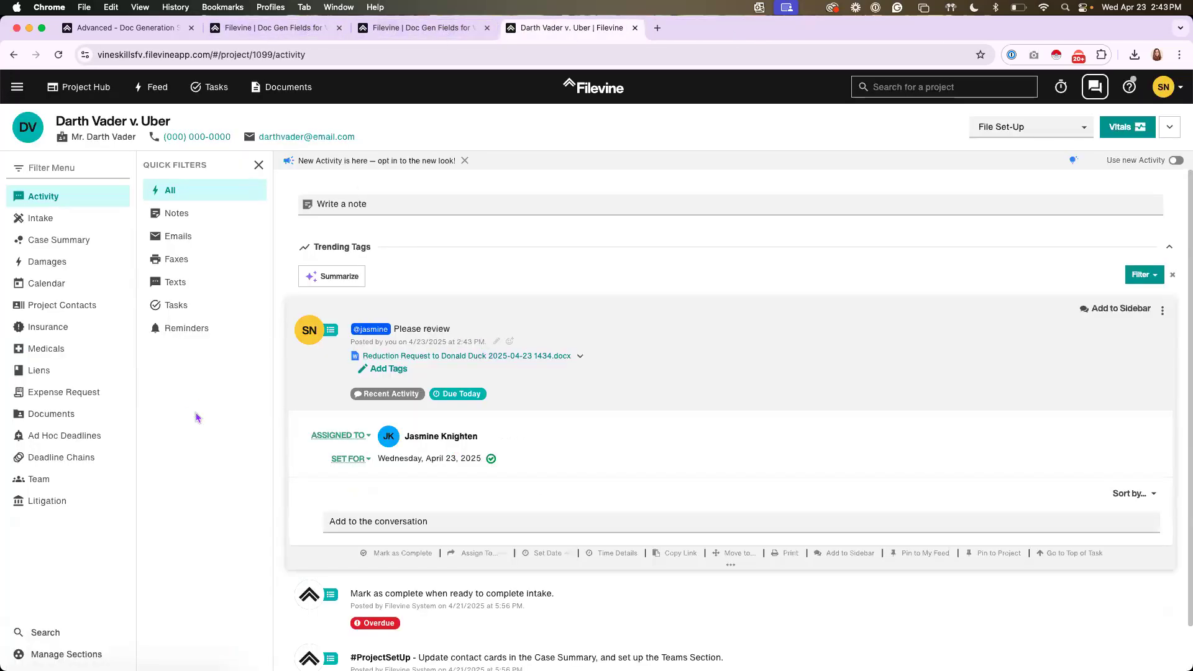
# Open the project's Documents section, show the folder tree and select the Reduction Request document
pyautogui.click(45, 422)
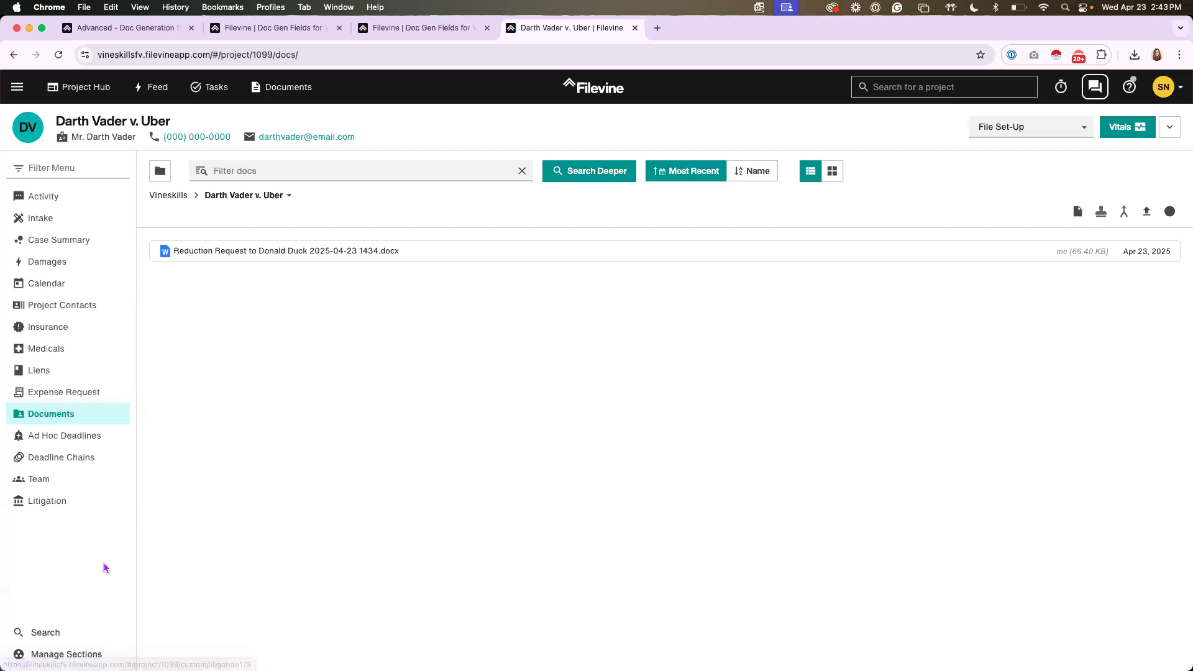
pyautogui.click(160, 174)
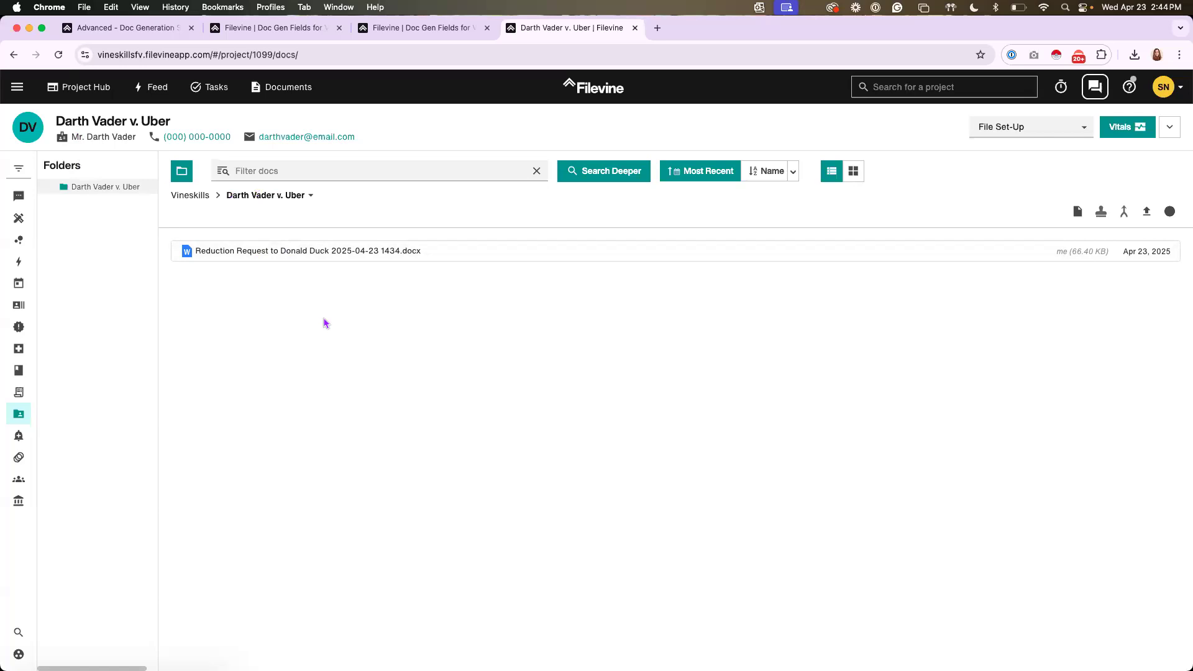
pyautogui.click(315, 256)
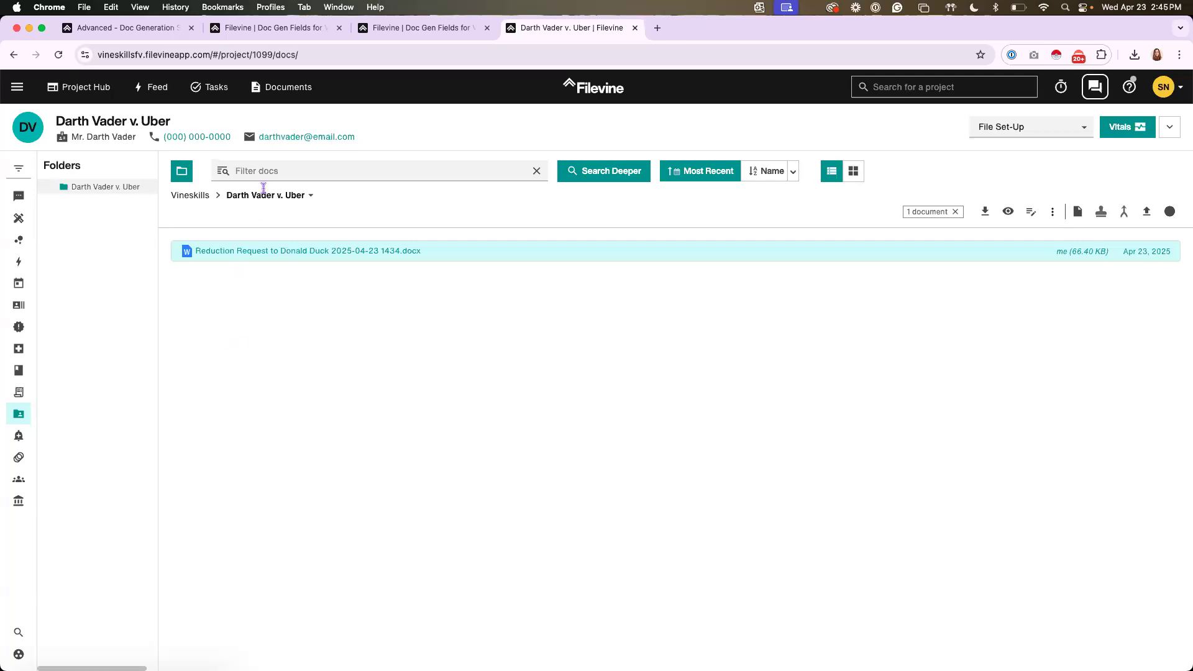
# Filter the project documents by #exhibit and clear the filter
pyautogui.click(275, 172)
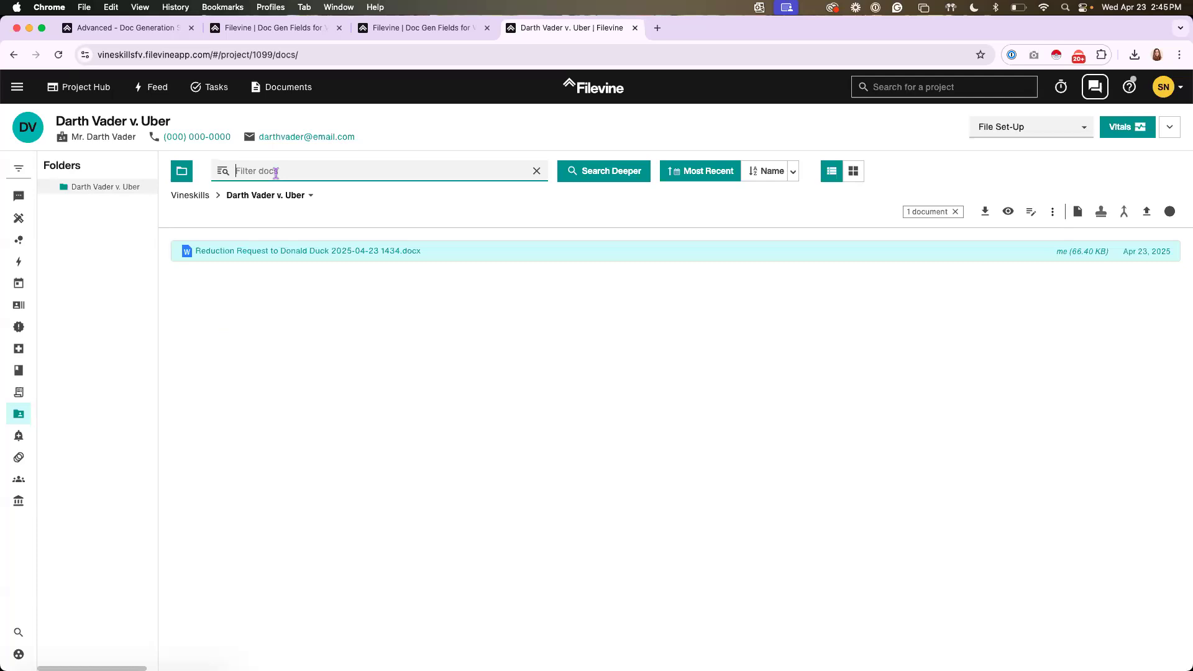
pyautogui.write('#exhibit')
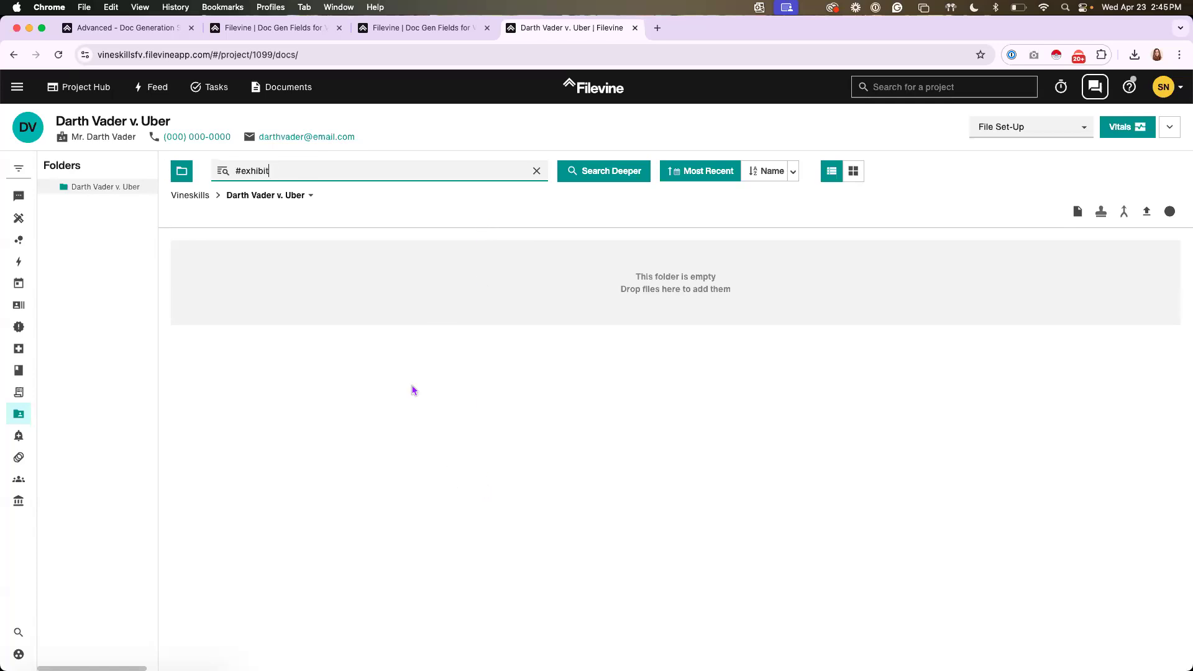
pyautogui.click(366, 256)
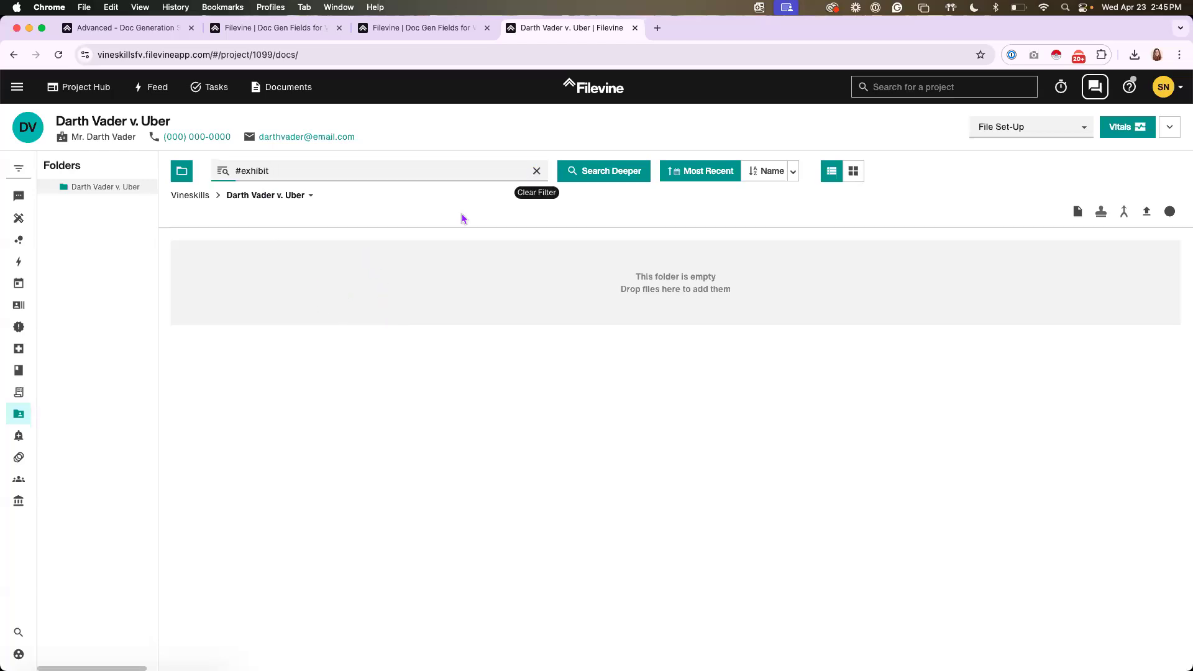
# Select the Reduction Request document, start Bates stamping it, and go to the stamp configuration with the advanced options expanded
pyautogui.click(274, 255)
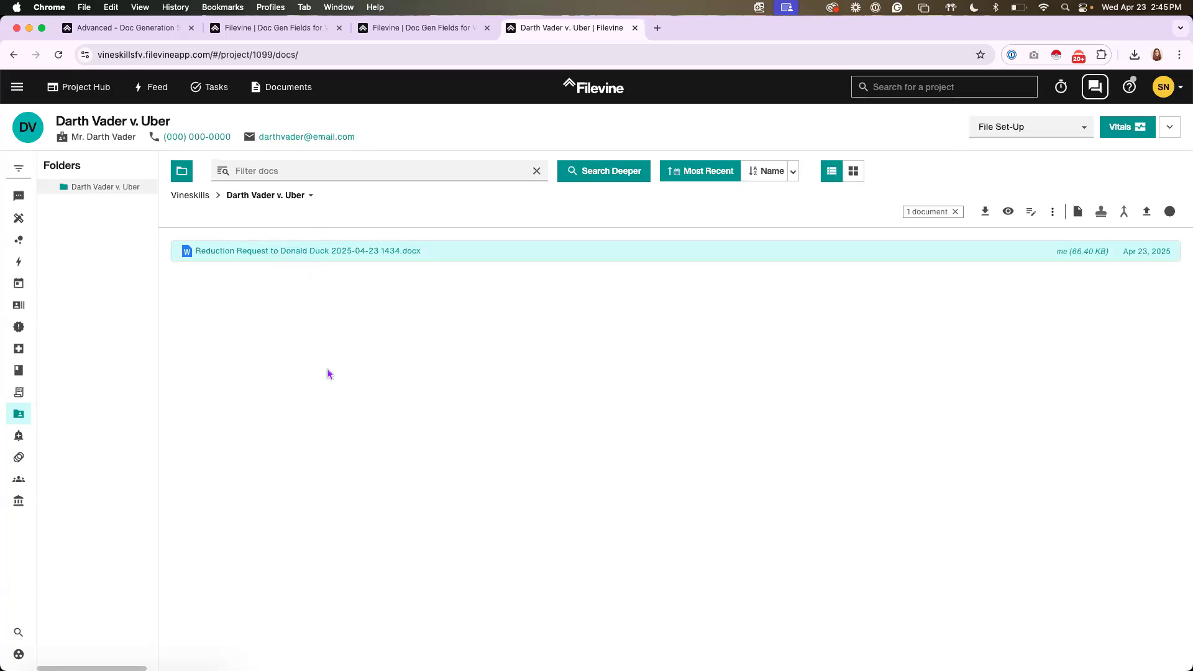
pyautogui.click(1101, 212)
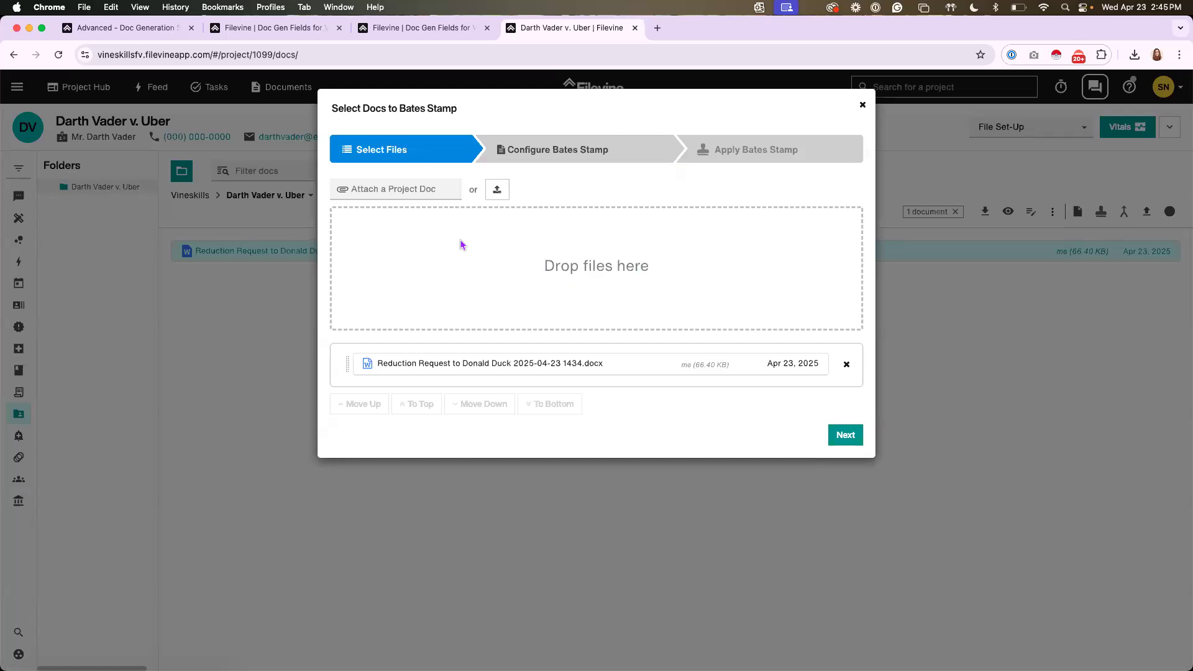
pyautogui.click(421, 187)
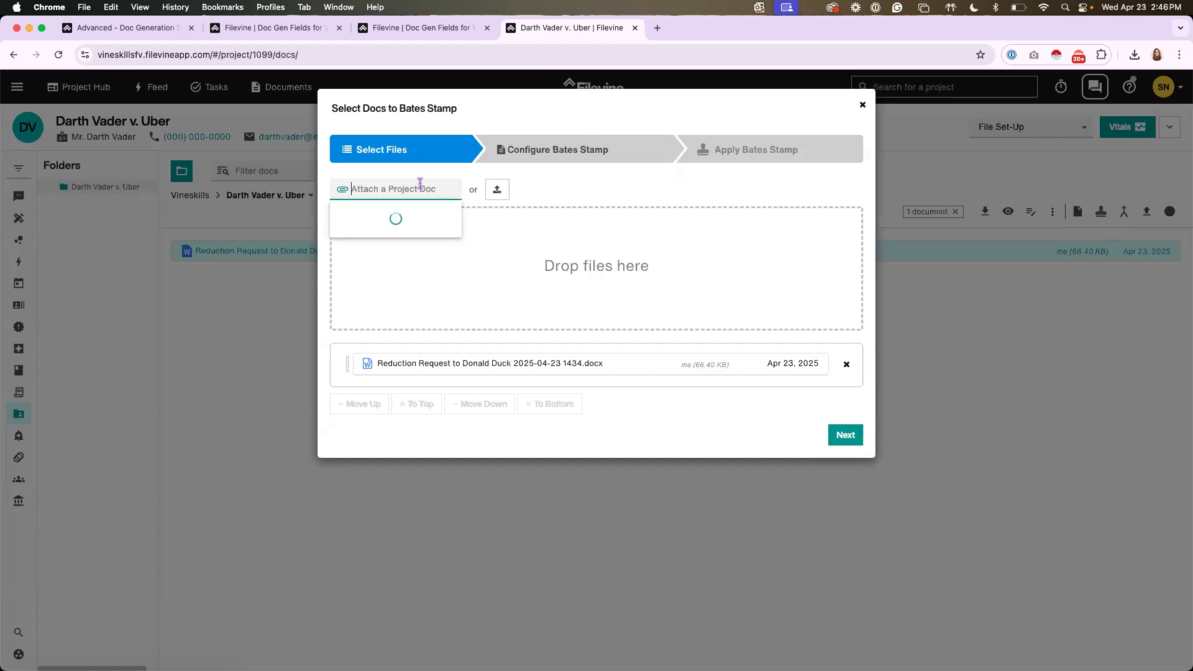
pyautogui.click(578, 195)
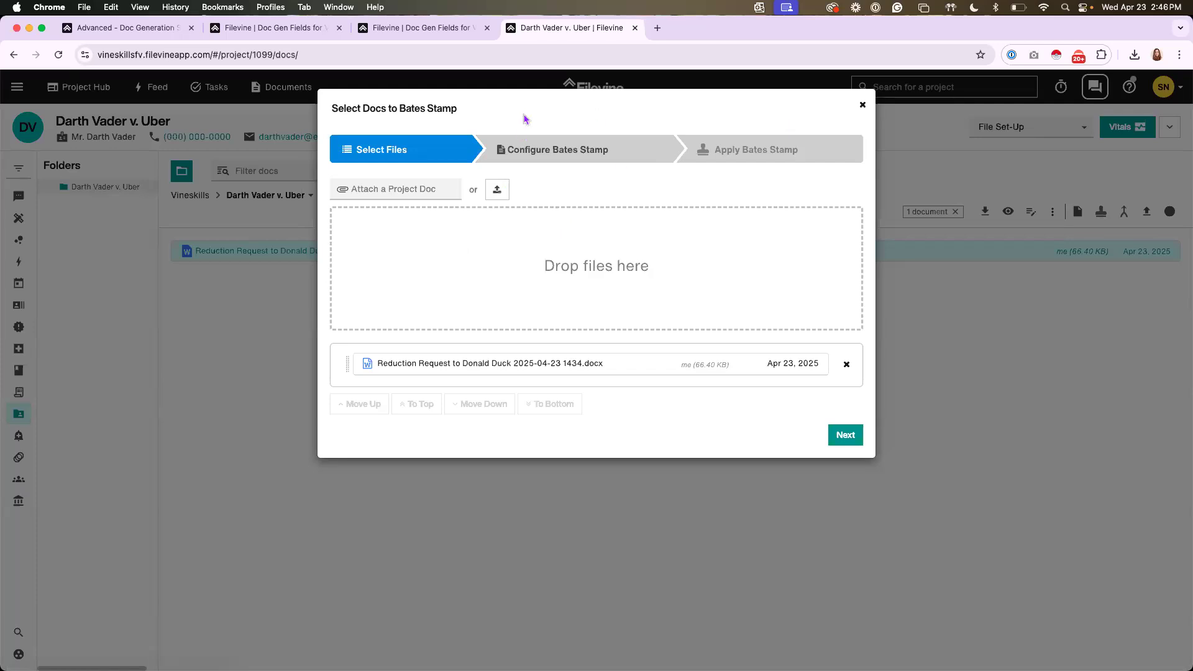
pyautogui.click(551, 155)
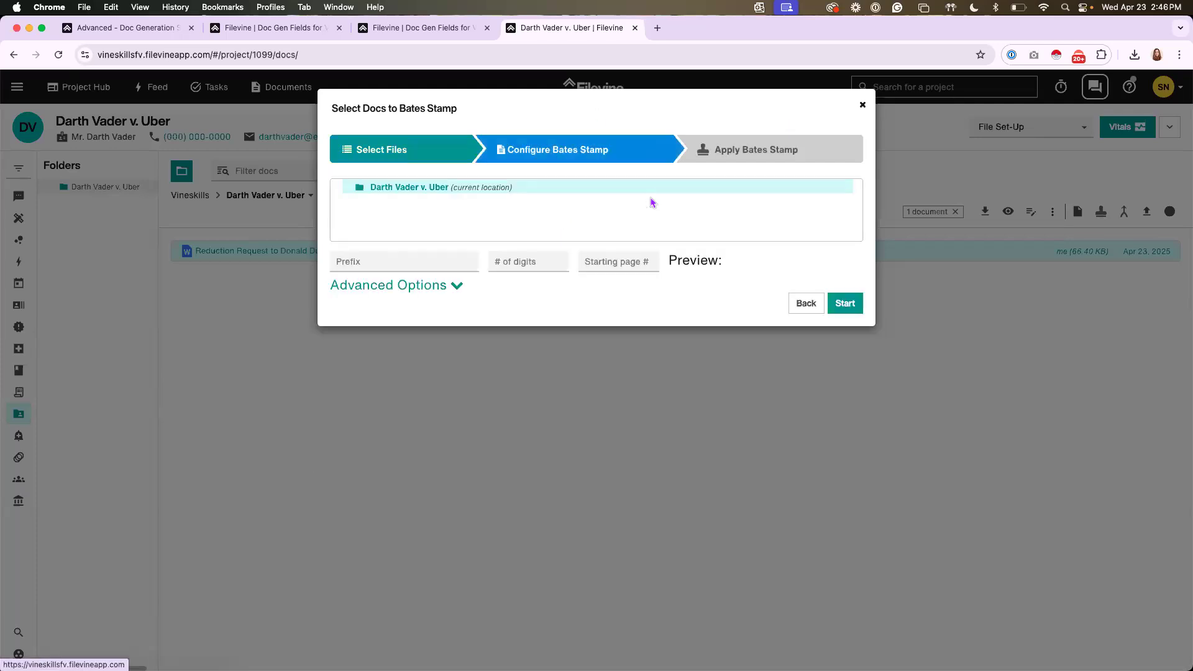
pyautogui.click(429, 296)
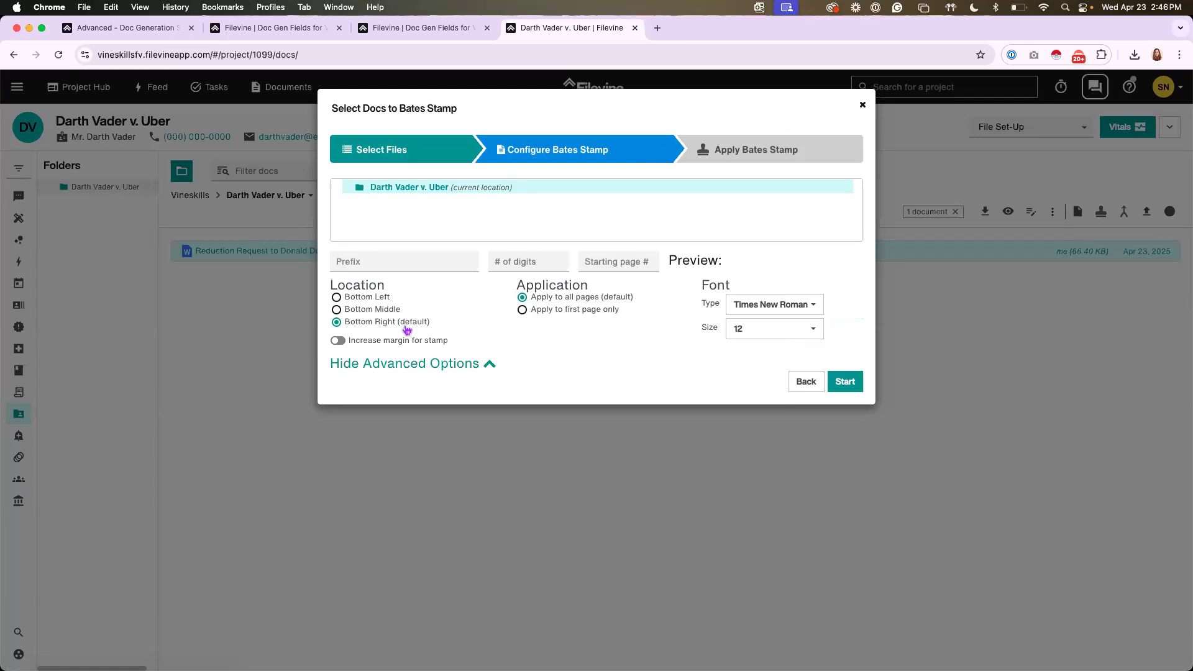
# Set the Bates stamp prefix to EX with 3 digits, apply the stamp to the letter and close the stamping dialog
pyautogui.click(351, 262)
pyautogui.write('EX')
pyautogui.click(509, 266)
pyautogui.write('3')
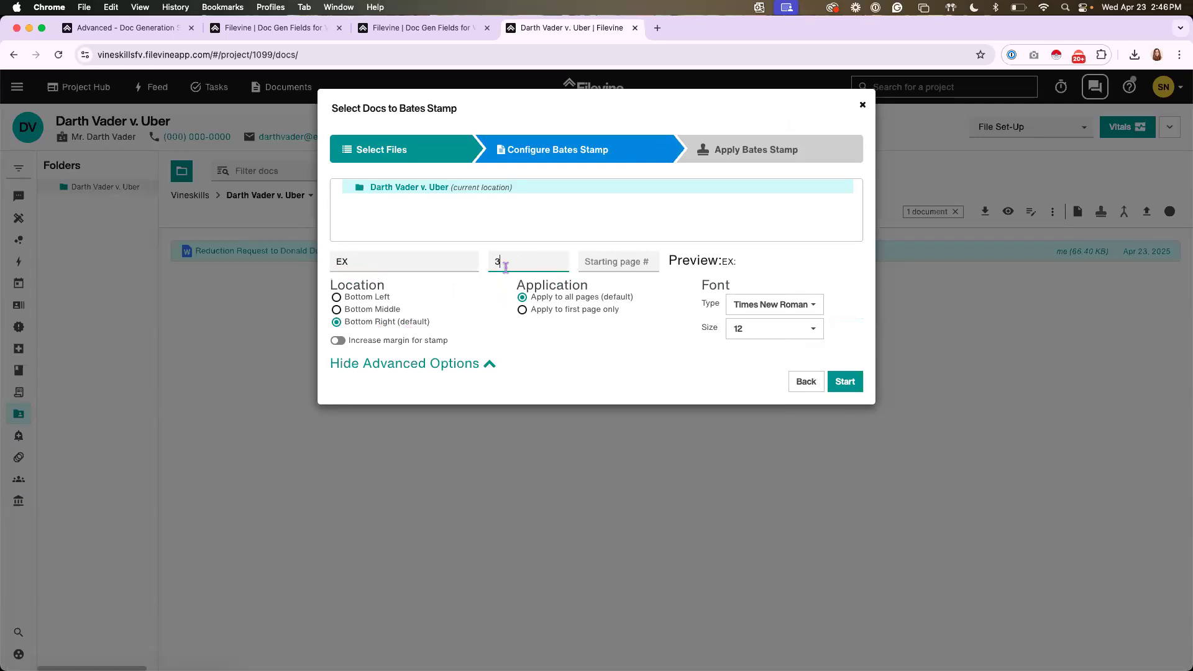
pyautogui.click(853, 387)
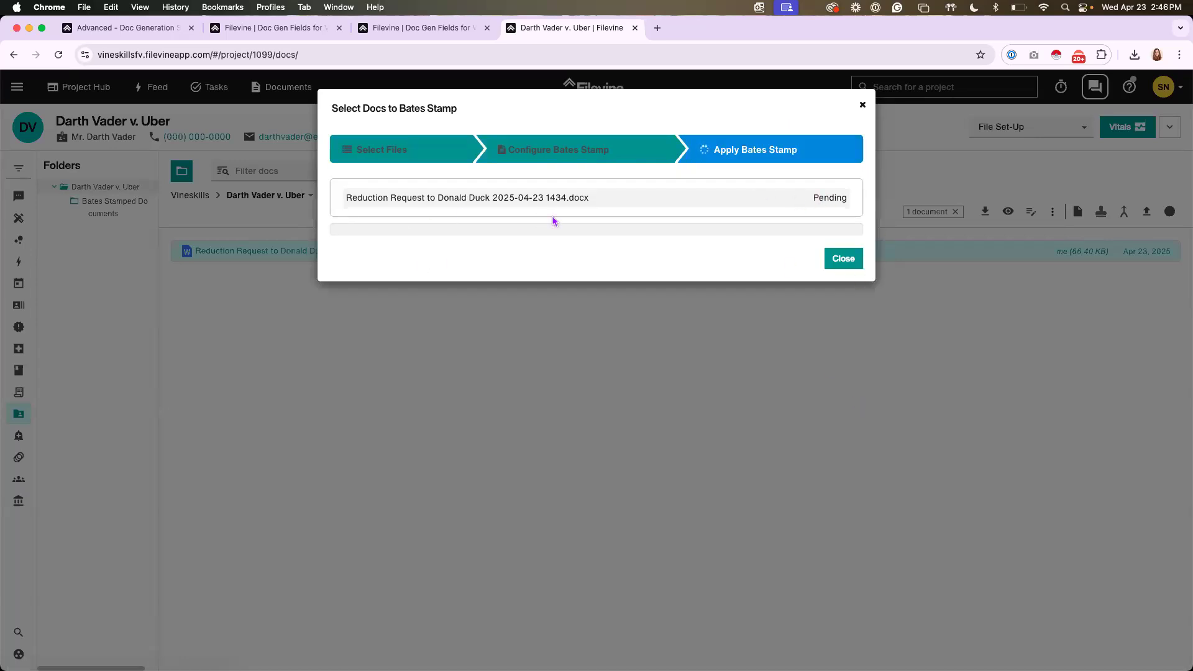
pyautogui.click(843, 259)
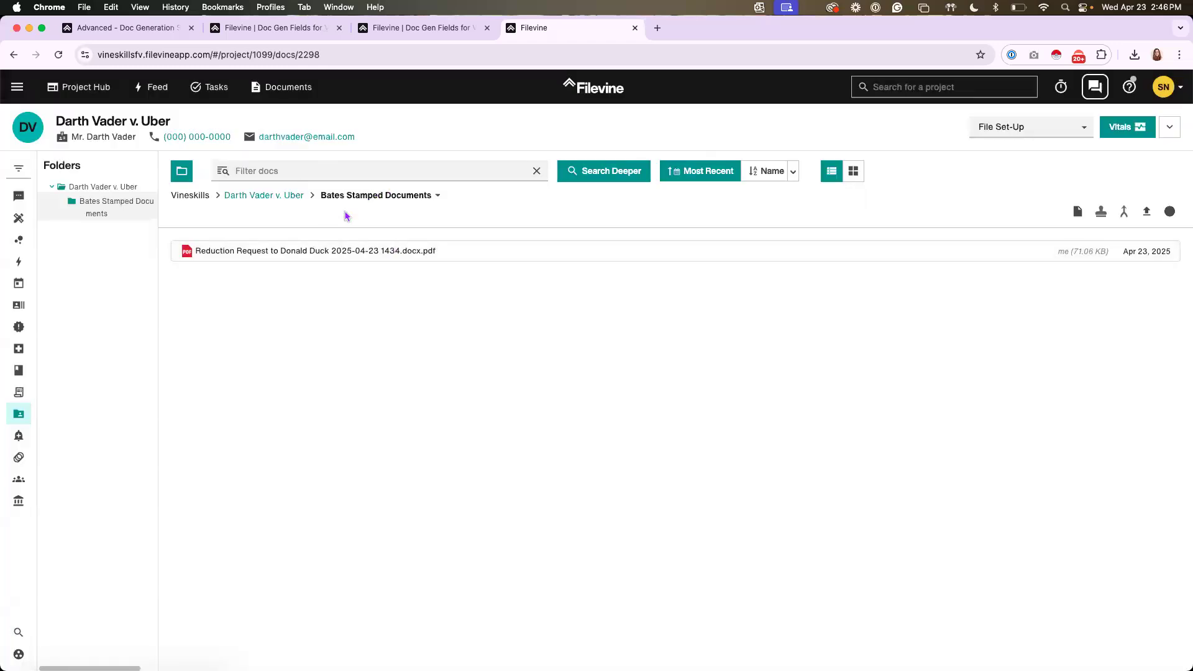
# Return to the project's main document folder, select the Reduction Request document, review its available actions and clear the selection
pyautogui.click(277, 196)
pyautogui.click(399, 256)
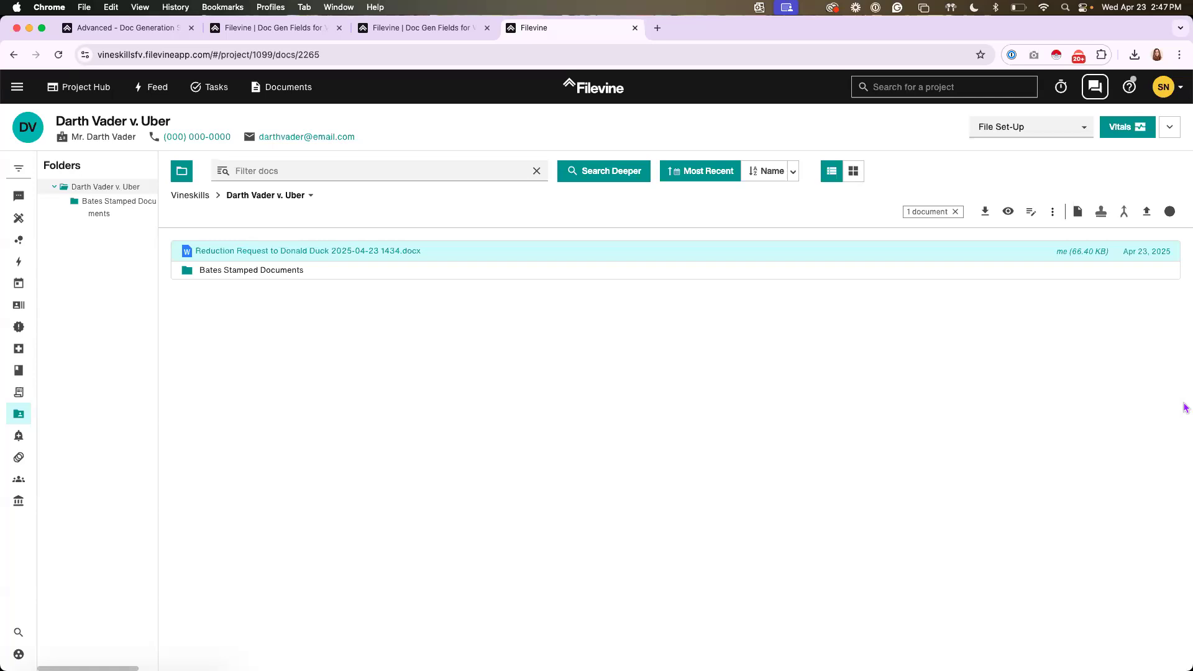
pyautogui.click(1052, 213)
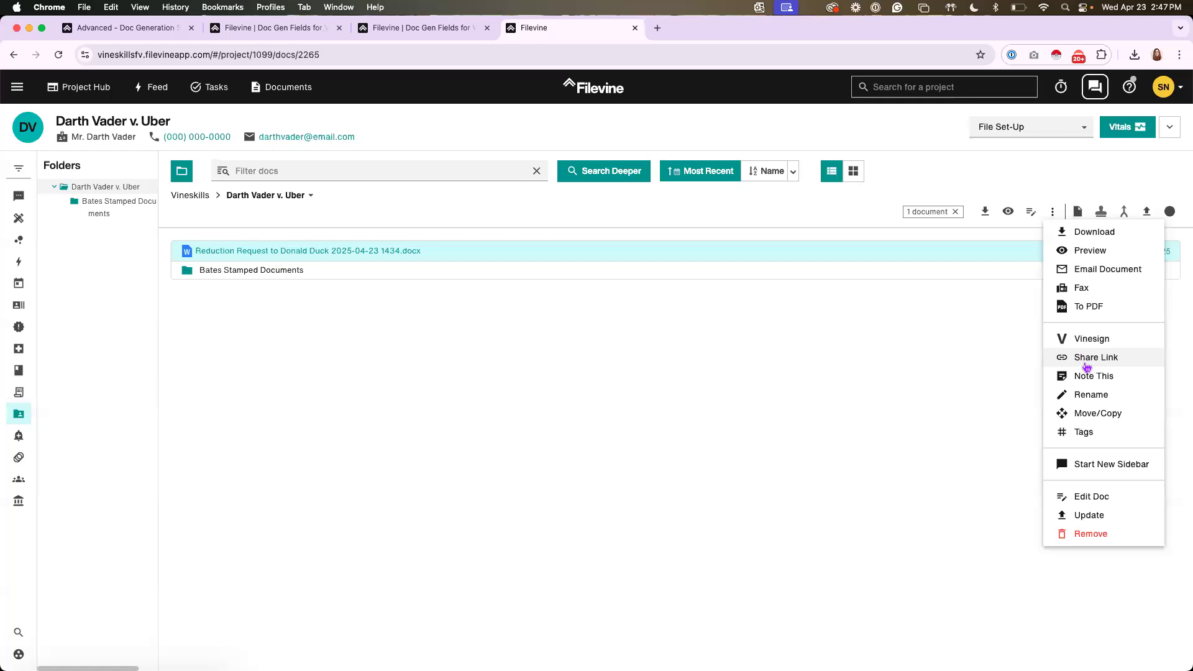
pyautogui.click(984, 403)
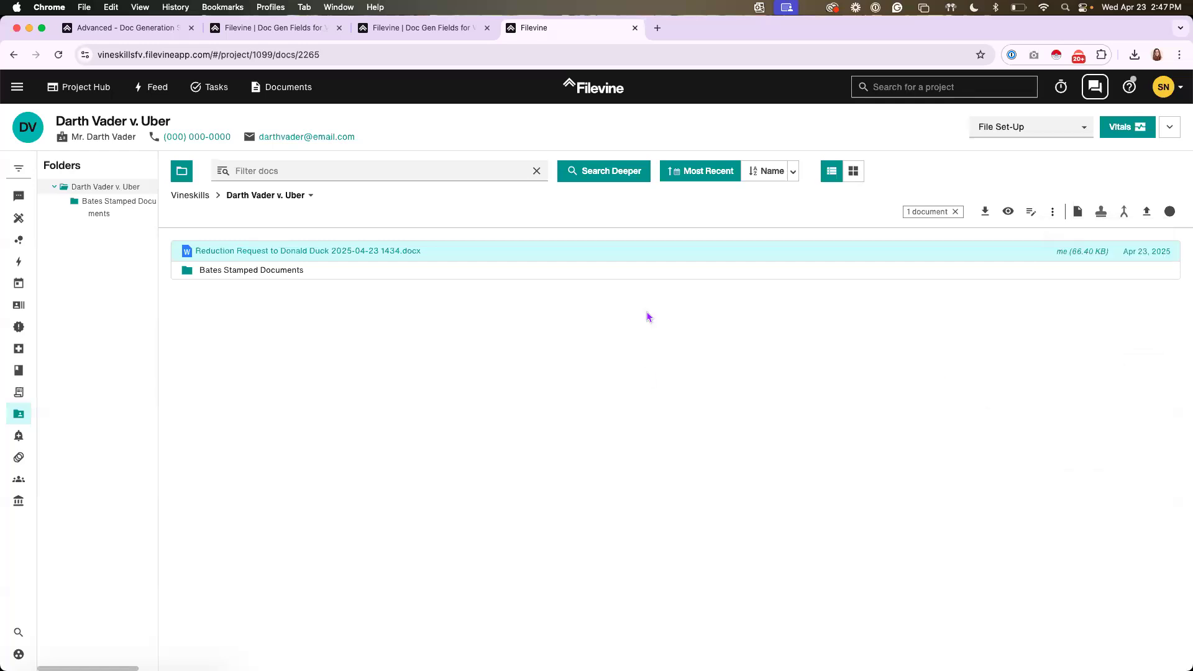
pyautogui.click(956, 212)
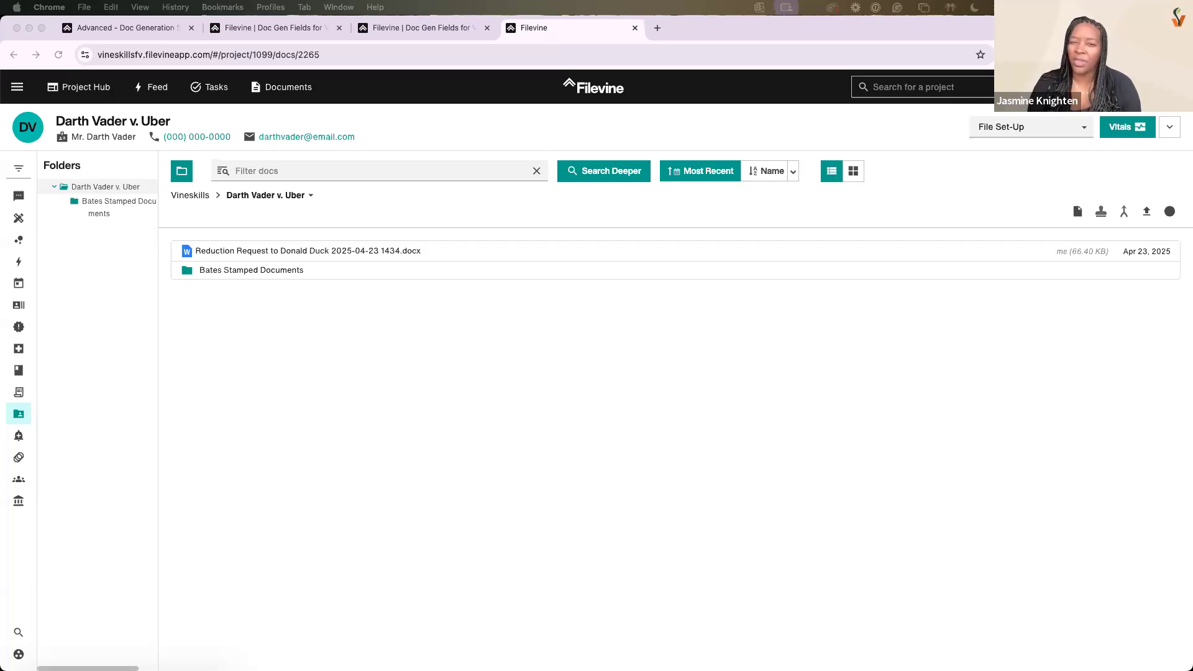
# Go back to DocGen Setup and choose the Case Summary section with the Generate the Fee Agreement widget
pyautogui.click(725, 415)
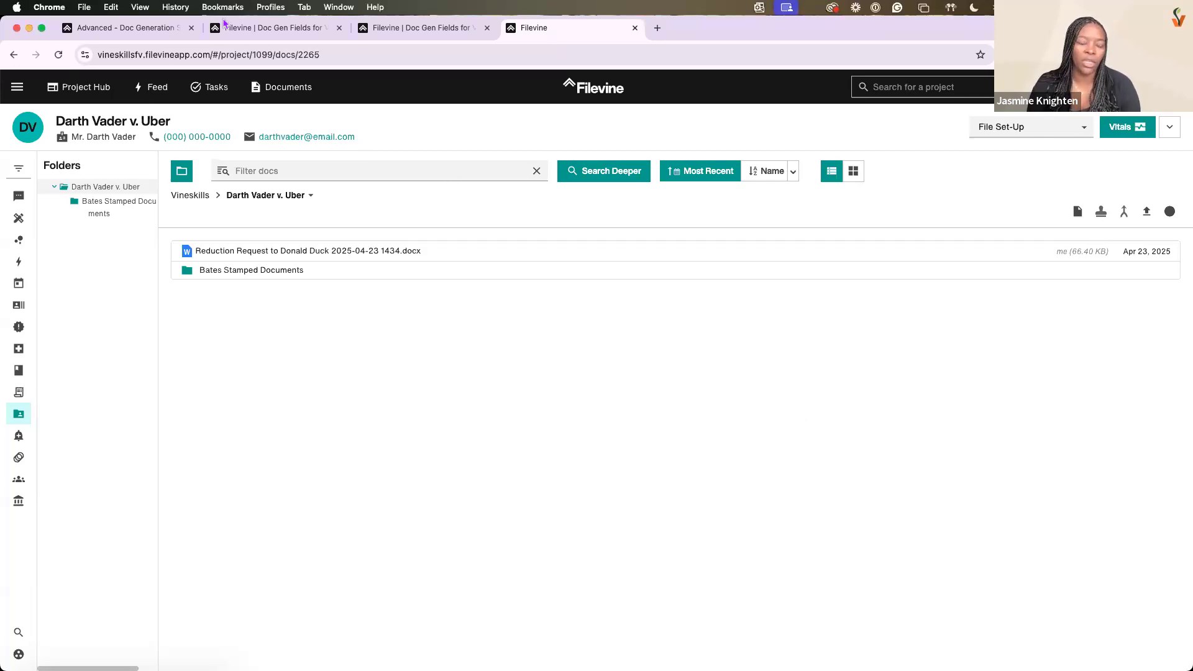
pyautogui.click(94, 32)
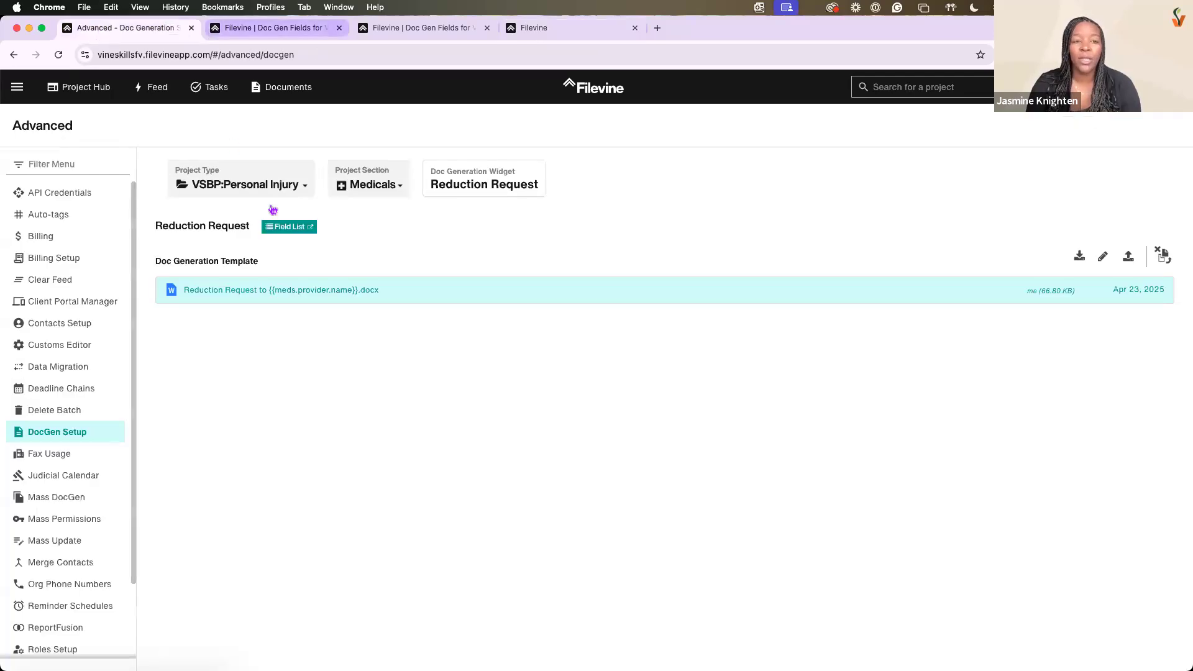
pyautogui.click(378, 186)
pyautogui.click(381, 210)
pyautogui.click(514, 186)
pyautogui.click(506, 215)
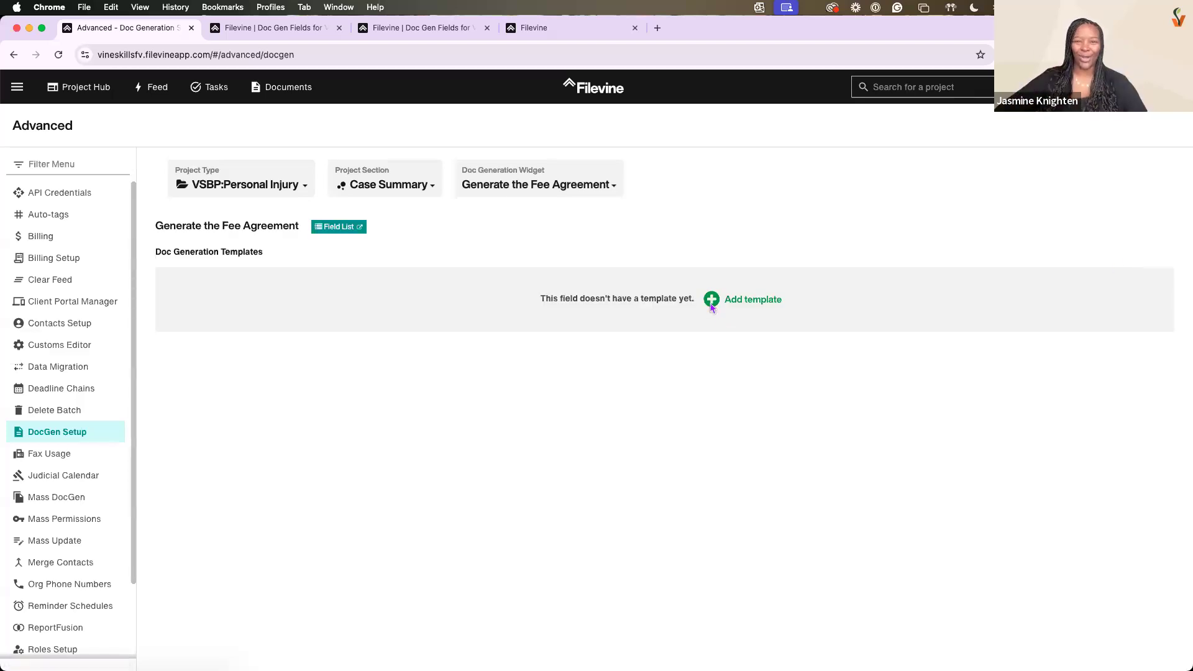
# Add Test Doc - PDF.pdf from the Desktop as the template for the Generate the Fee Agreement widget
pyautogui.click(712, 300)
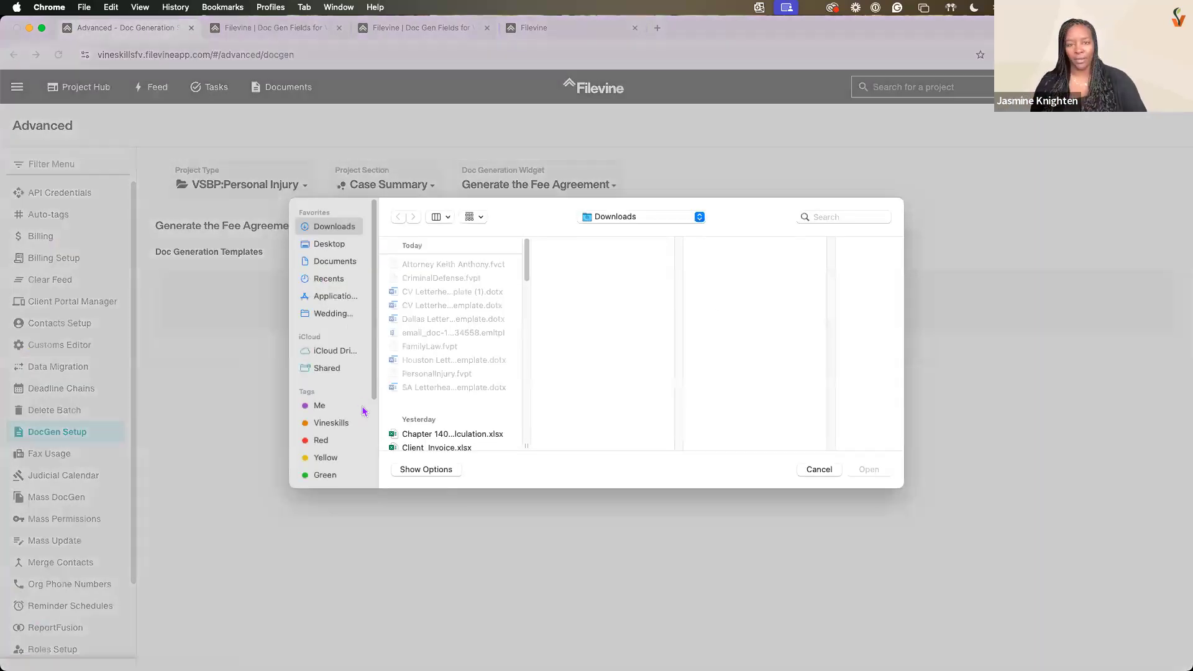
pyautogui.scroll(-5, 429, 352)
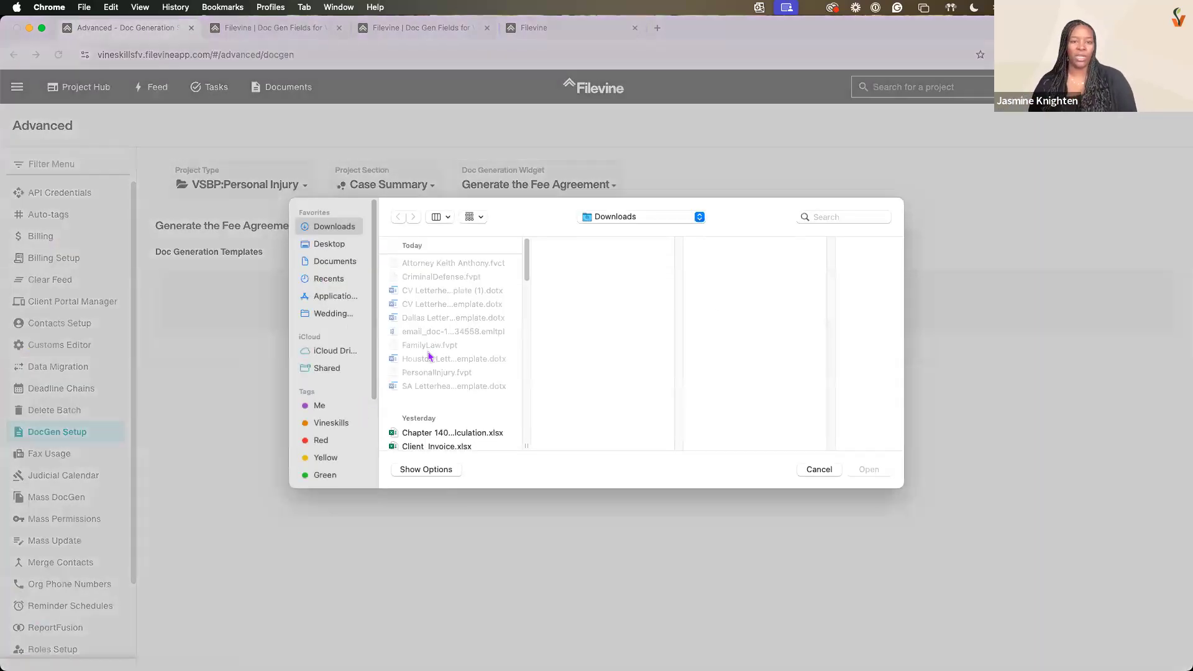
pyautogui.click(325, 249)
pyautogui.click(442, 381)
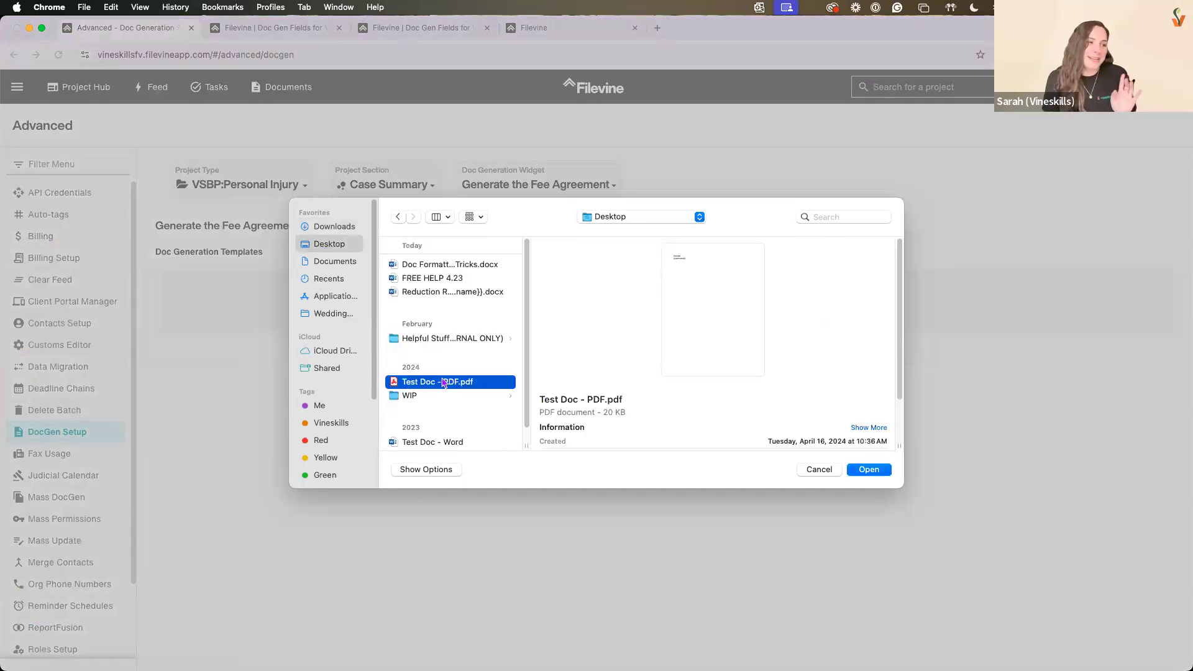
pyautogui.click(868, 469)
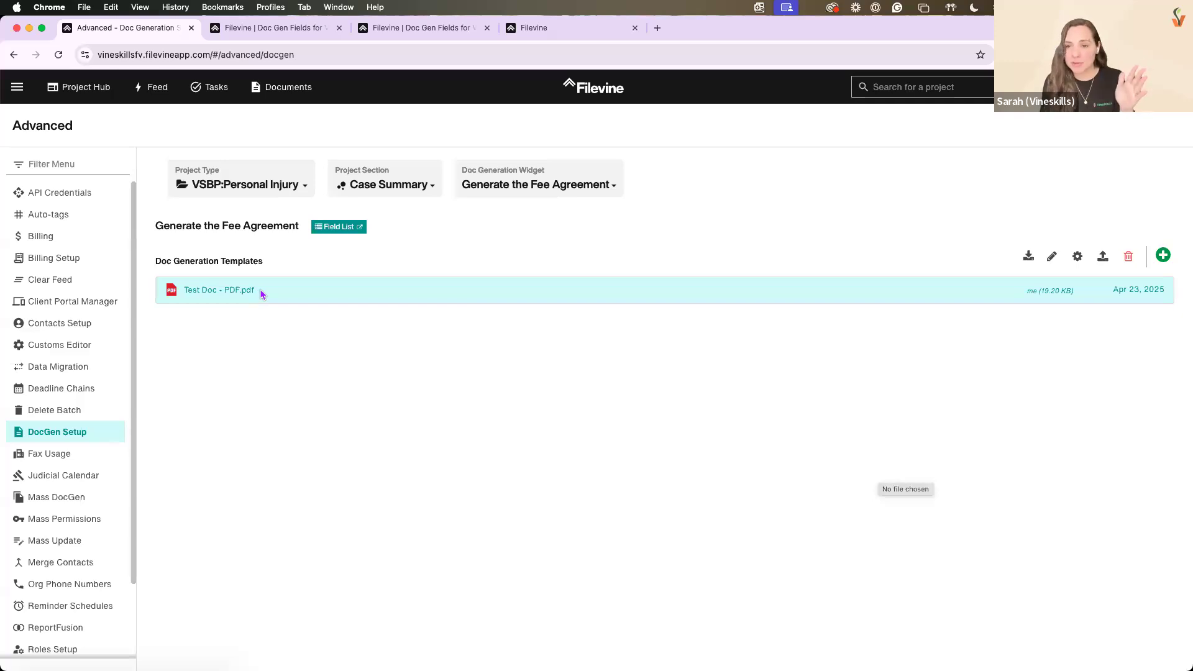
# Map PDF field #1 of the template to Client Full Name (client.name) and save the field map
pyautogui.click(1078, 258)
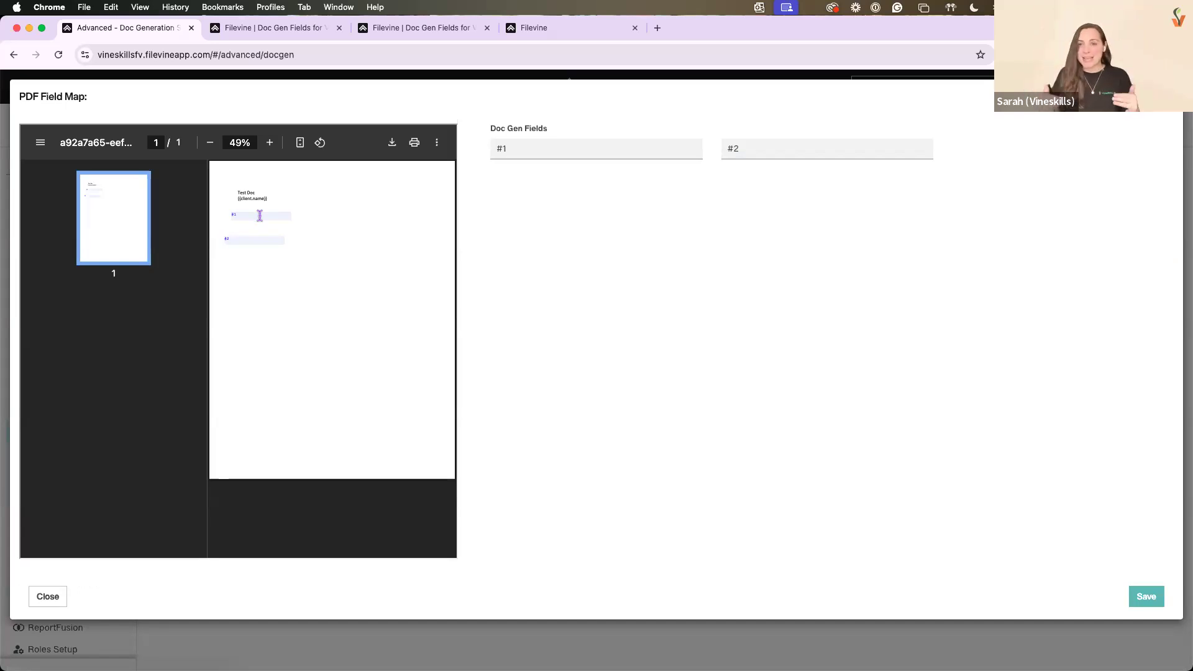
pyautogui.click(605, 152)
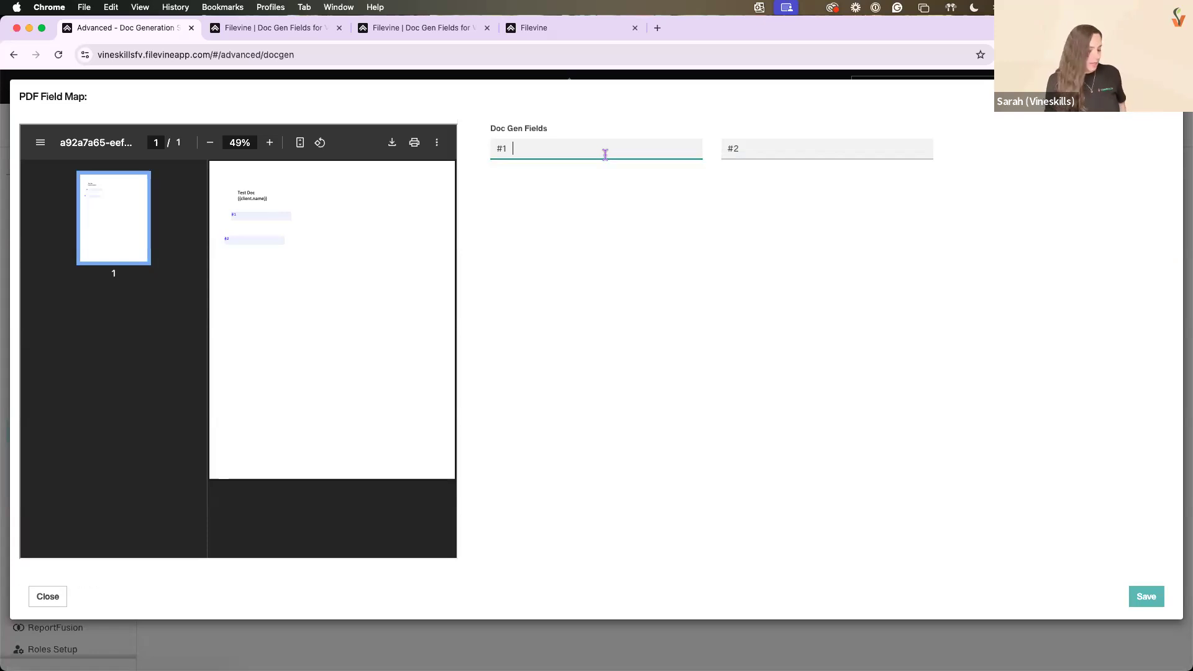
pyautogui.write('client')
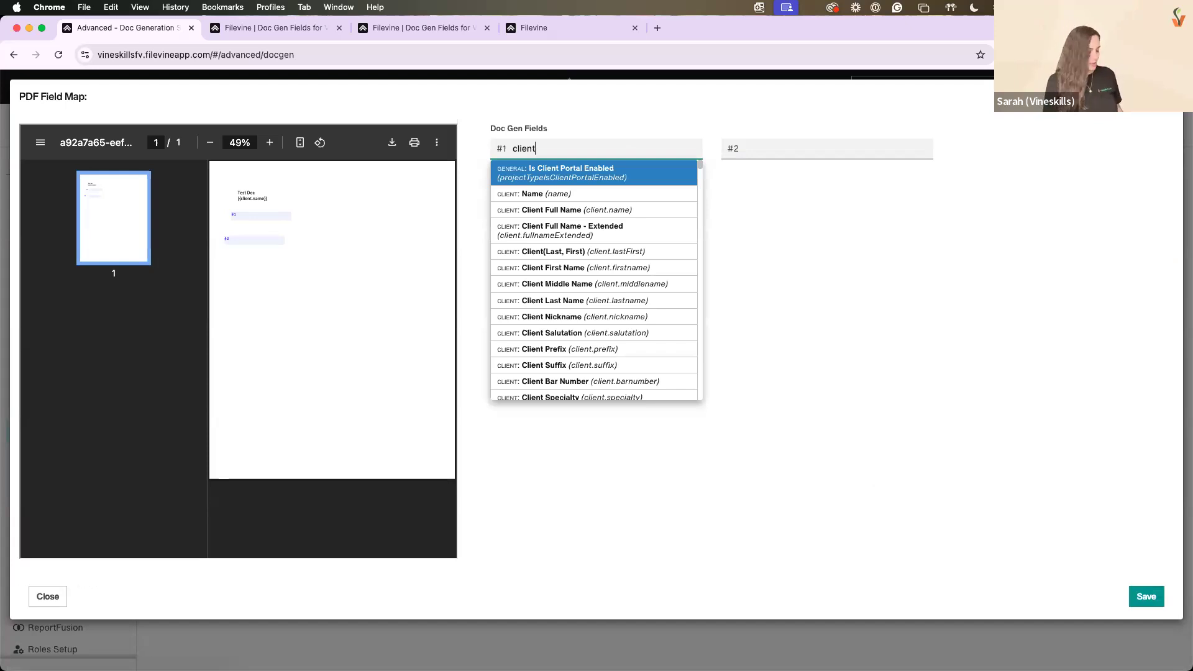
pyautogui.write('full')
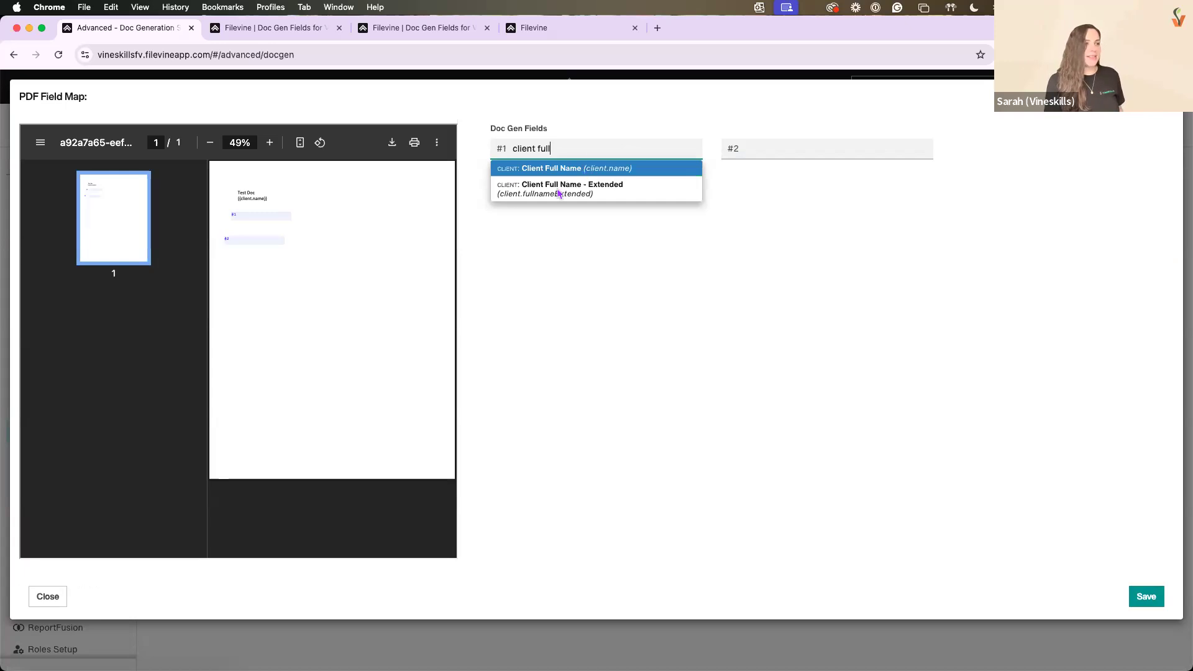
pyautogui.press('Return')
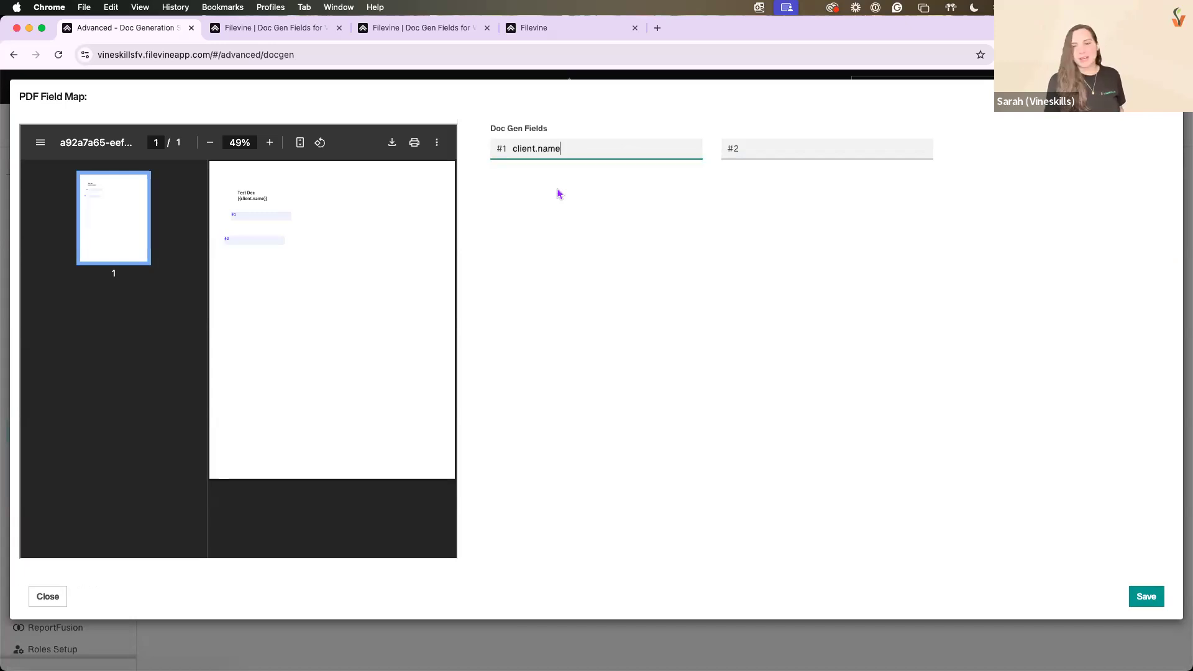
pyautogui.click(1142, 595)
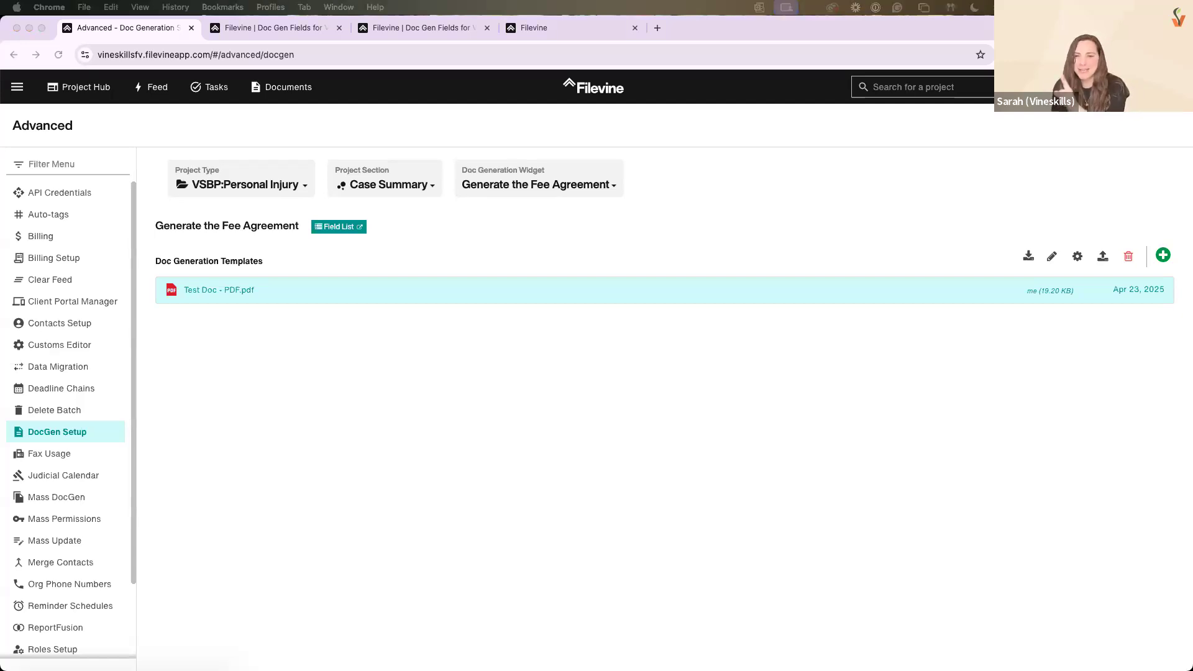
# Switch to the Mergefield Cheat Sheet in Word and highlight the pronoun codes from He / She / They through Him / Her / Them
pyautogui.moveTo(1192, 187); pyautogui.dragTo(467, 7)
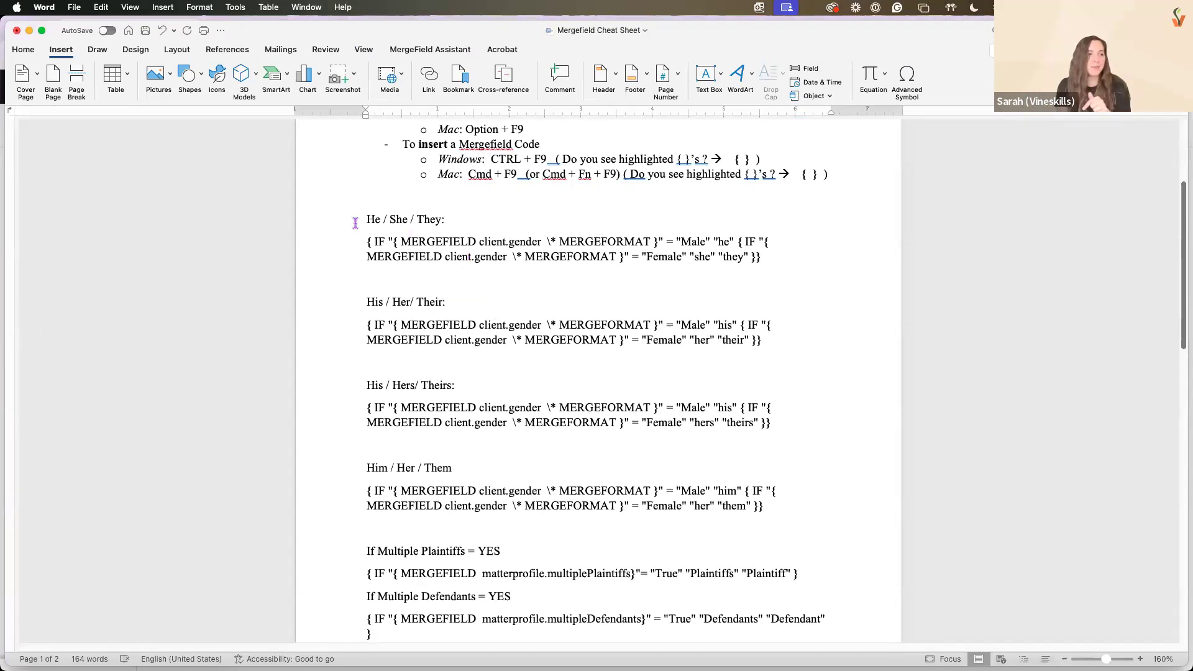
pyautogui.moveTo(489, 252); pyautogui.dragTo(800, 527)
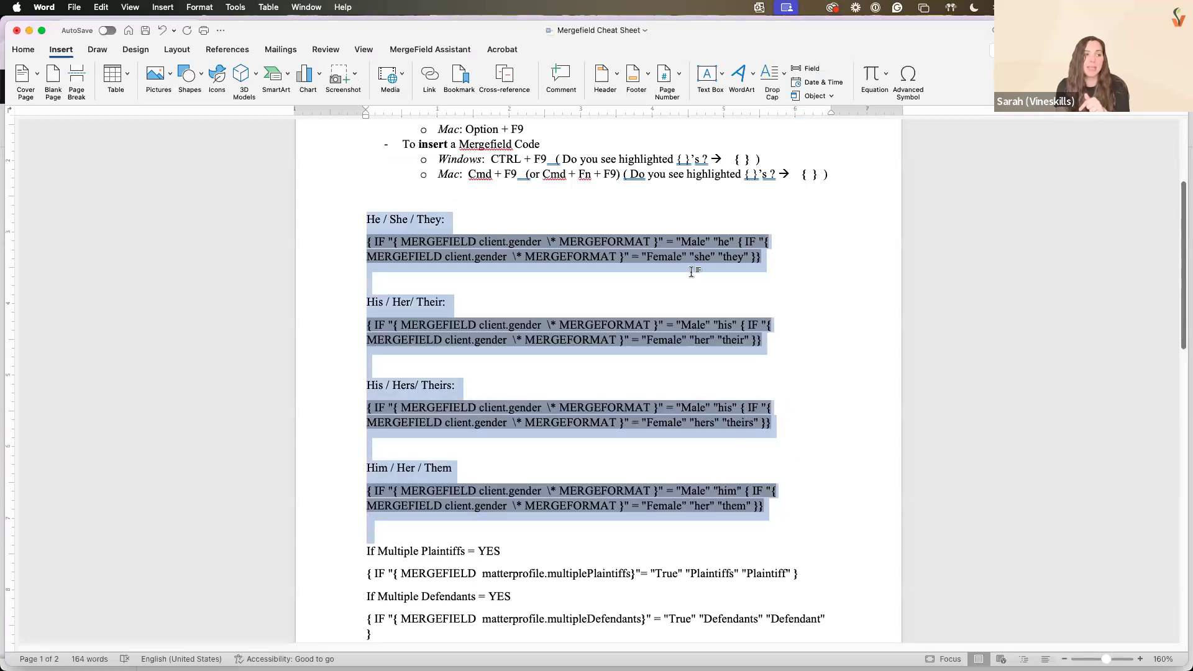
pyautogui.click(695, 278)
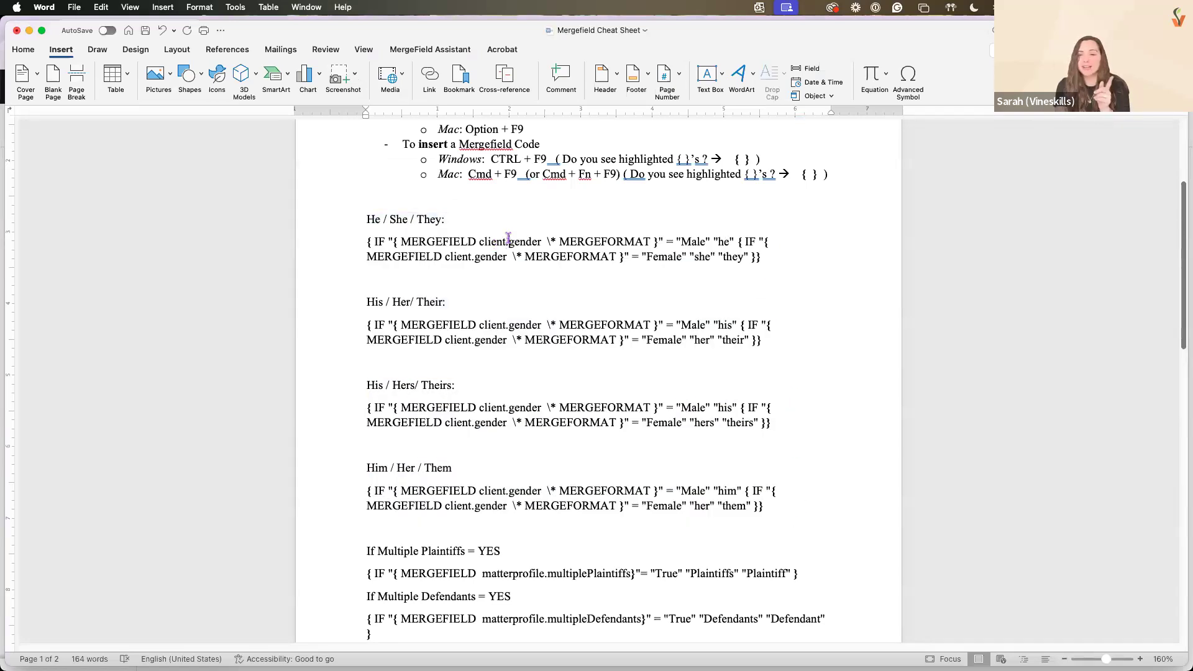
# Change the first merge field in the He / She / They code to client.custom.gender and close the cheat sheet
pyautogui.click(508, 241)
pyautogui.write('custom.')
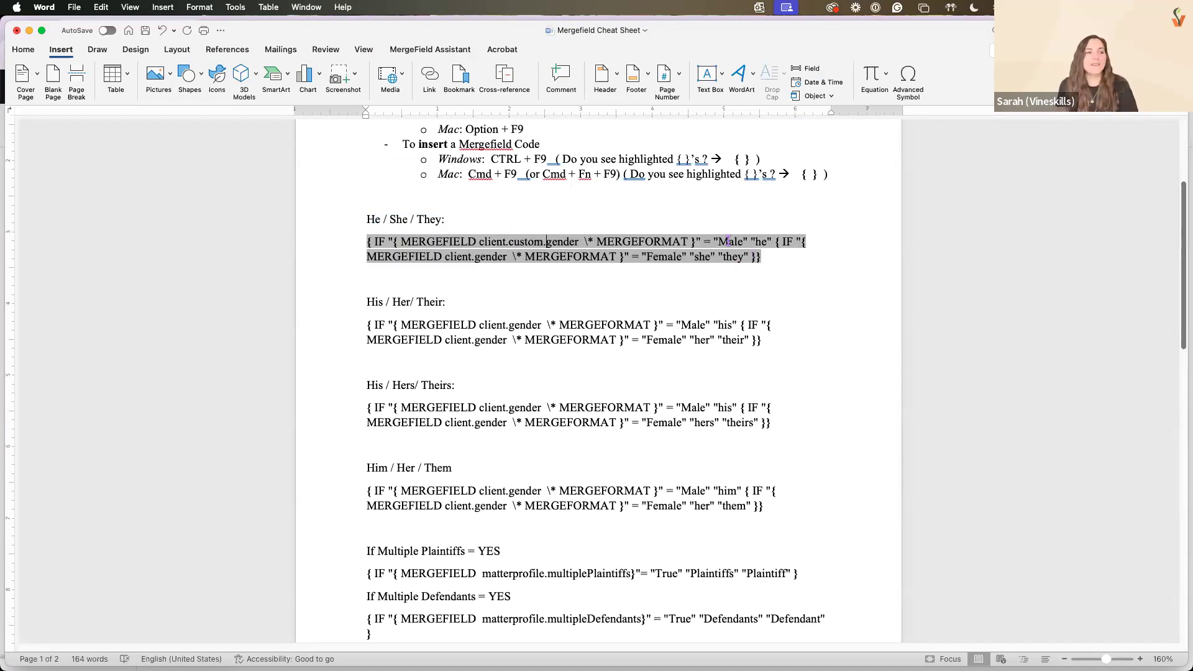
pyautogui.click(766, 257)
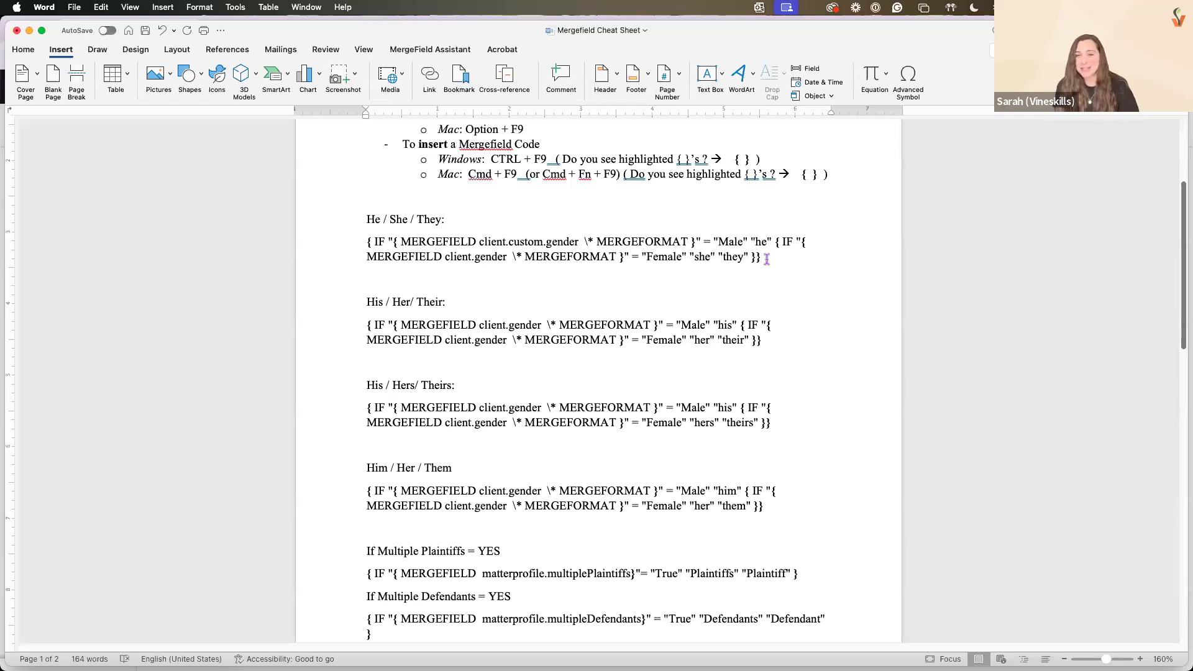
pyautogui.scroll(-2, 766, 260)
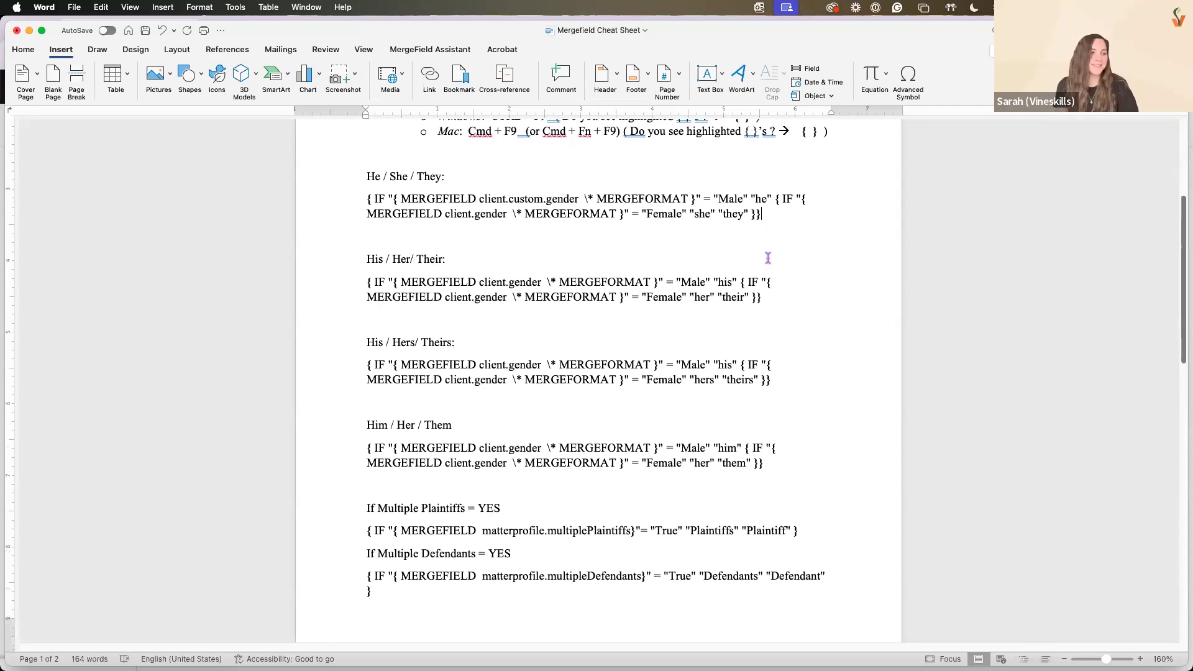
pyautogui.click(16, 30)
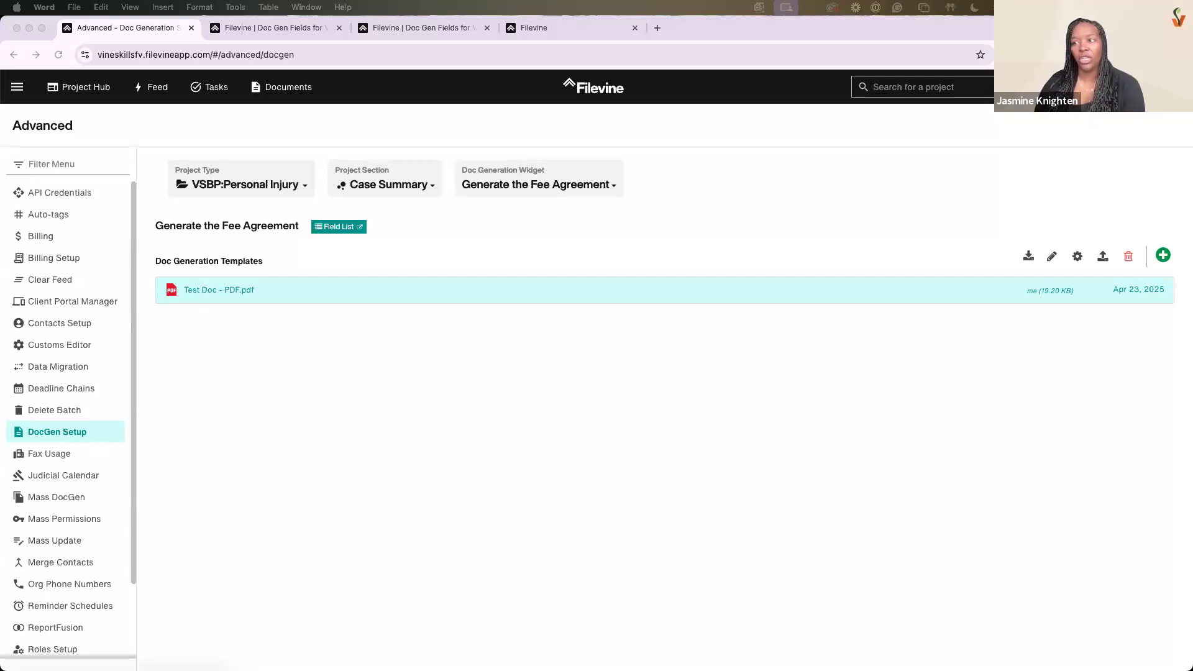
pyautogui.click(1017, 457)
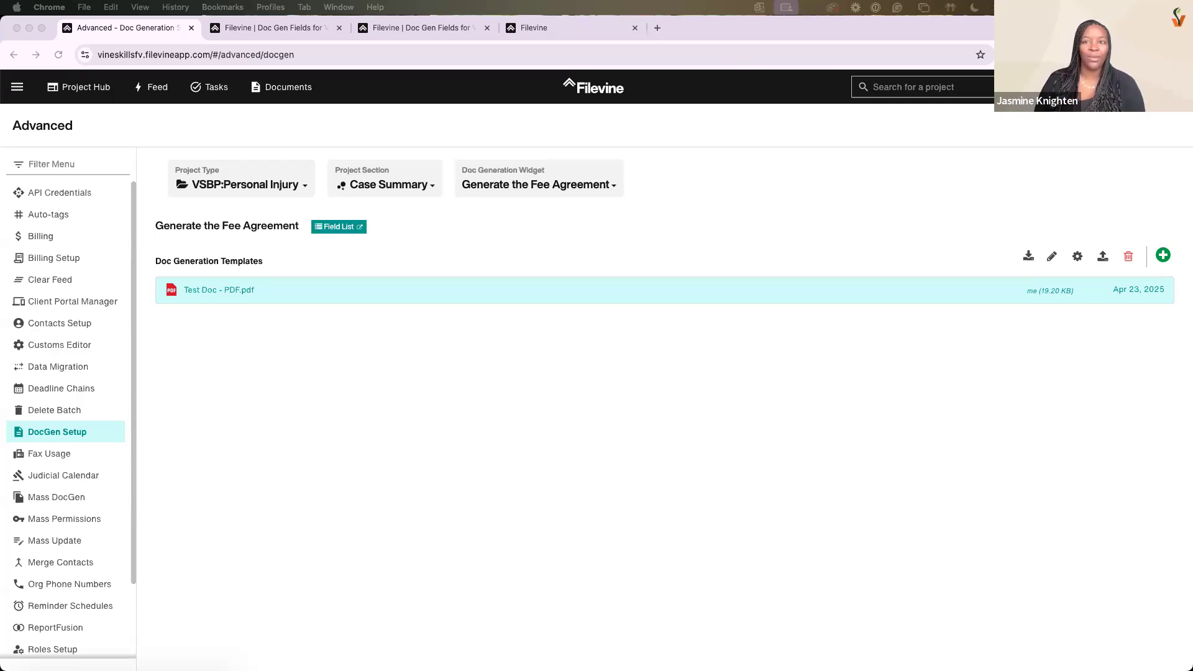
pyautogui.moveTo(624, 33); pyautogui.dragTo(1192, 33)
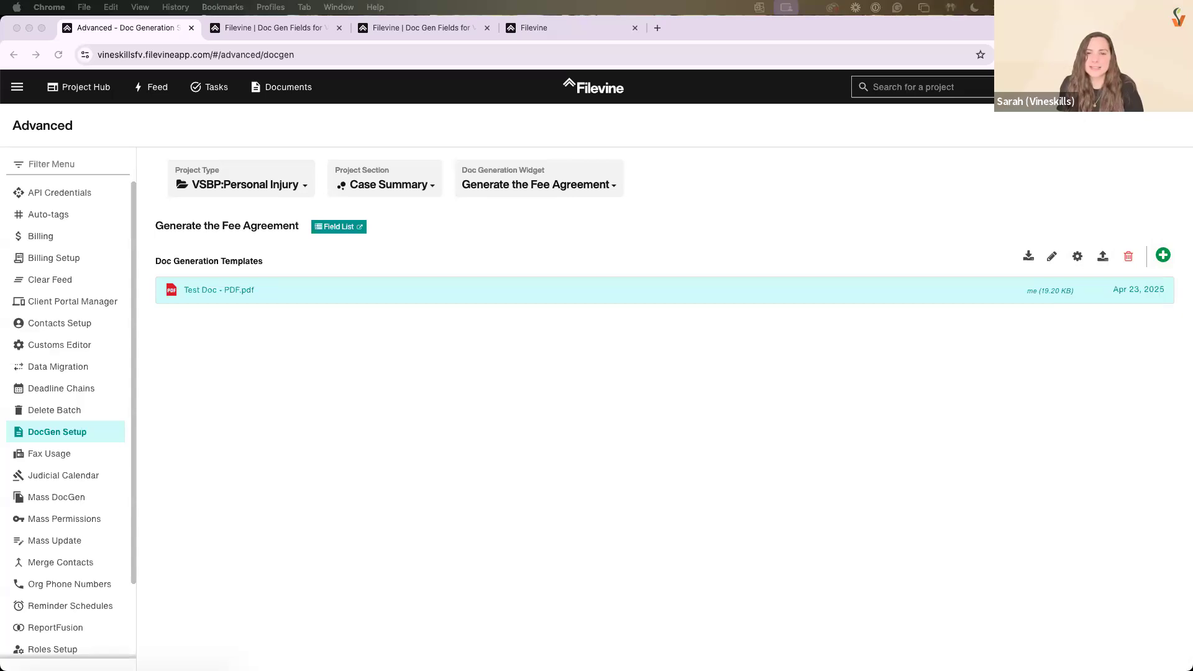
# Go to the vineskills.com/free-help page, open the library of past recorded sessions and place the cursor in its web address
pyautogui.moveTo(1192, 165); pyautogui.dragTo(788, 29)
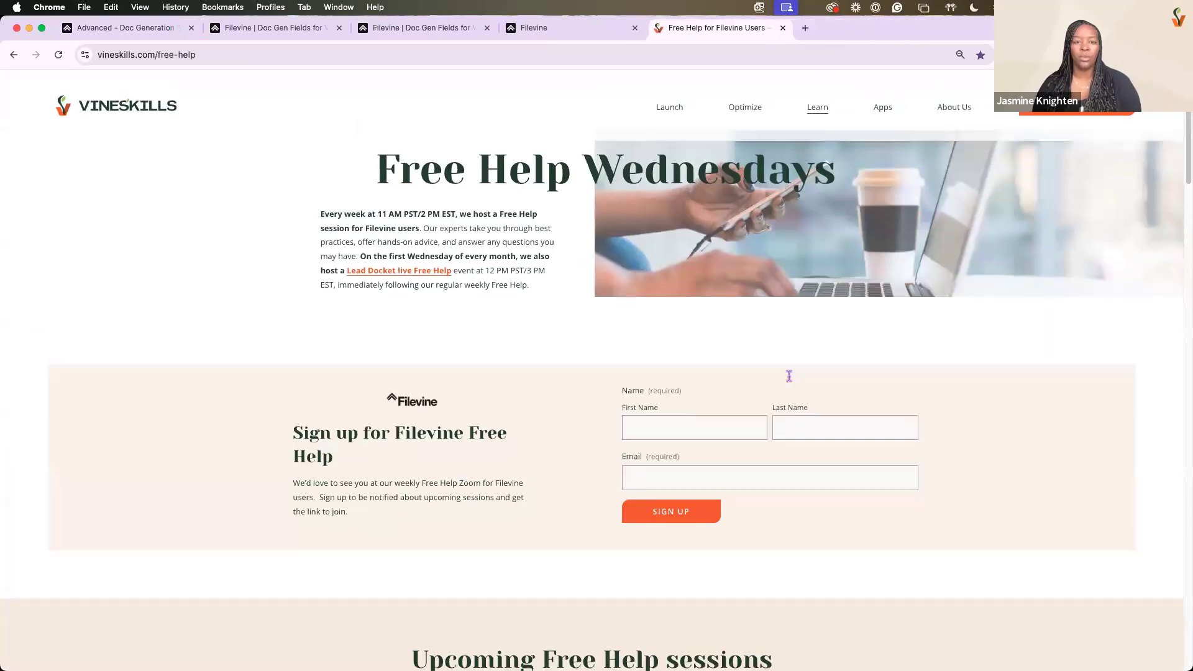
pyautogui.scroll(-10, 790, 376)
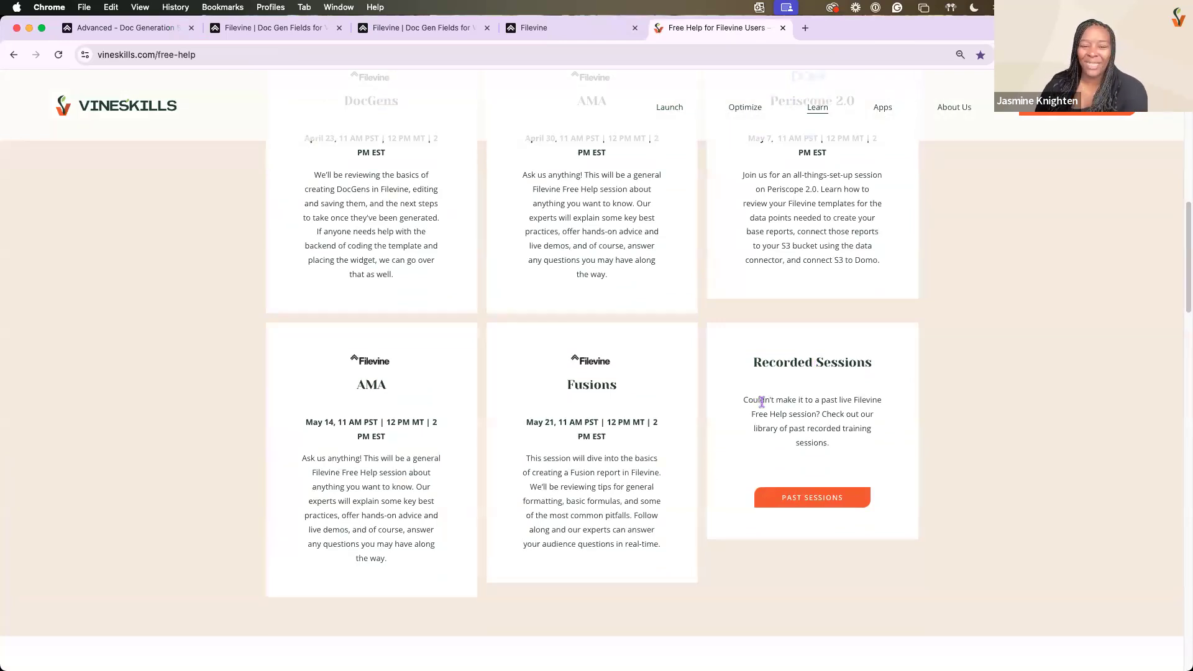
pyautogui.click(799, 500)
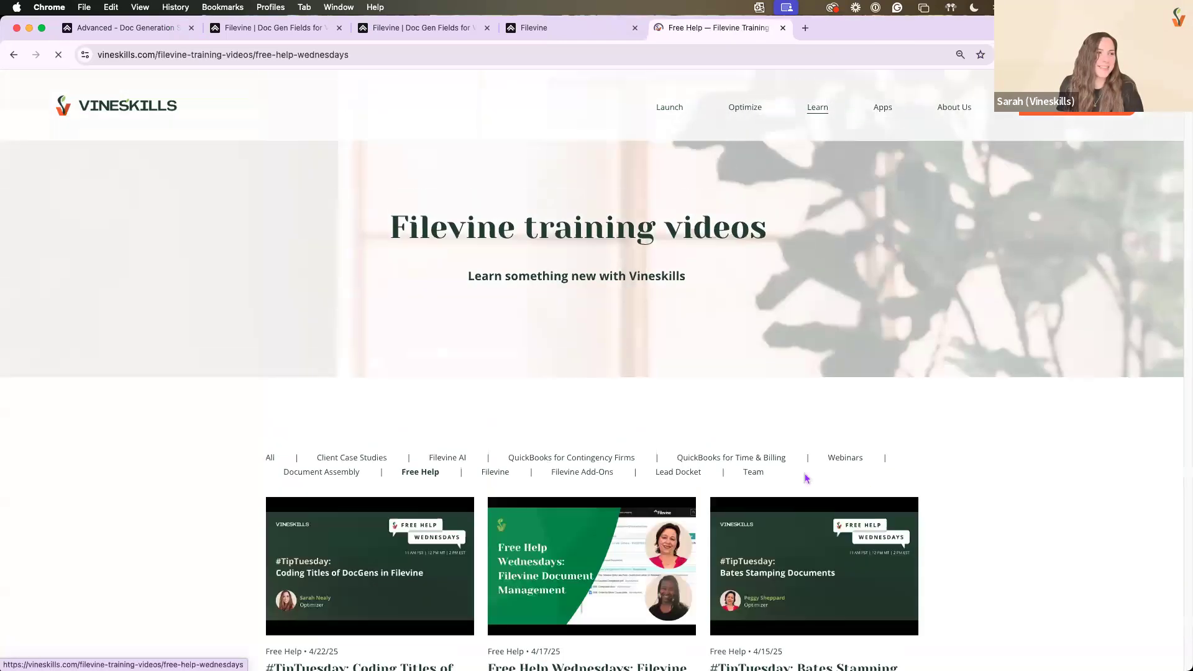
pyautogui.click(374, 56)
pyautogui.click(375, 55)
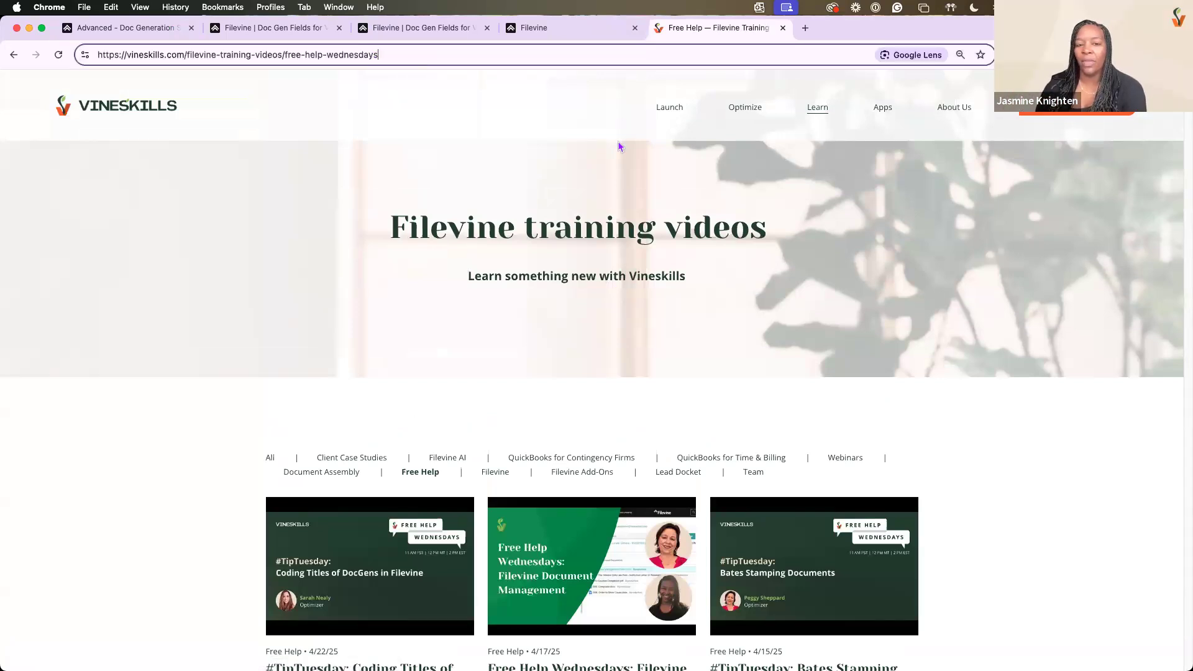
# Browse the Free Help training videos, show the Learn options and search the page for "document"
pyautogui.scroll(-4, 593, 179)
pyautogui.scroll(-2, 592, 179)
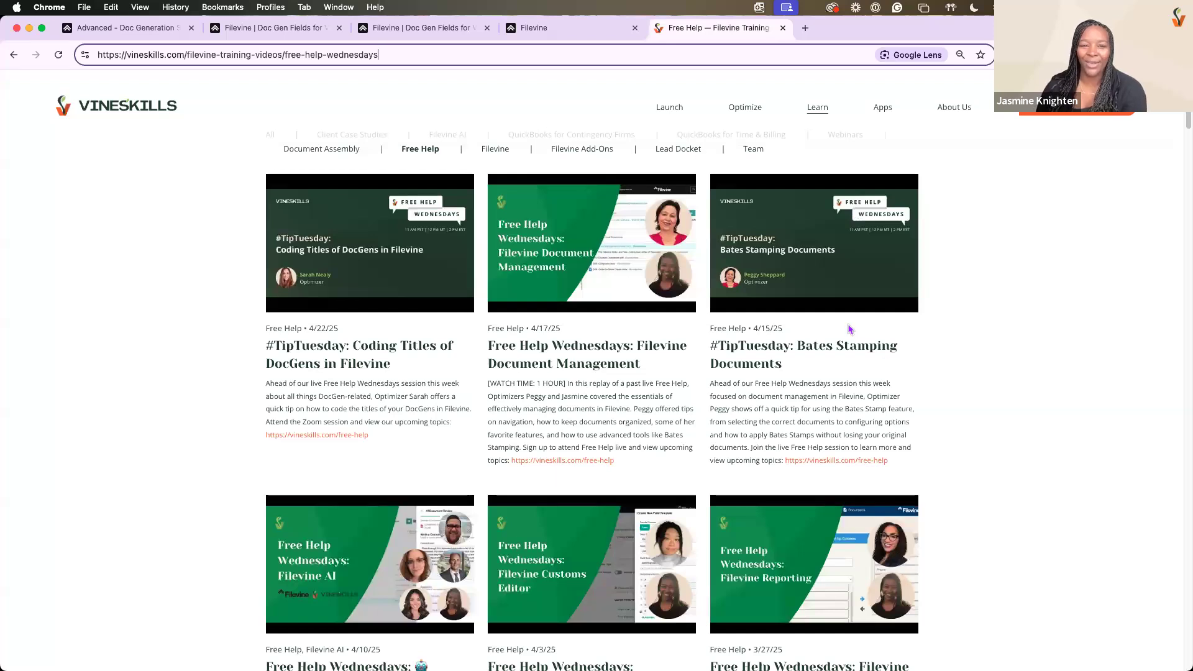
pyautogui.scroll(-6, 850, 329)
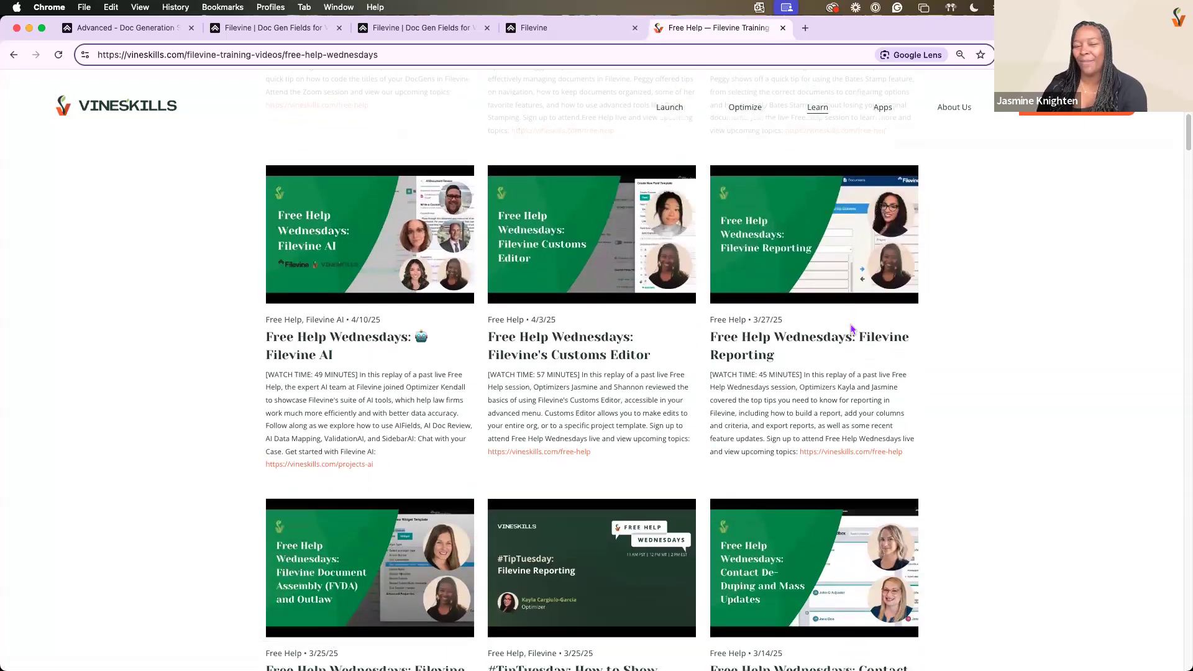
pyautogui.scroll(8, 848, 328)
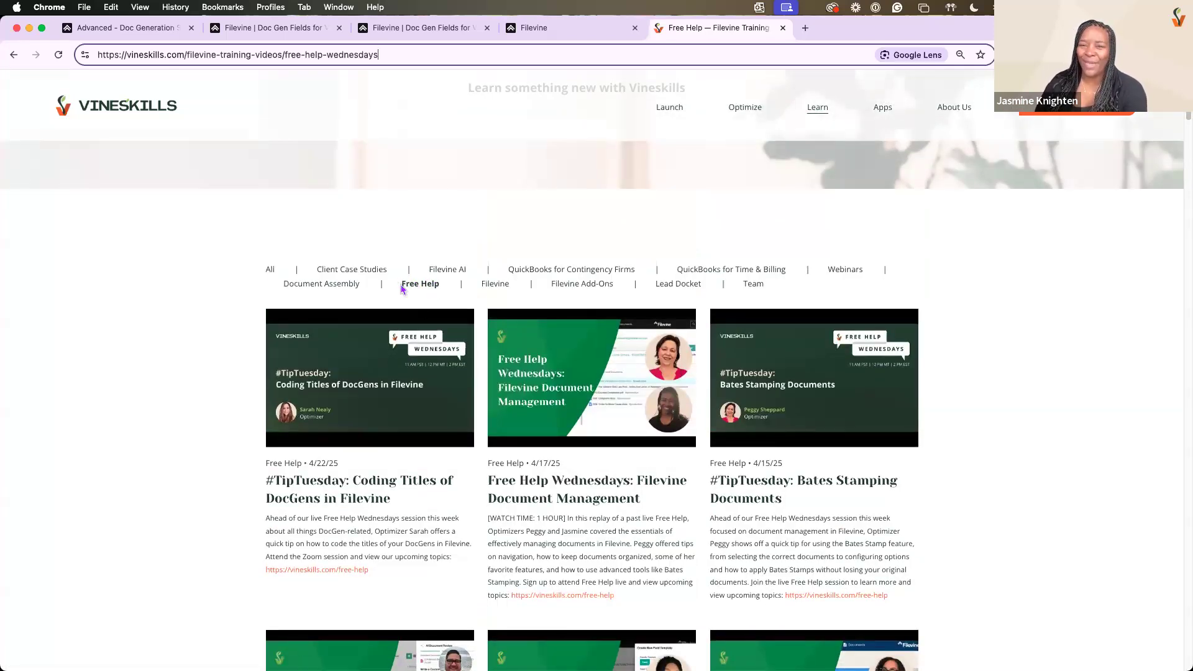
pyautogui.moveTo(822, 114)
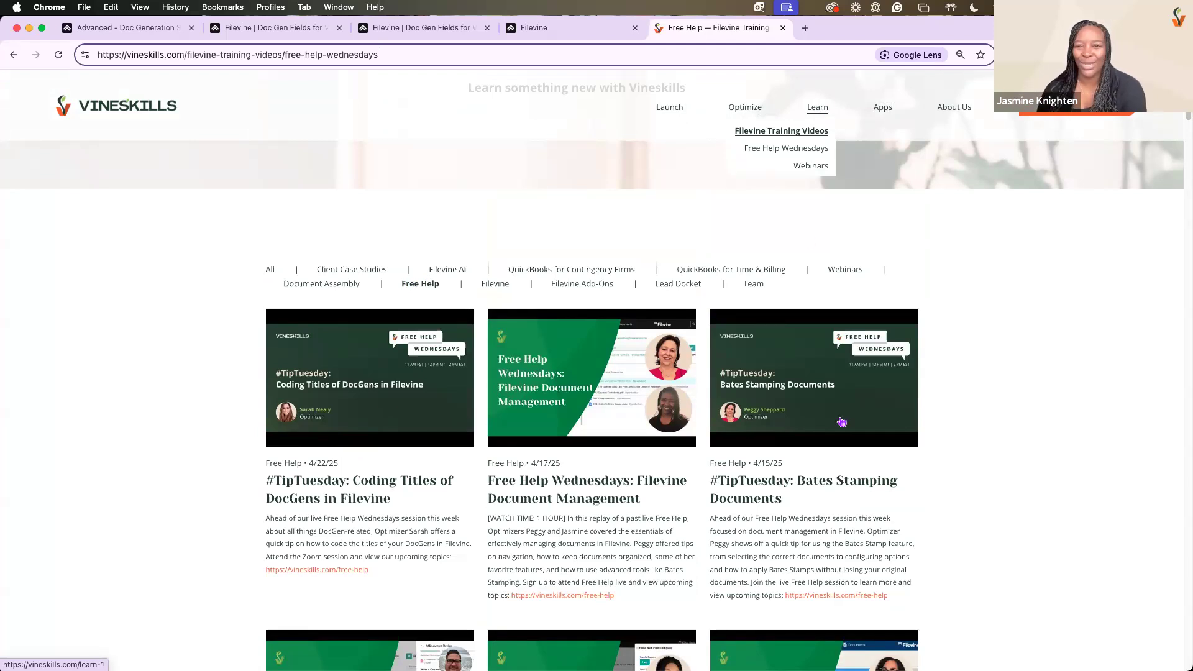
pyautogui.press('super+f')
pyautogui.write('document')
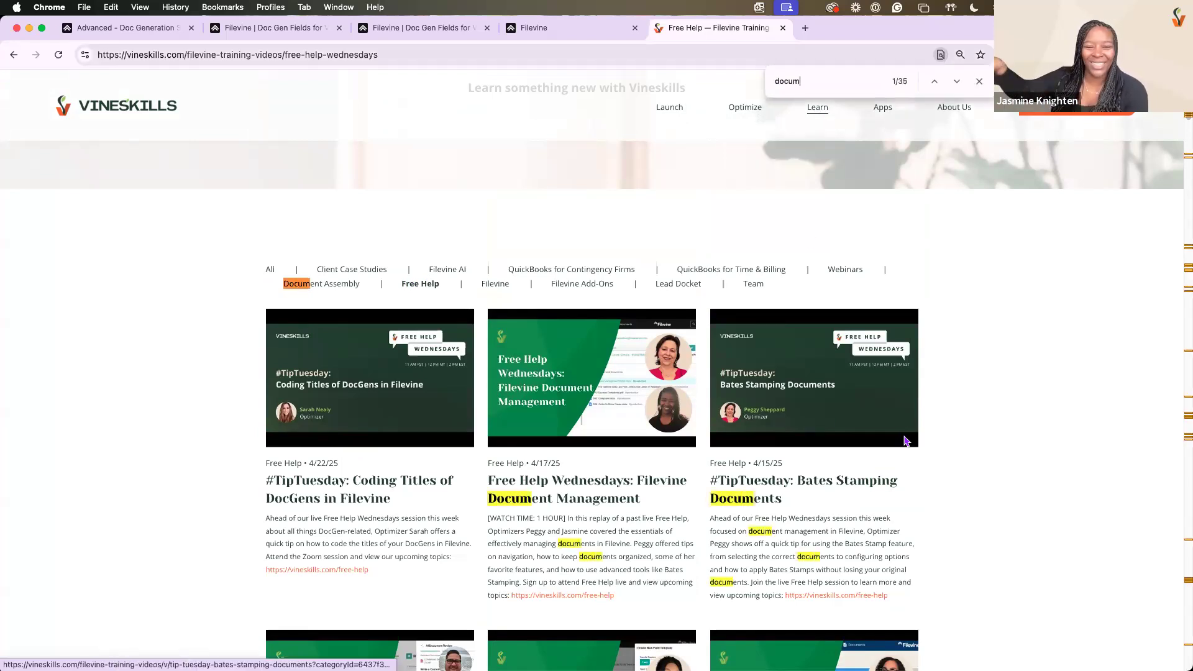
# Step through the matches for "document" on the training videos page, then refine the search to "document management" and step through those matches
pyautogui.press('Return')
pyautogui.press('Return')
pyautogui.press('Return')
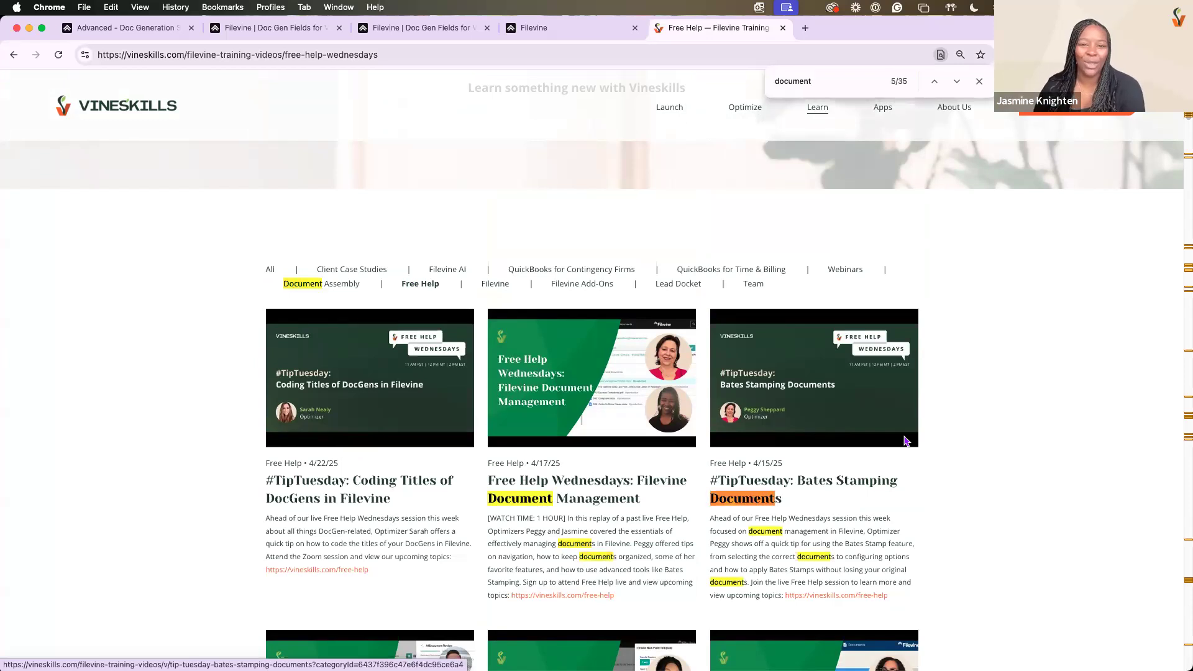
pyautogui.write('management')
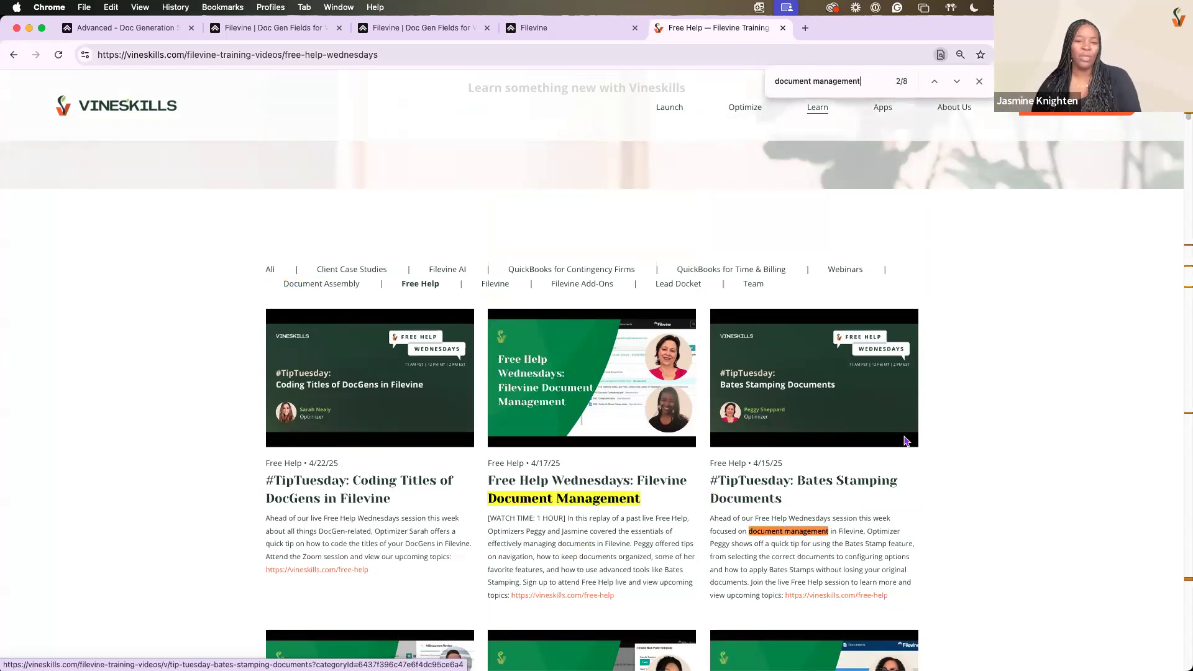
pyautogui.press('Return')
pyautogui.press('Return')
pyautogui.press('Return')
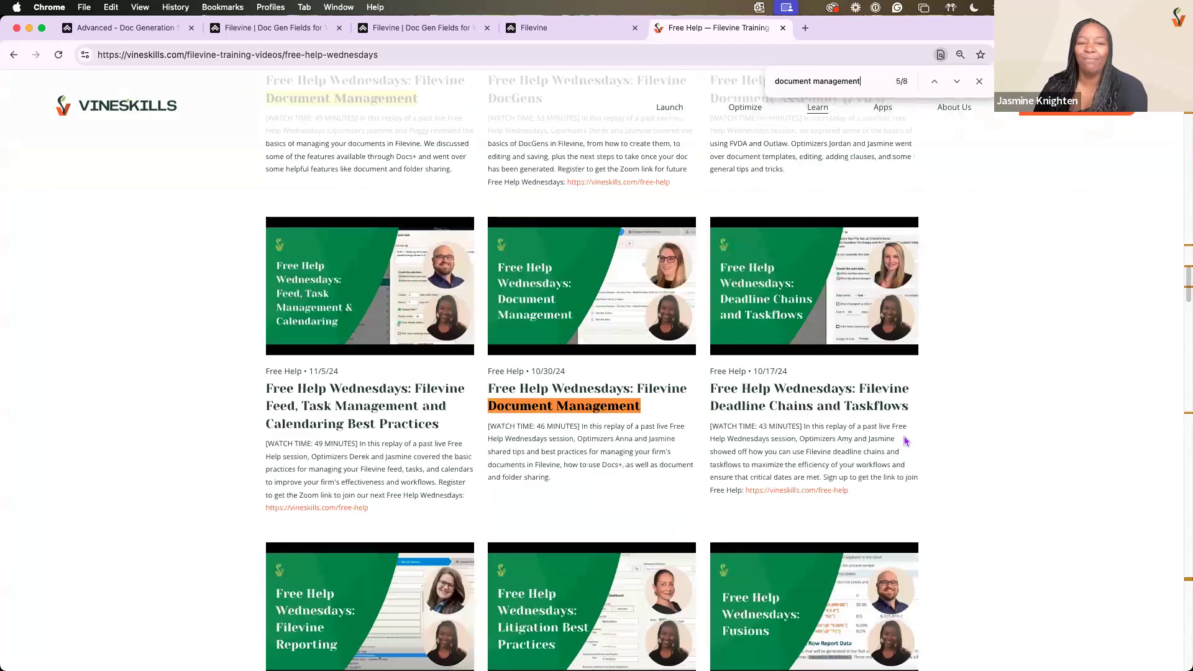
pyautogui.press('Return')
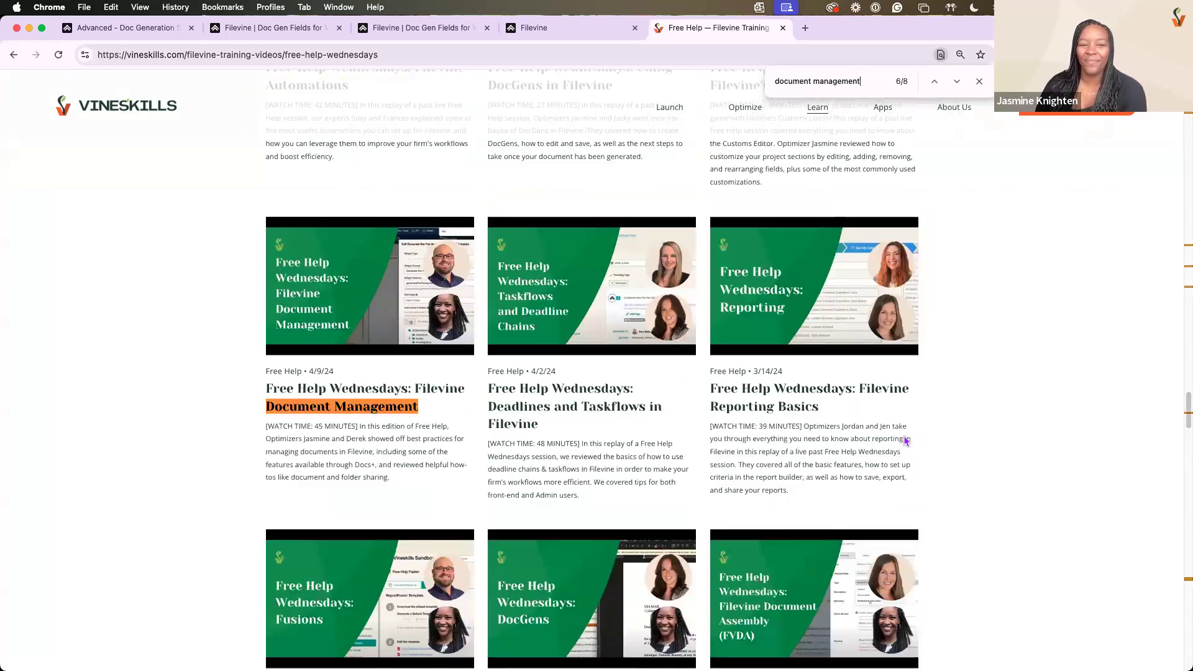
pyautogui.press('Return')
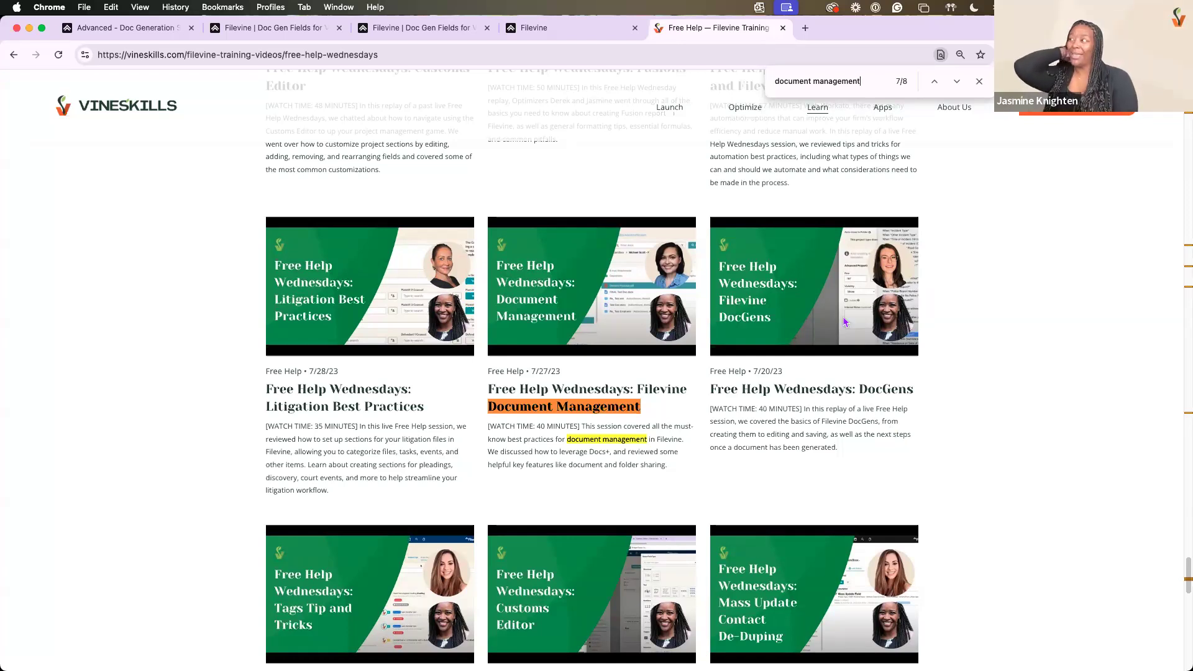
# Return to the Free Help page and highlight the Fusions title among the upcoming sessions
pyautogui.click(14, 55)
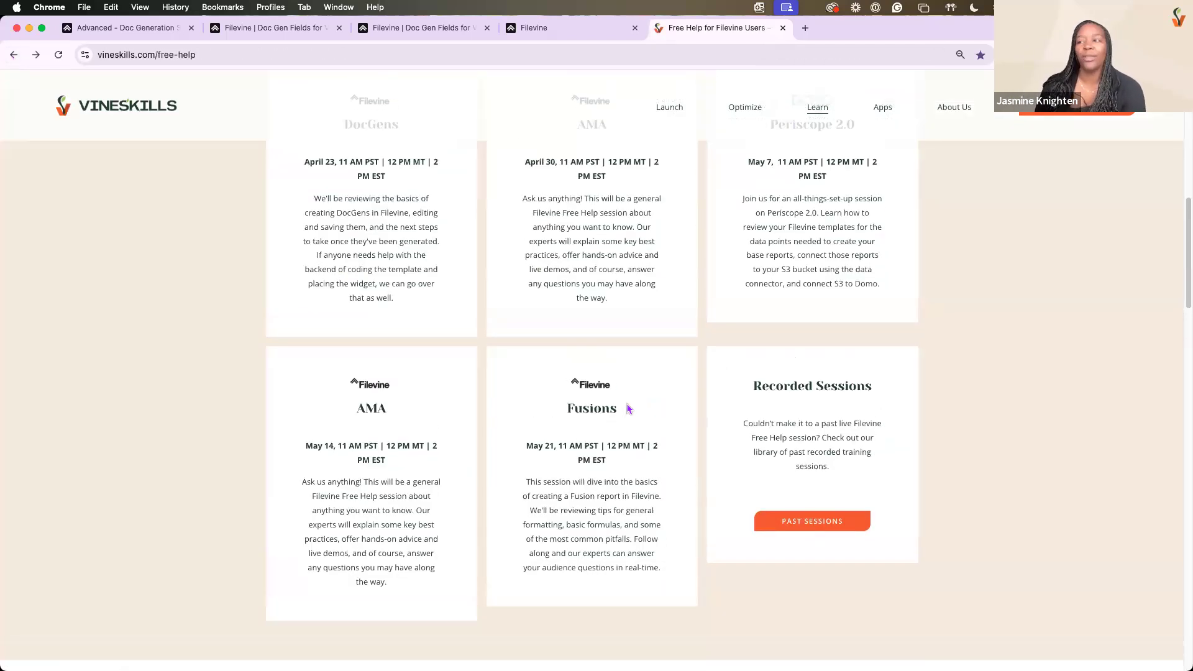
pyautogui.moveTo(619, 412); pyautogui.dragTo(563, 408)
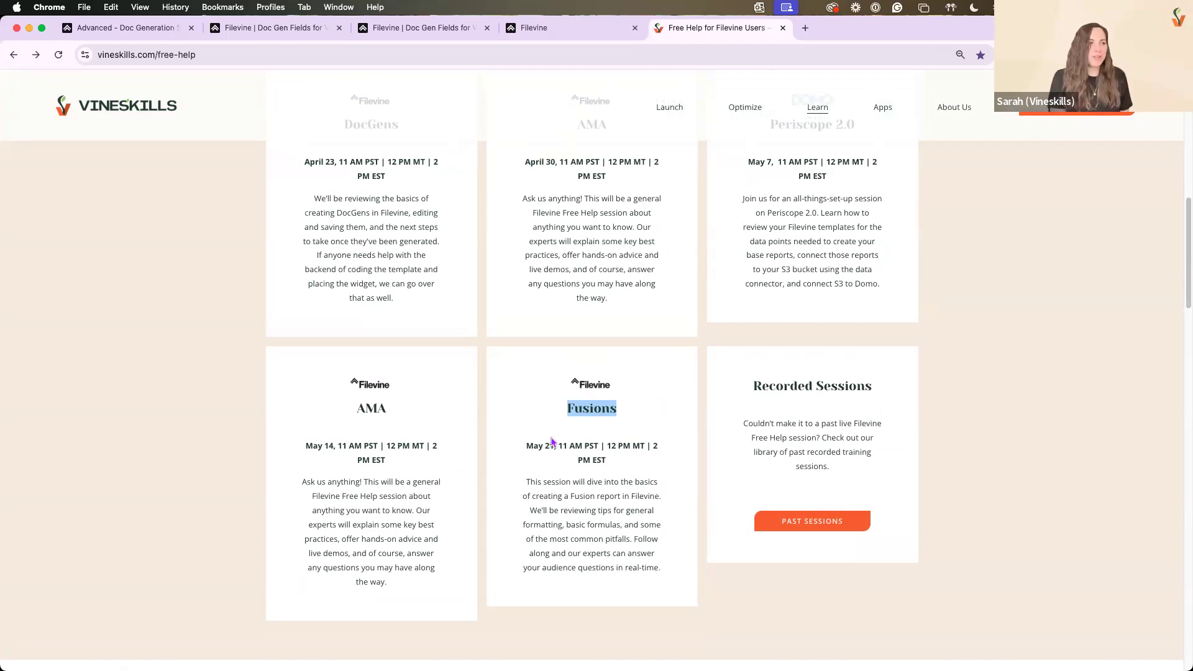
pyautogui.scroll(2, 549, 429)
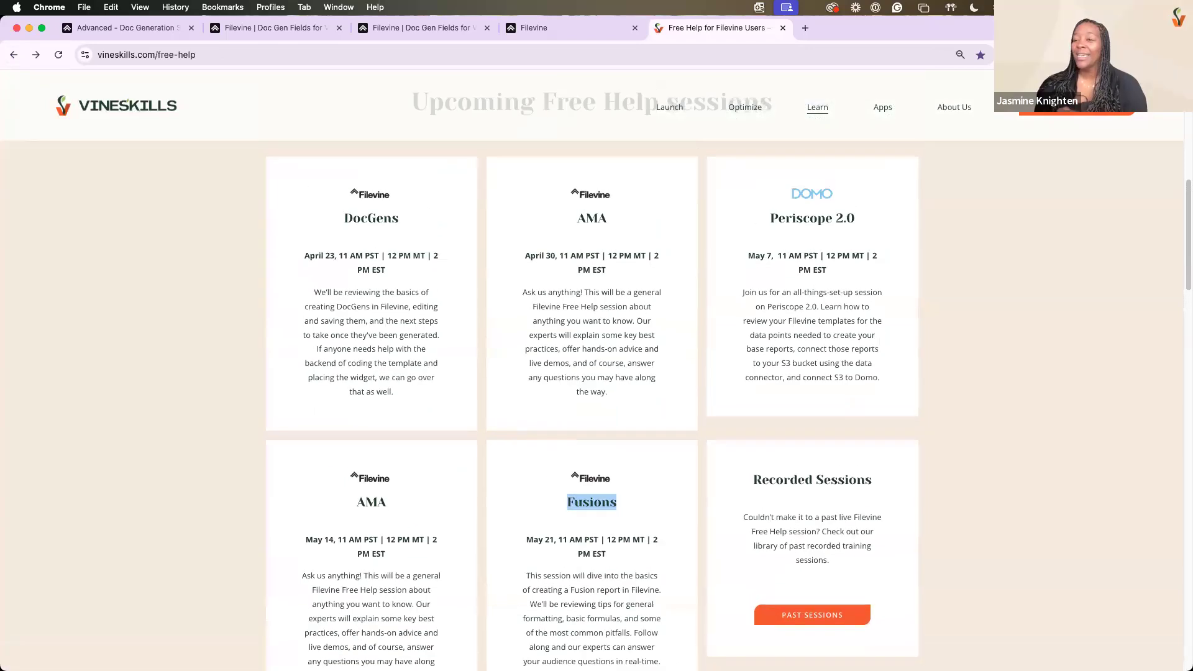